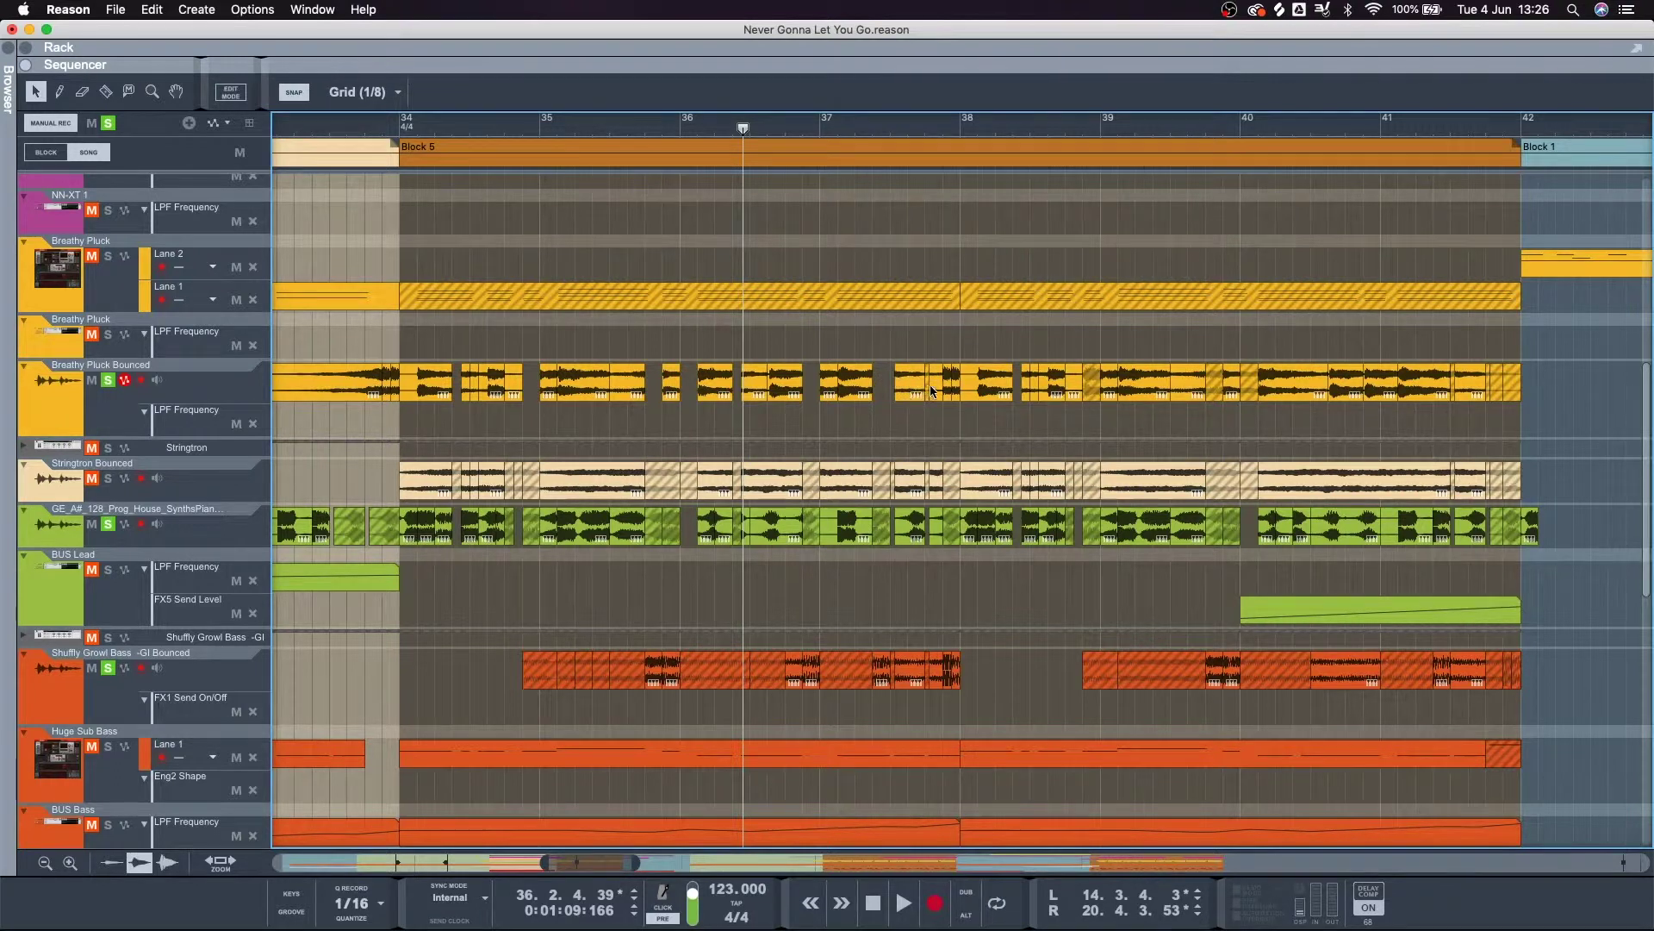
Delete the leftover muted clips around bars 39 and 40 on the Breathy Pluck Bounced track.
{"action": "key", "text": "Delete"}
{"action": "left_click", "coordinate": [1213, 392]}
{"action": "key", "text": "Delete"}
{"action": "left_click", "coordinate": [1249, 392]}
{"action": "key", "text": "Delete"}
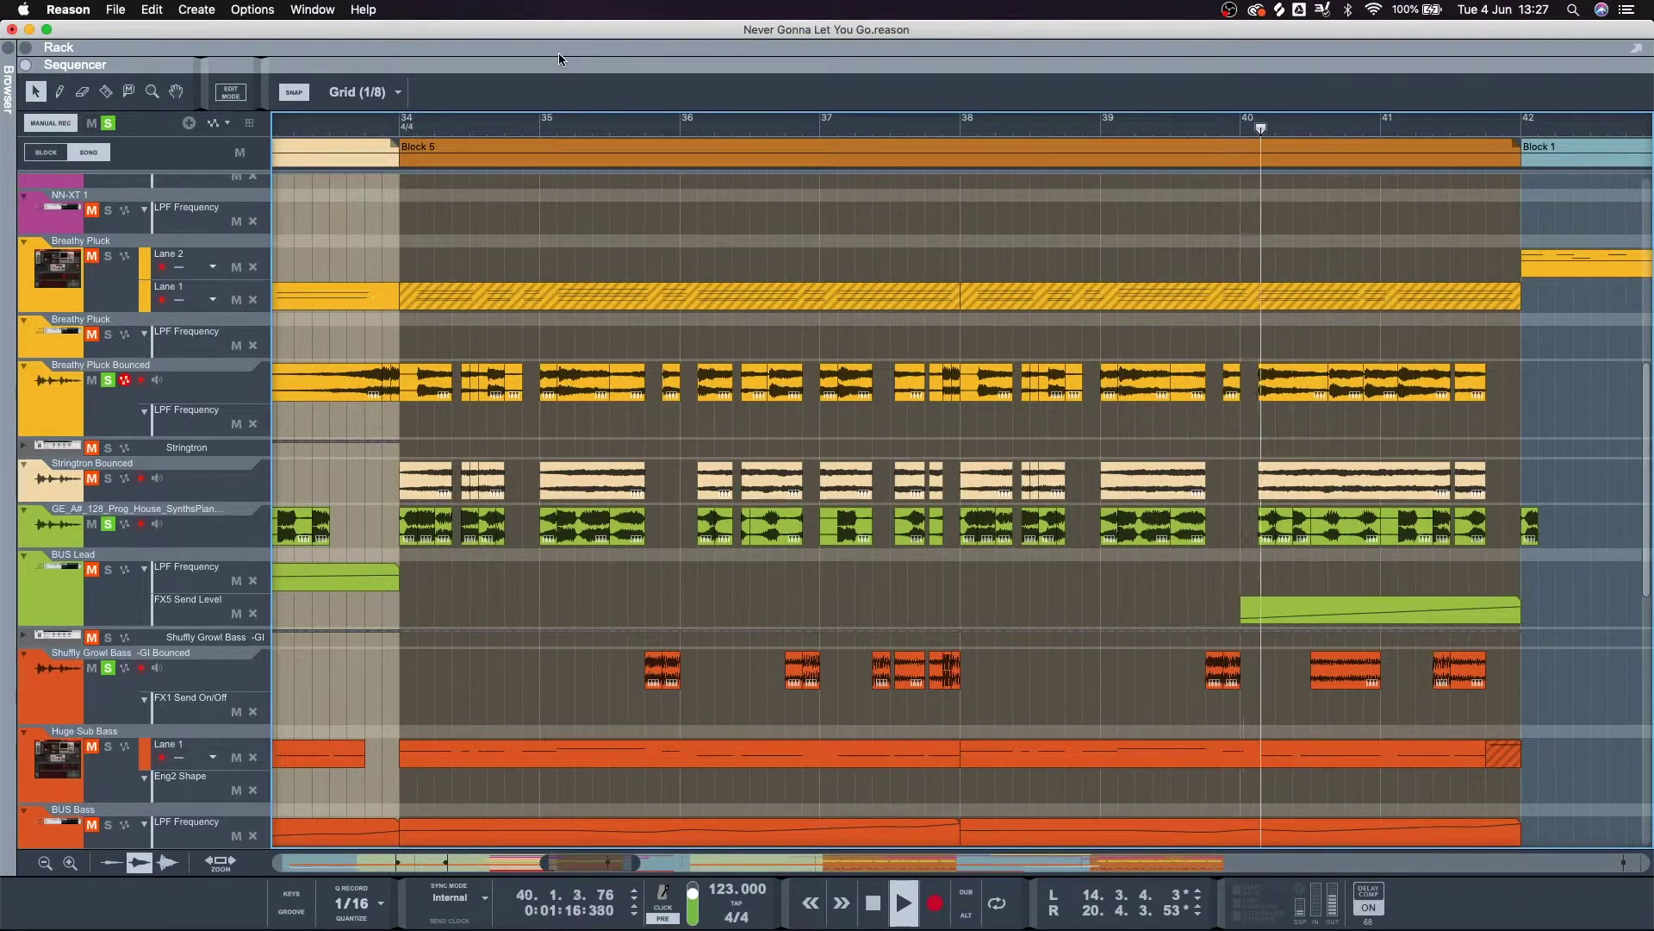
Play back Block 5 with the Breathy Pluck Bounced track soloed to check the chopped clips.
{"action": "scroll", "coordinate": [1223, 465], "scroll_direction": "up", "scroll_amount": 5}
{"action": "scroll", "coordinate": [1200, 455], "scroll_direction": "down", "scroll_amount": 12}
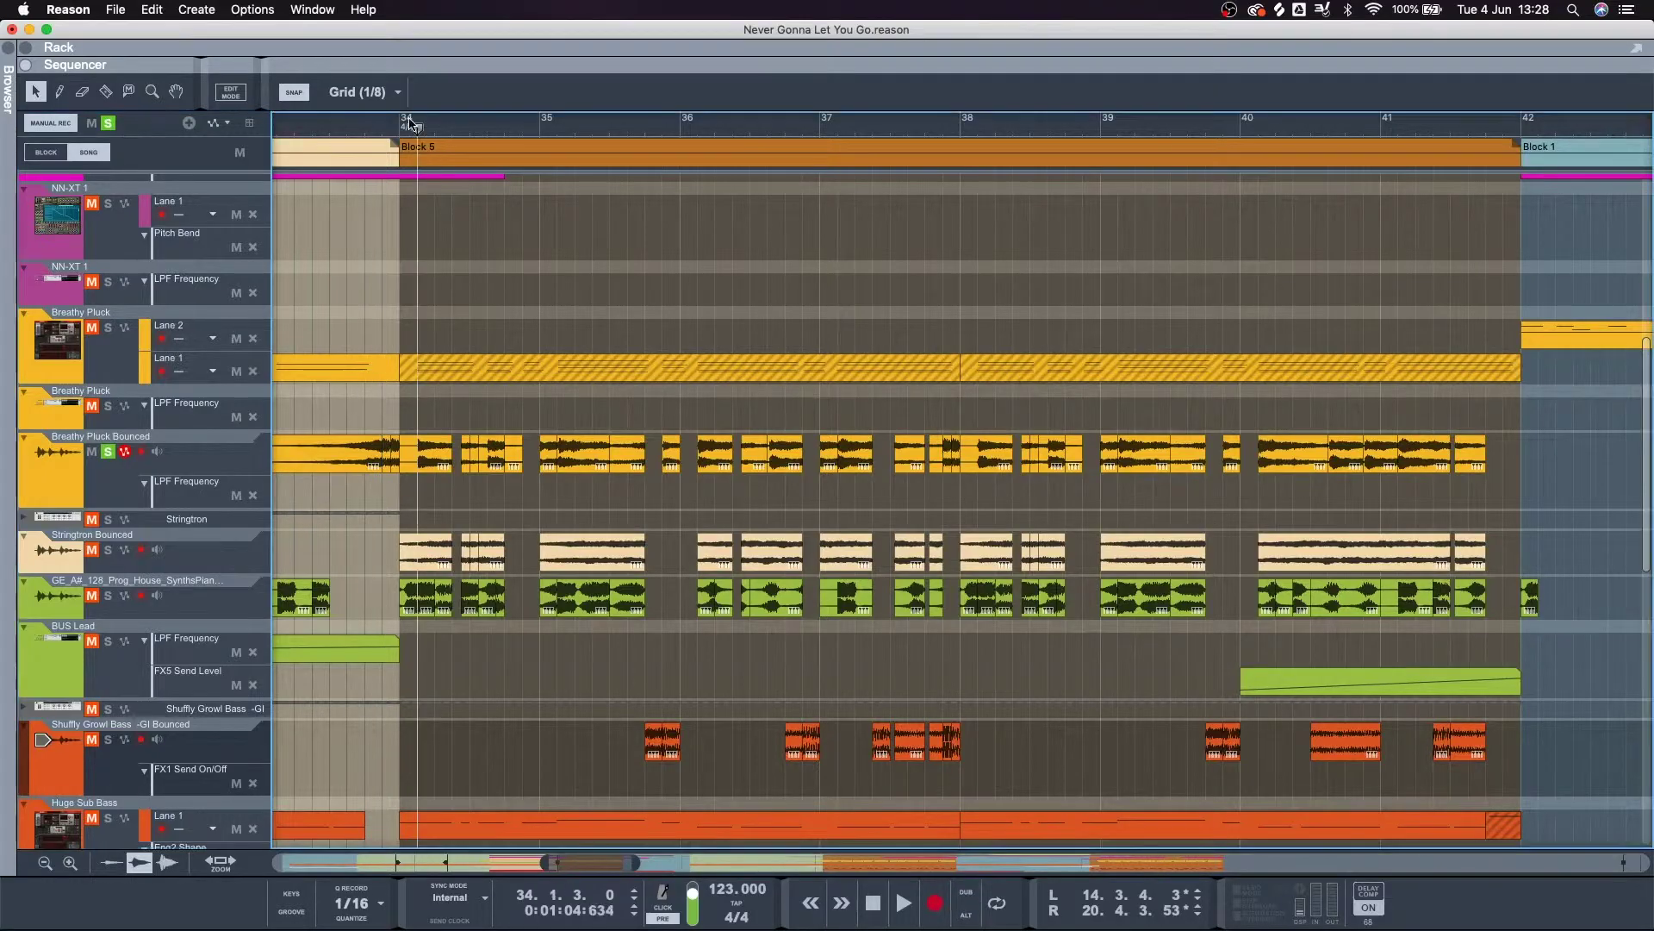
{"action": "key", "text": "space"}
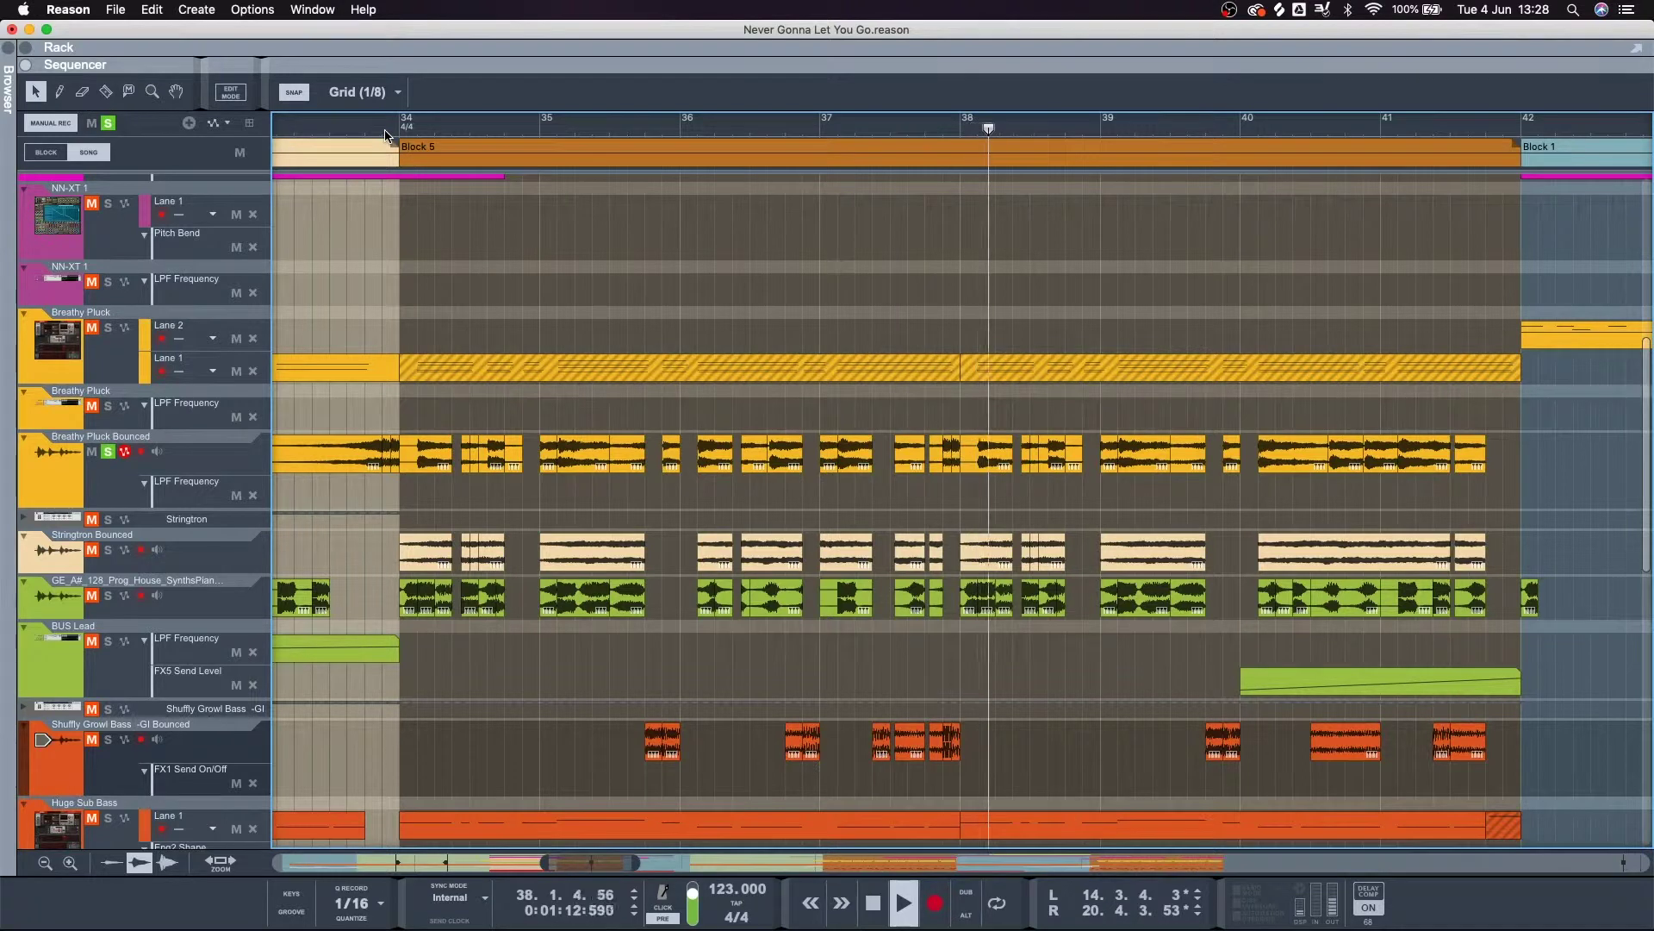
{"action": "left_click", "coordinate": [995, 461]}
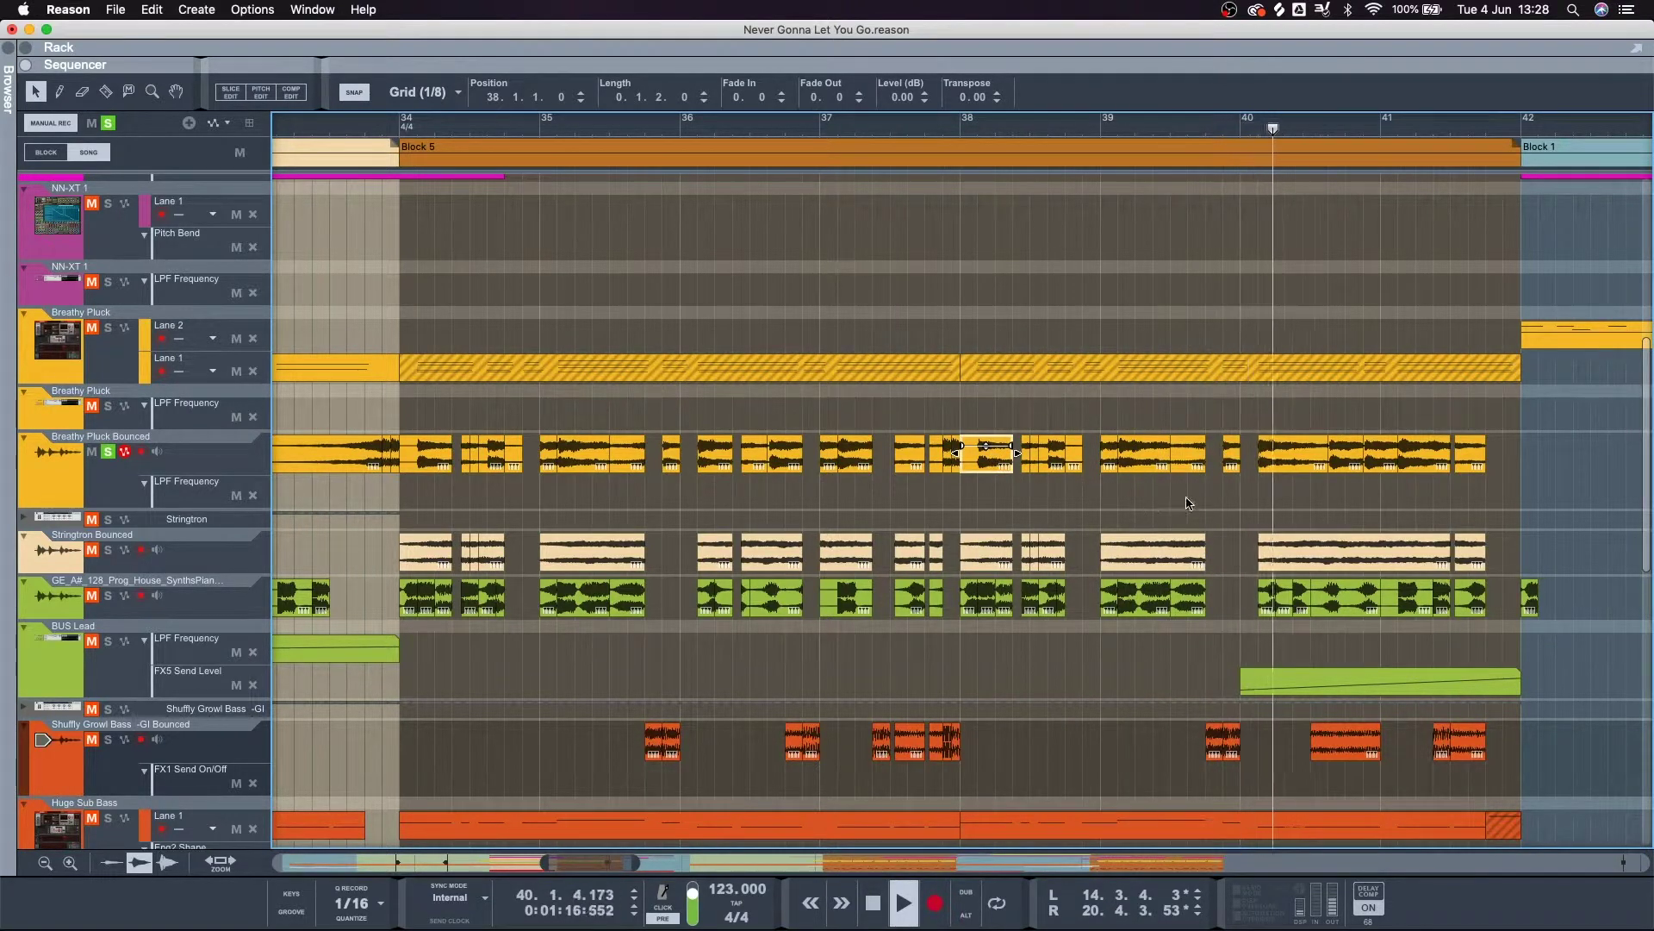
{"action": "left_click", "coordinate": [1222, 506]}
{"action": "scroll", "coordinate": [1149, 519], "scroll_direction": "down", "scroll_amount": 1}
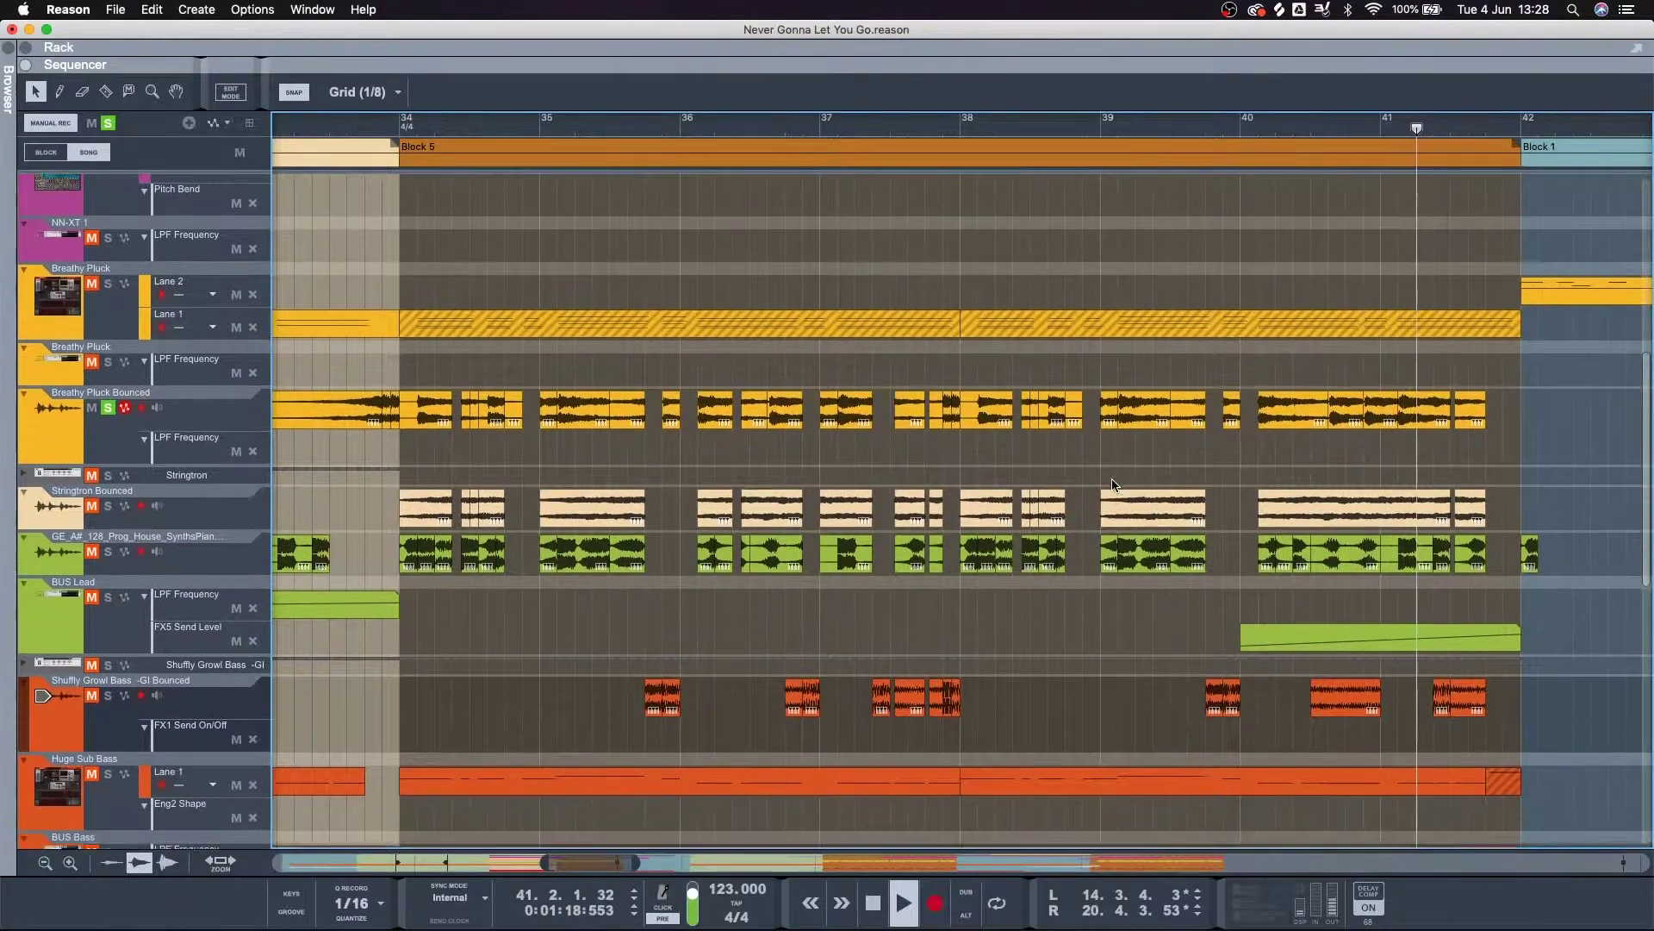
{"action": "scroll", "coordinate": [1026, 454], "scroll_direction": "down", "scroll_amount": 1}
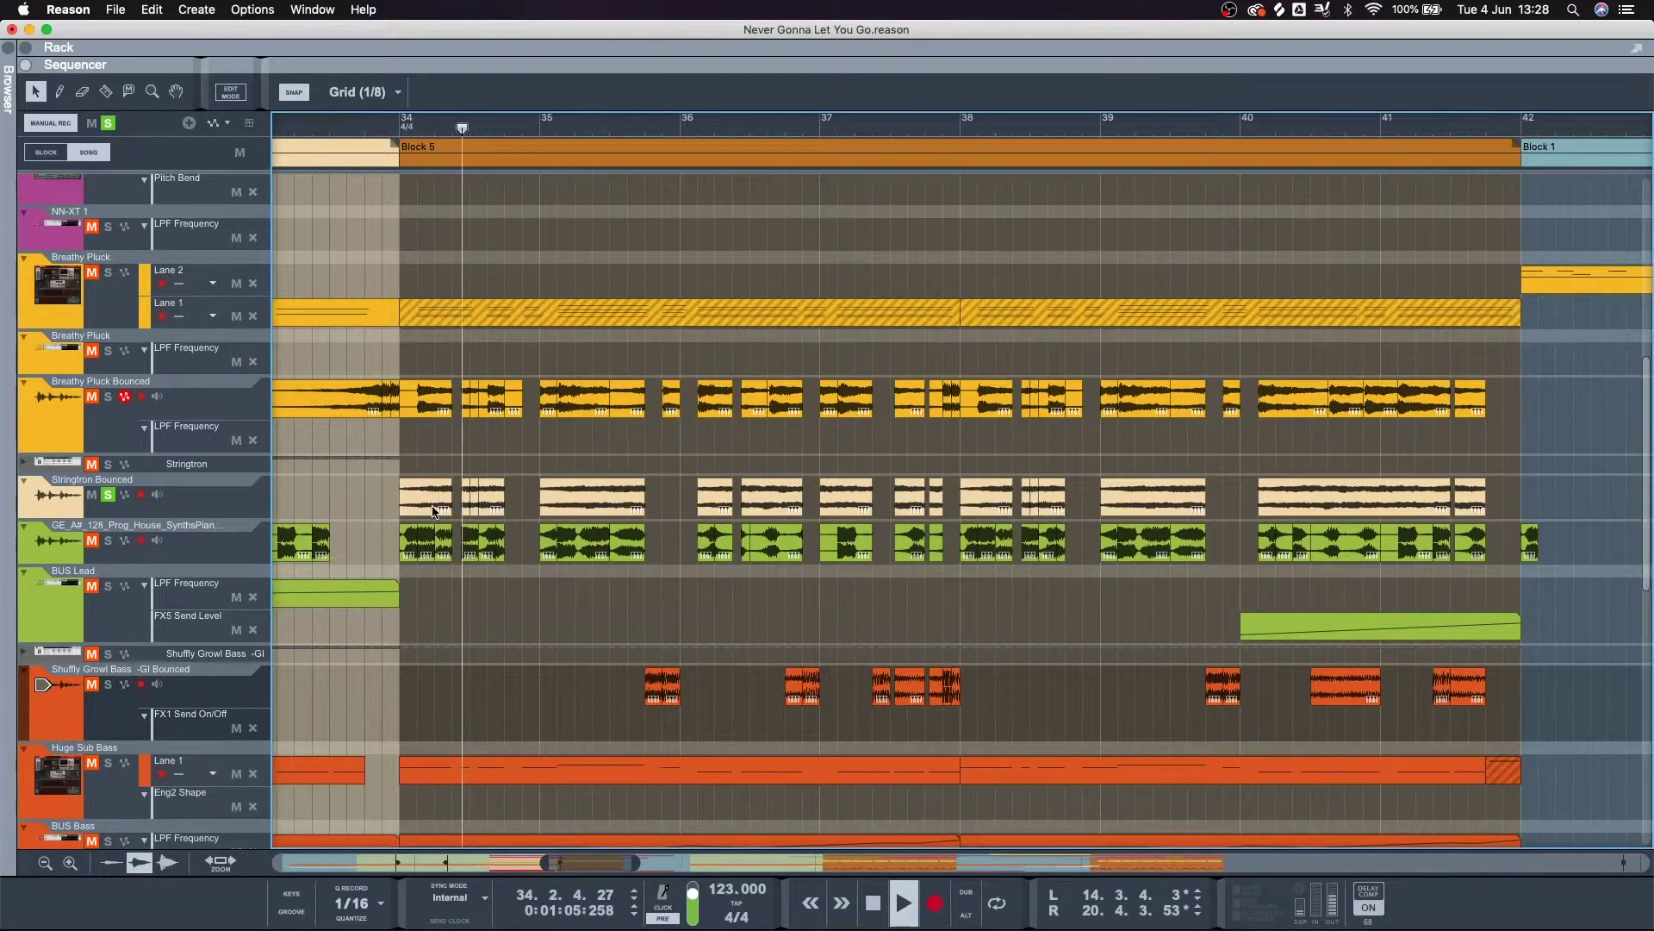
Give all Stringtron Bounced clips in Block 5 a fade-in and fade-out of 5 ticks, and play them back.
{"action": "left_click_drag", "start_coordinate": [344, 498], "coordinate": [1193, 502]}
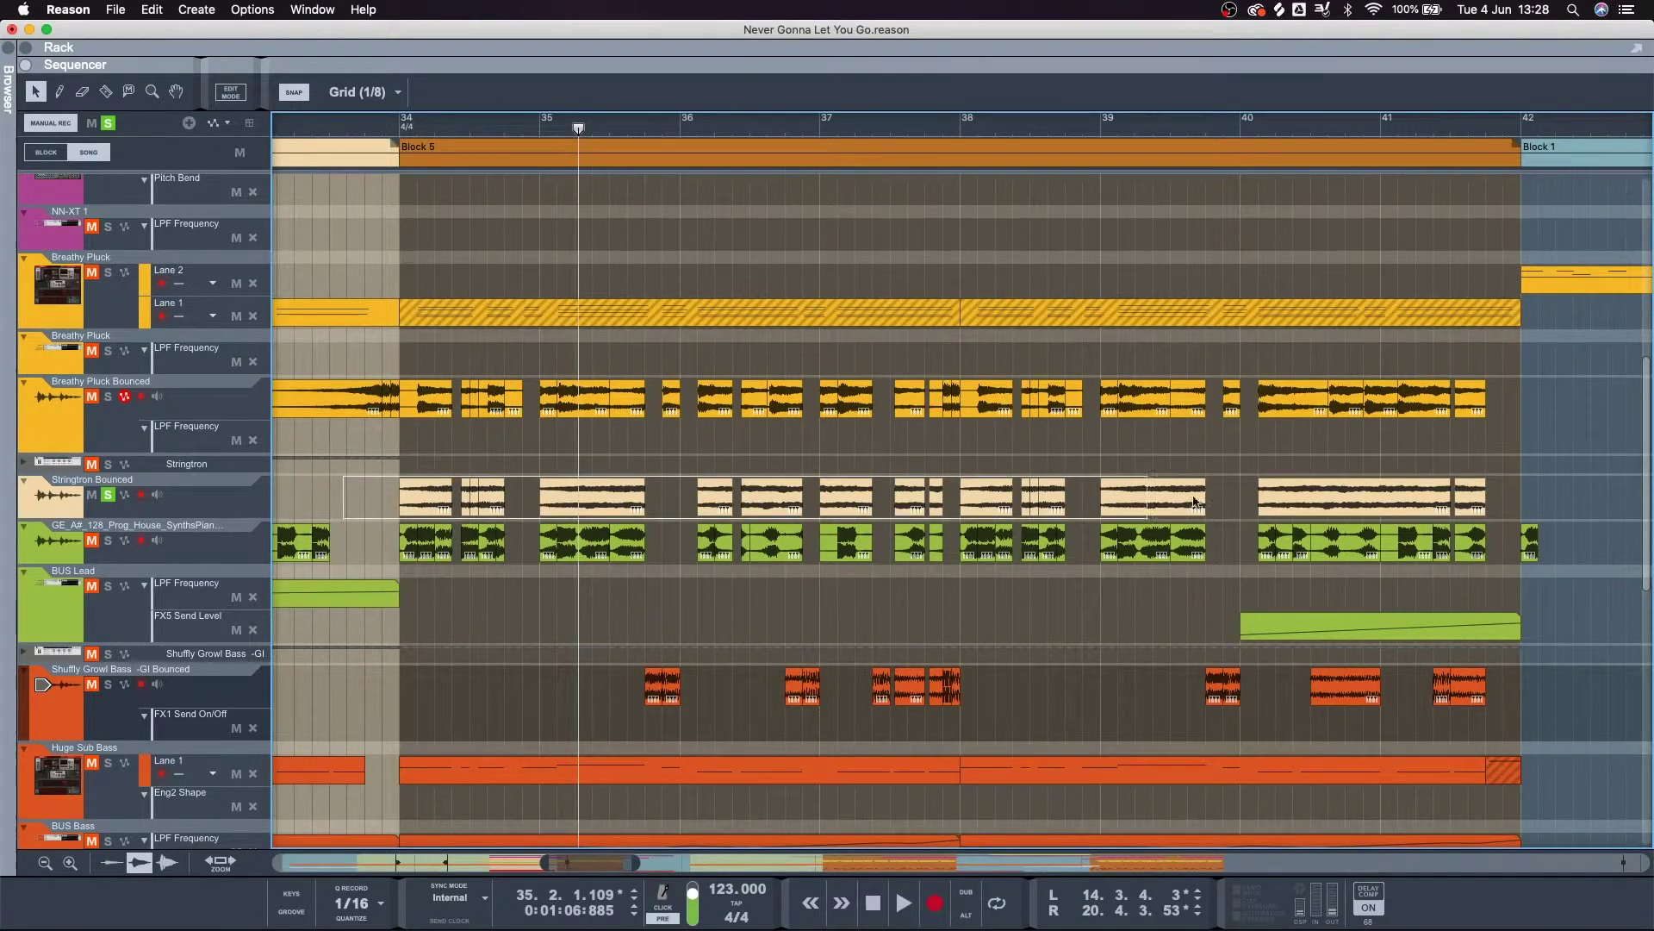
{"action": "left_click_drag", "start_coordinate": [1491, 500], "coordinate": [1493, 514]}
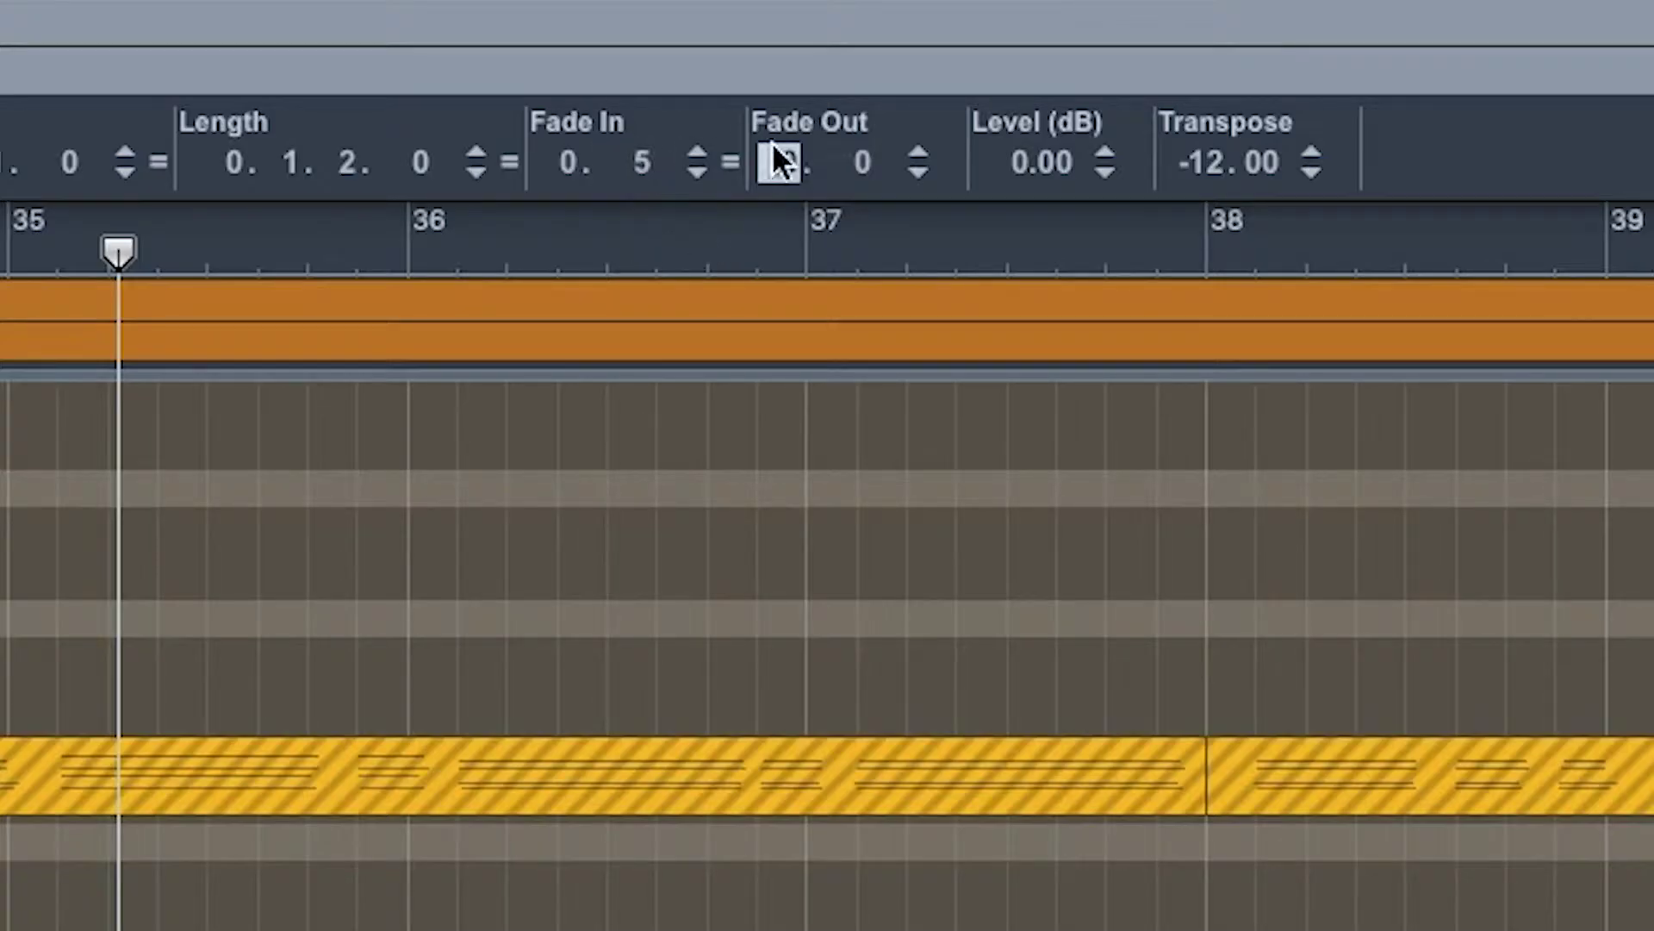
{"action": "left_click", "coordinate": [918, 148]}
{"action": "left_click", "coordinate": [918, 148]}
{"action": "left_click", "coordinate": [919, 148]}
{"action": "left_click", "coordinate": [918, 148]}
{"action": "left_click", "coordinate": [919, 148]}
{"action": "left_click", "coordinate": [356, 120]}
{"action": "key", "text": "space"}
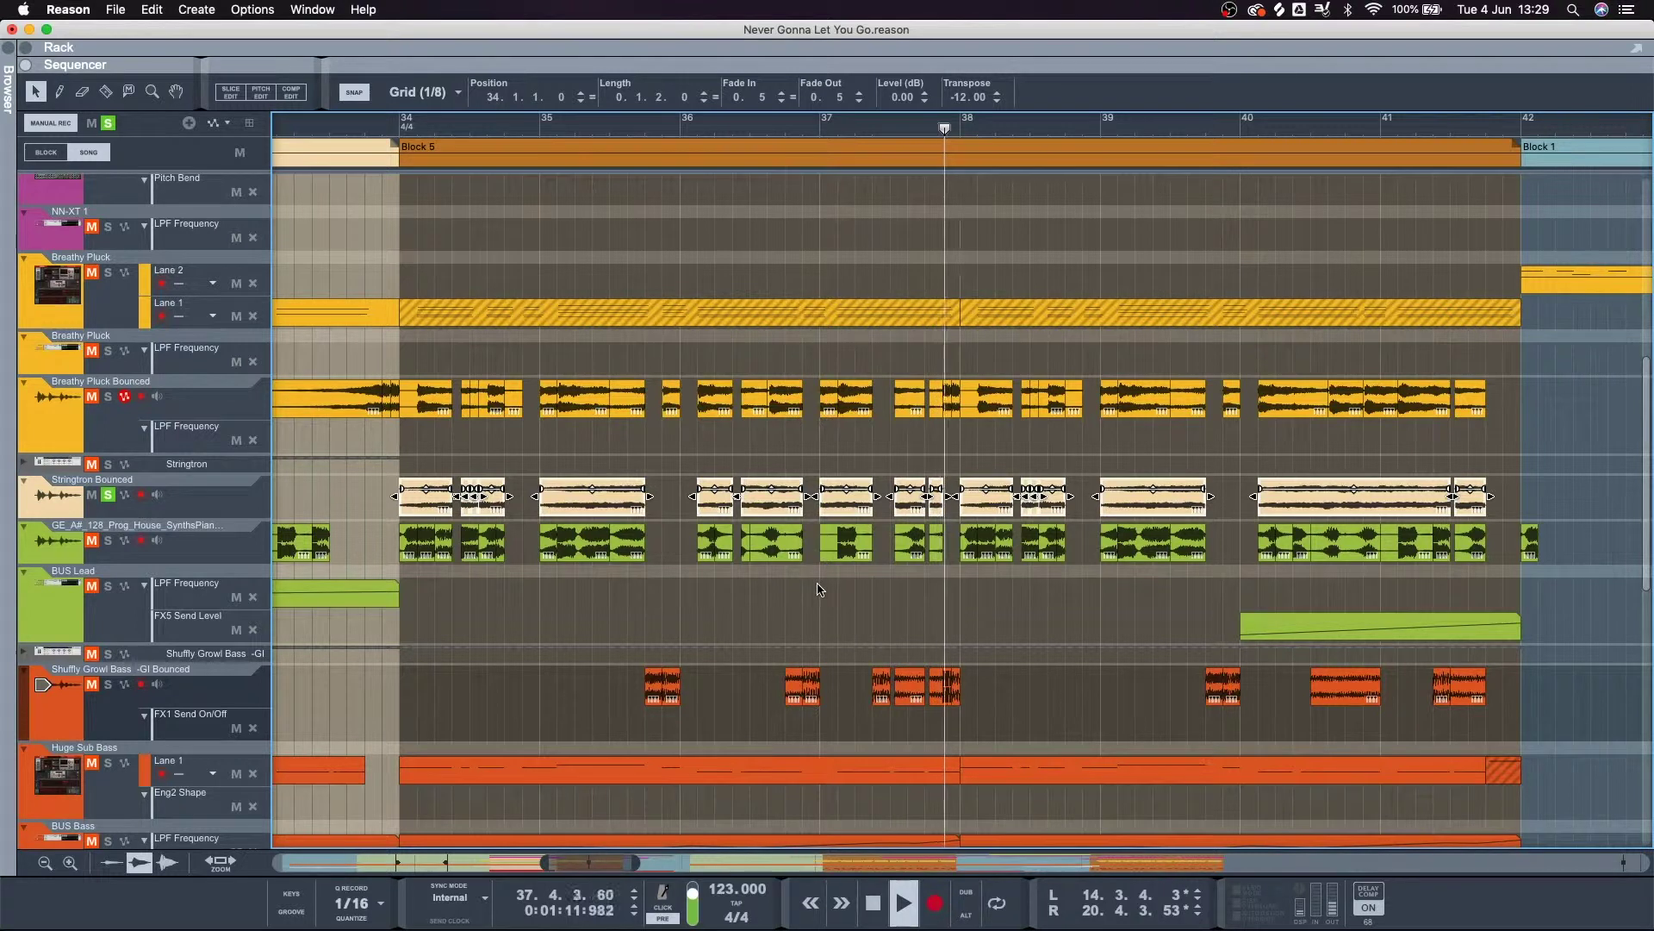
Try a fade-out of 10 ticks on the Stringtron Bounced clip at bar 35.
{"action": "left_click", "coordinate": [572, 488]}
{"action": "left_click", "coordinate": [522, 125]}
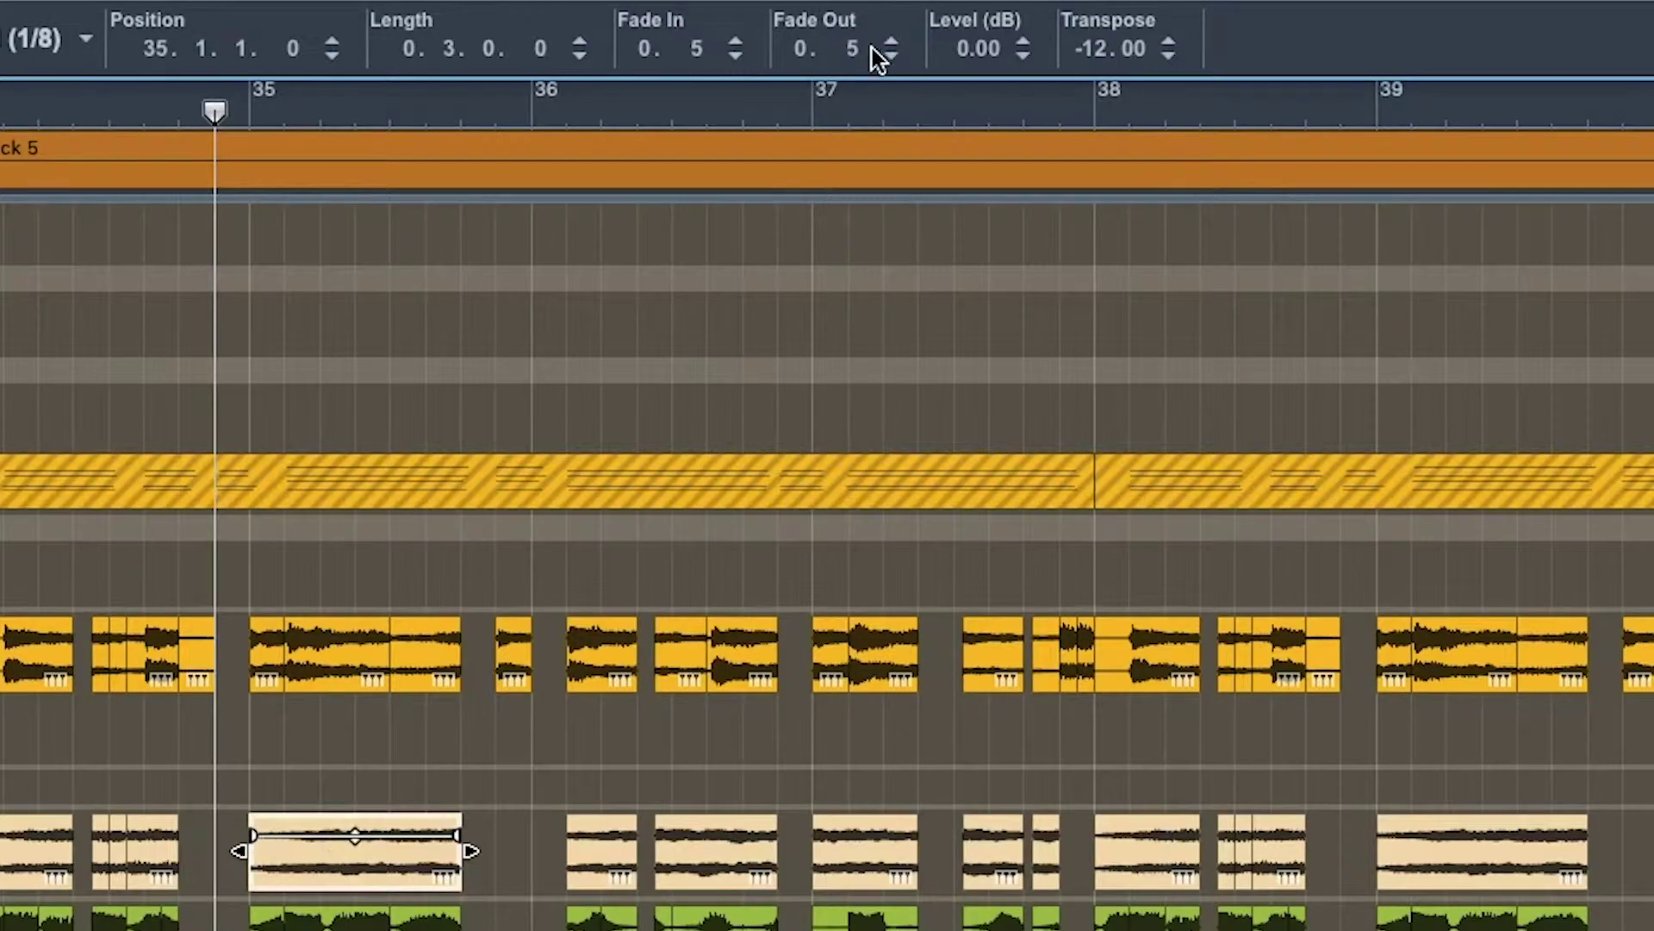
{"action": "double_click", "coordinate": [841, 97]}
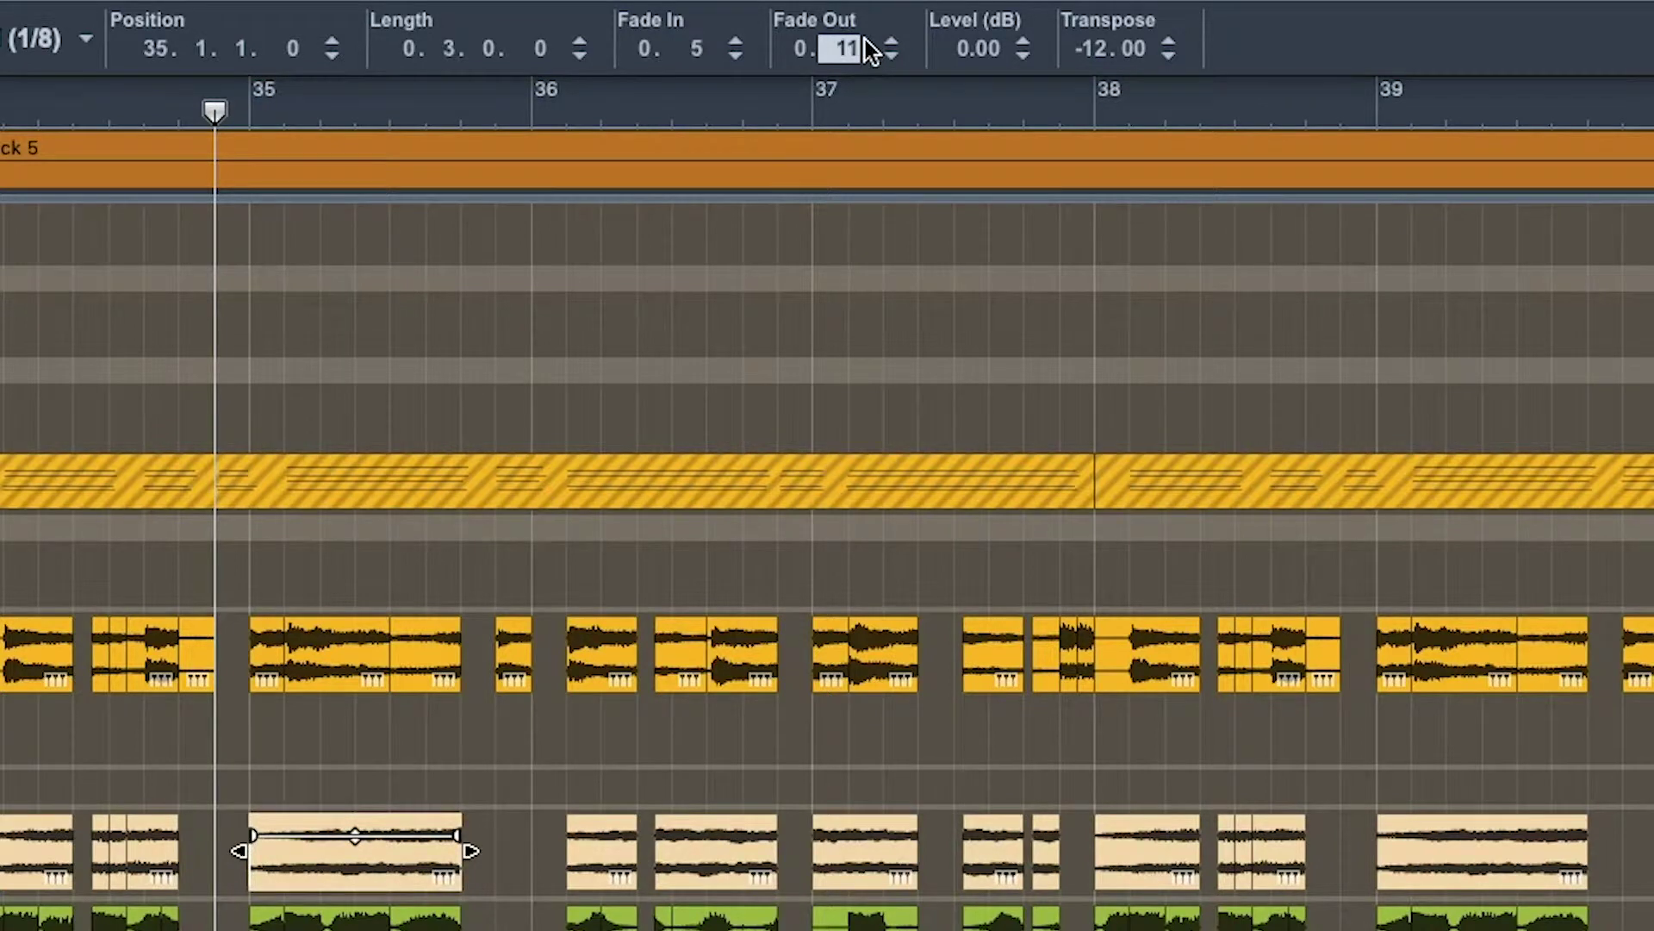
{"action": "type", "text": "10"}
{"action": "key", "text": "Return"}
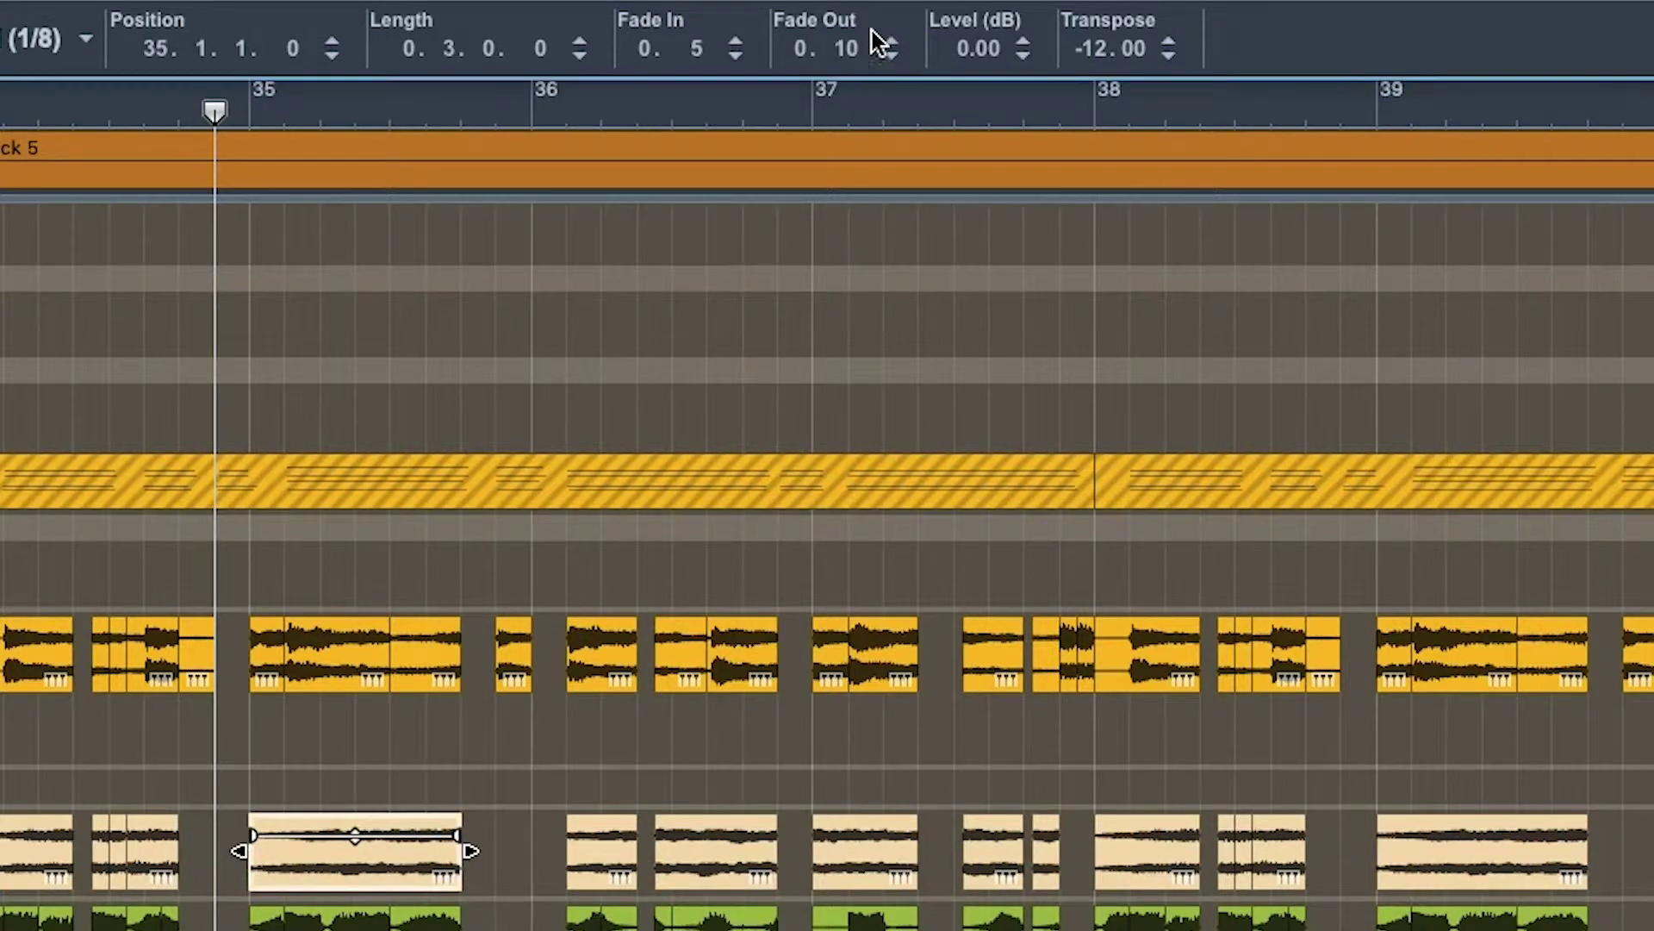
Try a fade-out of 15 ticks on the bar 35 Stringtron clip and play it back.
{"action": "double_click", "coordinate": [847, 48]}
{"action": "type", "text": "15"}
{"action": "key", "text": "Return"}
{"action": "left_click", "coordinate": [177, 108]}
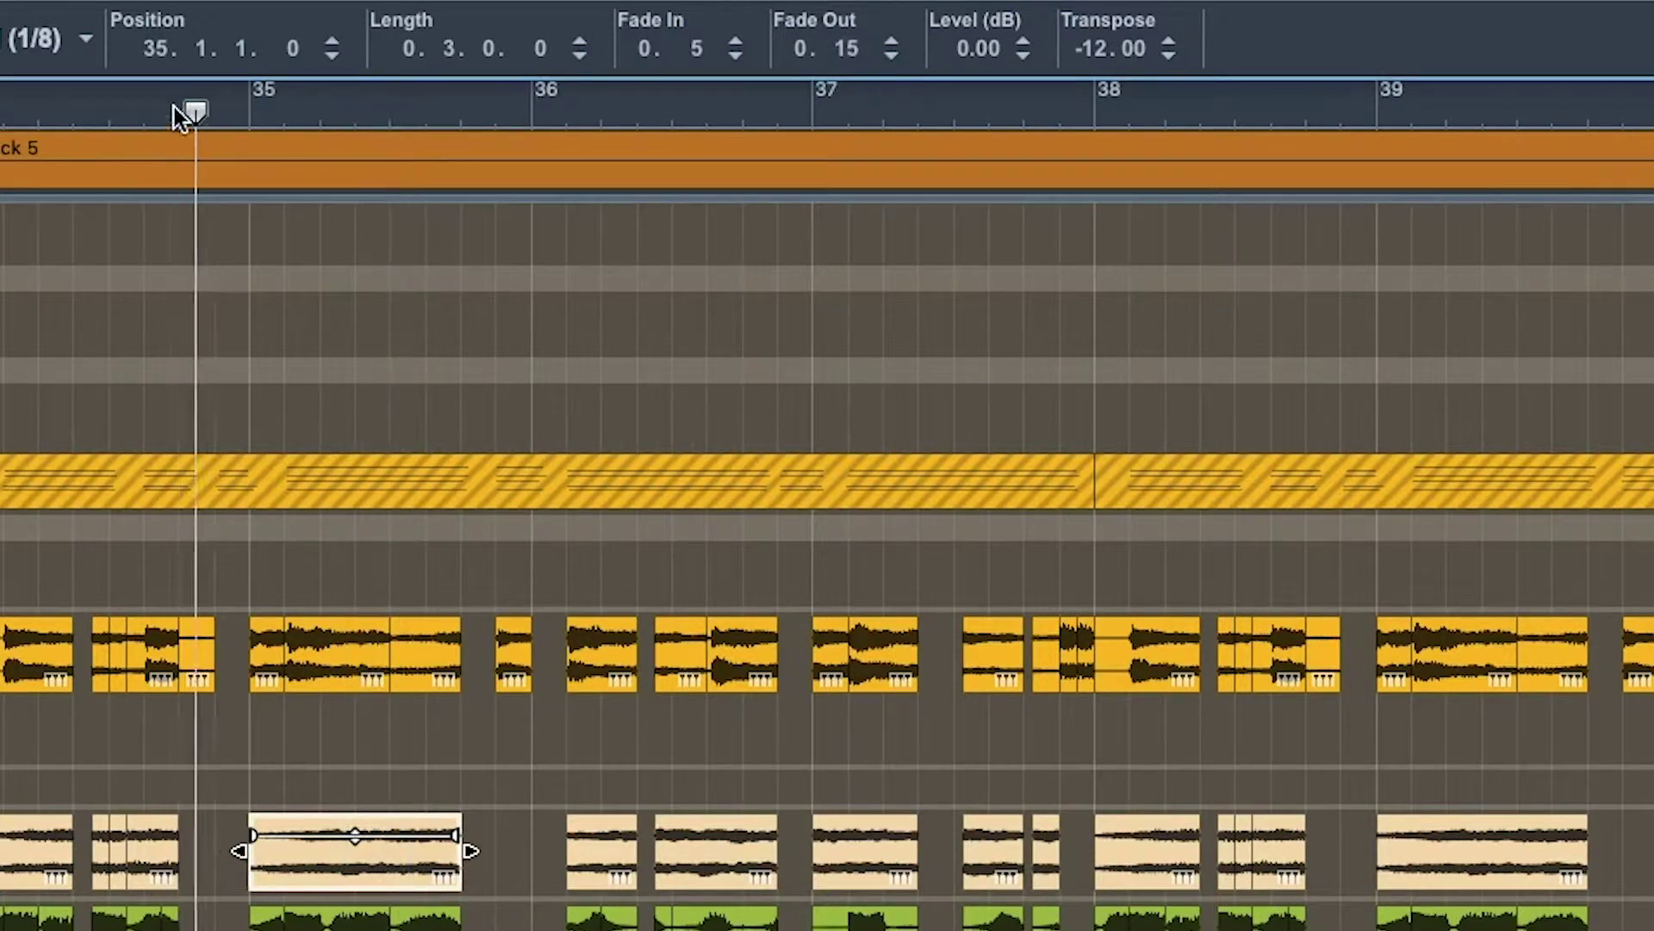
{"action": "key", "text": "space"}
Try a longer fade-out on the bar 35 Stringtron clip and audition it from just before the clip.
{"action": "double_click", "coordinate": [860, 47]}
{"action": "type", "text": "2234"}
{"action": "key", "text": "Return"}
{"action": "left_click_drag", "start_coordinate": [247, 106], "coordinate": [212, 111]}
{"action": "key", "text": "space"}
{"action": "left_click", "coordinate": [143, 108]}
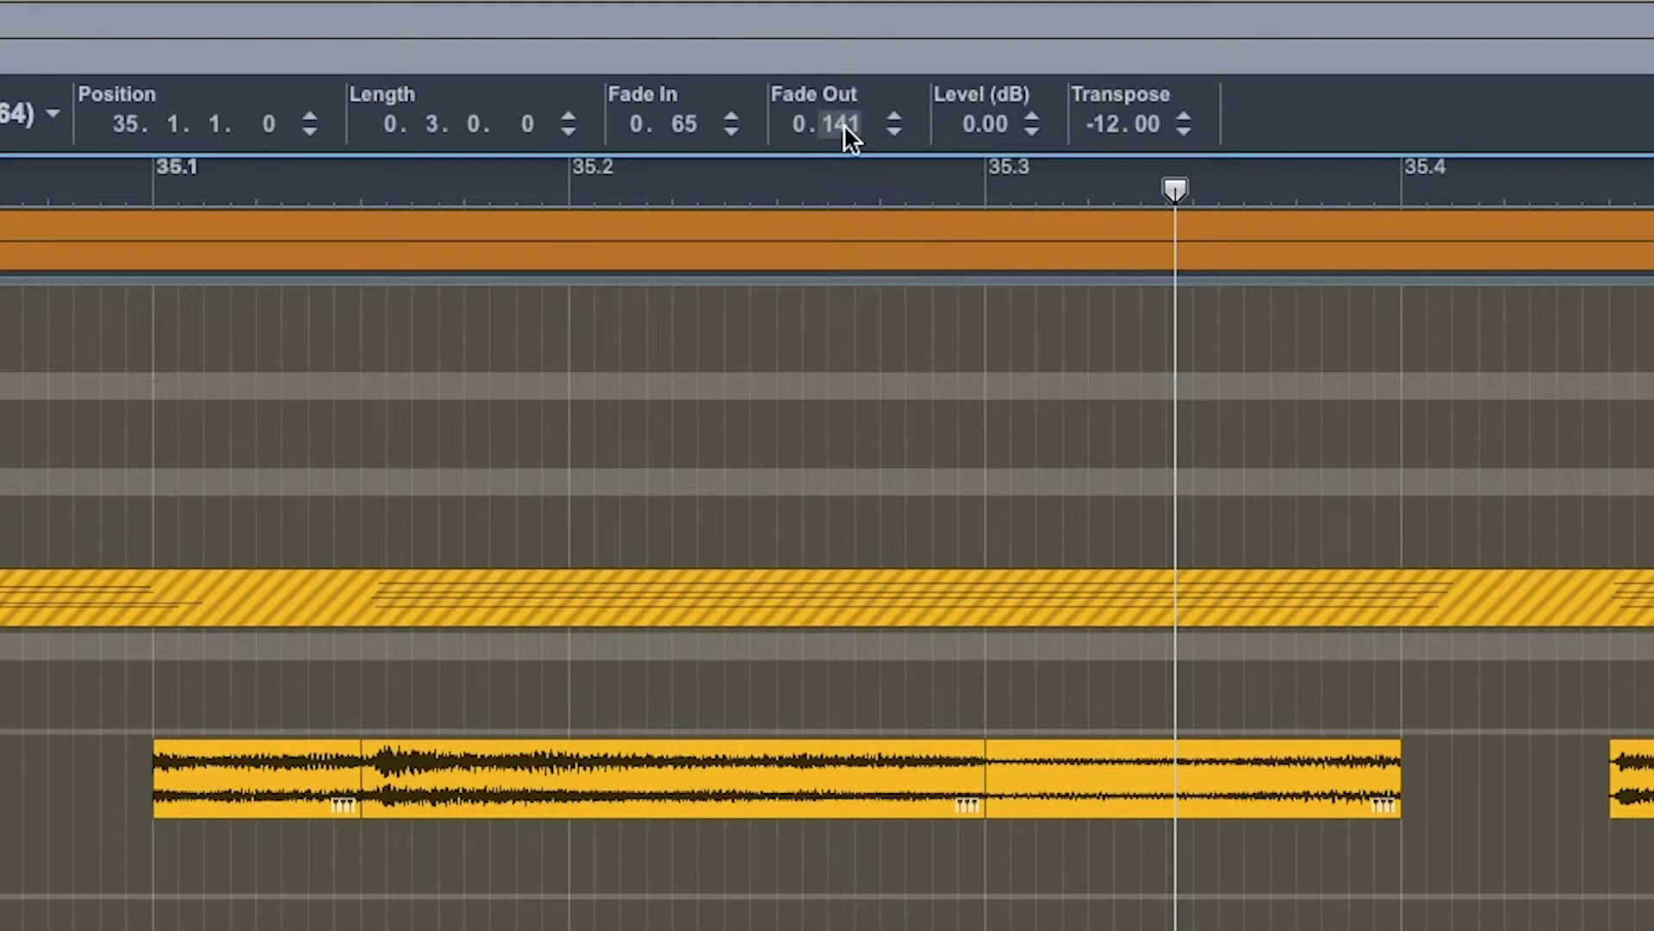
Reduce the bar 35 Stringtron clip's fade-out to 0 and audition the clip from just before its start.
{"action": "left_click_drag", "start_coordinate": [844, 124], "coordinate": [843, 153]}
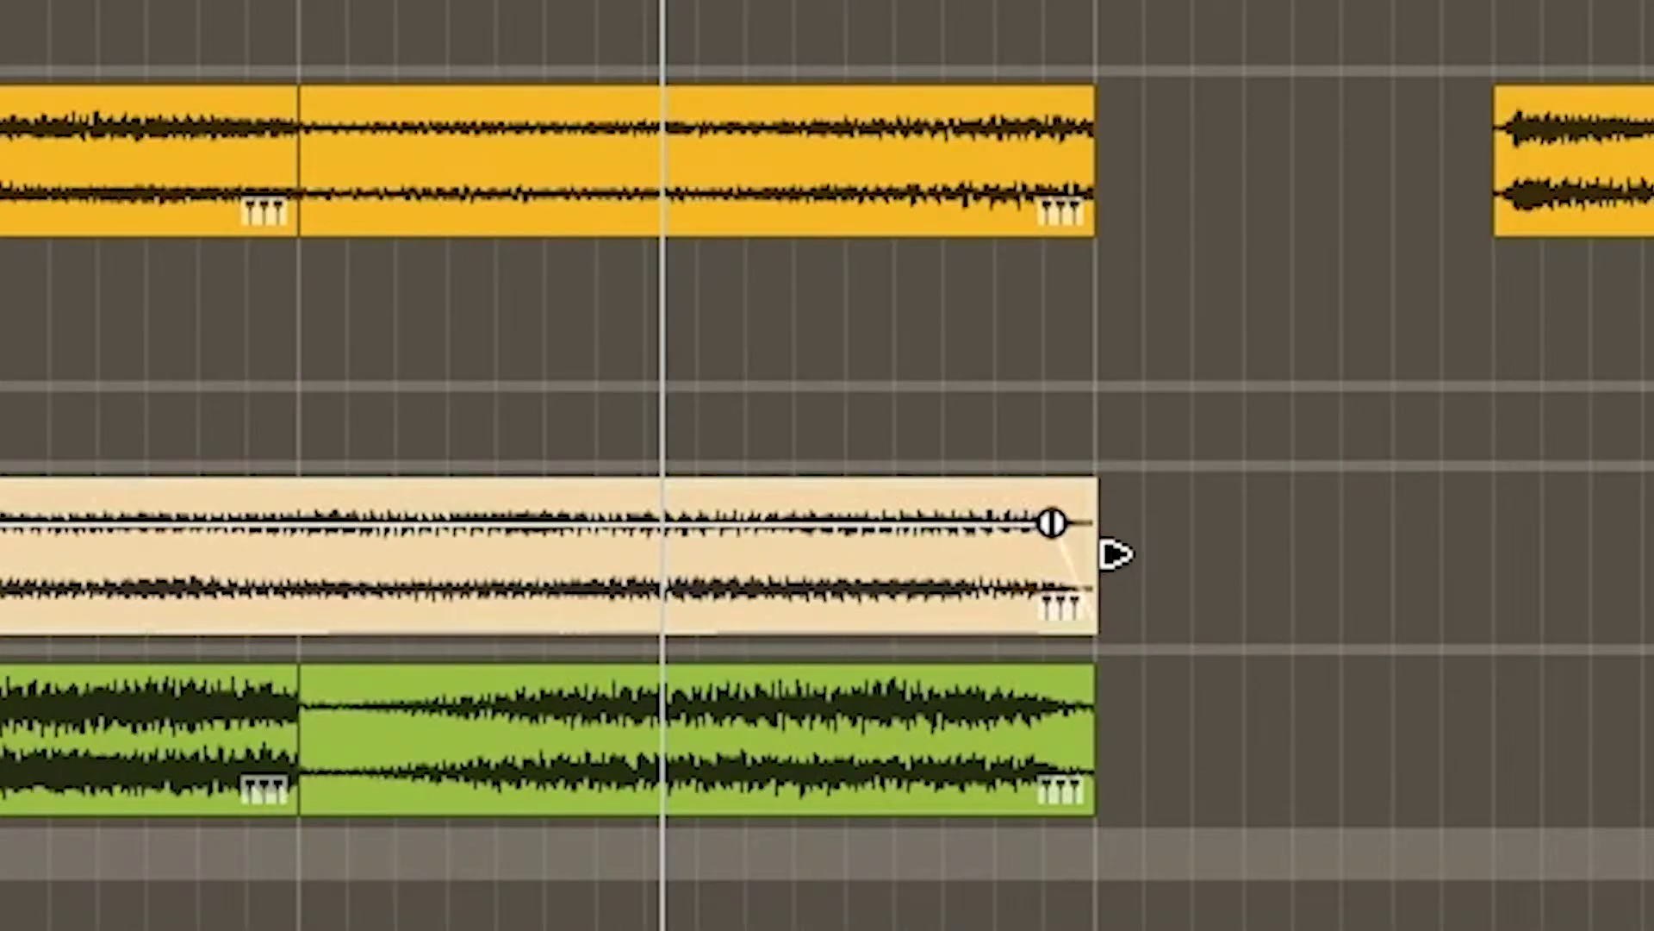
{"action": "left_click_drag", "start_coordinate": [1108, 554], "coordinate": [1116, 554]}
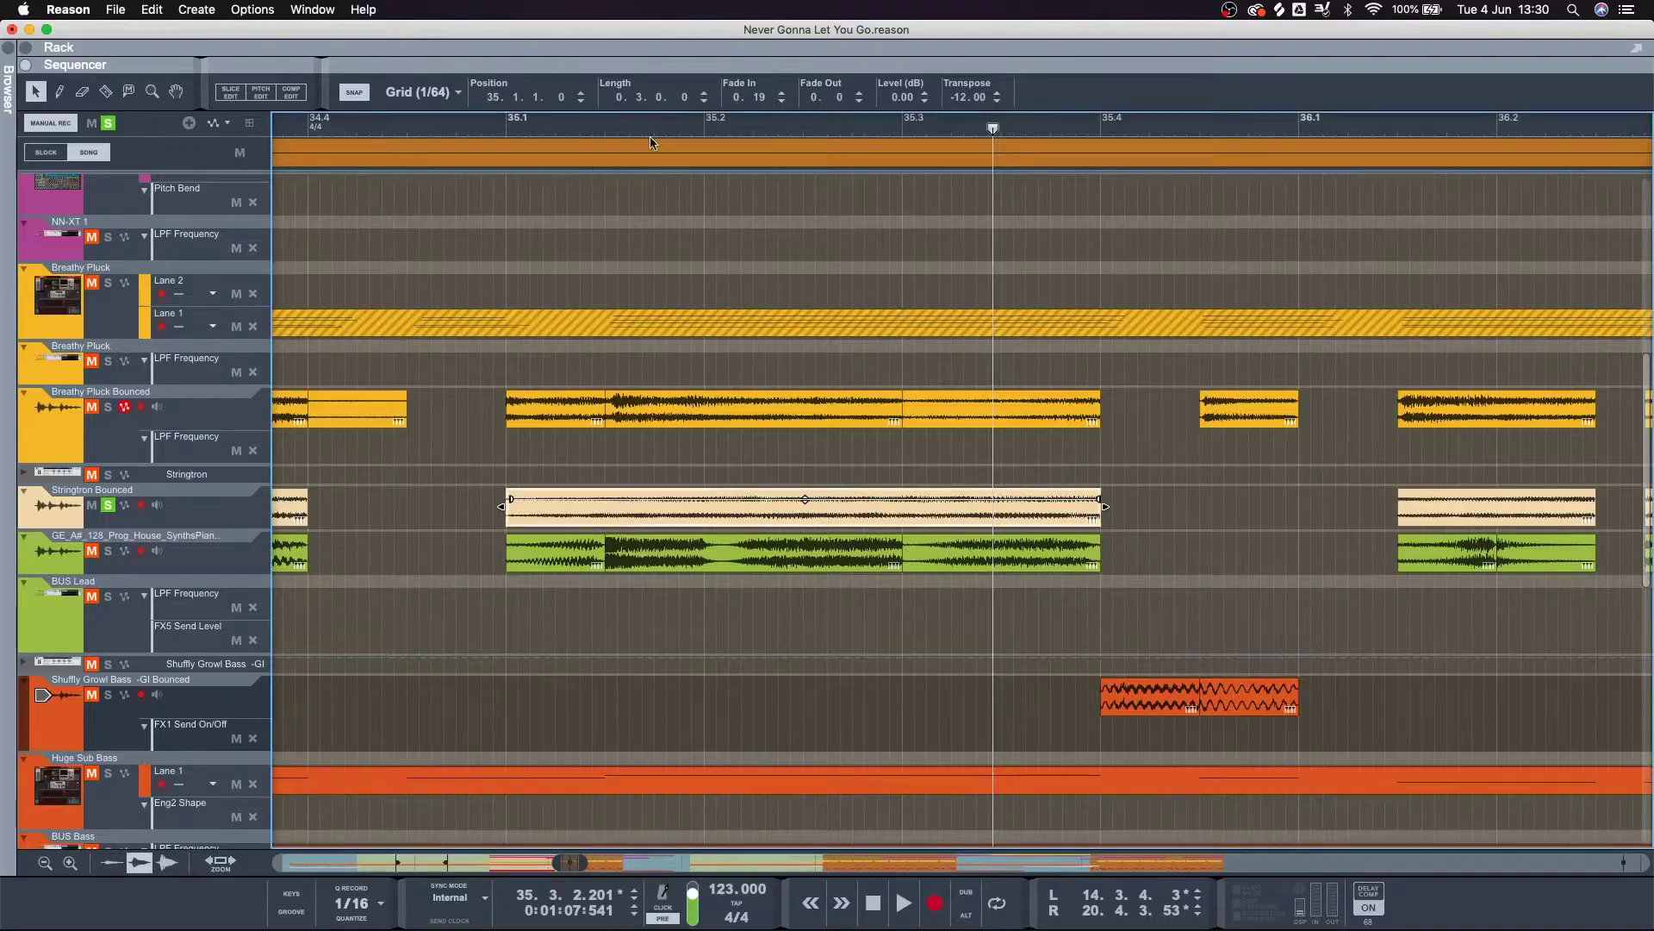
{"action": "left_click", "coordinate": [433, 128]}
{"action": "key", "text": "space"}
{"action": "key", "text": "space"}
{"action": "left_click", "coordinate": [384, 129]}
Set the bar 35 Stringtron clip's fade-in to 26 ticks and play it back from just before the clip.
{"action": "key", "text": "space"}
{"action": "key", "text": "space"}
{"action": "left_click", "coordinate": [781, 93]}
{"action": "left_click_drag", "start_coordinate": [471, 127], "coordinate": [457, 128]}
{"action": "key", "text": "space"}
{"action": "left_click", "coordinate": [370, 129]}
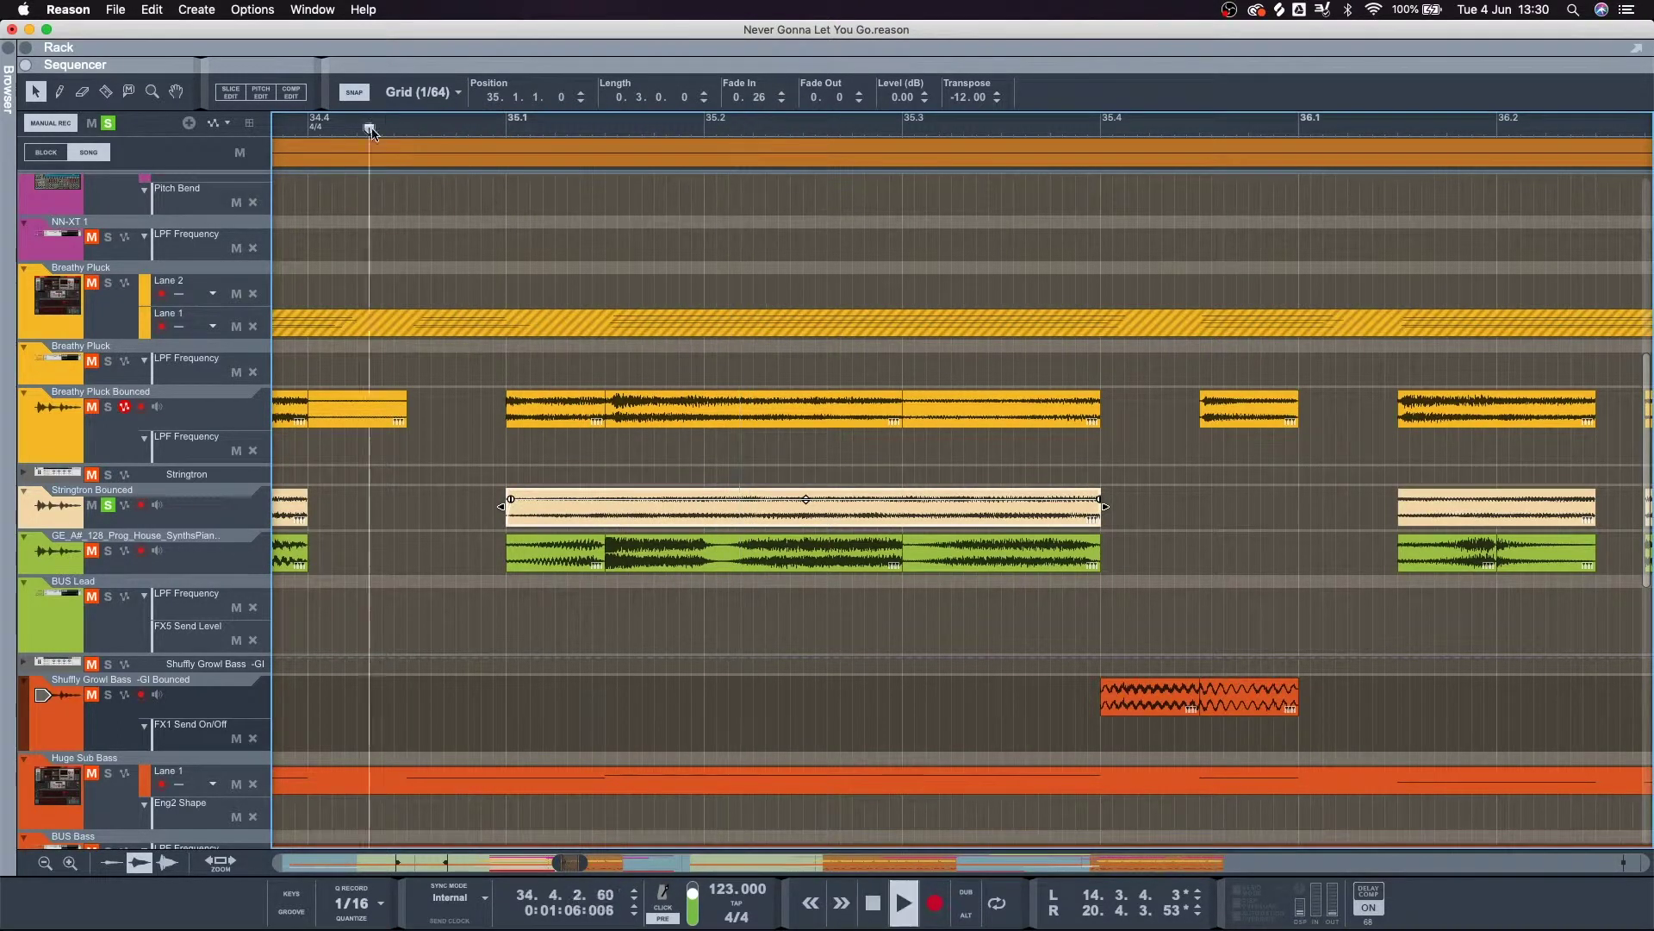
{"action": "key", "text": "space"}
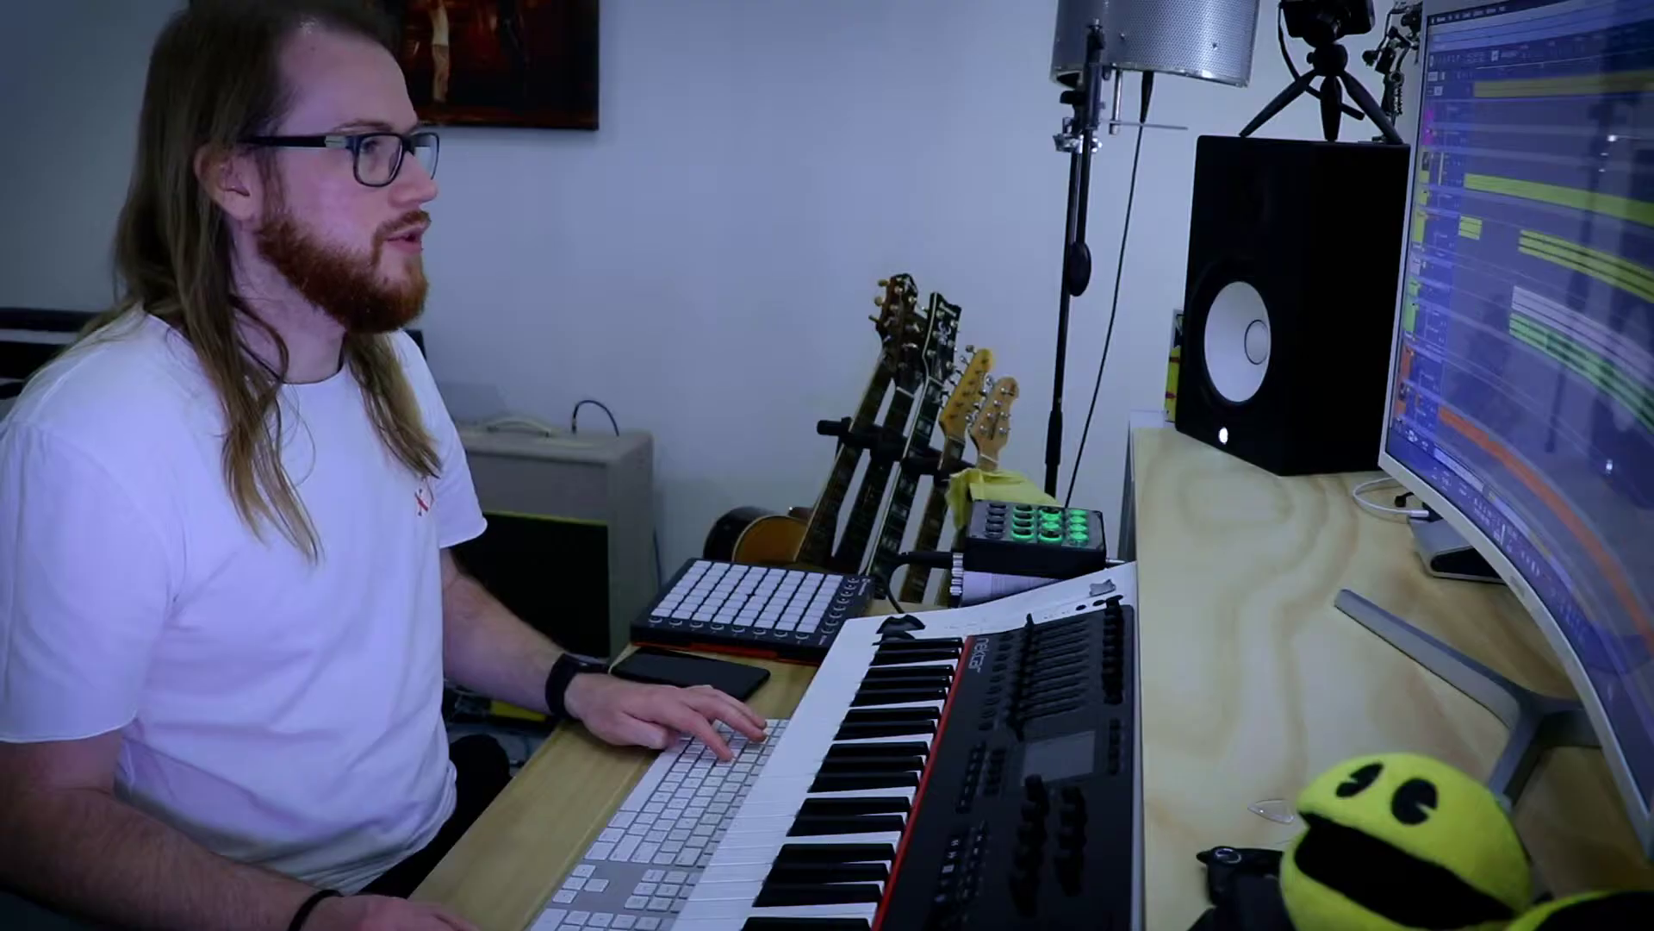
Examine the fade at the start of the bar 35 Stringtron clip and listen on through the following clips.
{"action": "scroll", "coordinate": [560, 538], "scroll_direction": "up", "scroll_amount": 5}
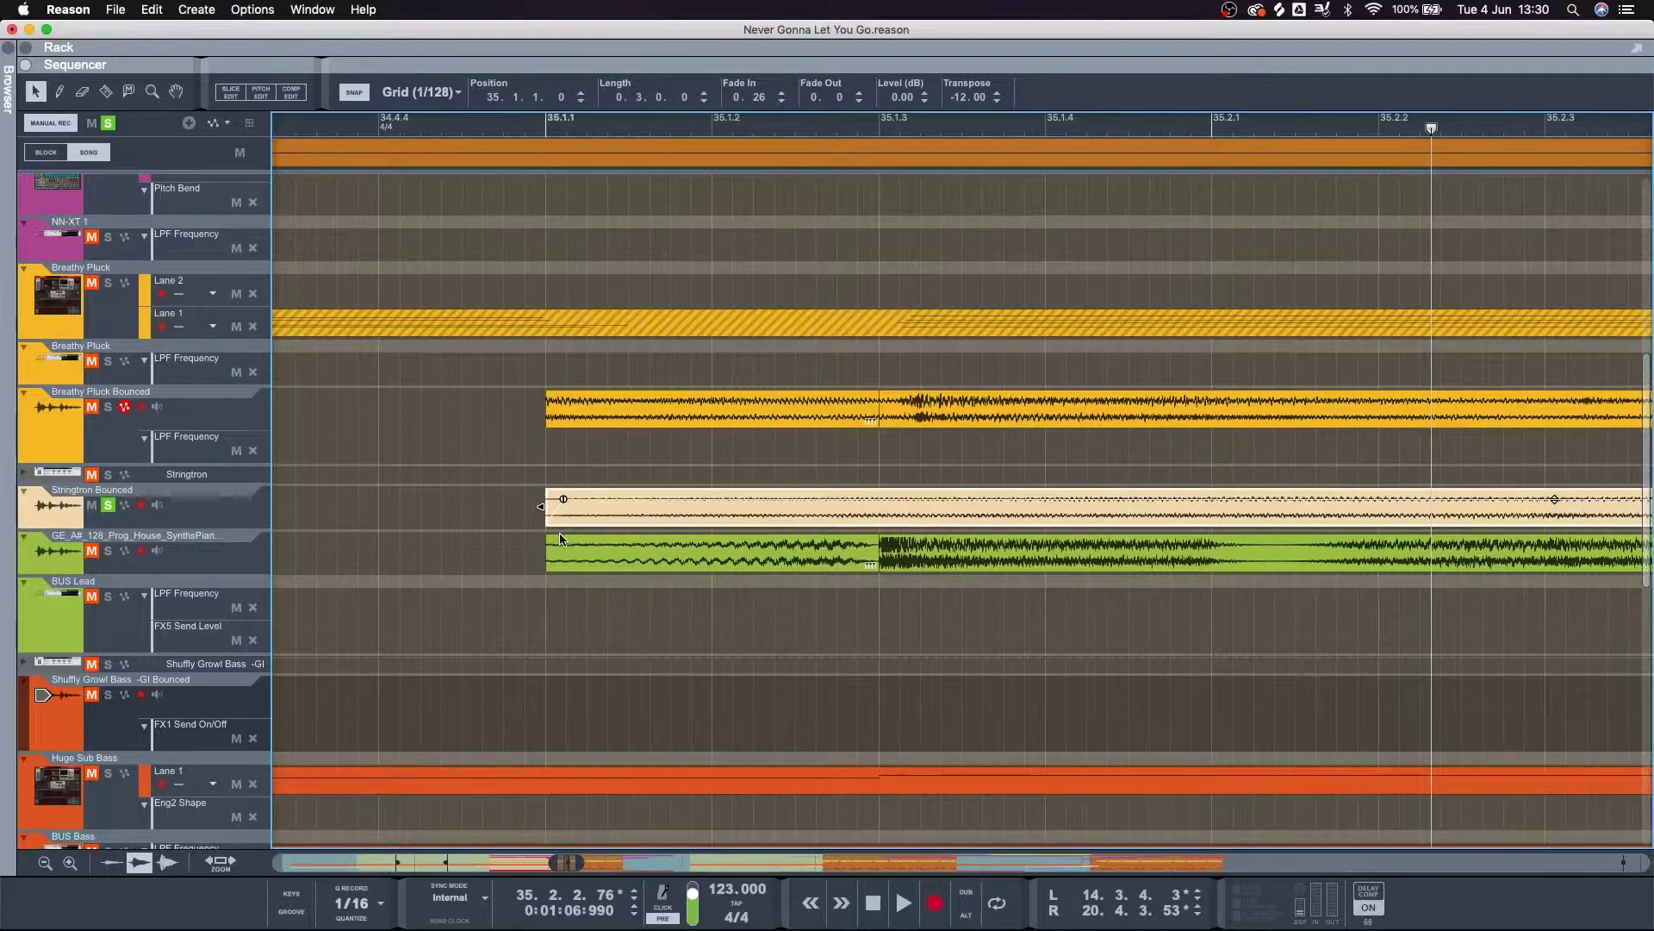
{"action": "scroll", "coordinate": [560, 539], "scroll_direction": "up", "scroll_amount": 2}
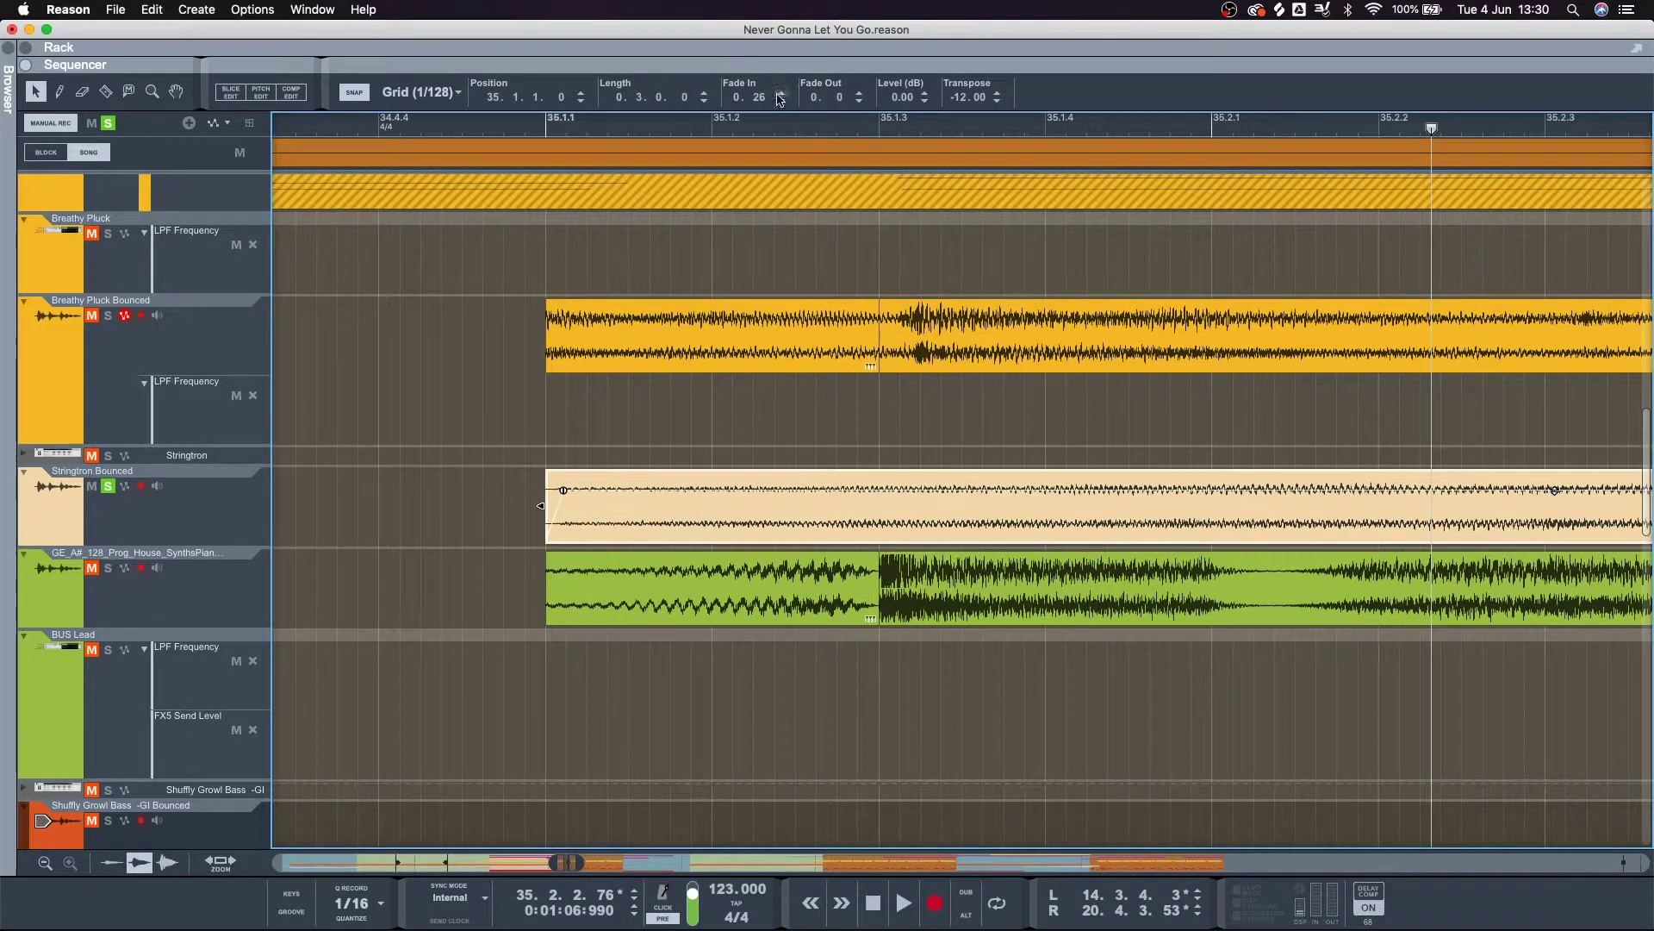
{"action": "scroll", "coordinate": [840, 274], "scroll_direction": "down", "scroll_amount": 5}
{"action": "key", "text": "space"}
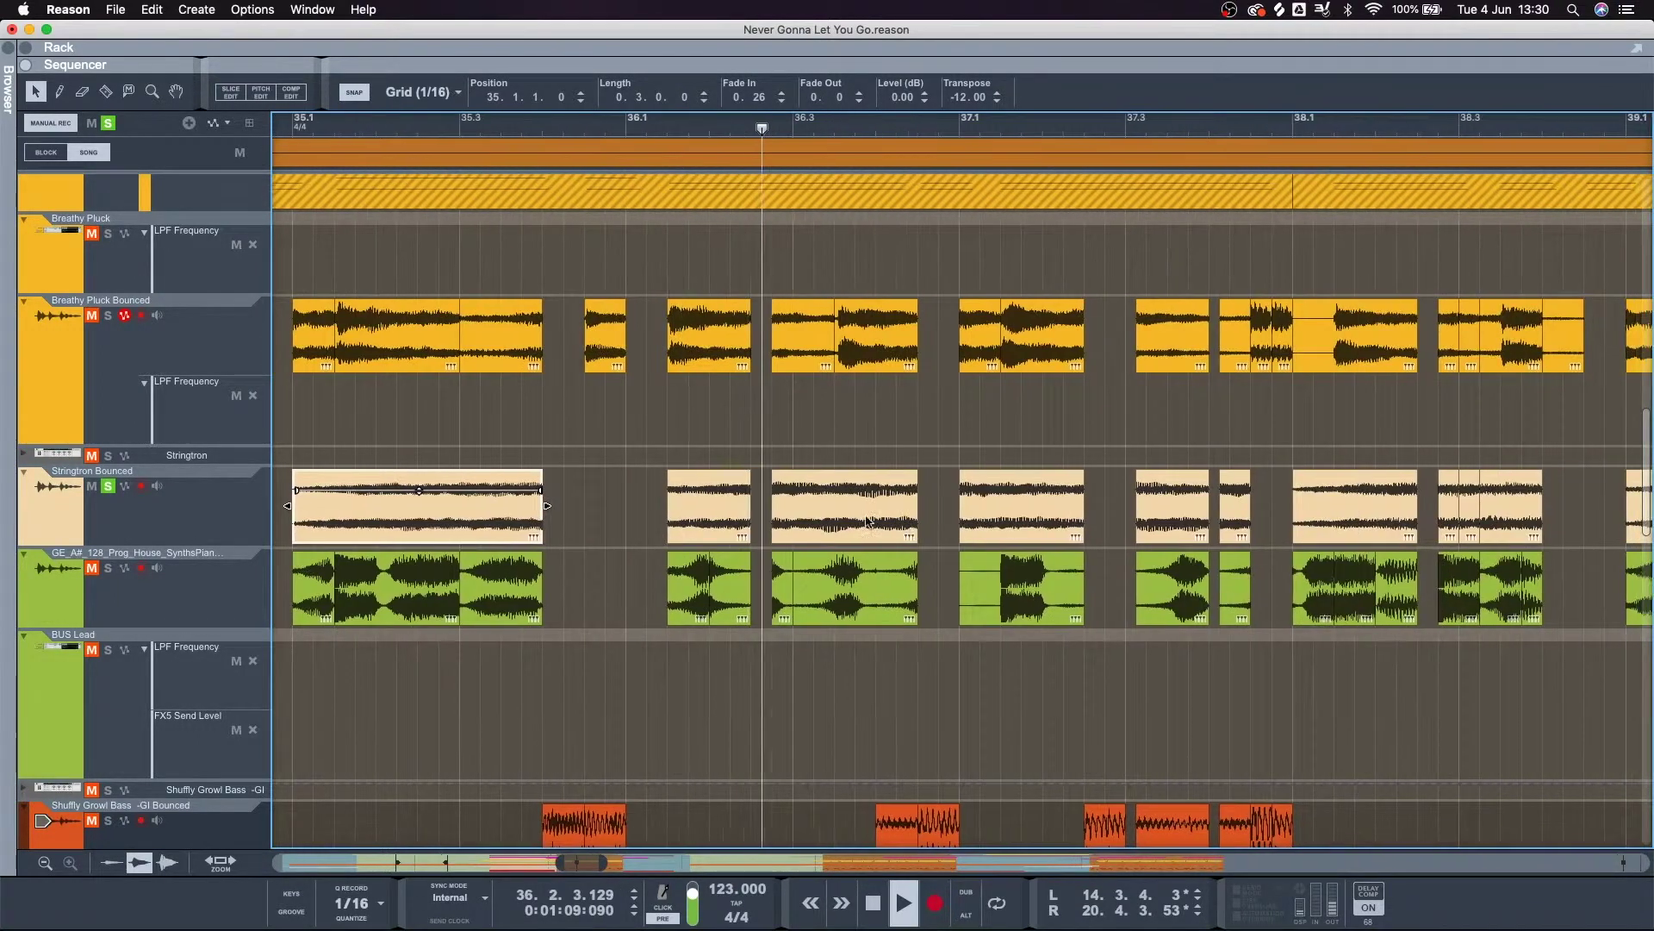
{"action": "key", "text": "space"}
Set the fade-in of the Stringtron Bounced clip at bar 37 to 22 ticks and audition its start.
{"action": "left_click", "coordinate": [675, 517]}
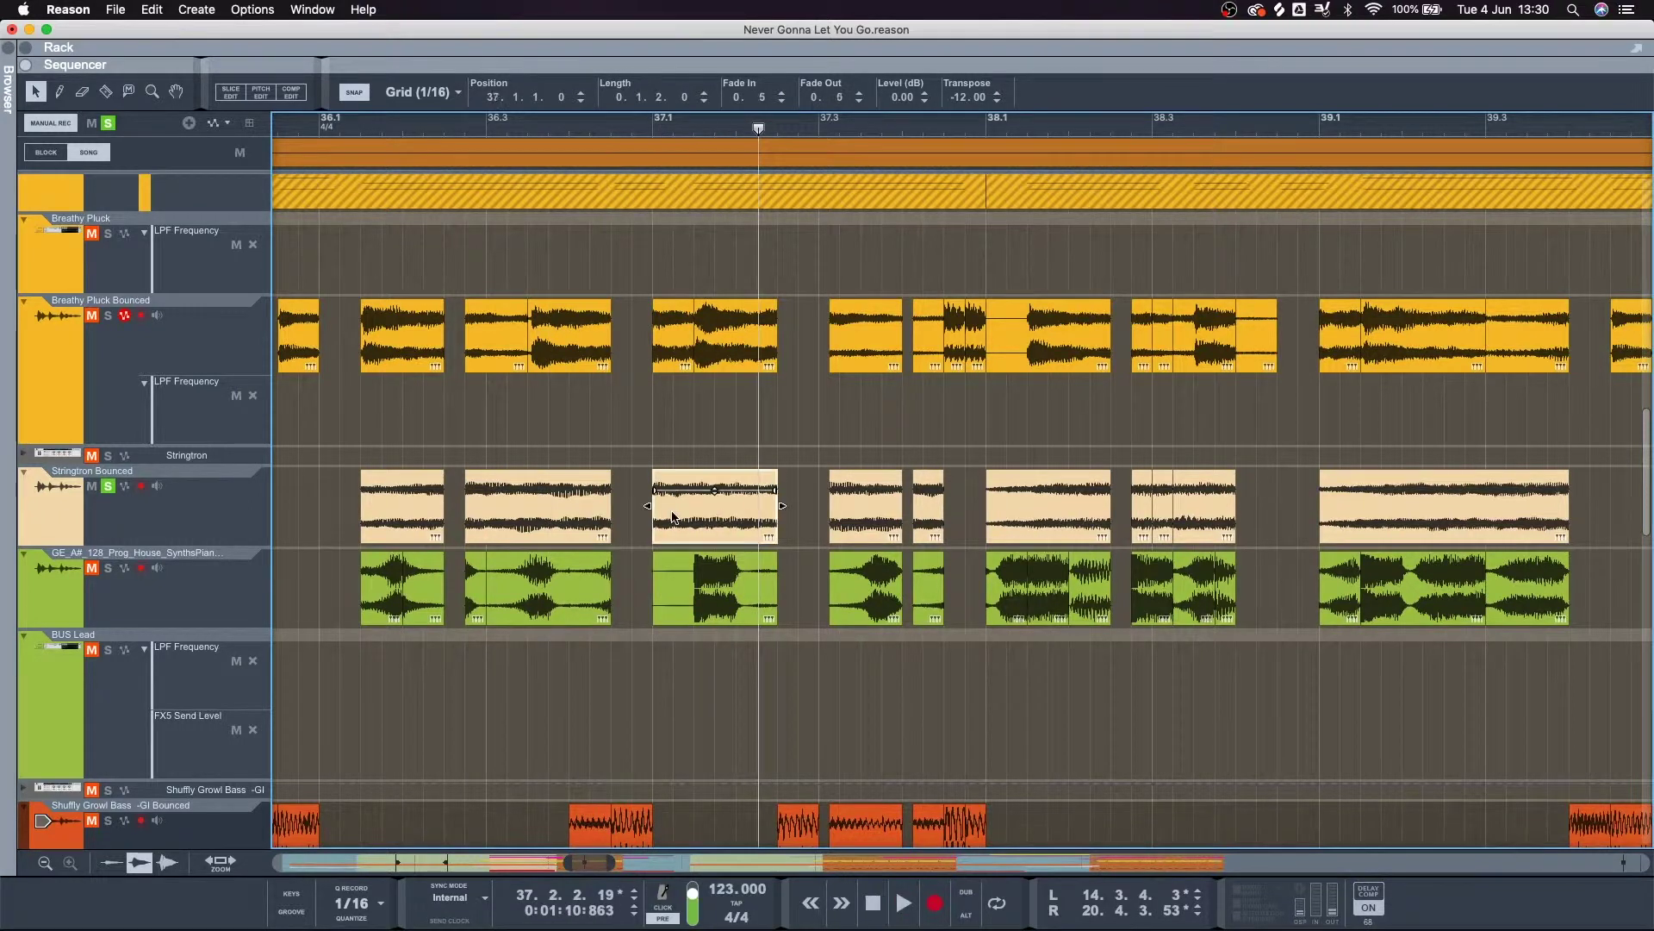
{"action": "left_click", "coordinate": [642, 125]}
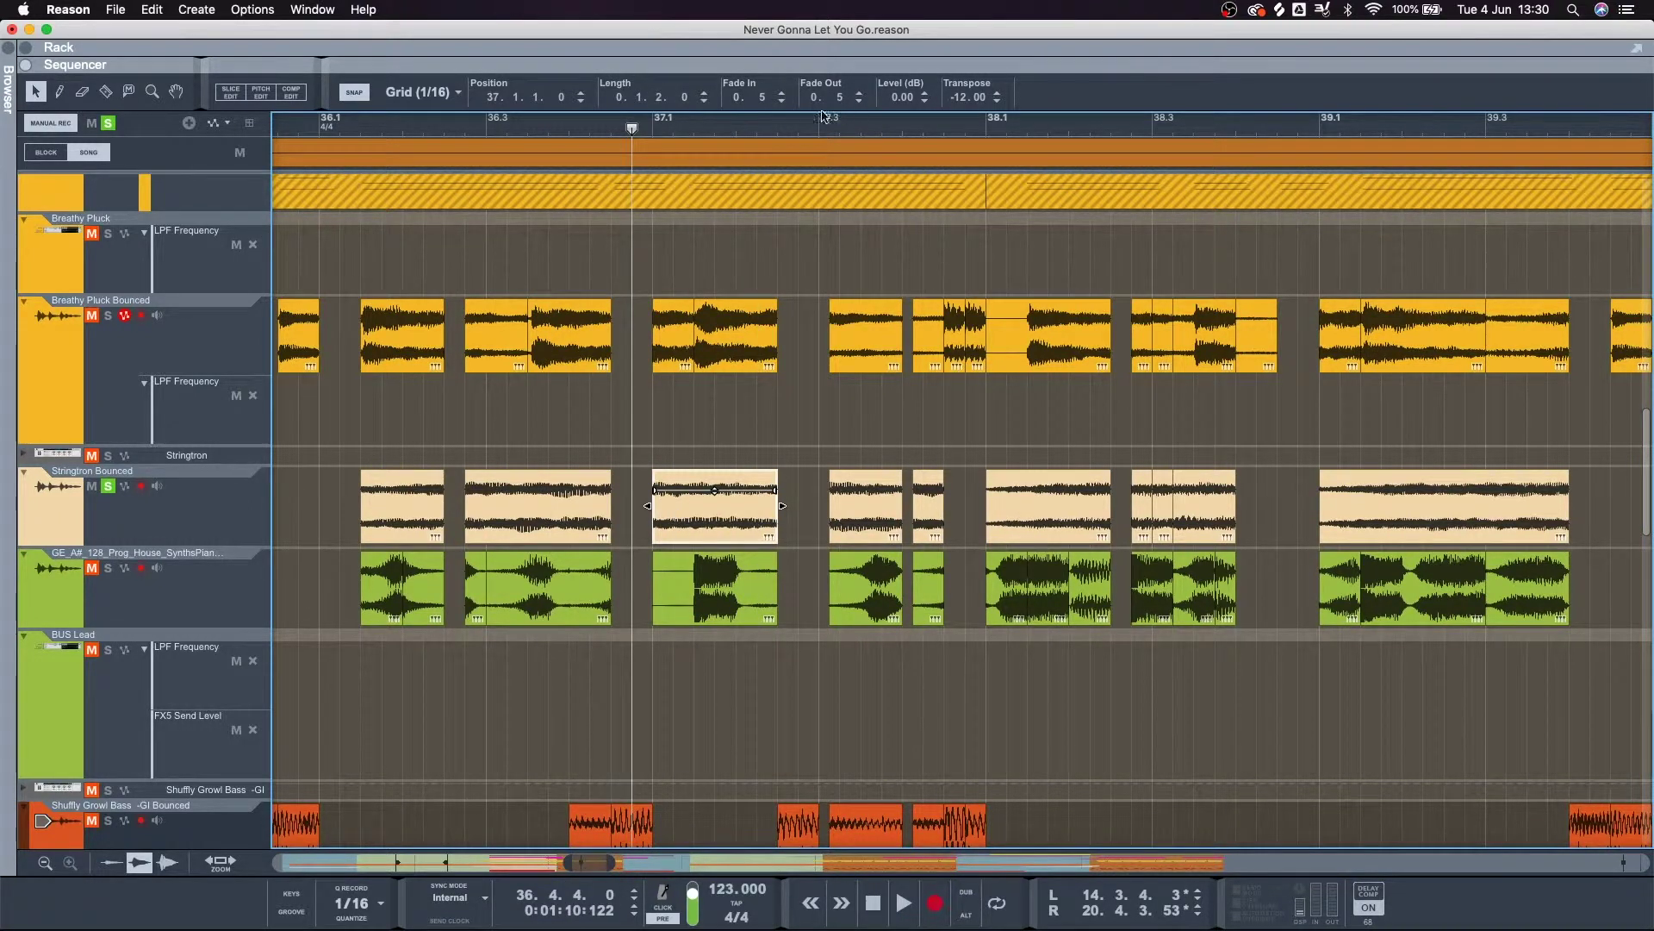
{"action": "double_click", "coordinate": [766, 99]}
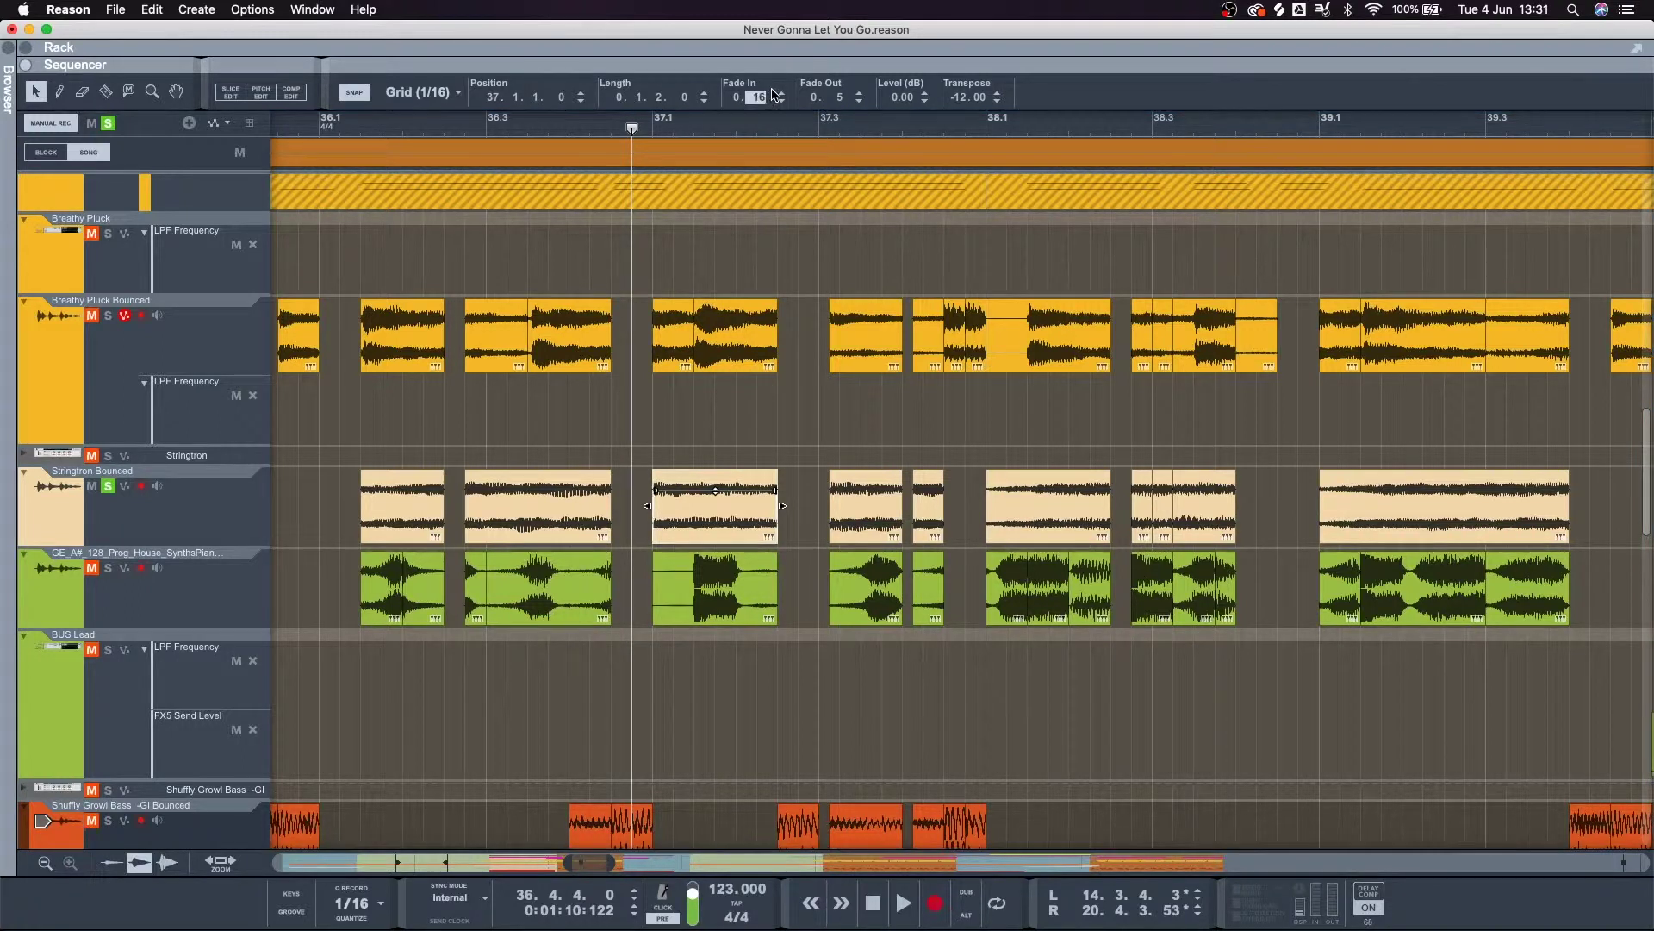
{"action": "left_click", "coordinate": [590, 123]}
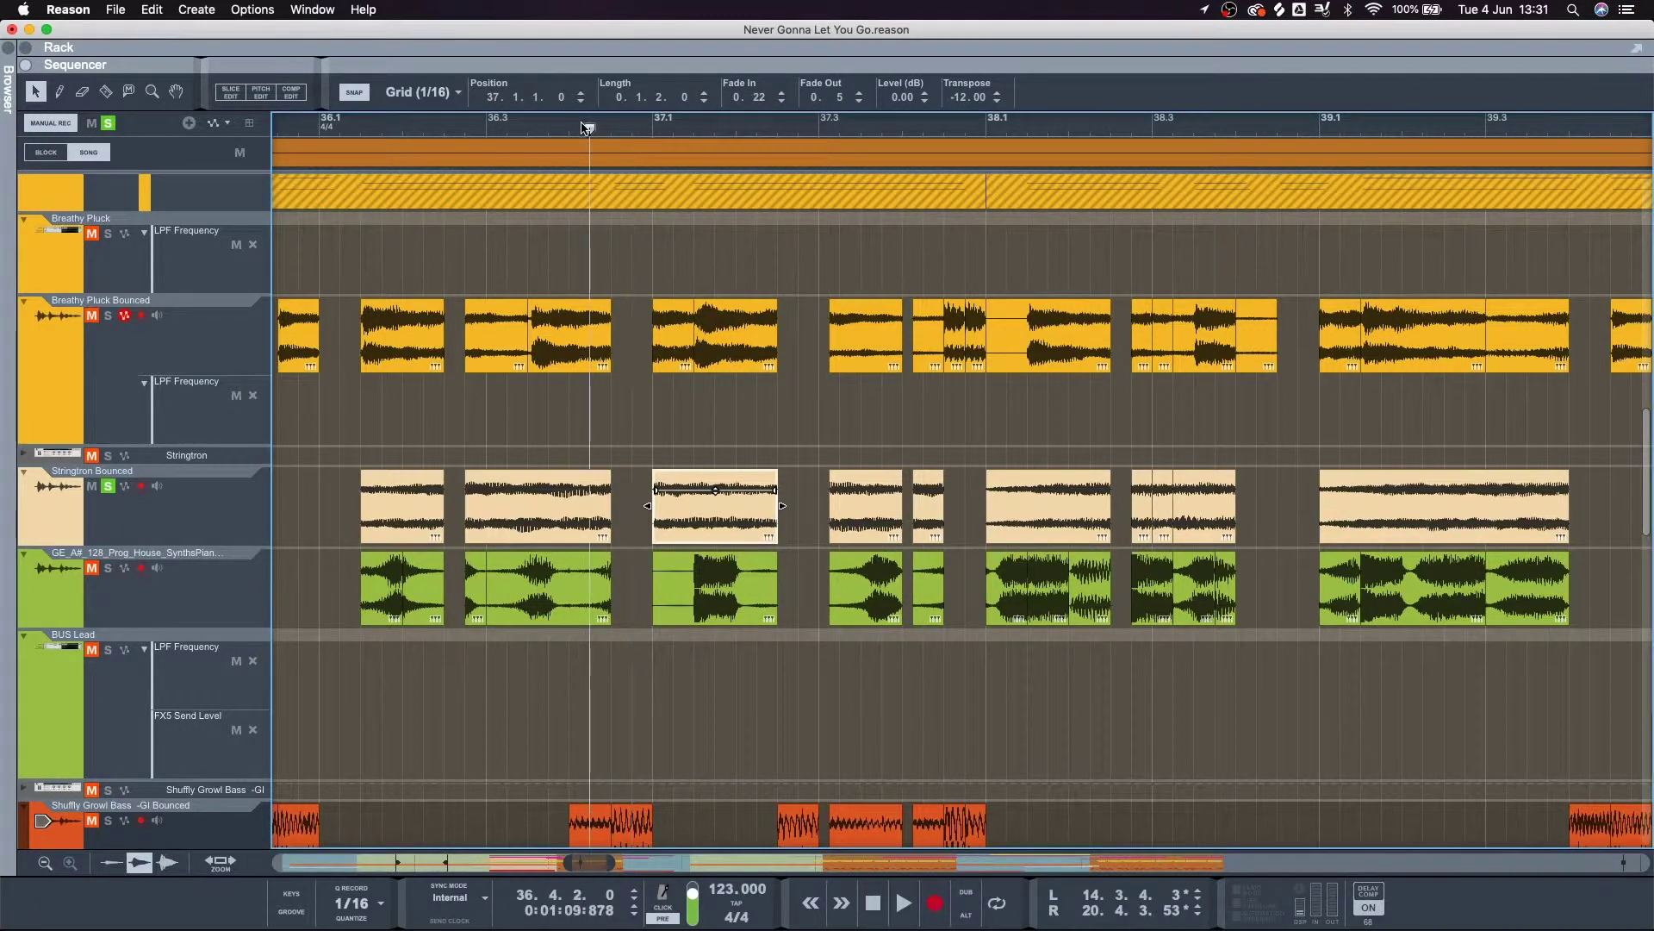
{"action": "key", "text": "space"}
{"action": "key", "text": "space"}
{"action": "left_click", "coordinate": [629, 125]}
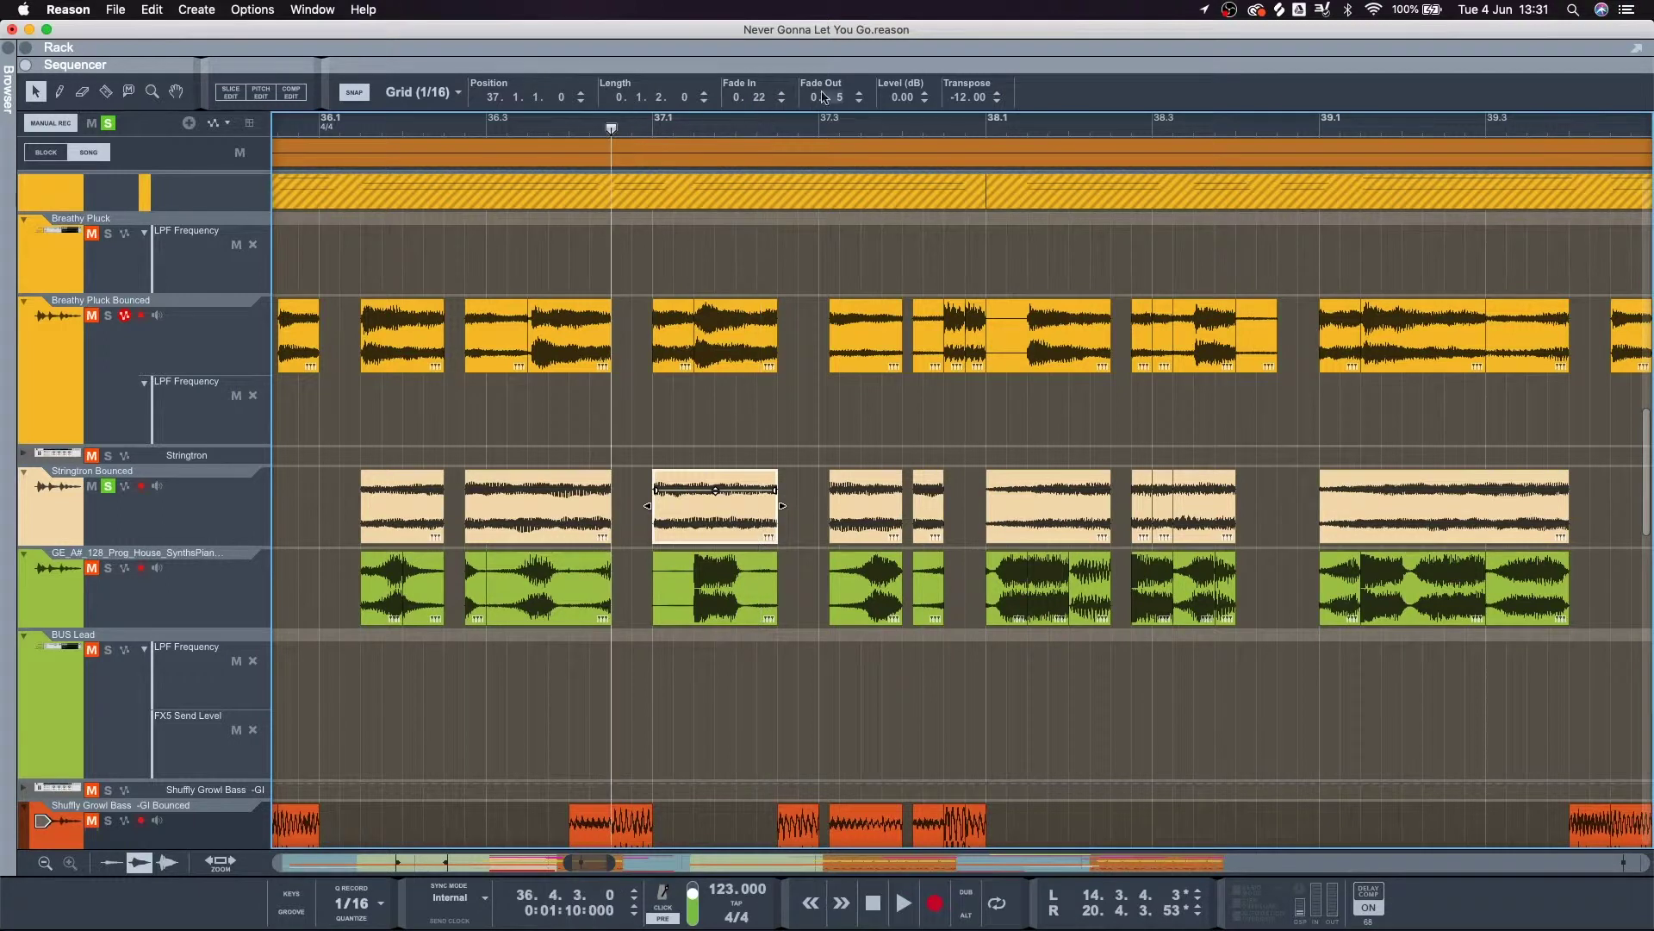
Lengthen the bar 37 Stringtron clip's fade-in to 36 ticks, replaying from just before the clip between adjustments.
{"action": "double_click", "coordinate": [773, 101]}
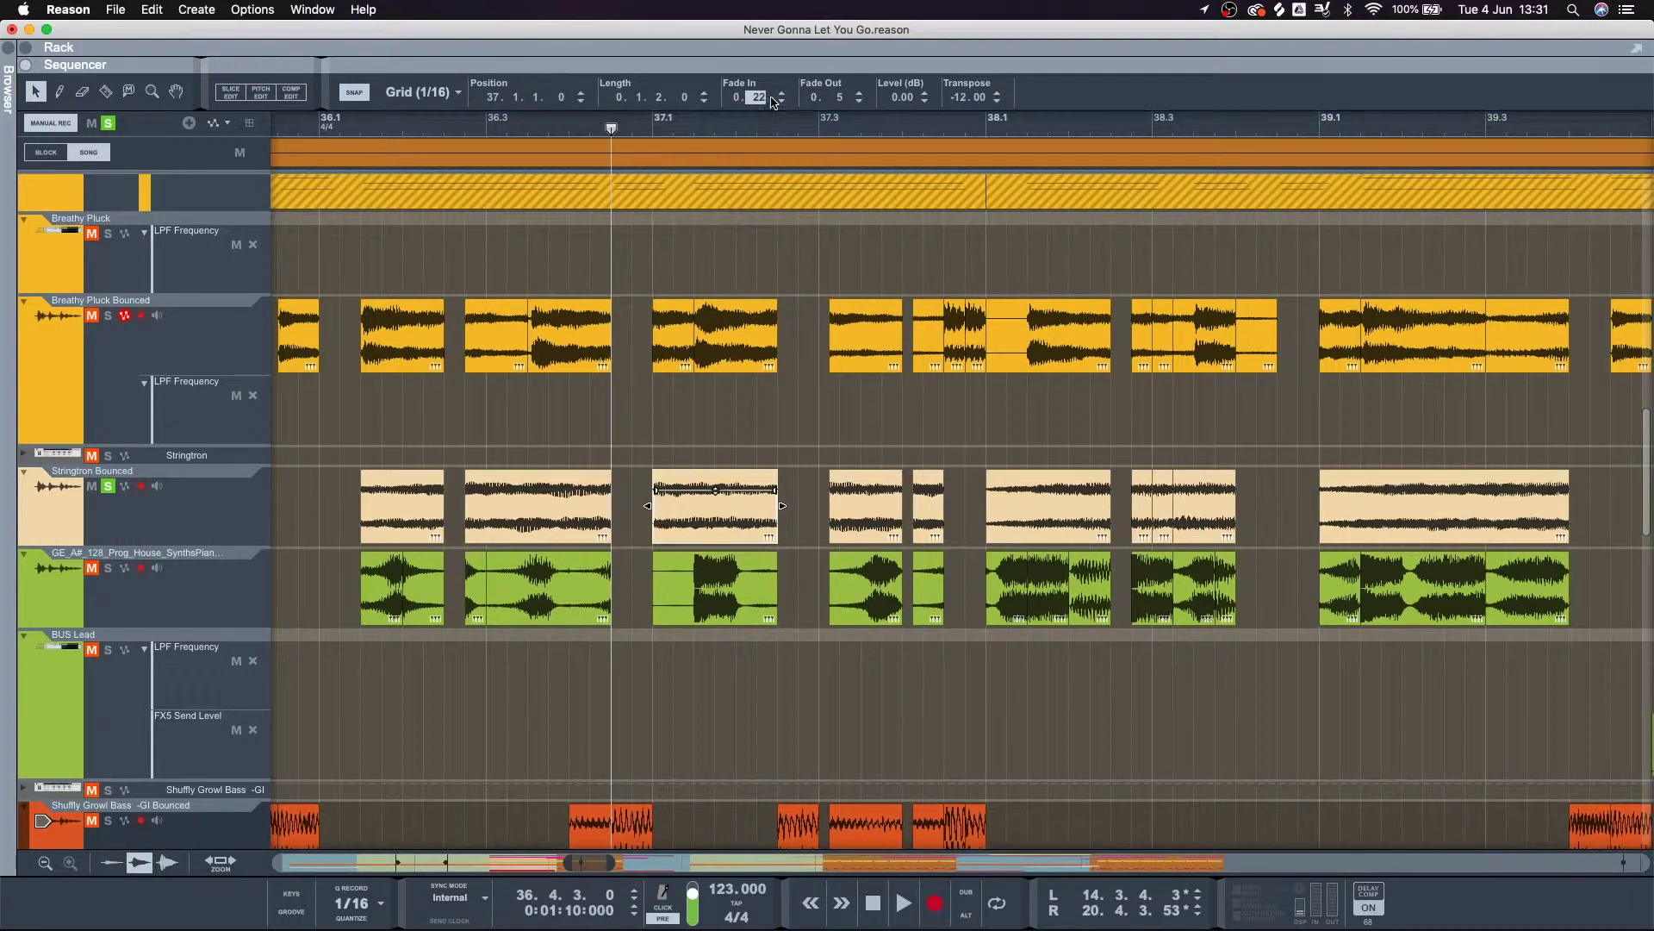
{"action": "key", "text": "shift+Return"}
{"action": "key", "text": "space"}
{"action": "key", "text": "space"}
{"action": "left_click", "coordinate": [783, 94]}
{"action": "key", "text": "shift+Return"}
{"action": "key", "text": "space"}
{"action": "key", "text": "space"}
{"action": "key", "text": "shift+Return"}
{"action": "key", "text": "space"}
{"action": "left_click", "coordinate": [784, 95]}
{"action": "left_click", "coordinate": [784, 95]}
{"action": "left_click", "coordinate": [784, 95]}
{"action": "left_click", "coordinate": [784, 95]}
{"action": "left_click", "coordinate": [785, 94]}
{"action": "left_click", "coordinate": [784, 95]}
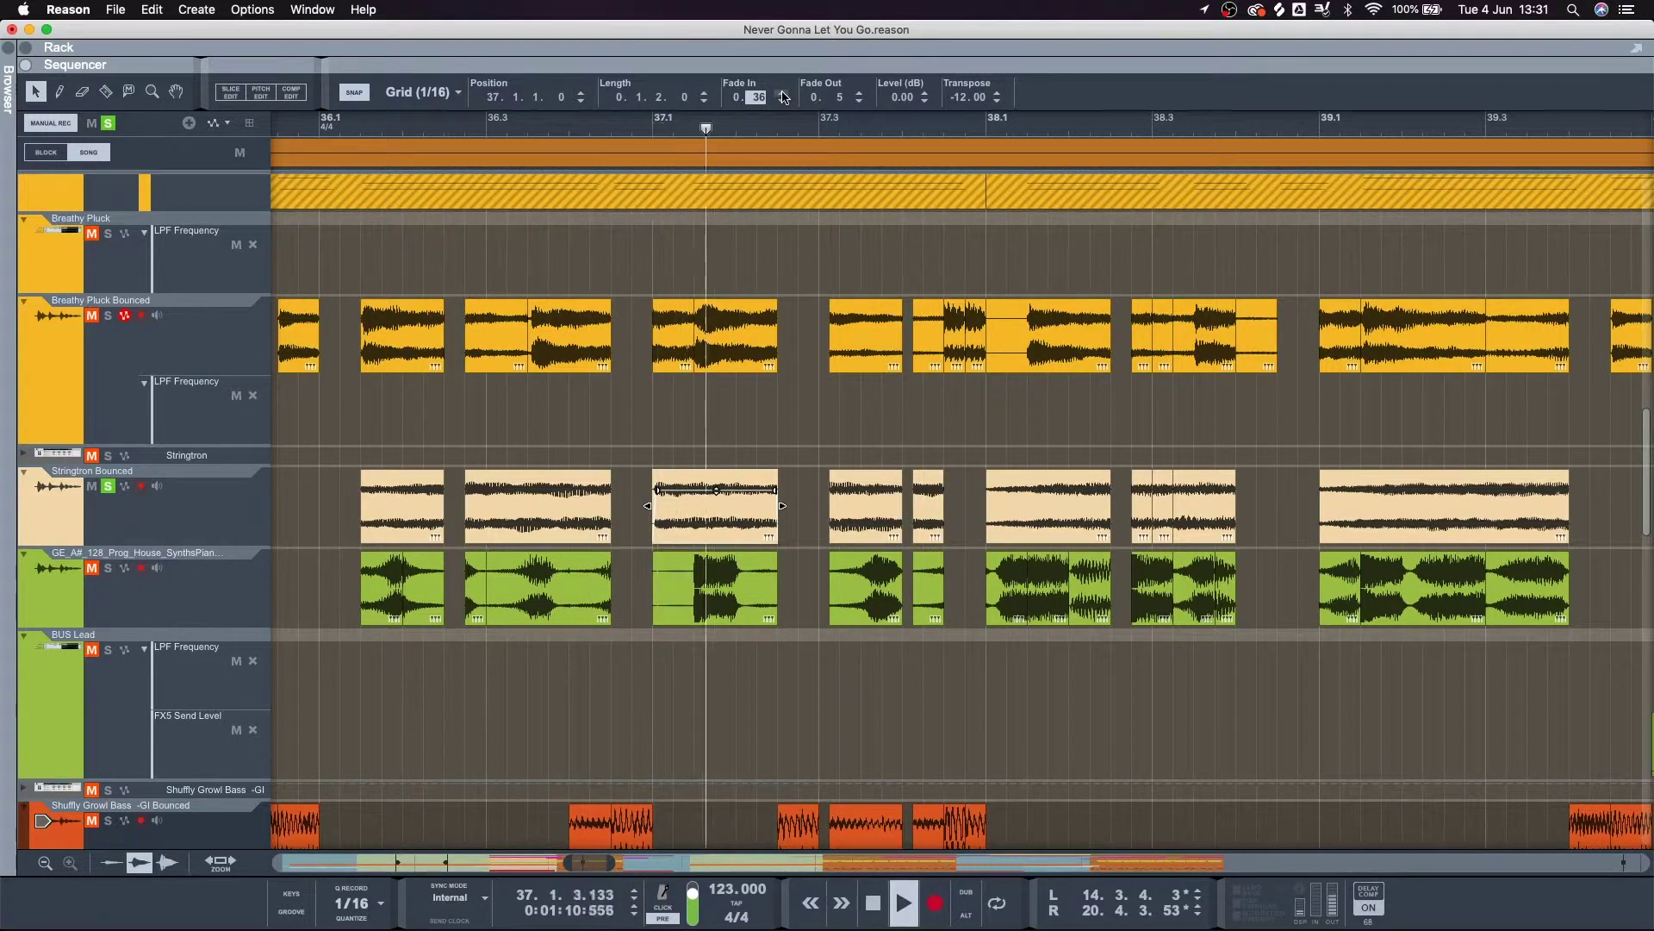
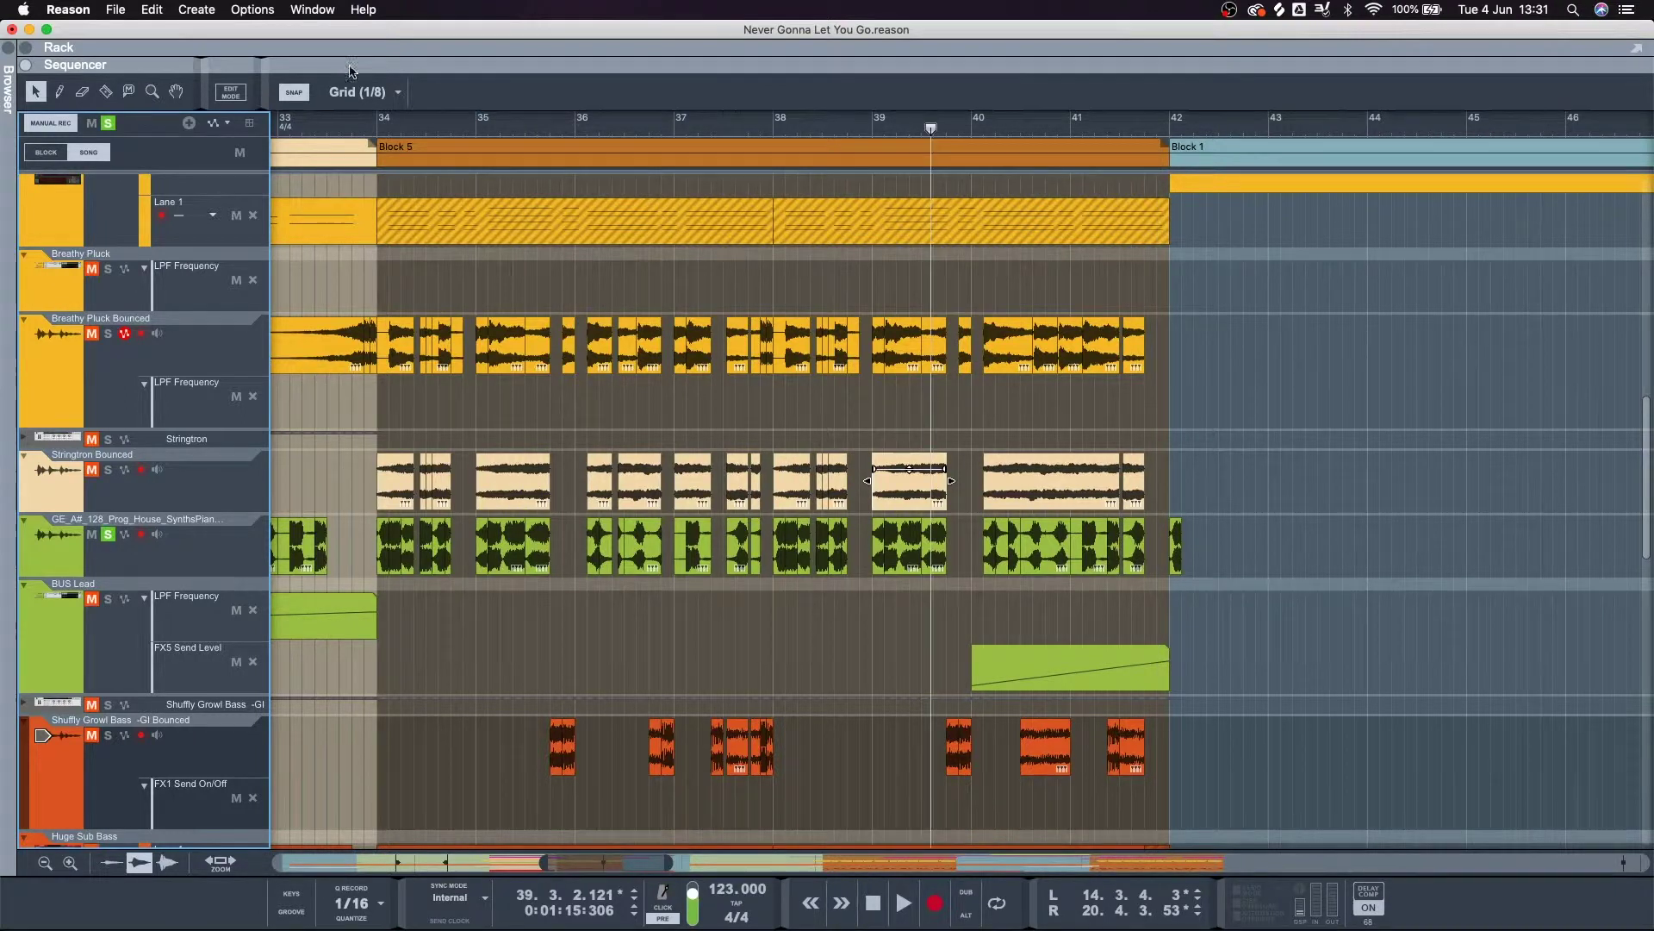
Play the soloed GE_A#_128_Prog_House_Synths track through Block 5, starting just before bar 34.
{"action": "left_click", "coordinate": [365, 126]}
{"action": "key", "text": "space"}
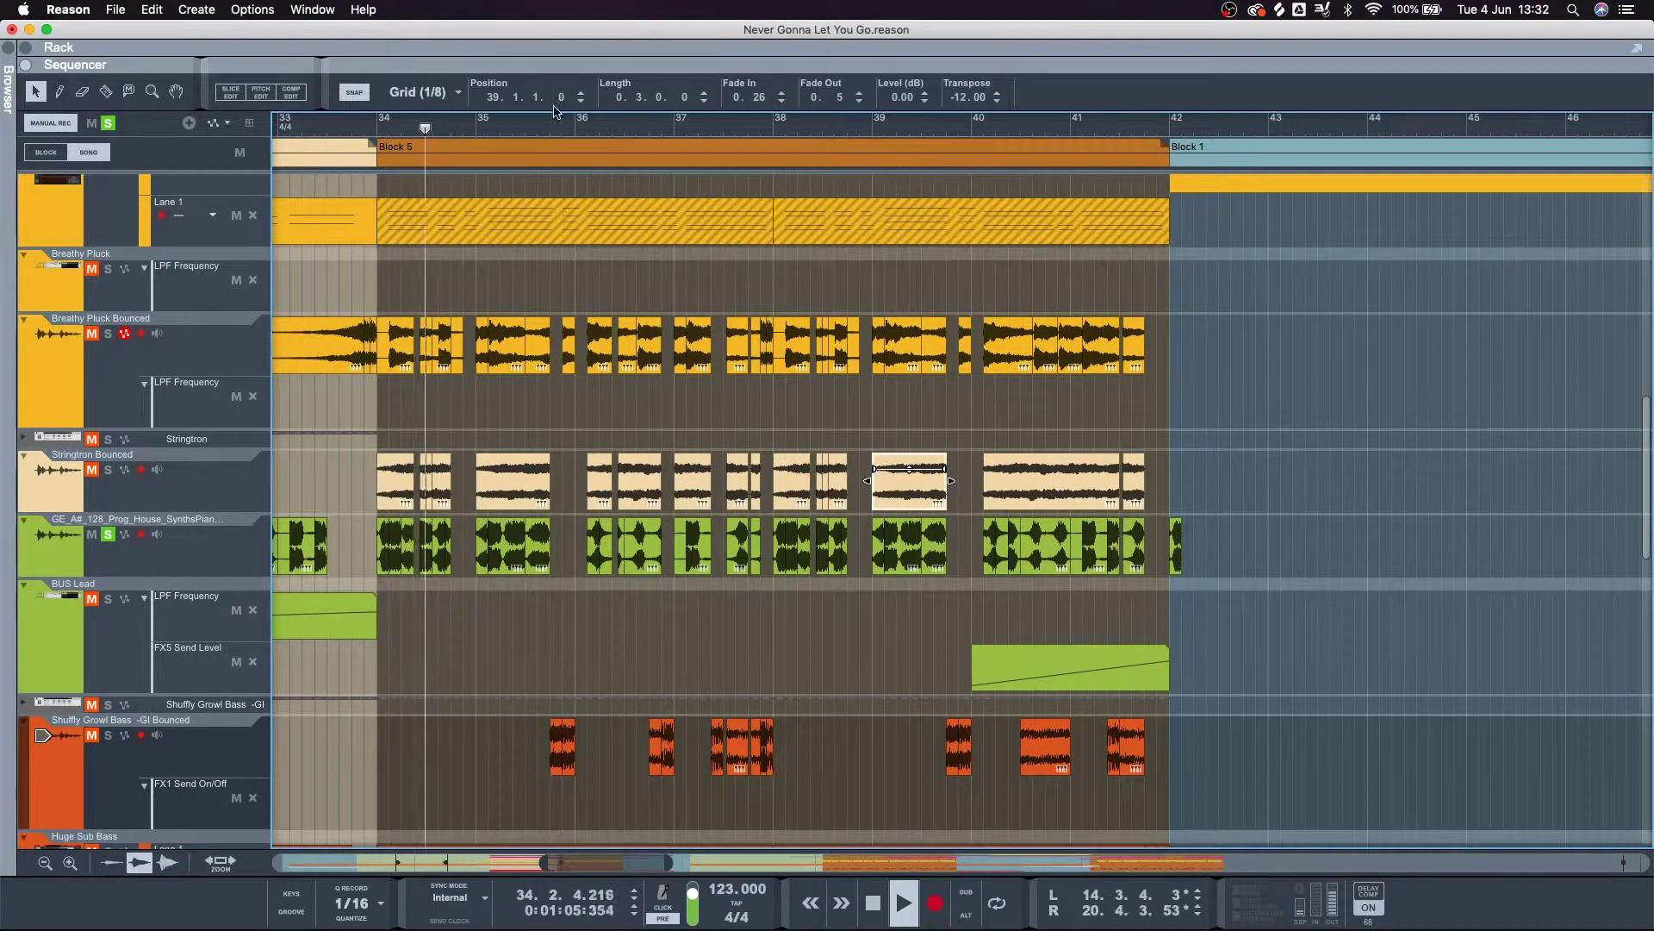
{"action": "scroll", "coordinate": [525, 429], "scroll_direction": "left", "scroll_amount": 5}
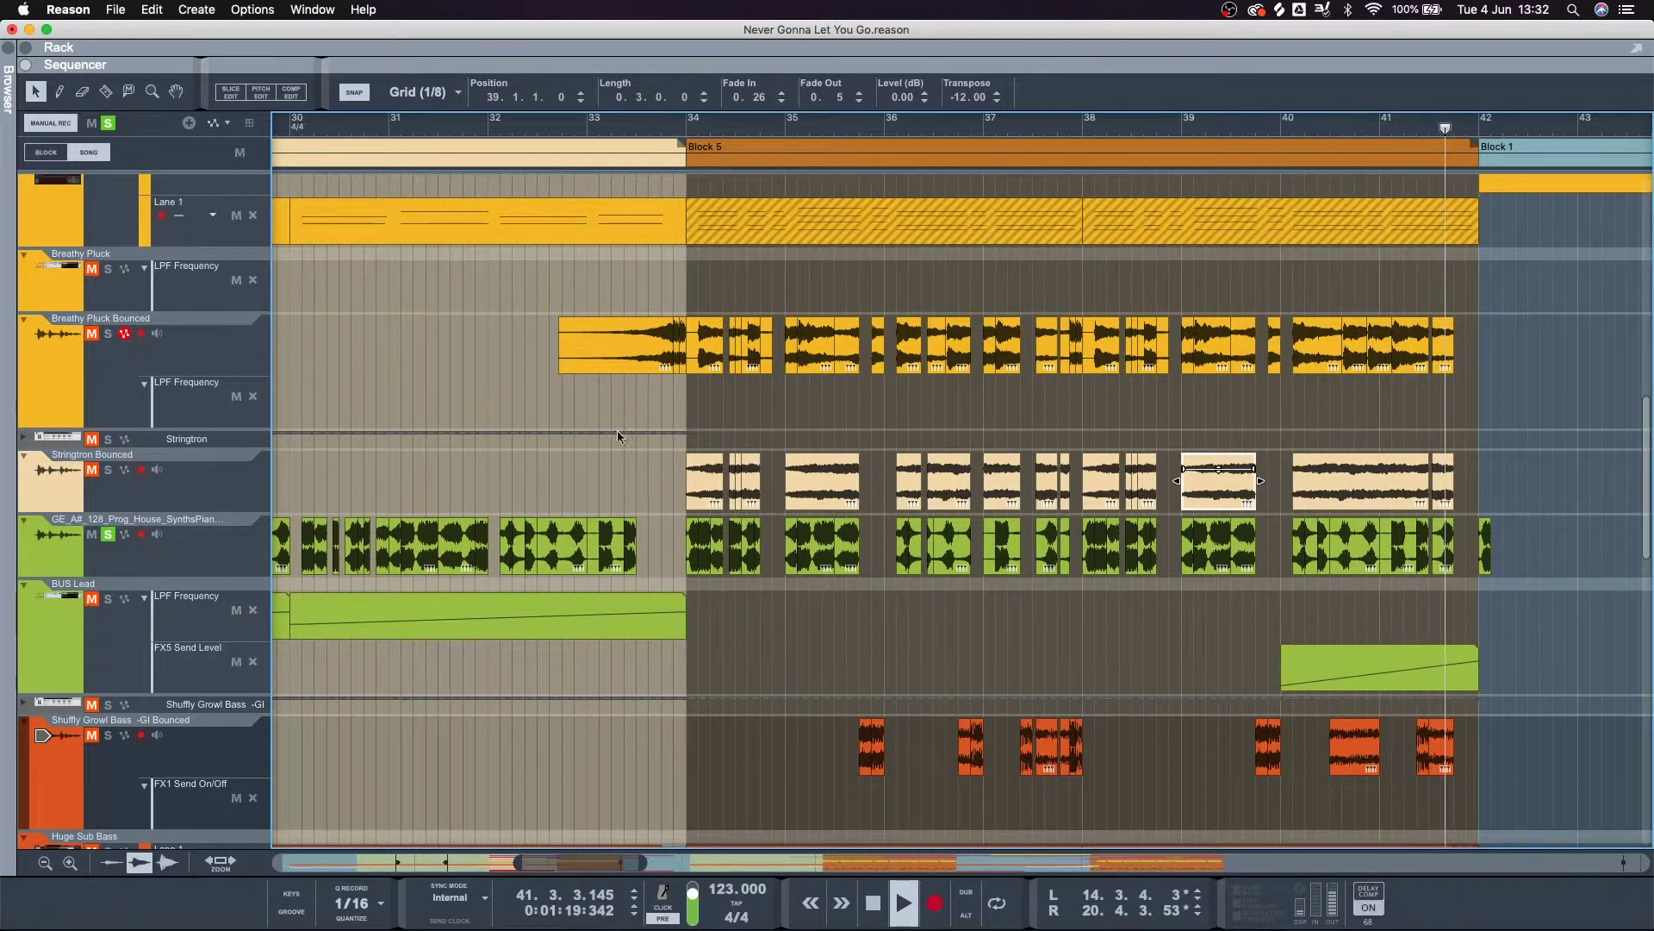
{"action": "key", "text": "space"}
Audition the green synth track's first Block 5 clips up close, starting from about bar 33.3.
{"action": "left_click", "coordinate": [612, 122]}
{"action": "scroll", "coordinate": [629, 260], "scroll_direction": "up", "scroll_amount": 1}
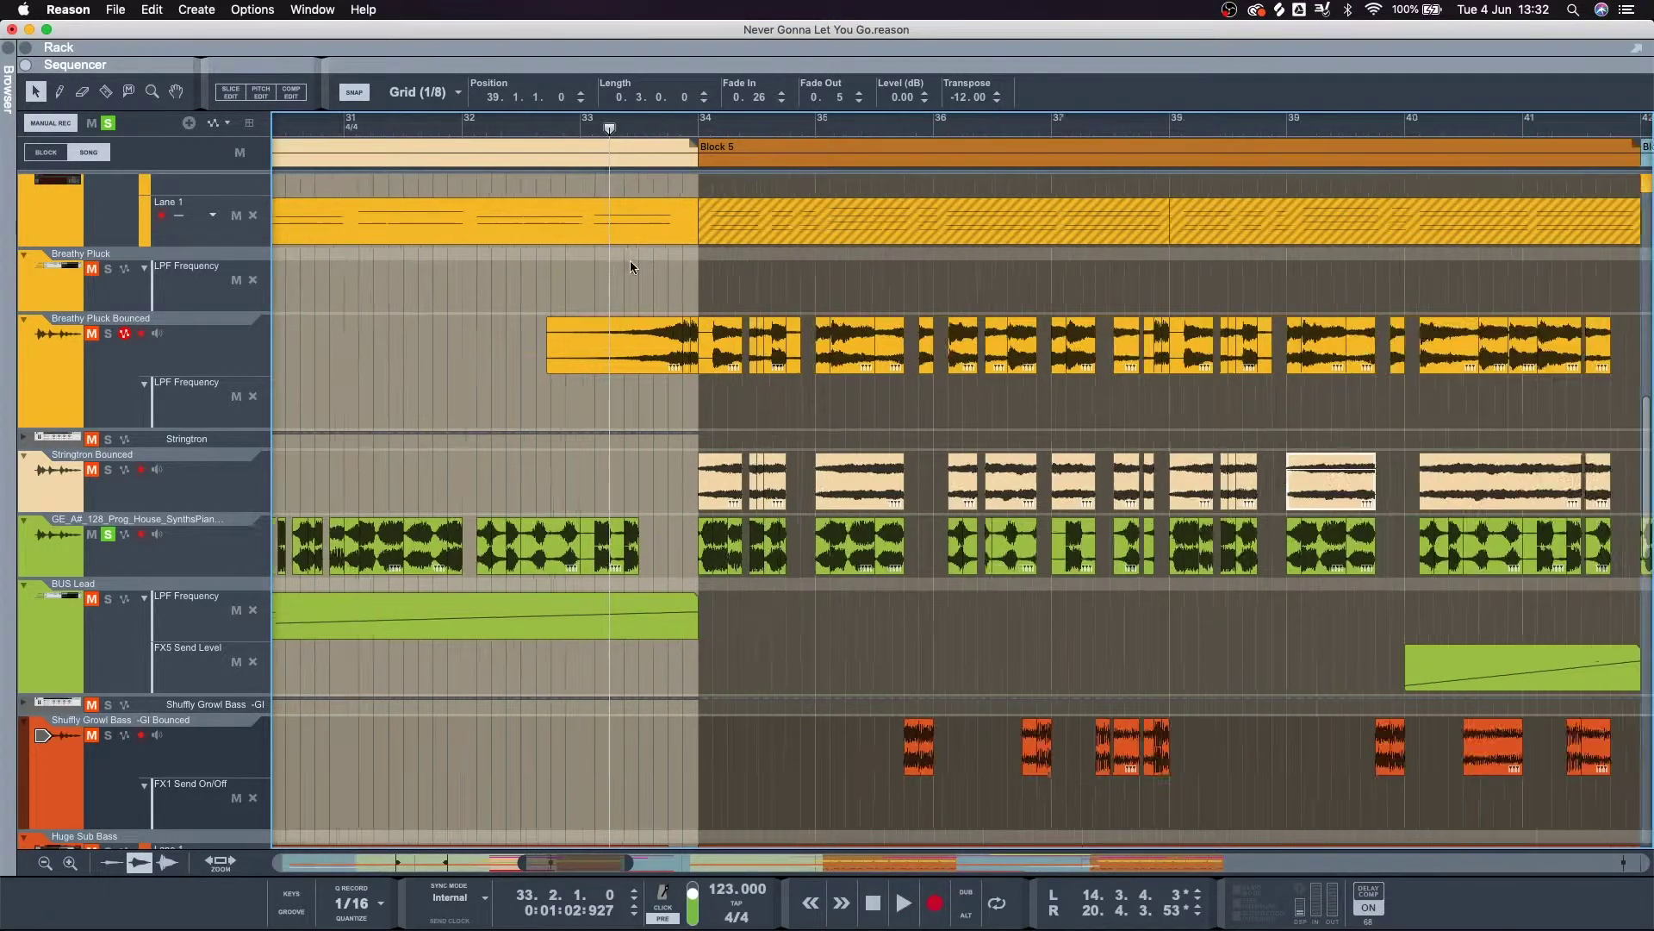
{"action": "scroll", "coordinate": [630, 261], "scroll_direction": "up", "scroll_amount": 5}
{"action": "scroll", "coordinate": [784, 196], "scroll_direction": "right", "scroll_amount": 3}
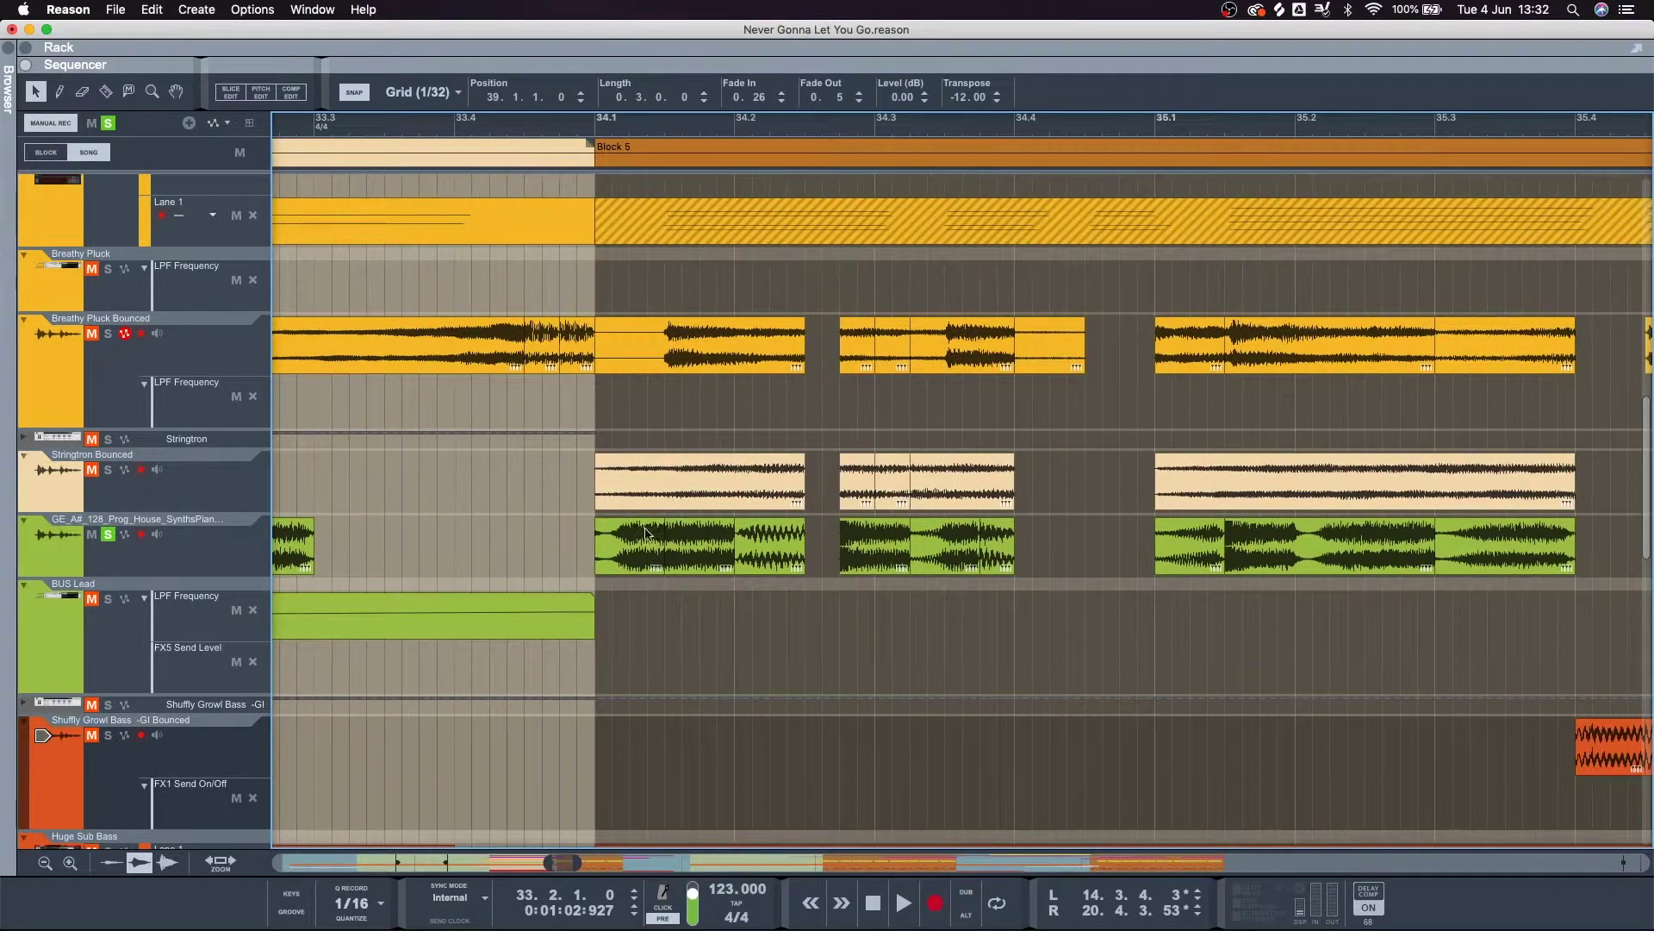
{"action": "left_click", "coordinate": [402, 123]}
{"action": "key", "text": "space"}
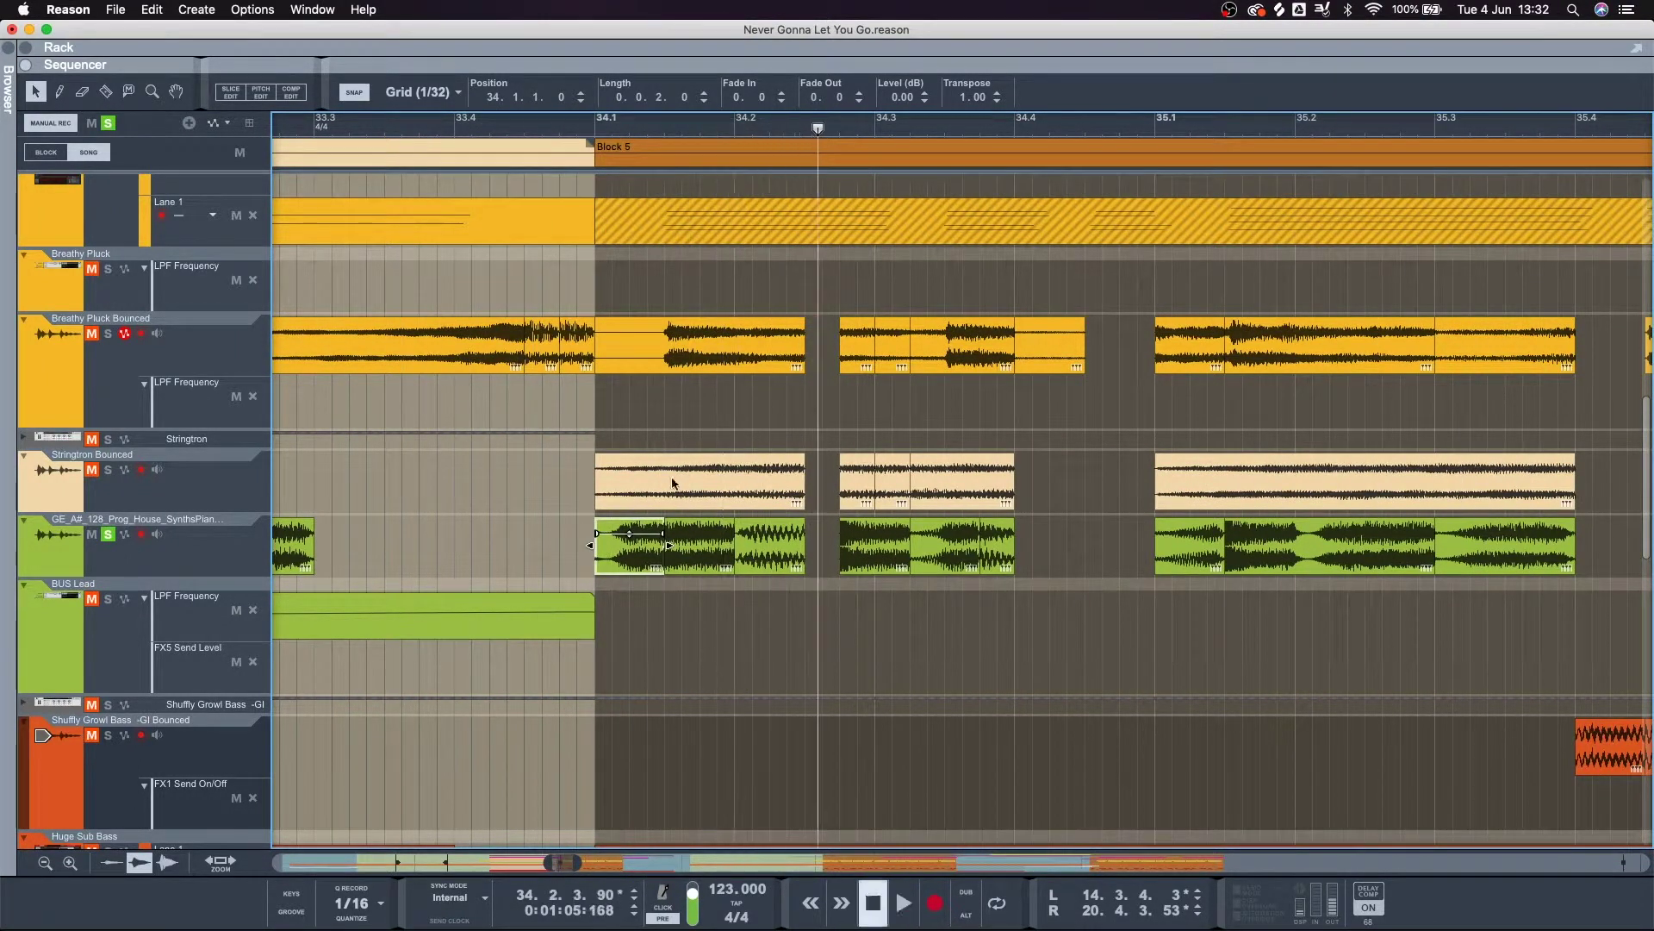
Try a 114-tick fade-in on the green synth clip at bar 34 and play back its start.
{"action": "double_click", "coordinate": [764, 97]}
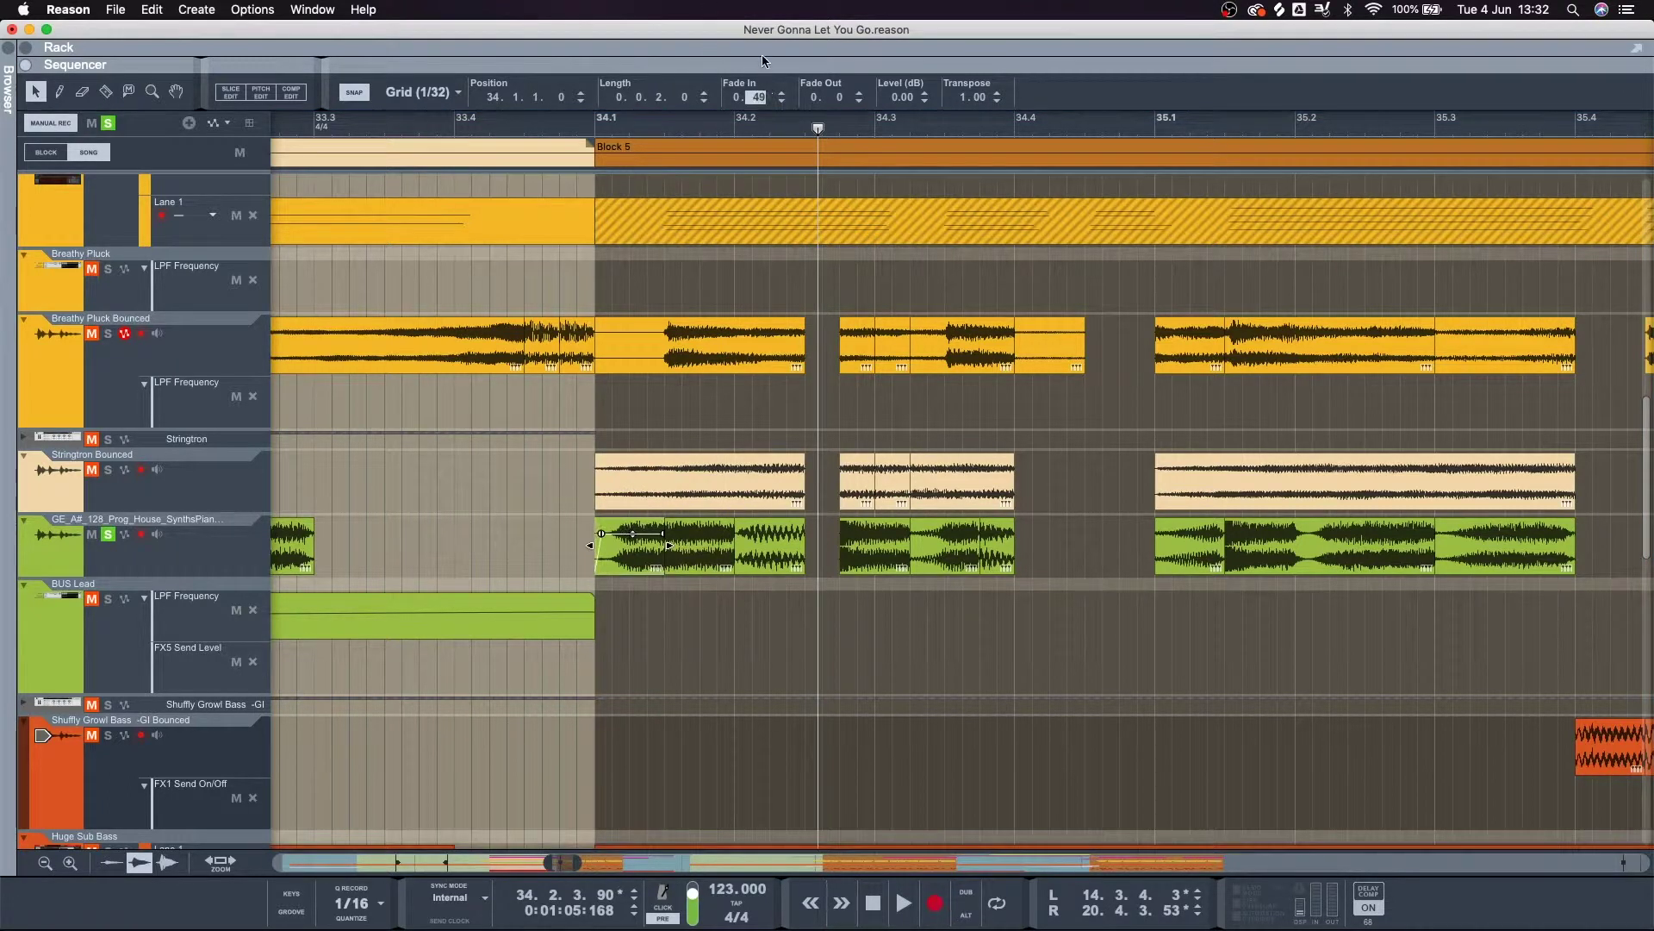
{"action": "key", "text": "Return"}
{"action": "key", "text": "space"}
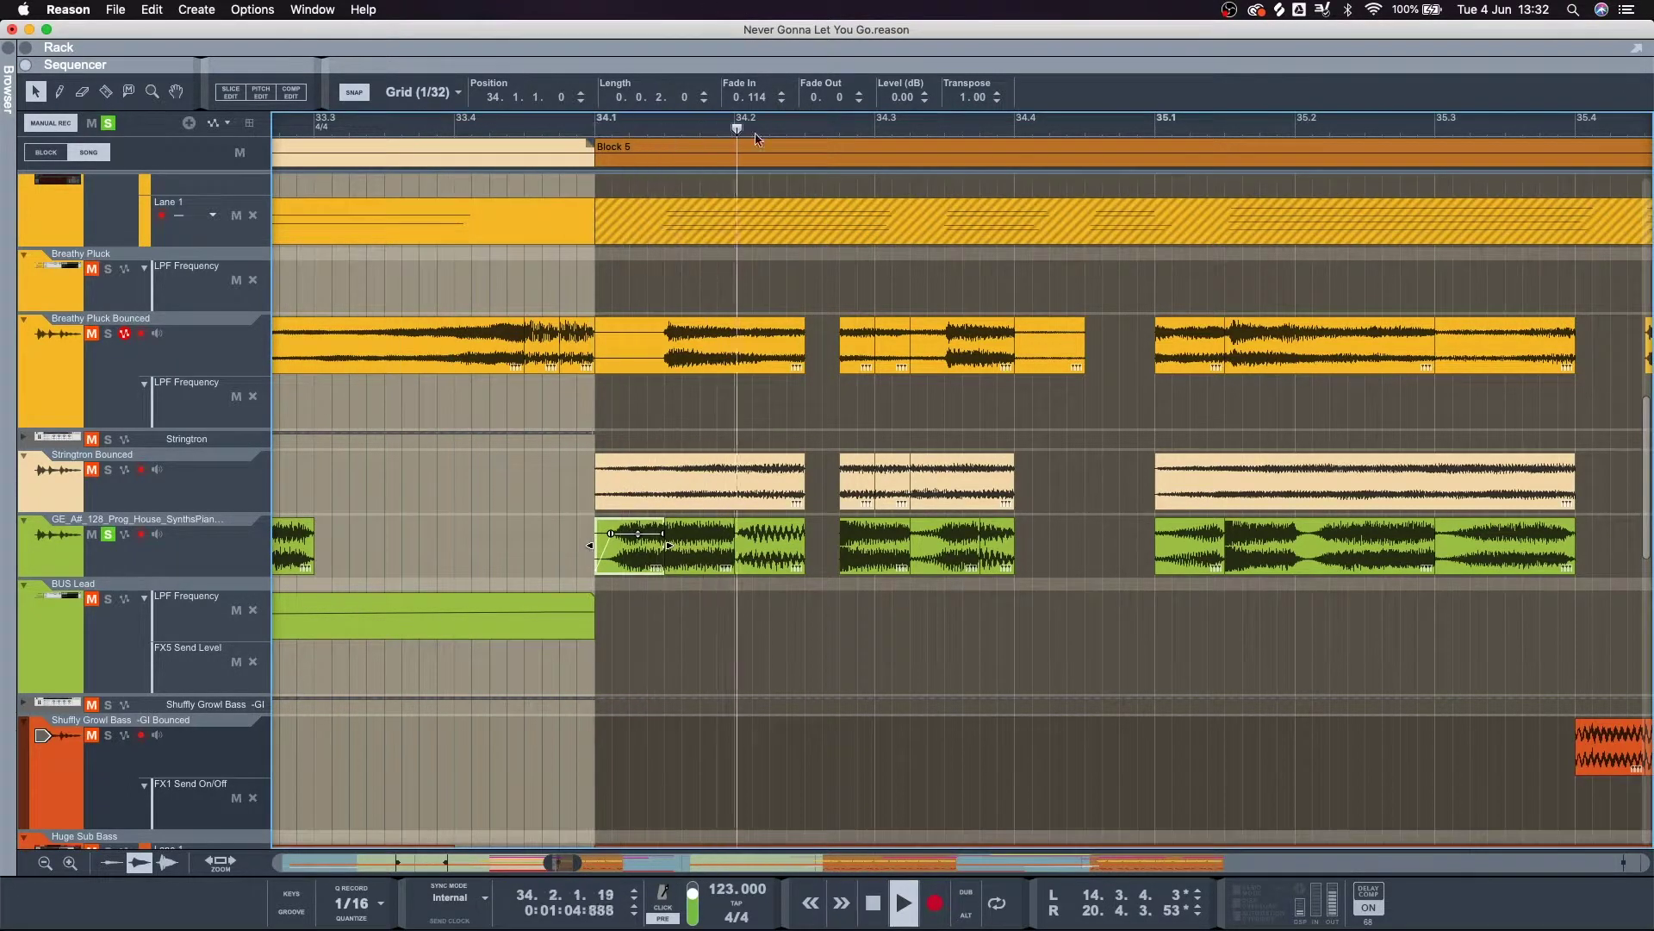
{"action": "key", "text": "space"}
Reduce the bar 34 synth clip's fade-in to 3 ticks, replay its start, and reset the fade-in to 0.
{"action": "left_click_drag", "start_coordinate": [760, 96], "coordinate": [751, 148]}
{"action": "key", "text": "space"}
{"action": "key", "text": "space"}
{"action": "key", "text": "space"}
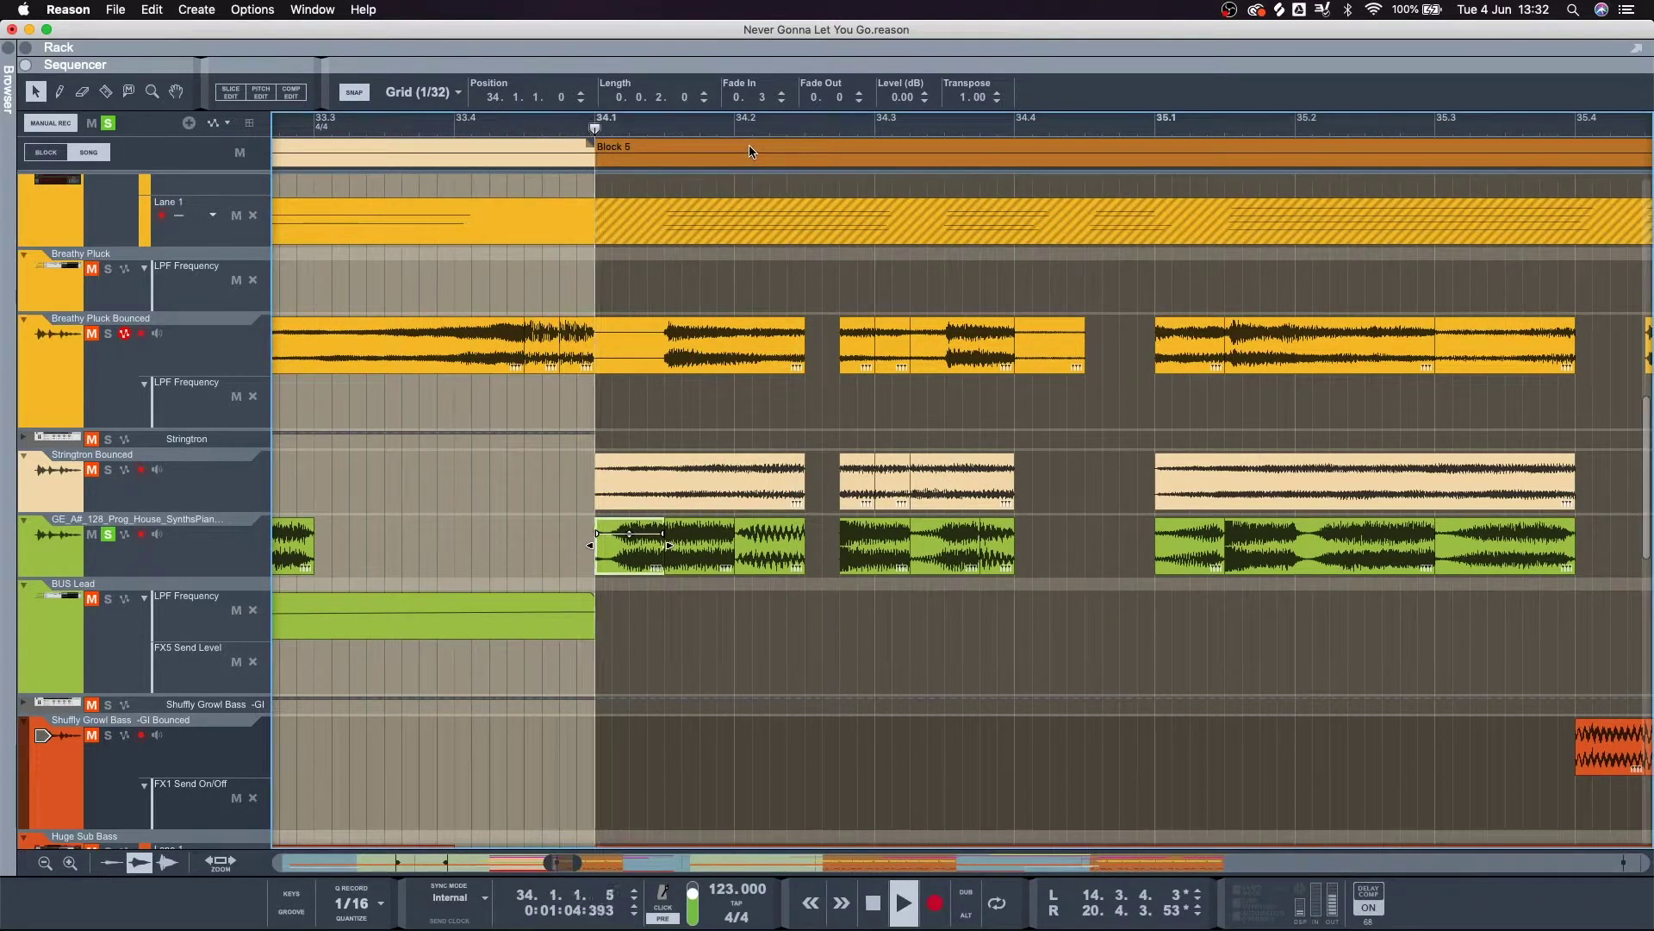
{"action": "key", "text": "space"}
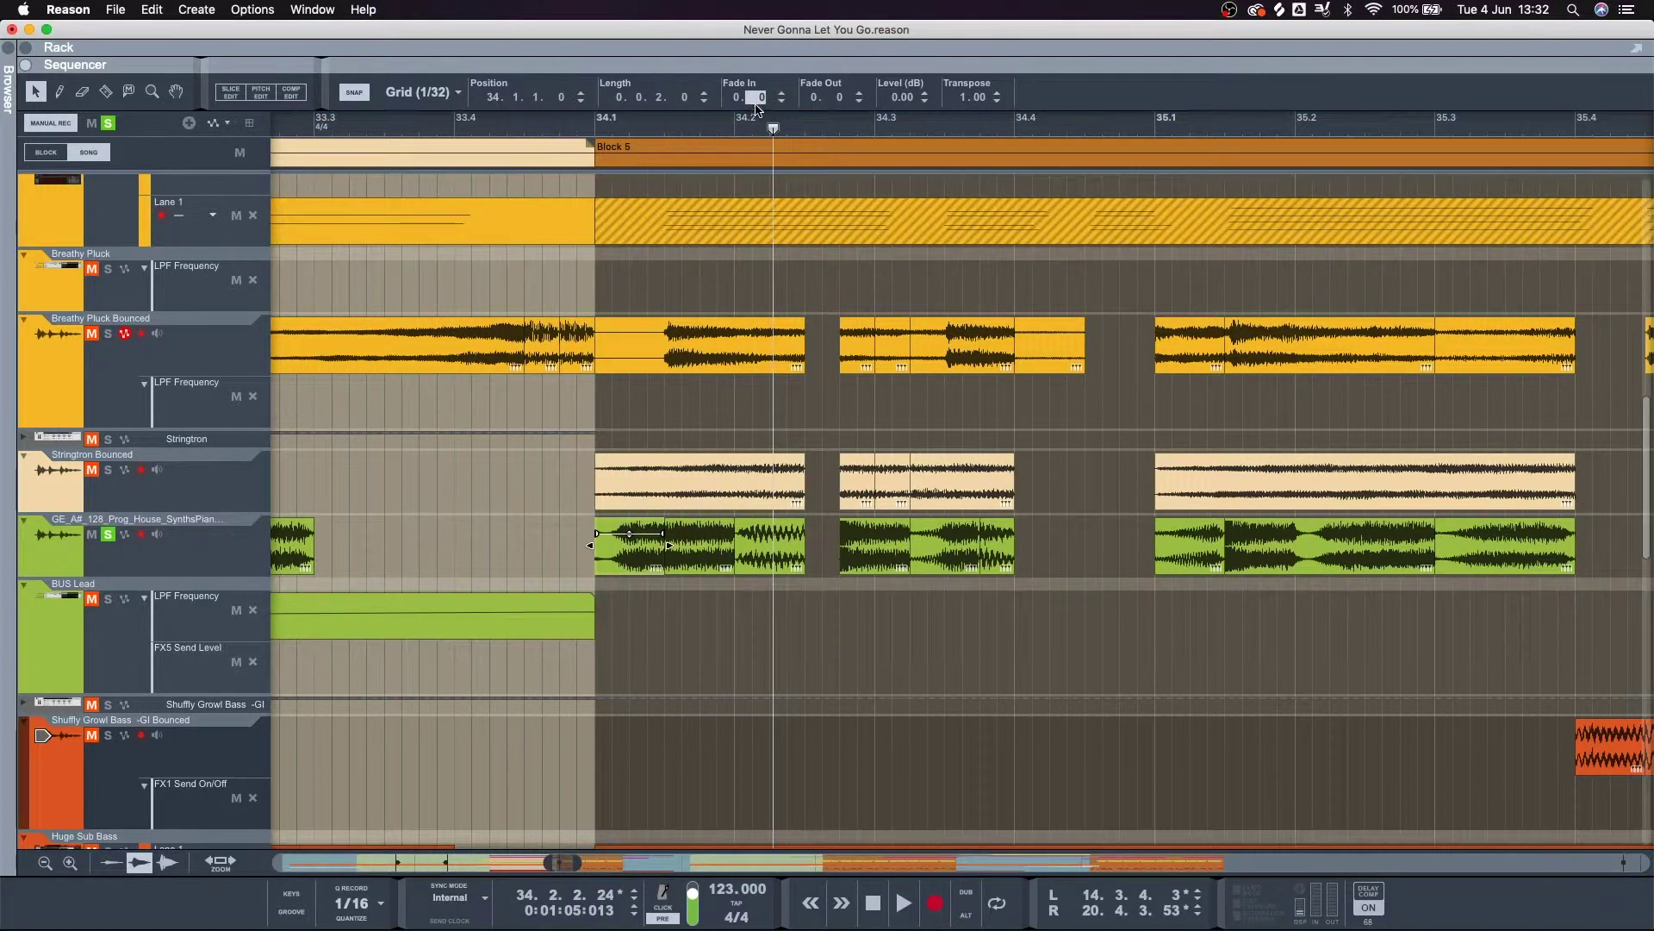
{"action": "left_click", "coordinate": [653, 612]}
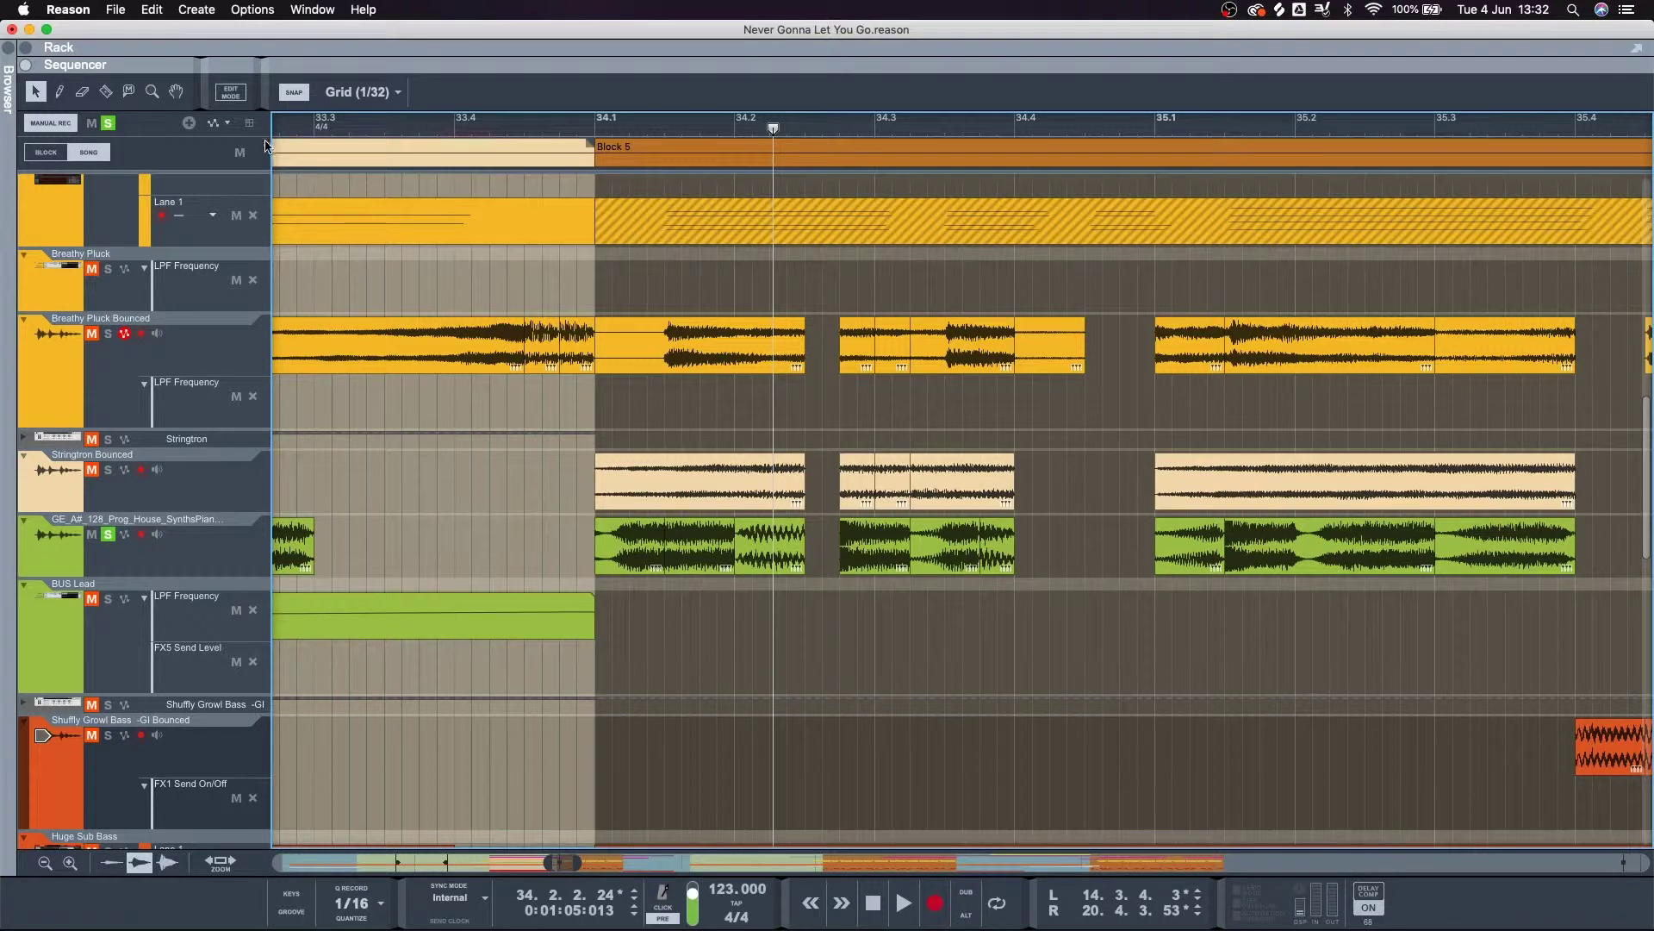
Turn off all solos and audition the full mix repeatedly from about bar 33.3 into Block 5.
{"action": "left_click", "coordinate": [108, 122]}
{"action": "left_click", "coordinate": [317, 120]}
{"action": "key", "text": "space"}
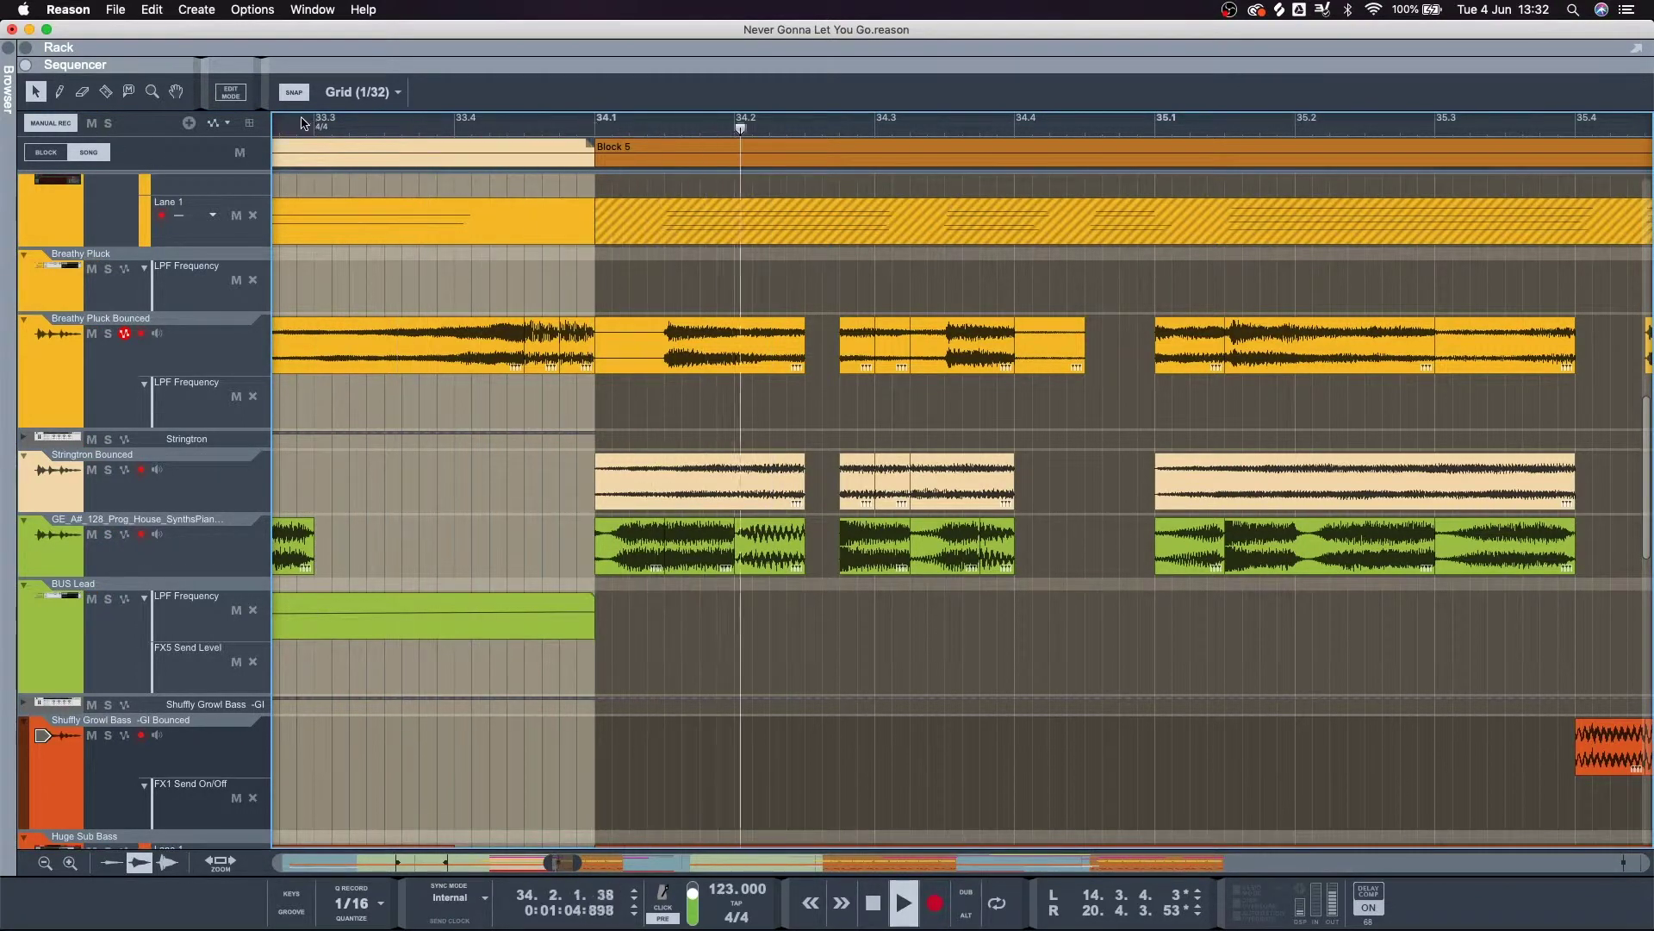
{"action": "key", "text": "space"}
{"action": "left_click", "coordinate": [310, 119]}
{"action": "key", "text": "space"}
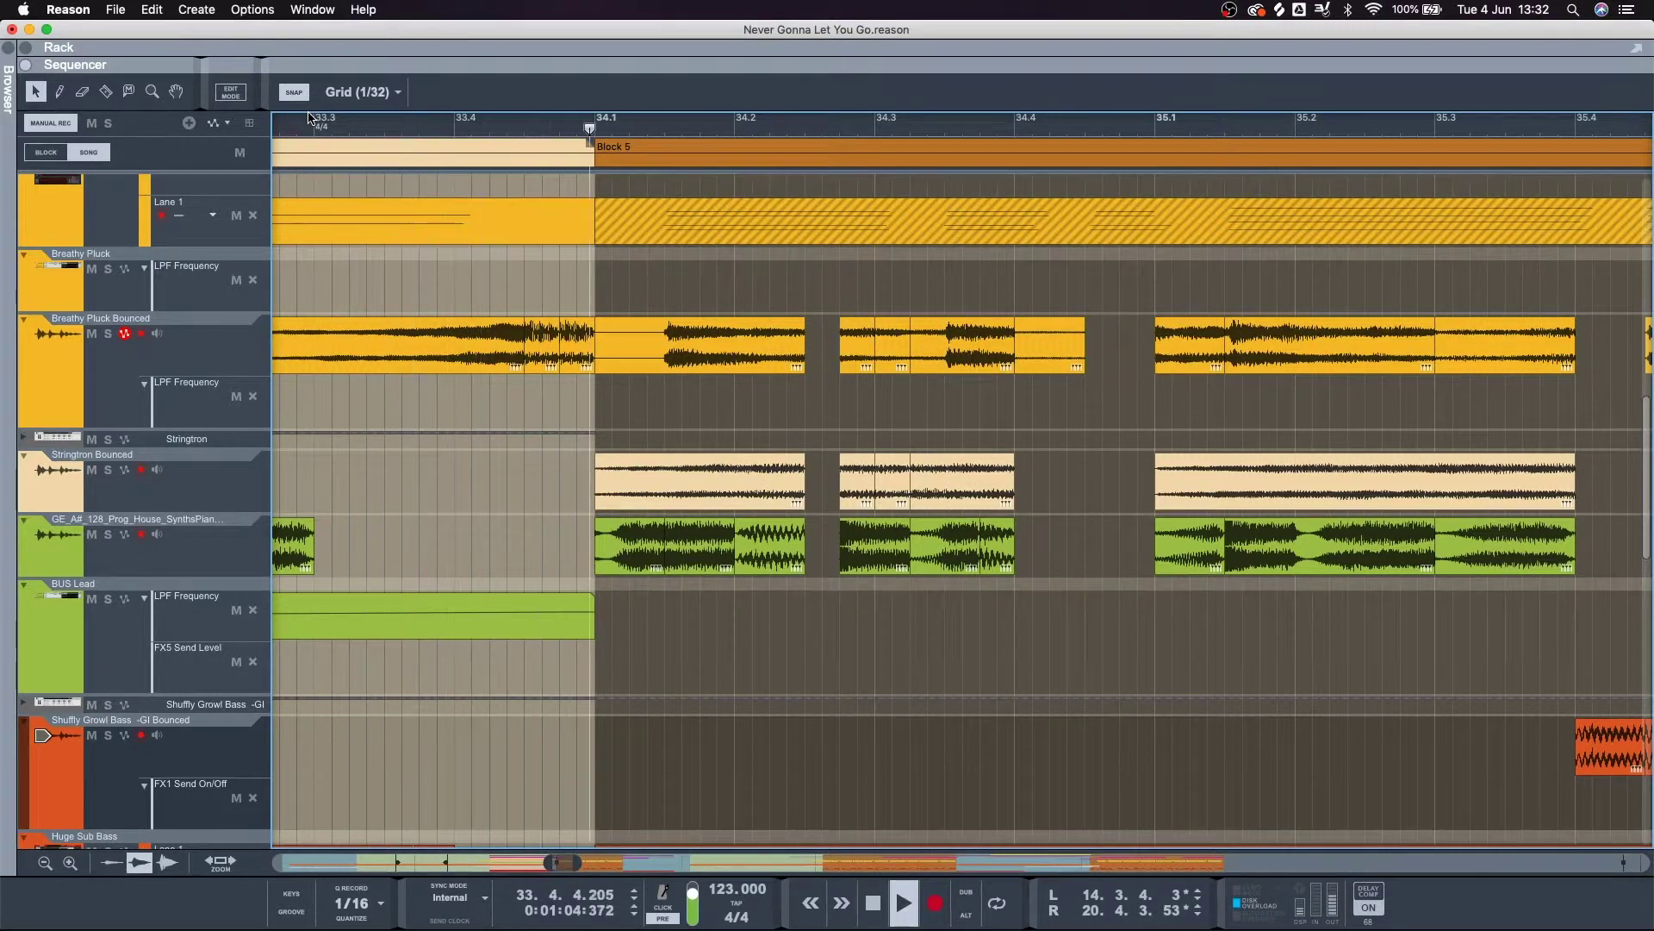
{"action": "key", "text": "space"}
{"action": "left_click", "coordinate": [309, 119]}
{"action": "key", "text": "space"}
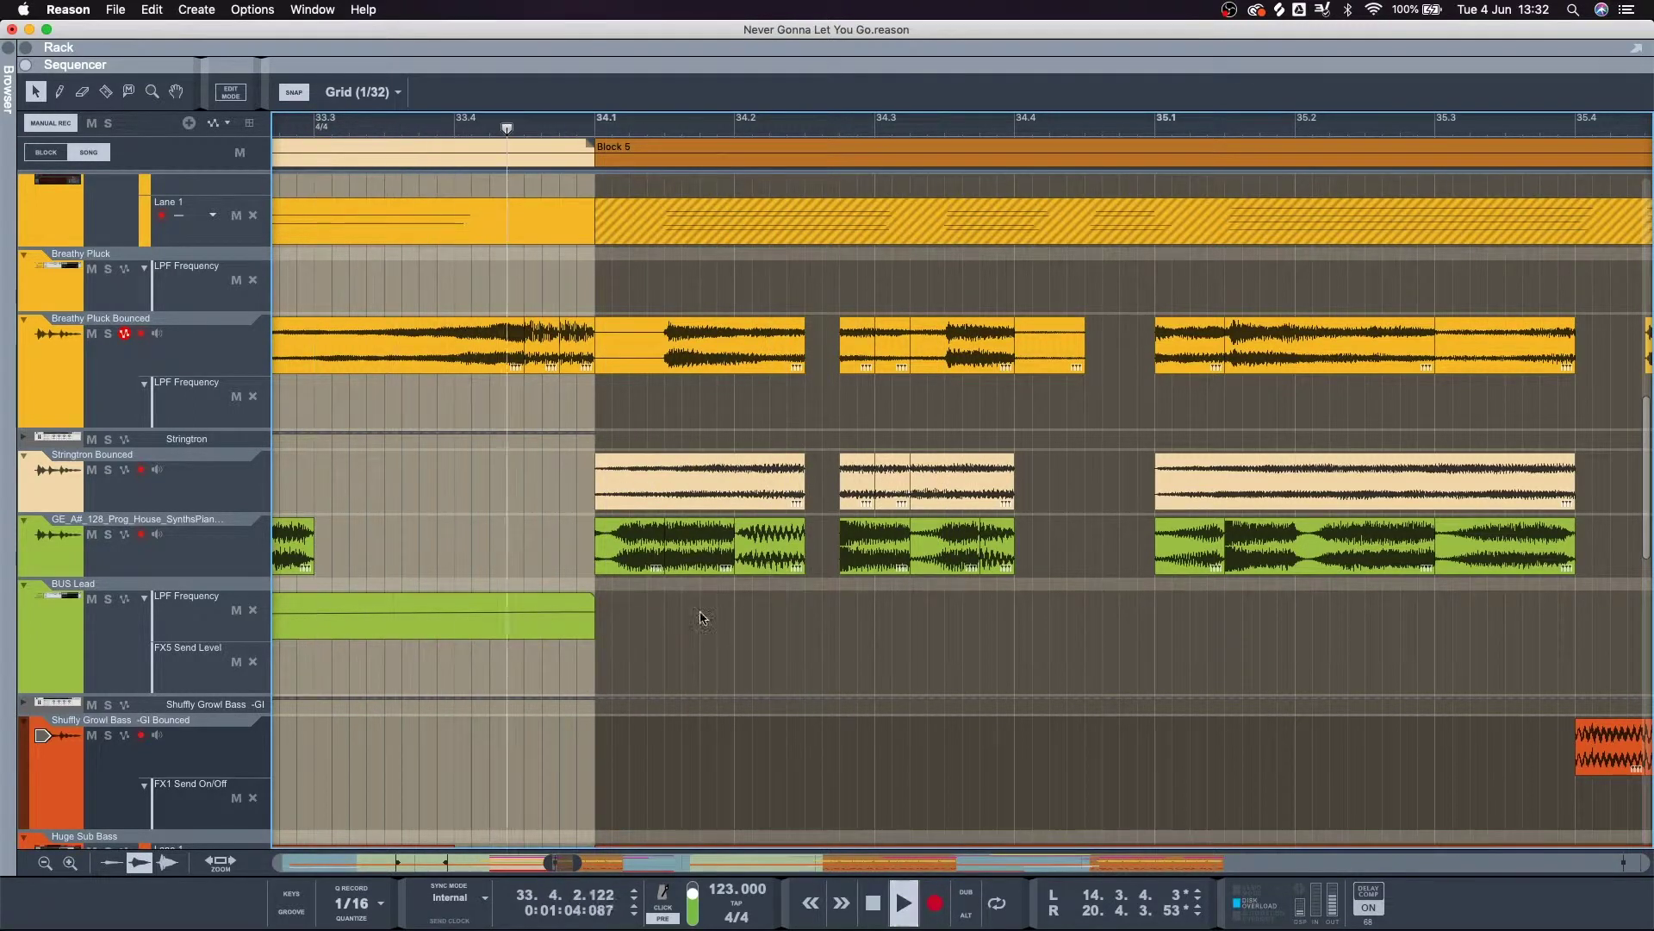
{"action": "key", "text": "space"}
Set the bar 34 green synth clip's fade-in to 76 ticks and replay the transition in the full mix.
{"action": "left_click", "coordinate": [629, 556]}
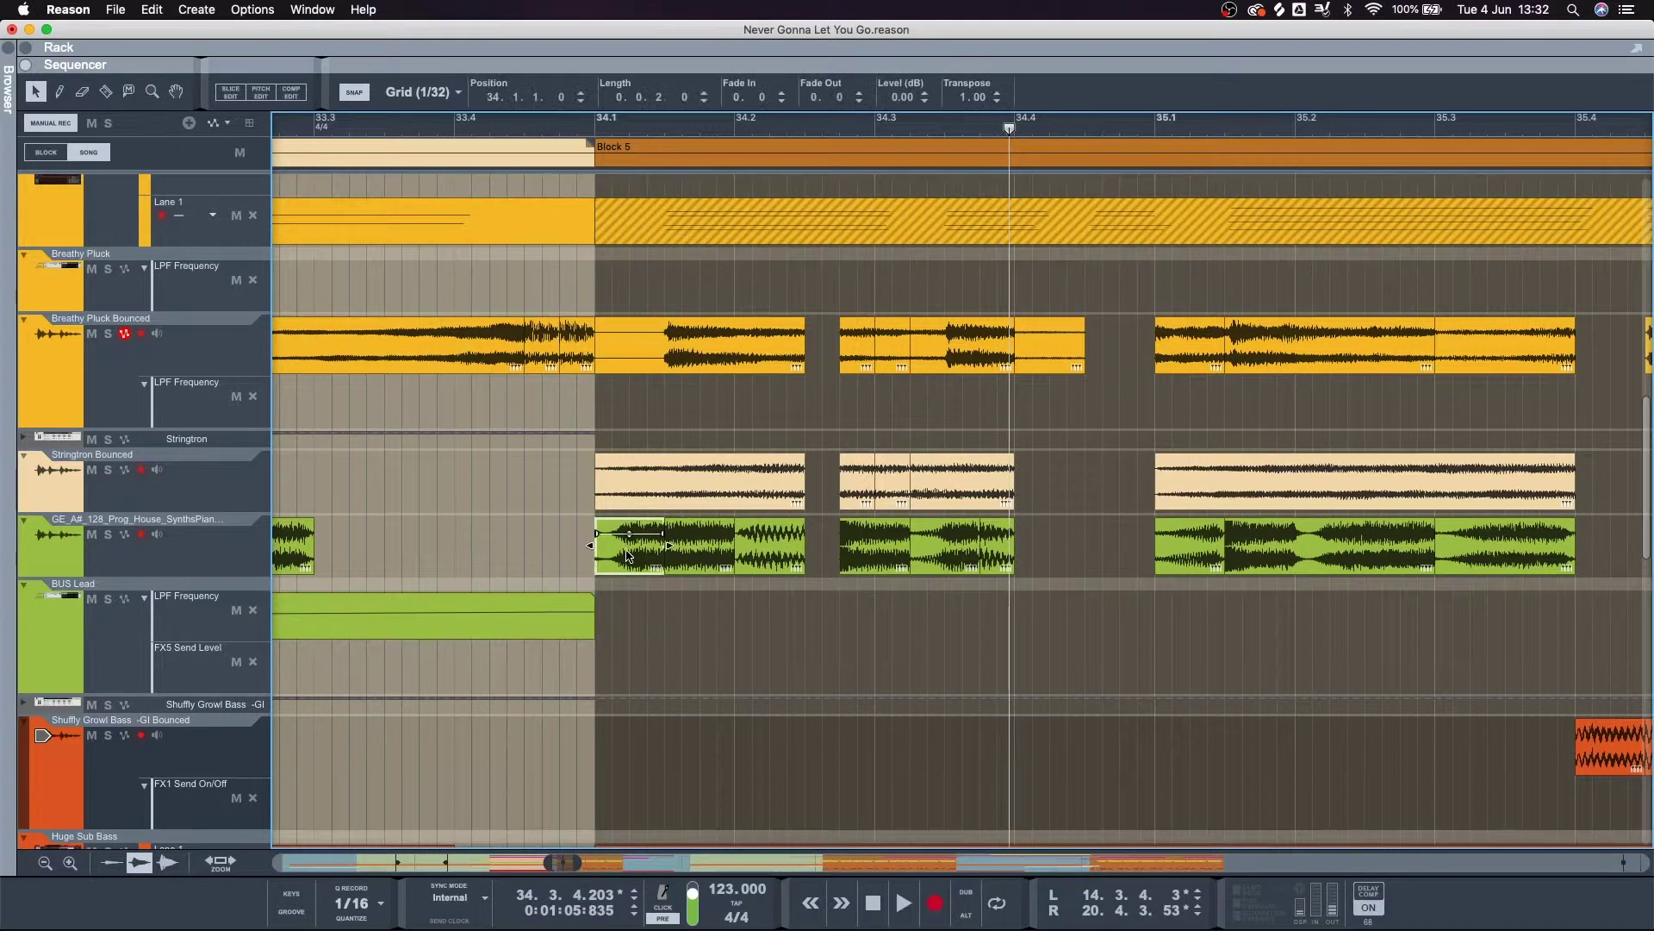
{"action": "double_click", "coordinate": [760, 96]}
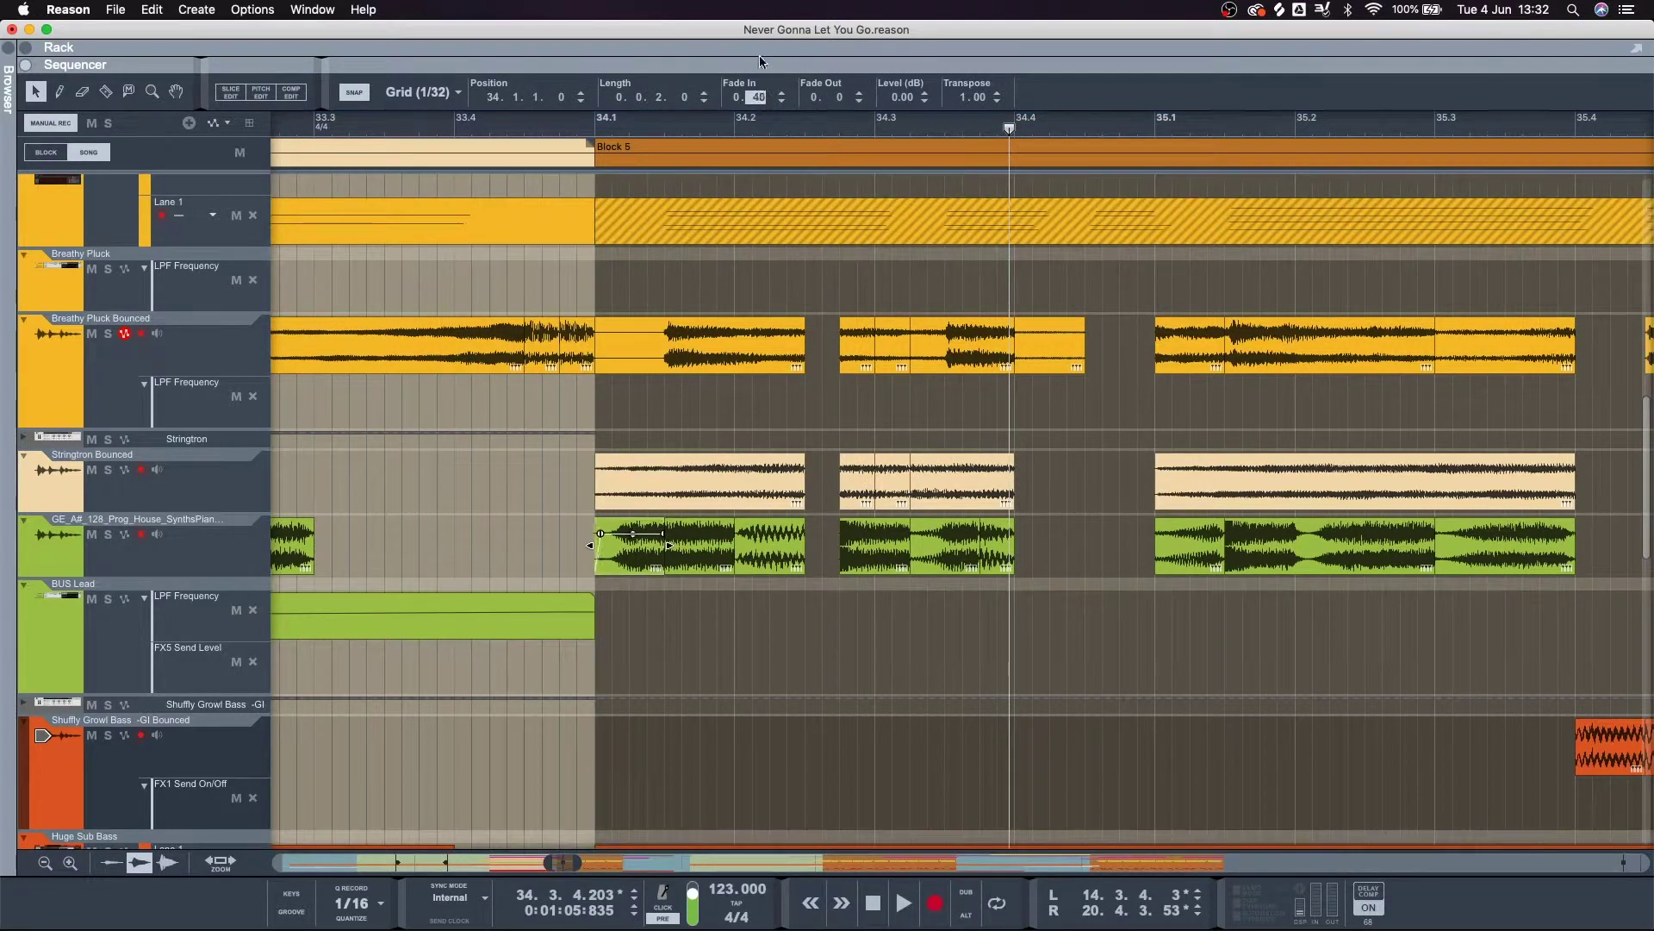
{"action": "type", "text": "76"}
{"action": "key", "text": "Return"}
{"action": "key", "text": "space"}
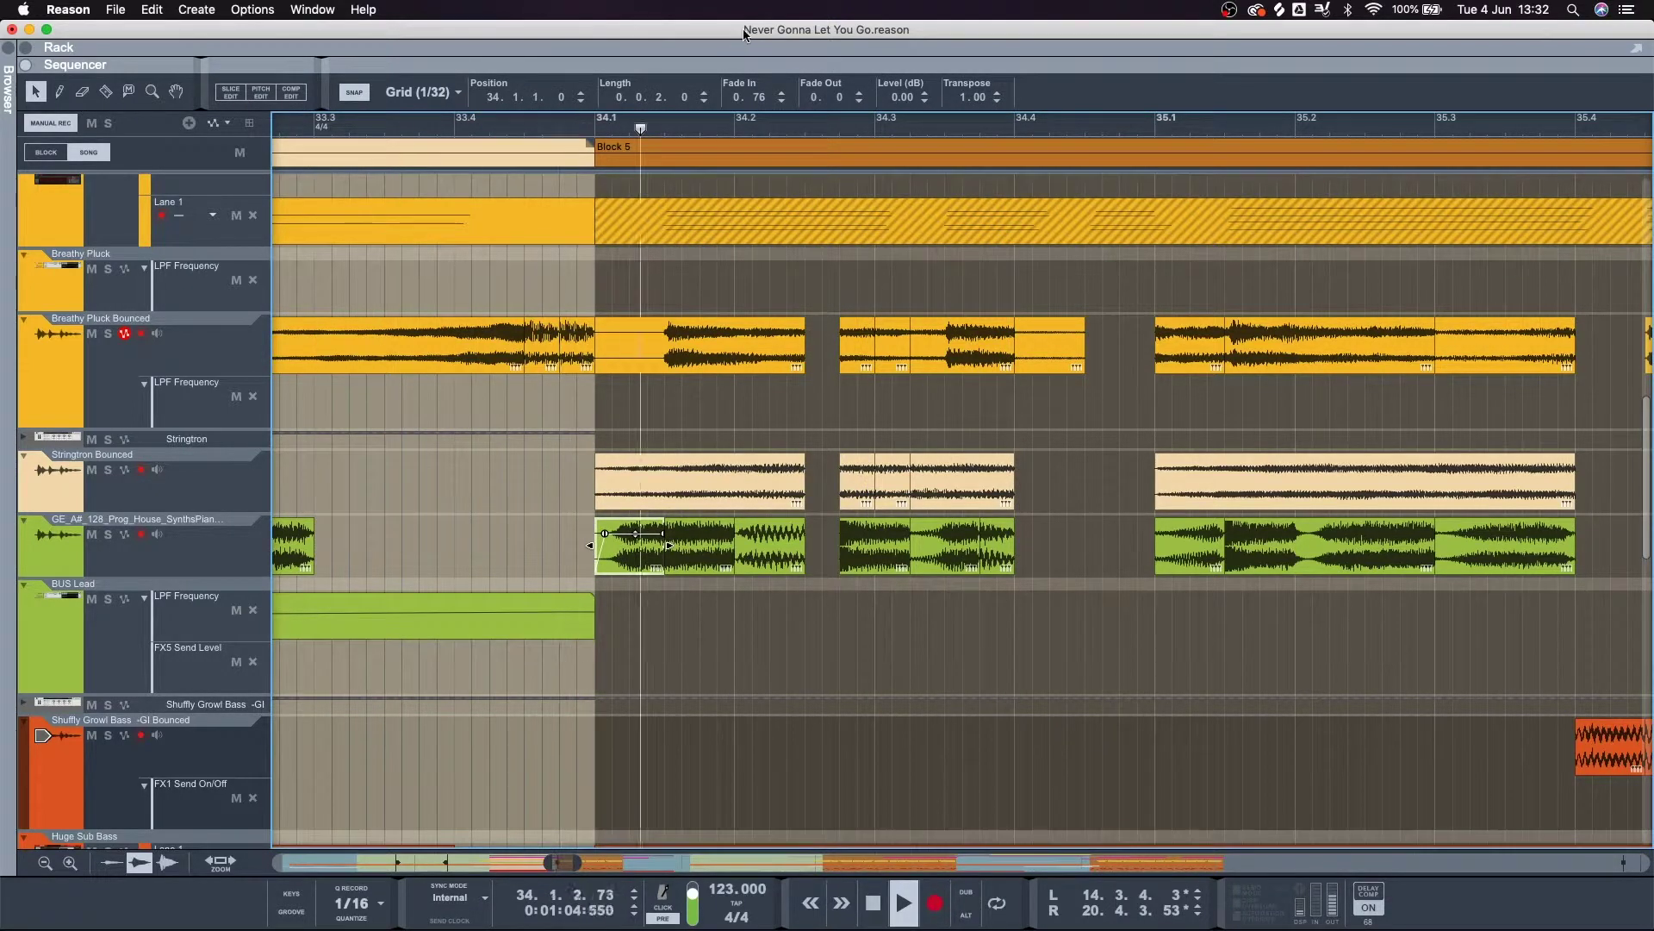
{"action": "key", "text": "space"}
{"action": "key", "text": "space"}
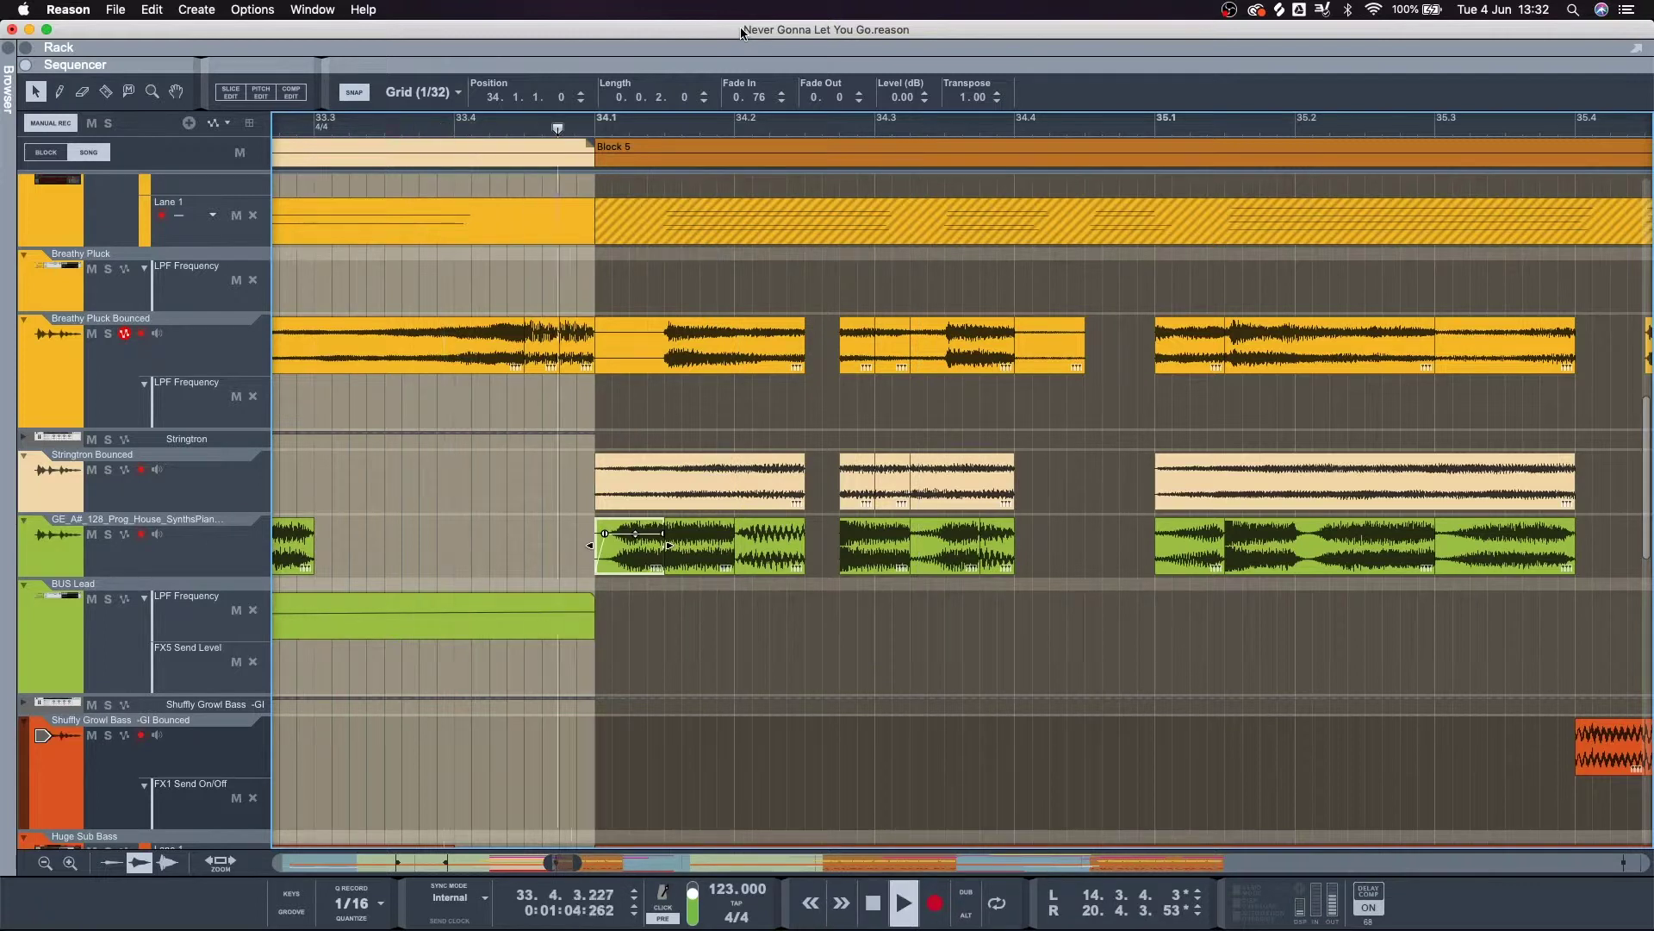
Set the bar 34 synth clip's fade-in to 92 ticks, then solo its track and audition the clip's start.
{"action": "key", "text": "space"}
{"action": "left_click_drag", "start_coordinate": [758, 97], "coordinate": [759, 84]}
{"action": "type", "text": "92"}
{"action": "key", "text": "Return"}
{"action": "key", "text": "space"}
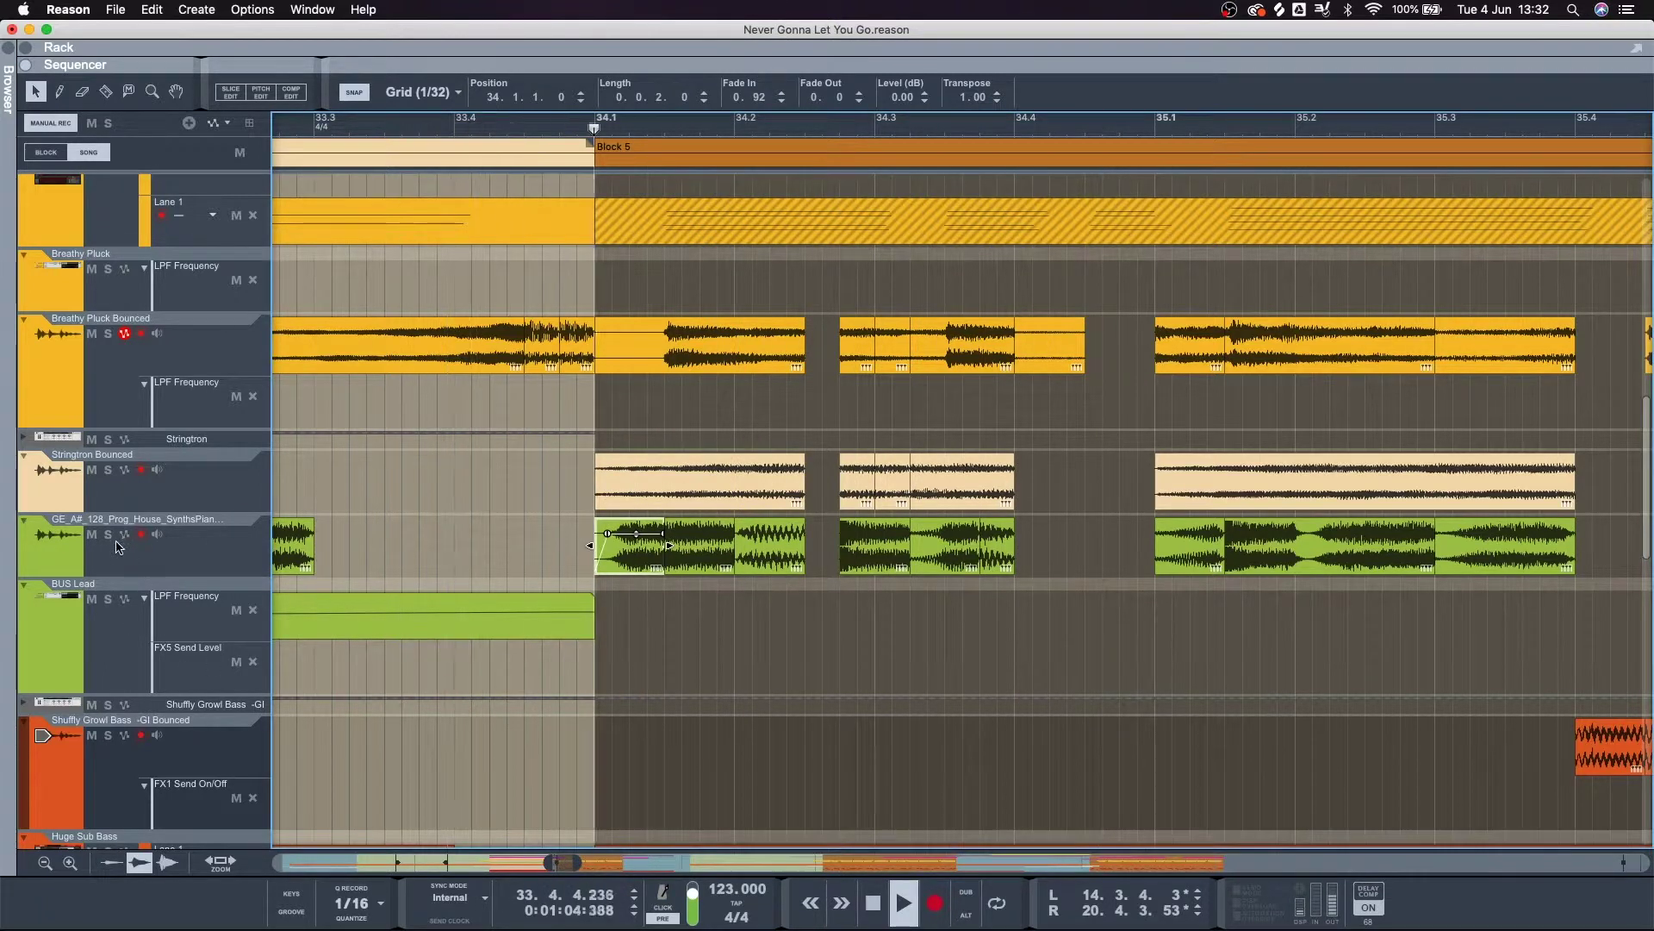
{"action": "left_click", "coordinate": [109, 535]}
{"action": "key", "text": "space"}
{"action": "key", "text": "space"}
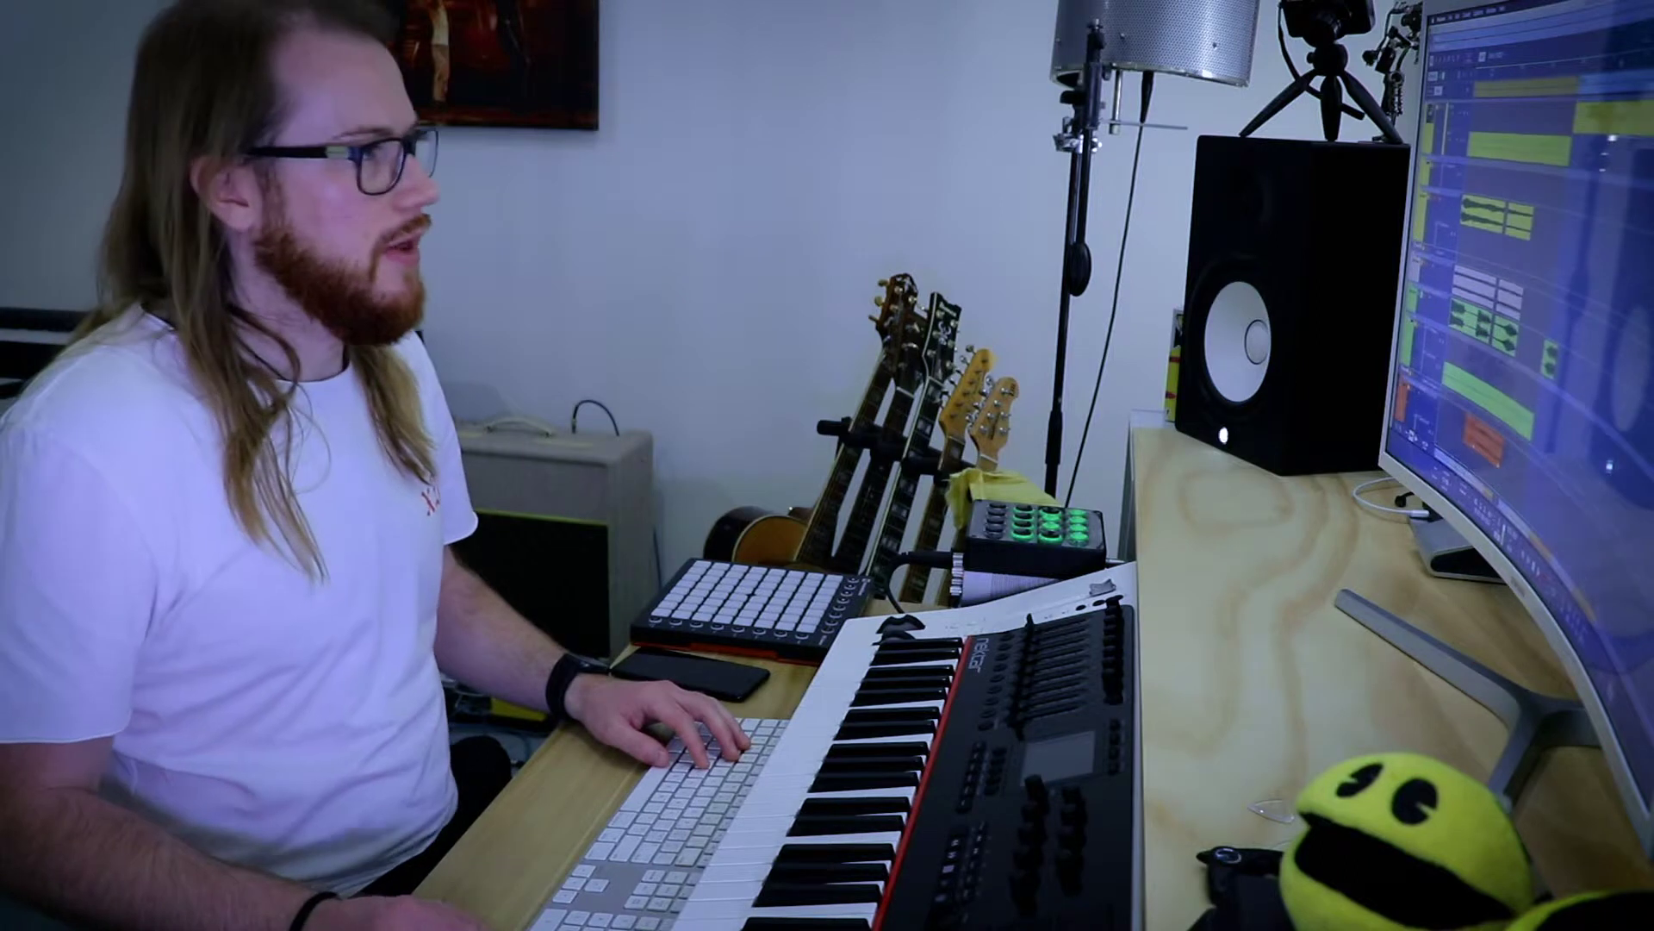
{"action": "key", "text": "h"}
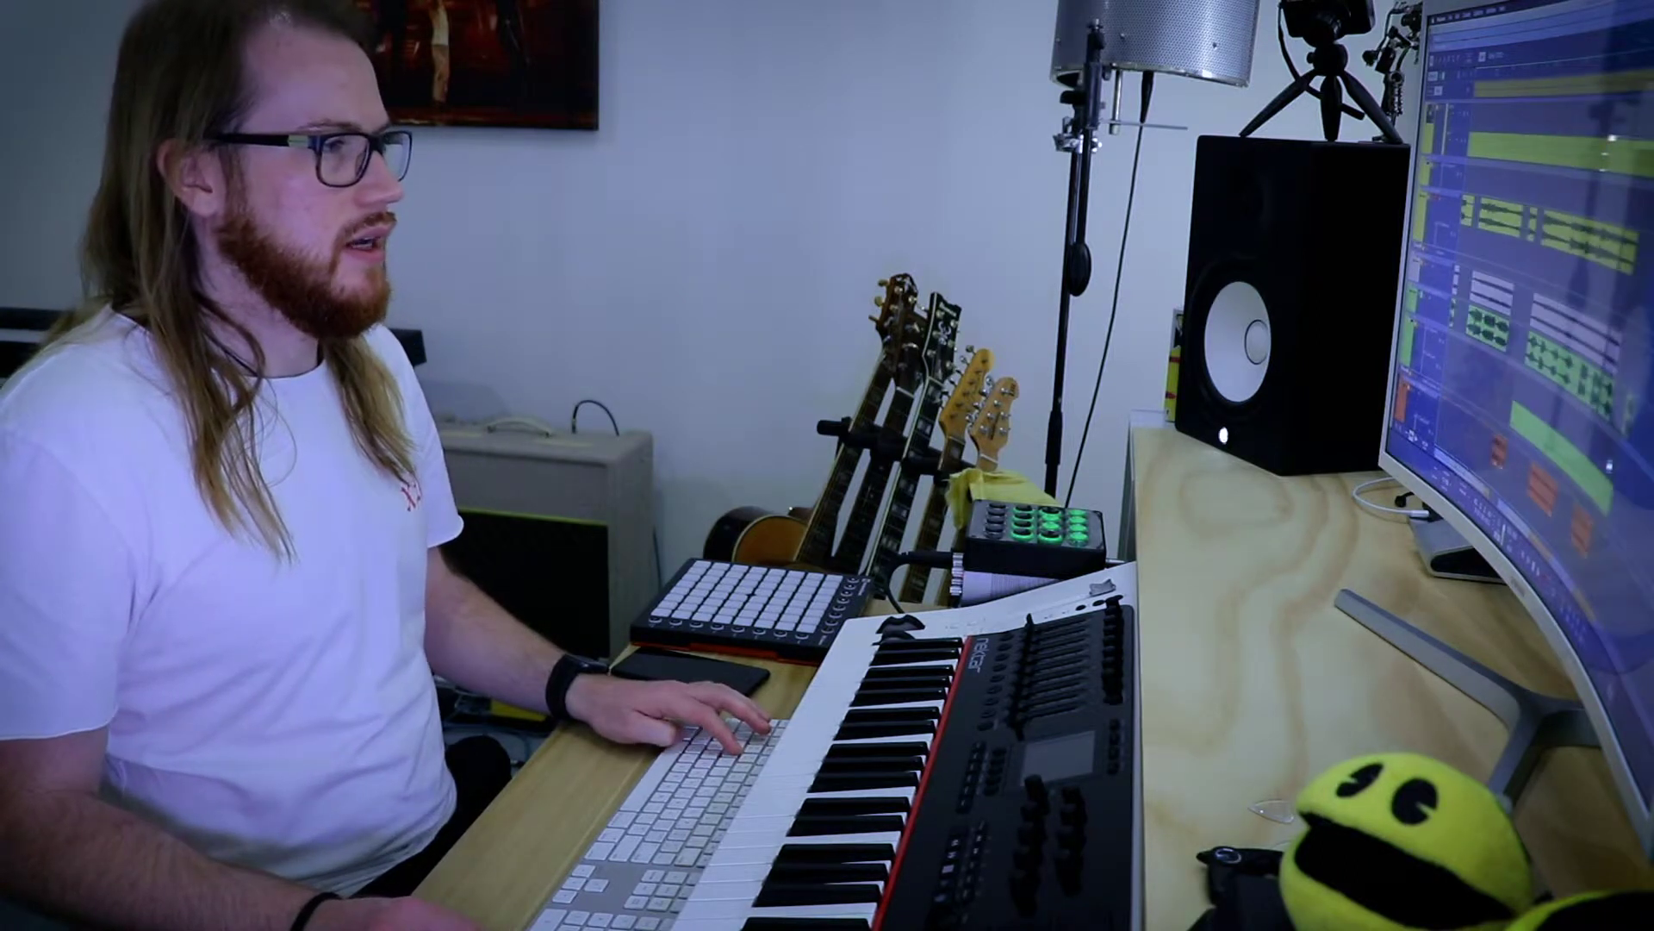
{"action": "key", "text": "g"}
{"action": "scroll", "coordinate": [1525, 284], "scroll_direction": "up", "scroll_amount": 3}
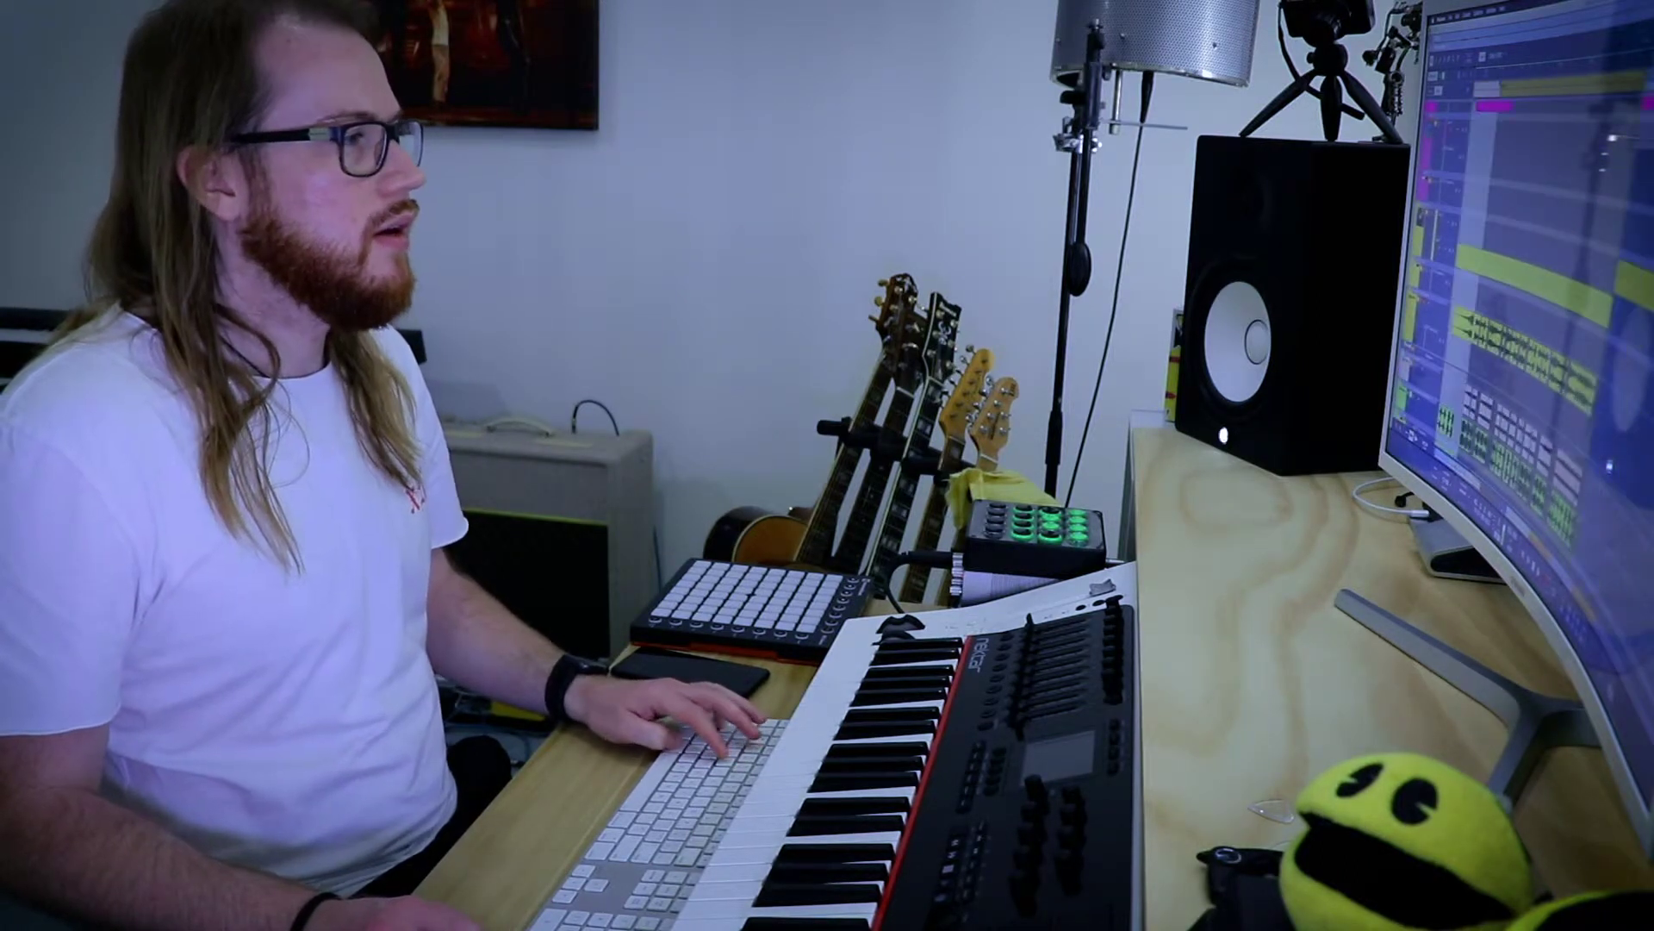
{"action": "key", "text": "h"}
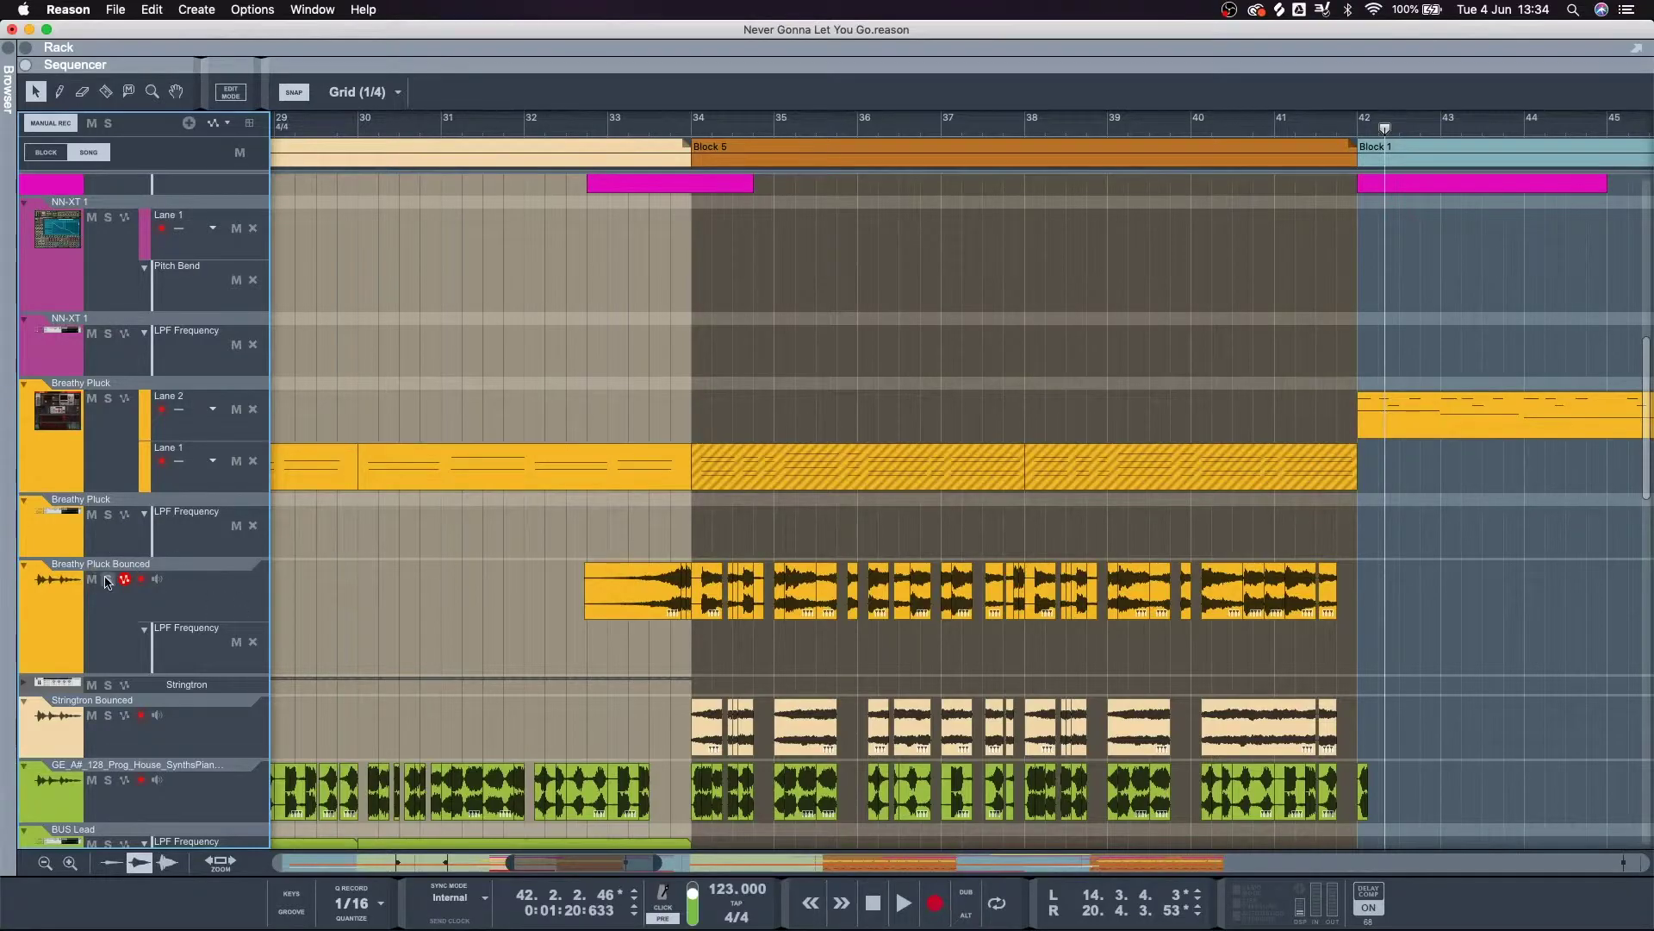
Solo the Breathy Pluck Bounced track and play it from just after bar 33.
{"action": "left_click", "coordinate": [107, 580]}
{"action": "left_click", "coordinate": [628, 118]}
{"action": "key", "text": "space"}
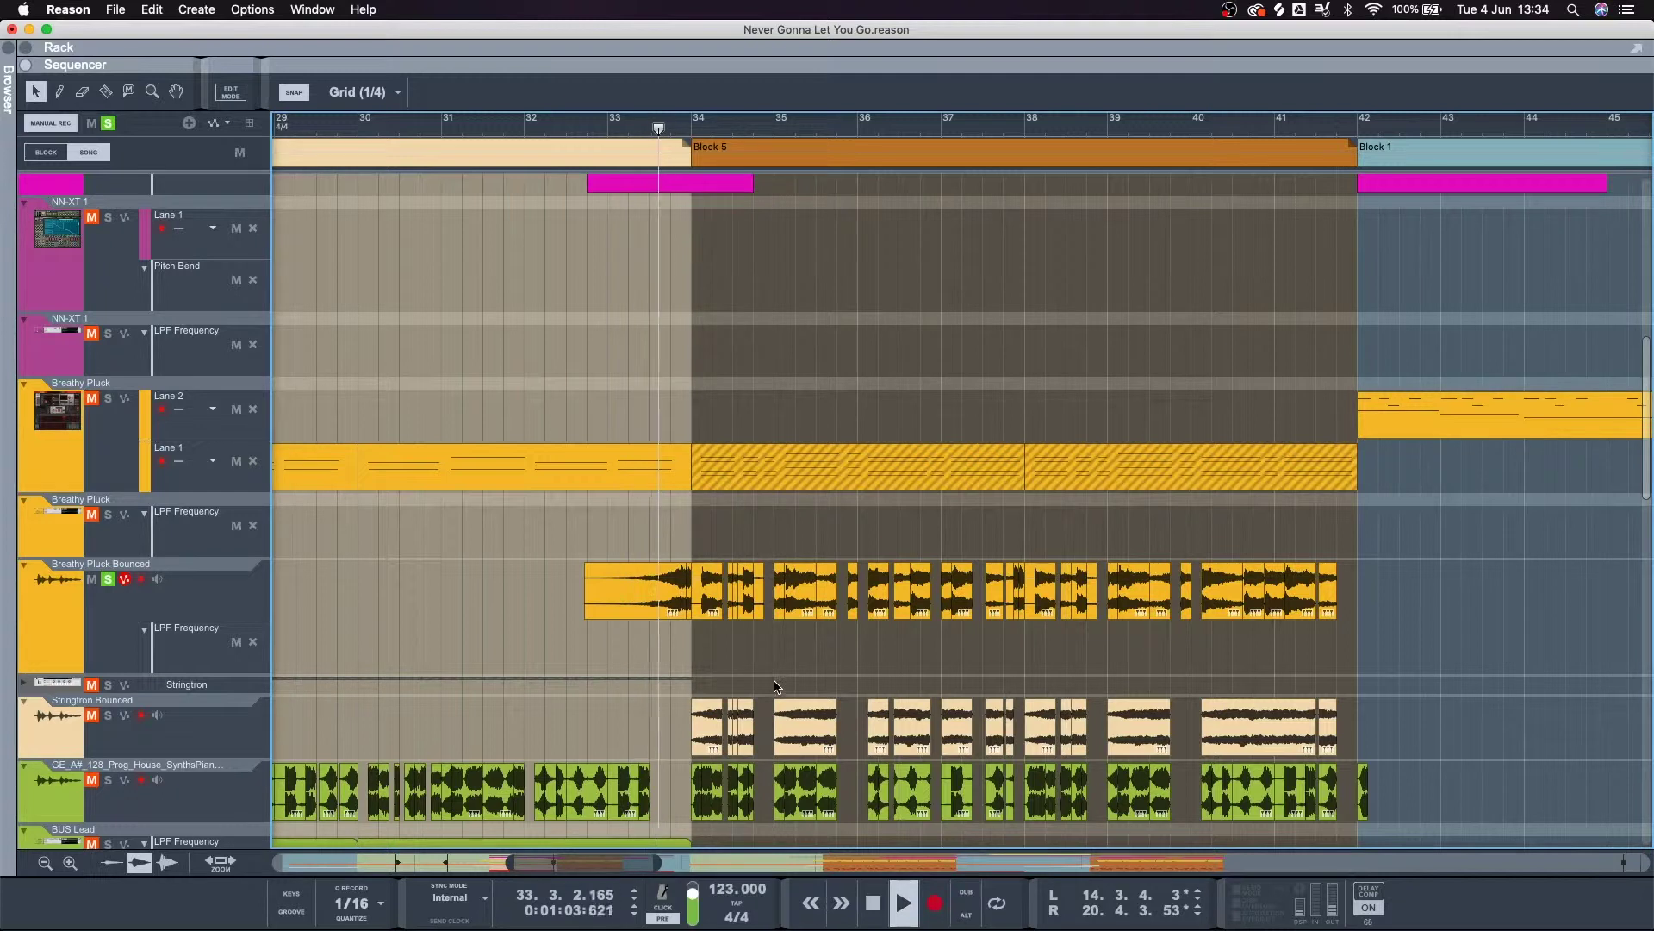
Select all Breathy Pluck Bounced clips, then only those from bar 34 onward, and compare which clip values differ.
{"action": "left_click_drag", "start_coordinate": [555, 592], "coordinate": [350, 656]}
{"action": "left_click", "coordinate": [1394, 576]}
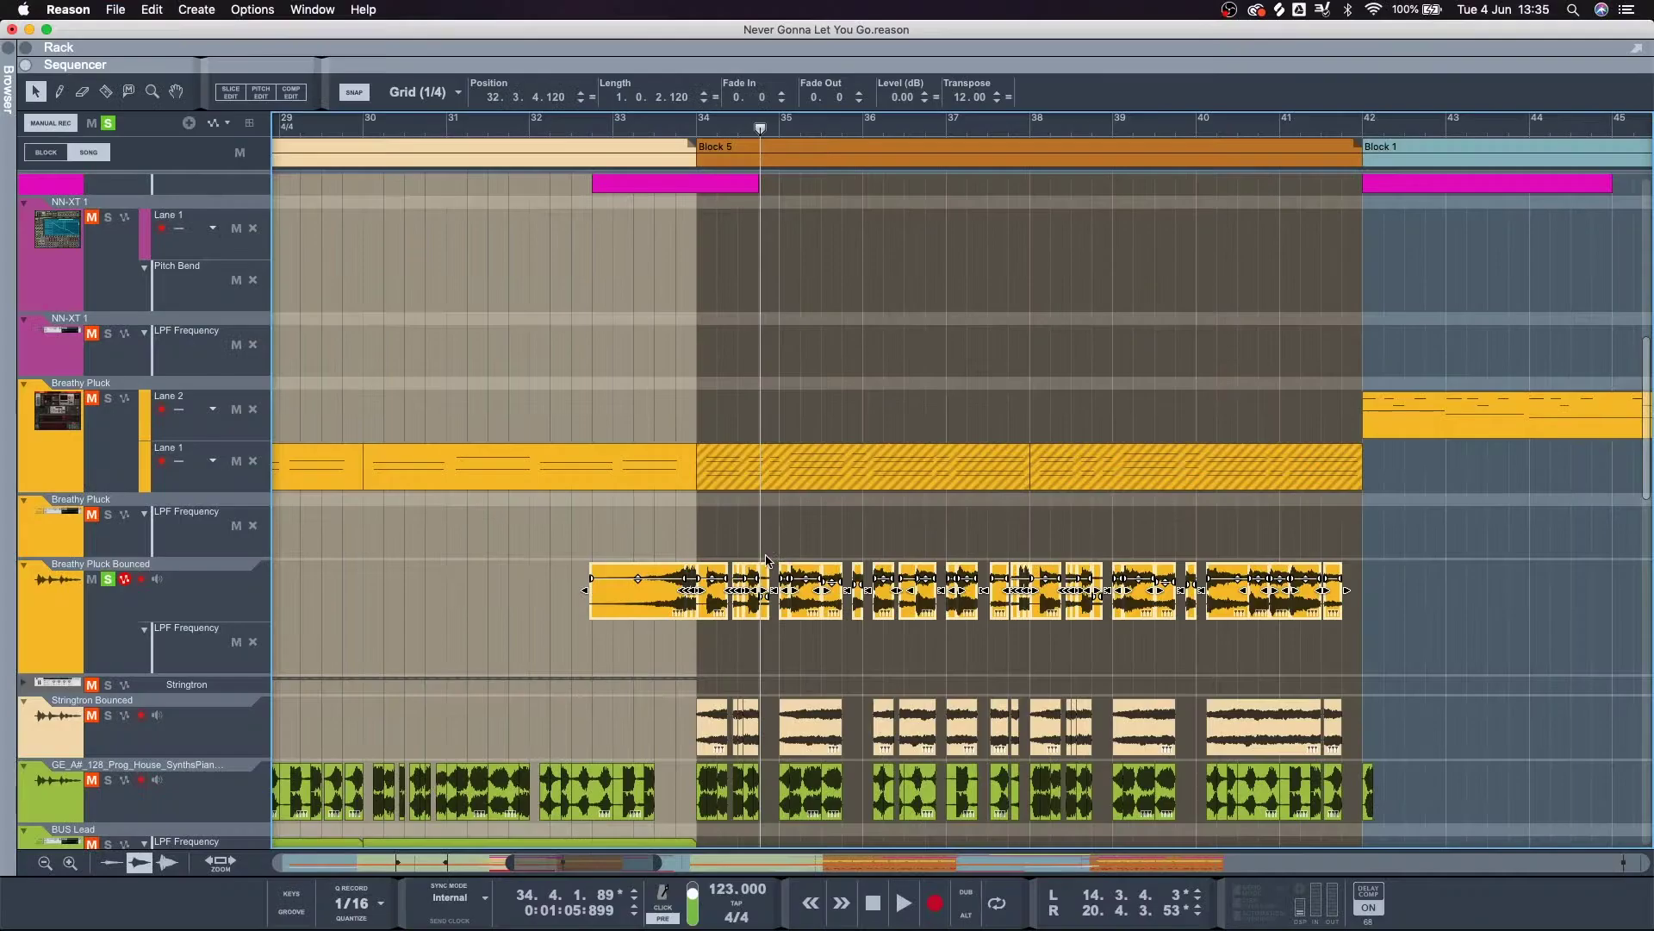
{"action": "left_click", "coordinate": [725, 550]}
{"action": "left_click_drag", "start_coordinate": [721, 508], "coordinate": [1363, 592]}
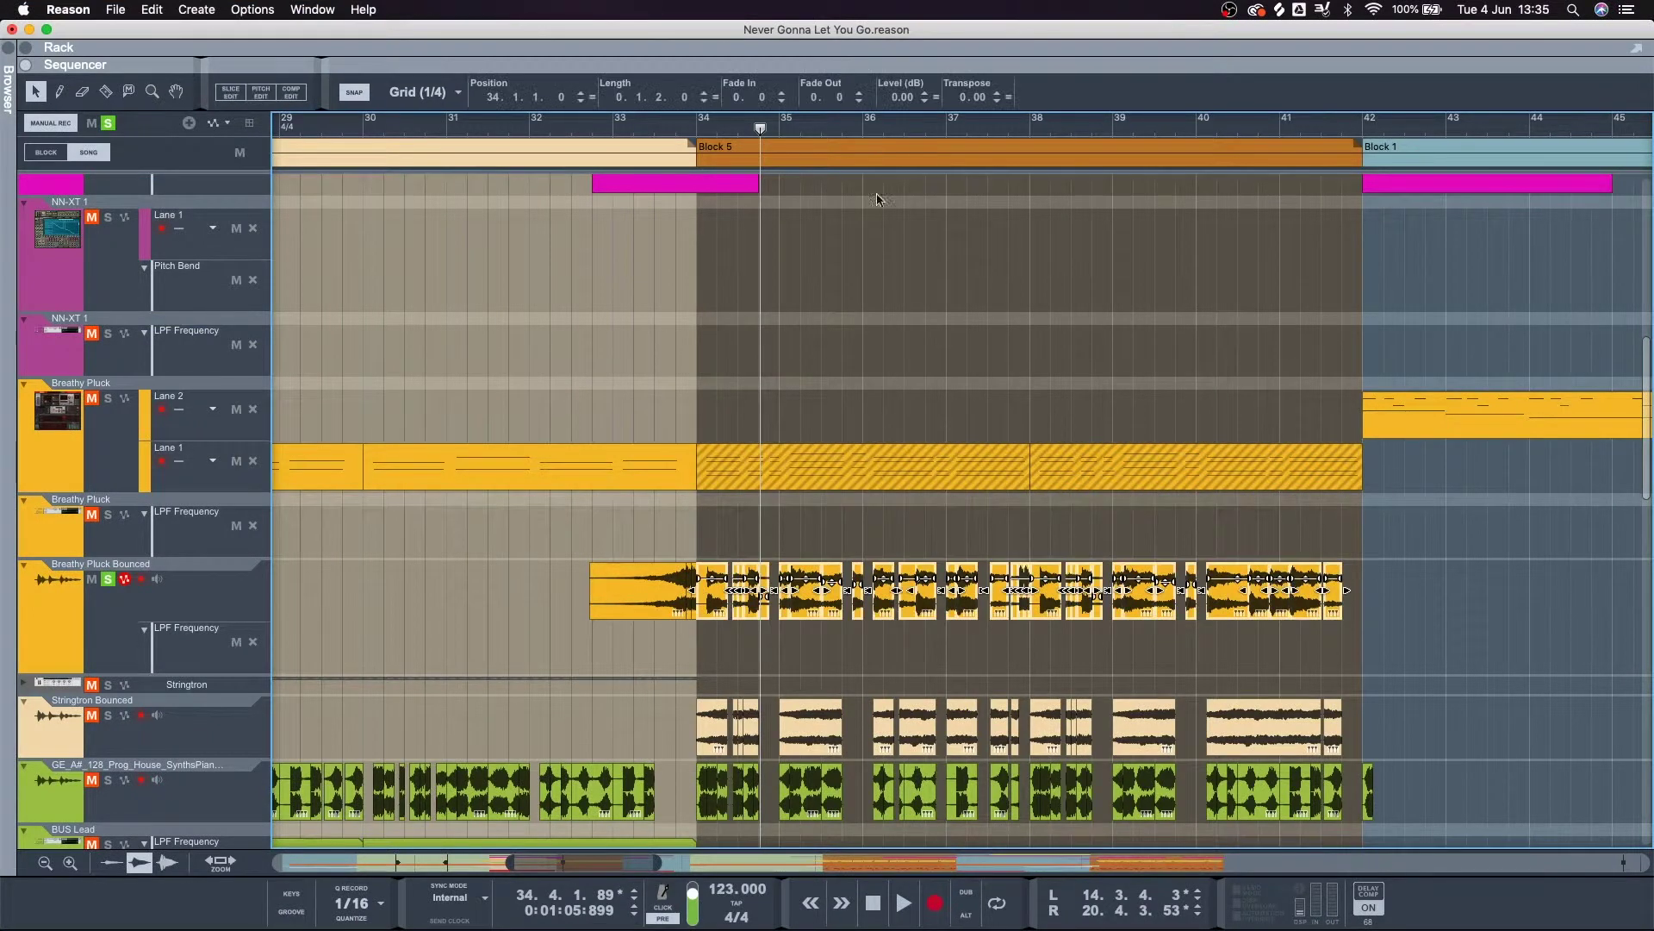
{"action": "left_click", "coordinate": [560, 589]}
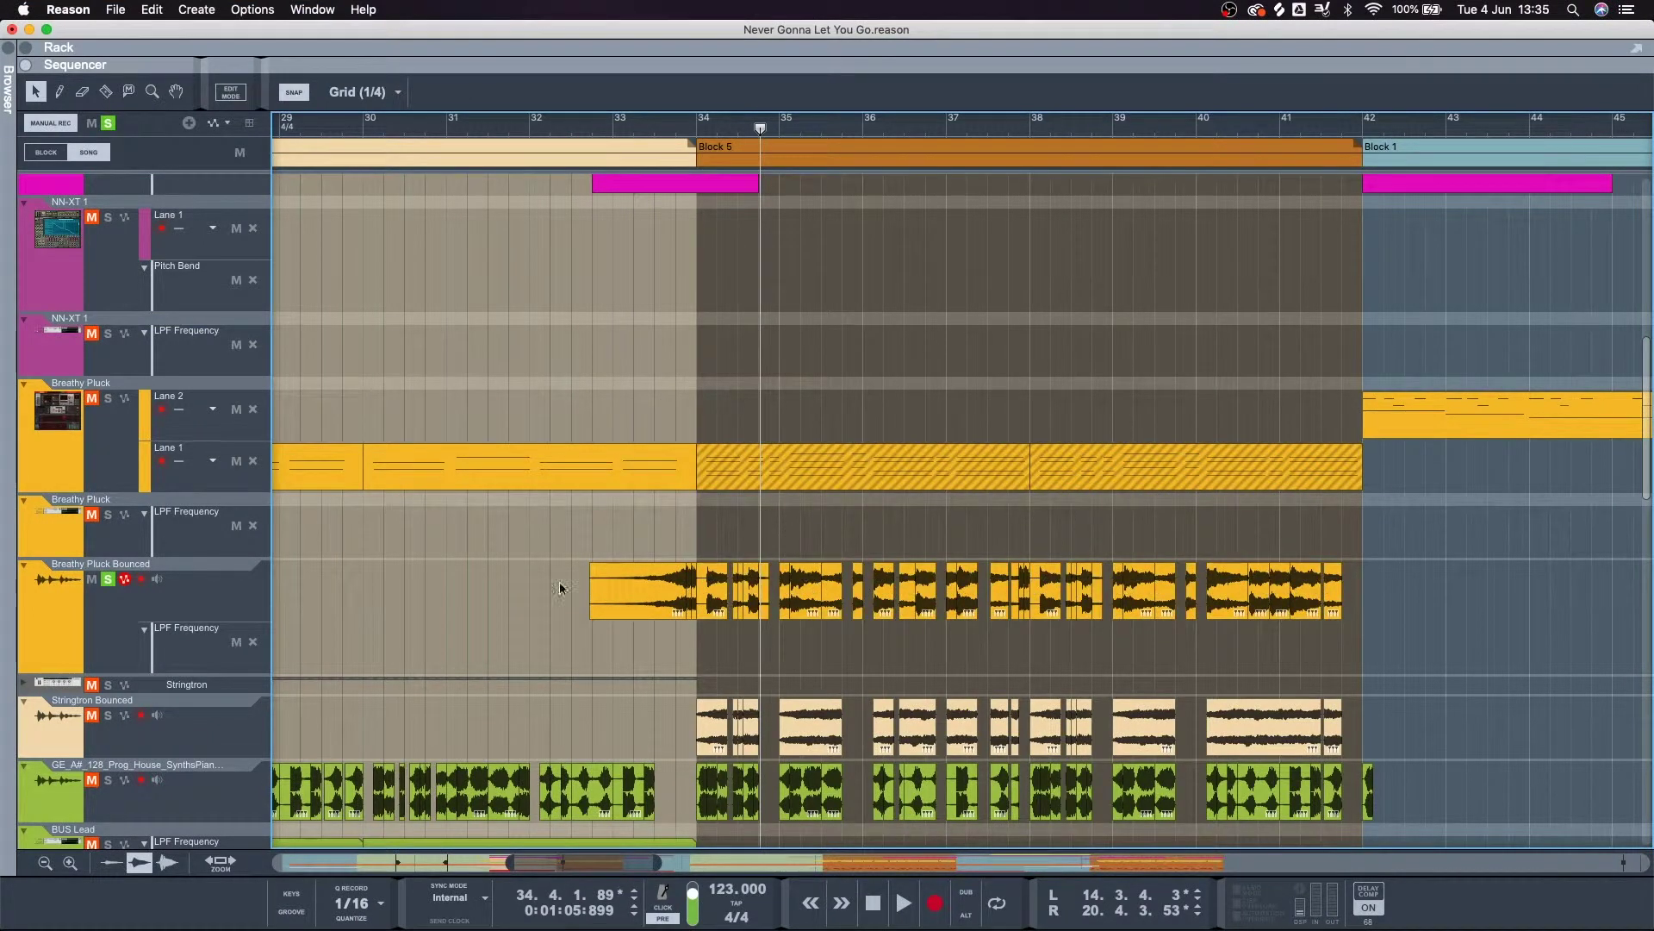
Solo Stringtron Bounced instead of Breathy Pluck Bounced and select all of its Block 5 clips.
{"action": "left_click", "coordinate": [109, 580]}
{"action": "scroll", "coordinate": [172, 595], "scroll_direction": "down", "scroll_amount": 1}
{"action": "left_click", "coordinate": [109, 684]}
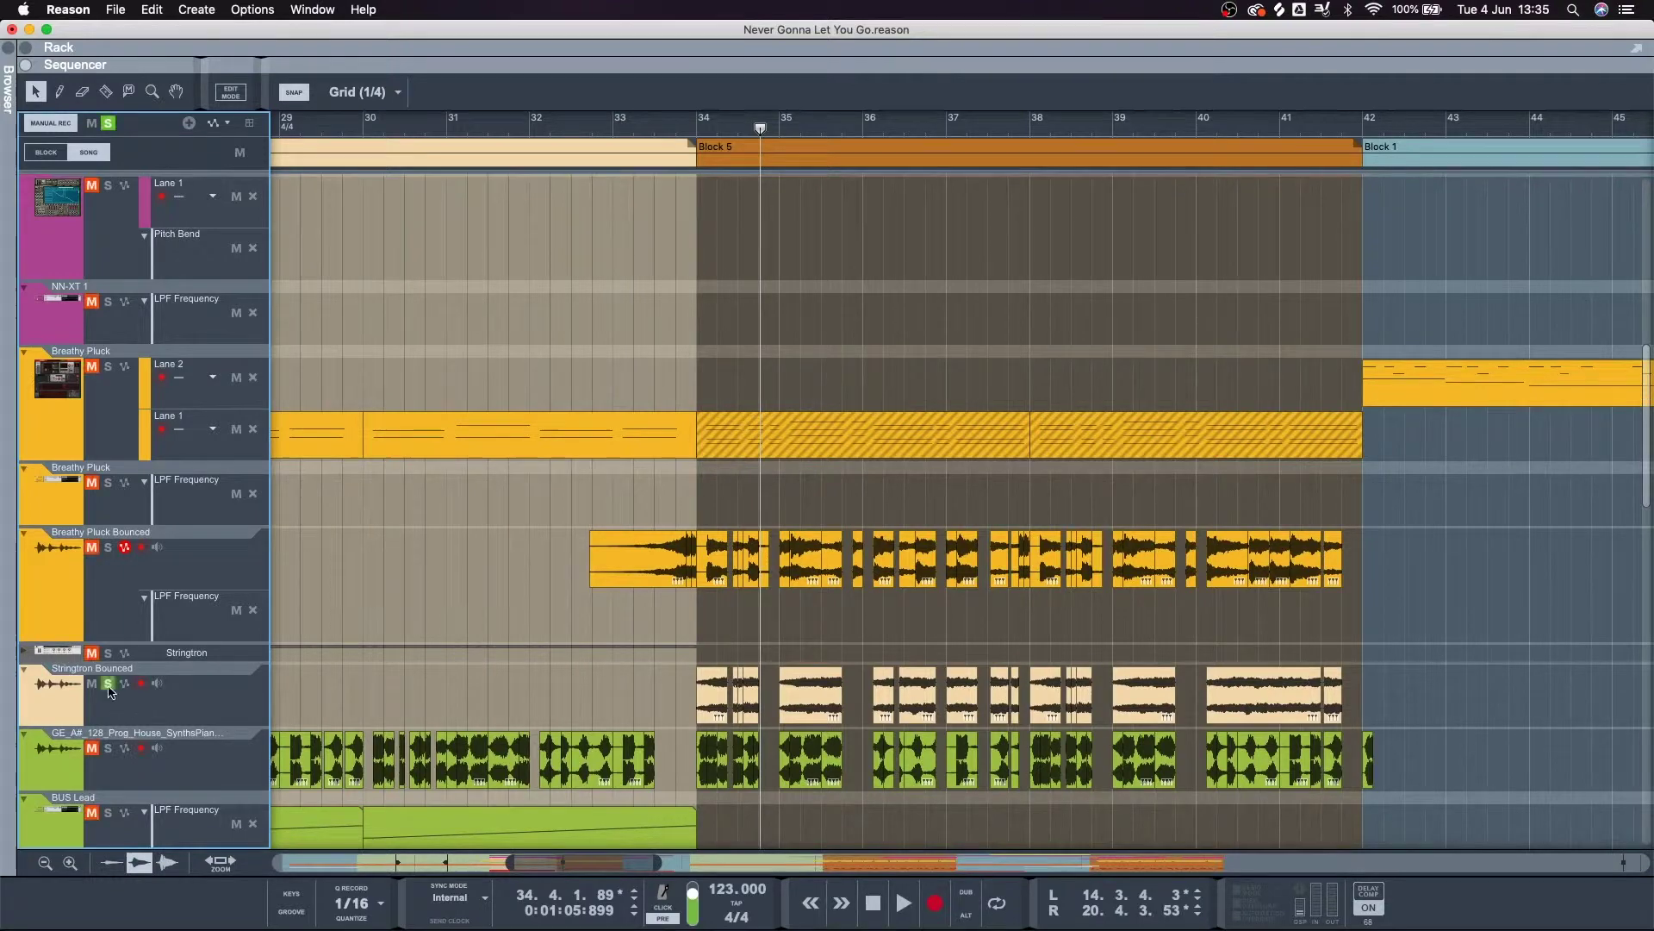
{"action": "left_click_drag", "start_coordinate": [551, 662], "coordinate": [1457, 726]}
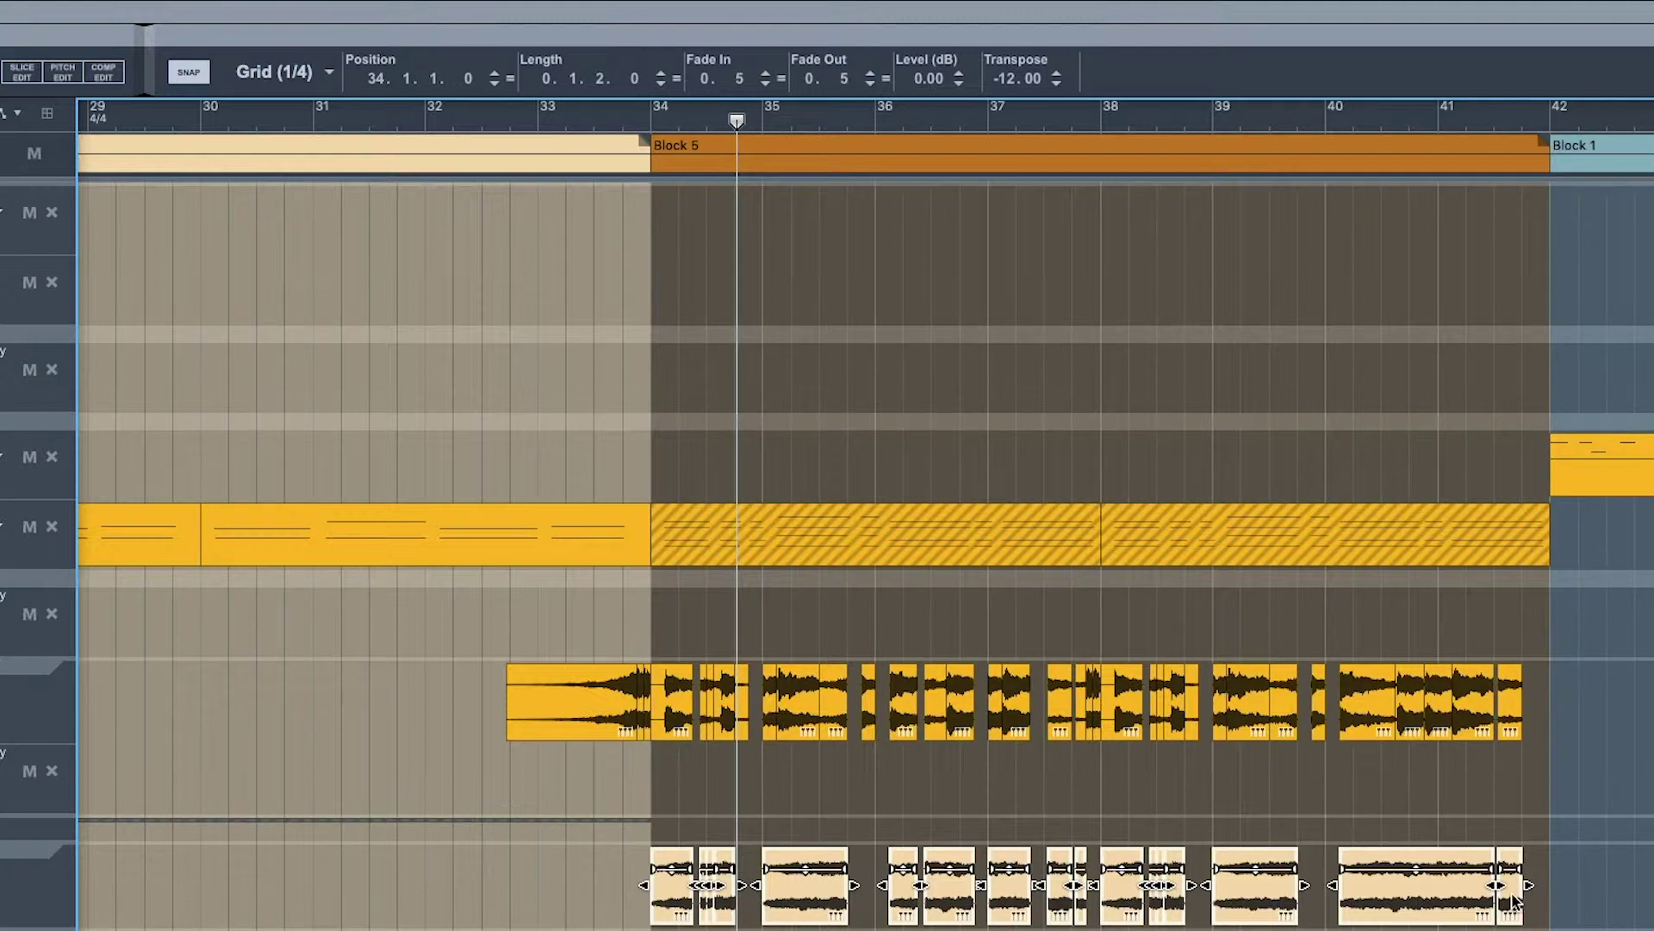
{"action": "left_click", "coordinate": [1570, 883]}
{"action": "left_click_drag", "start_coordinate": [1652, 927], "coordinate": [579, 905]}
Examine the transpose value across all Breathy Pluck Bounced clips, then step through them individually from the first clip.
{"action": "left_click_drag", "start_coordinate": [1608, 672], "coordinate": [522, 733]}
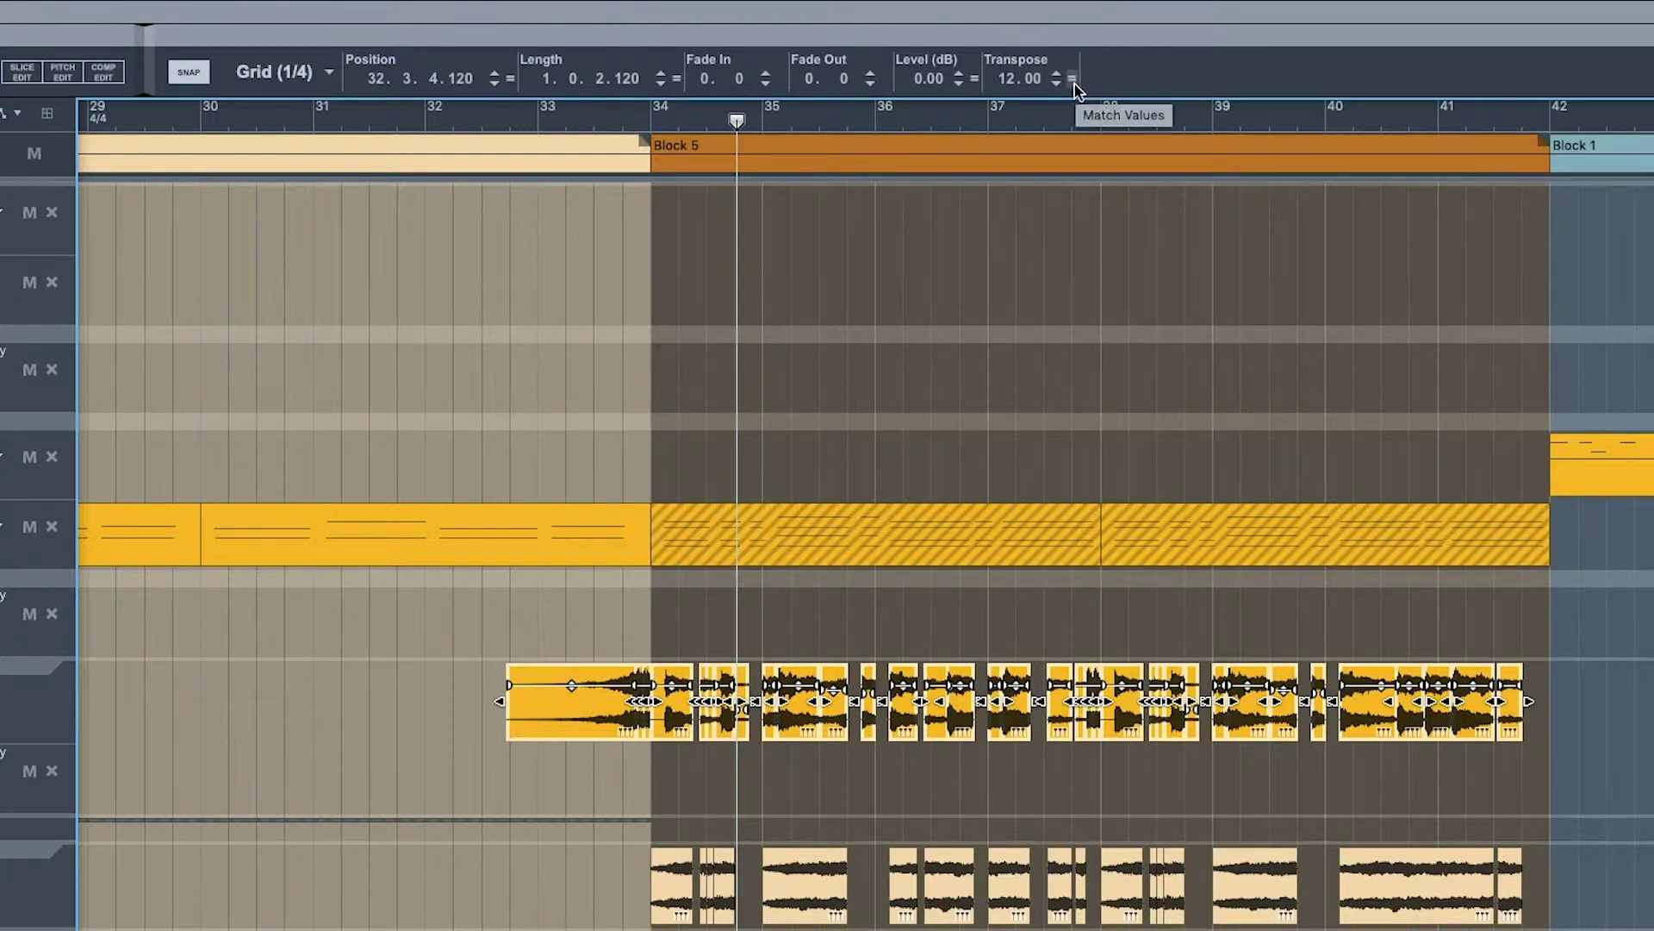
{"action": "left_click", "coordinate": [659, 752]}
{"action": "left_click", "coordinate": [617, 736]}
{"action": "key", "text": "Right"}
{"action": "key", "text": "Right"}
{"action": "key", "text": "Right"}
{"action": "key", "text": "Right"}
{"action": "key", "text": "Right"}
{"action": "key", "text": "Right"}
{"action": "key", "text": "Right"}
{"action": "key", "text": "Right"}
{"action": "key", "text": "Right"}
{"action": "key", "text": "Right"}
{"action": "key", "text": "Right"}
{"action": "key", "text": "Right"}
{"action": "key", "text": "Right"}
{"action": "key", "text": "Right"}
{"action": "key", "text": "Right"}
{"action": "key", "text": "Right"}
{"action": "key", "text": "Right"}
Match the fade-in and fade-out of all Stringtron Bounced clips in Block 5 to 5 ticks and step through clips.
{"action": "left_click_drag", "start_coordinate": [556, 845], "coordinate": [1594, 909]}
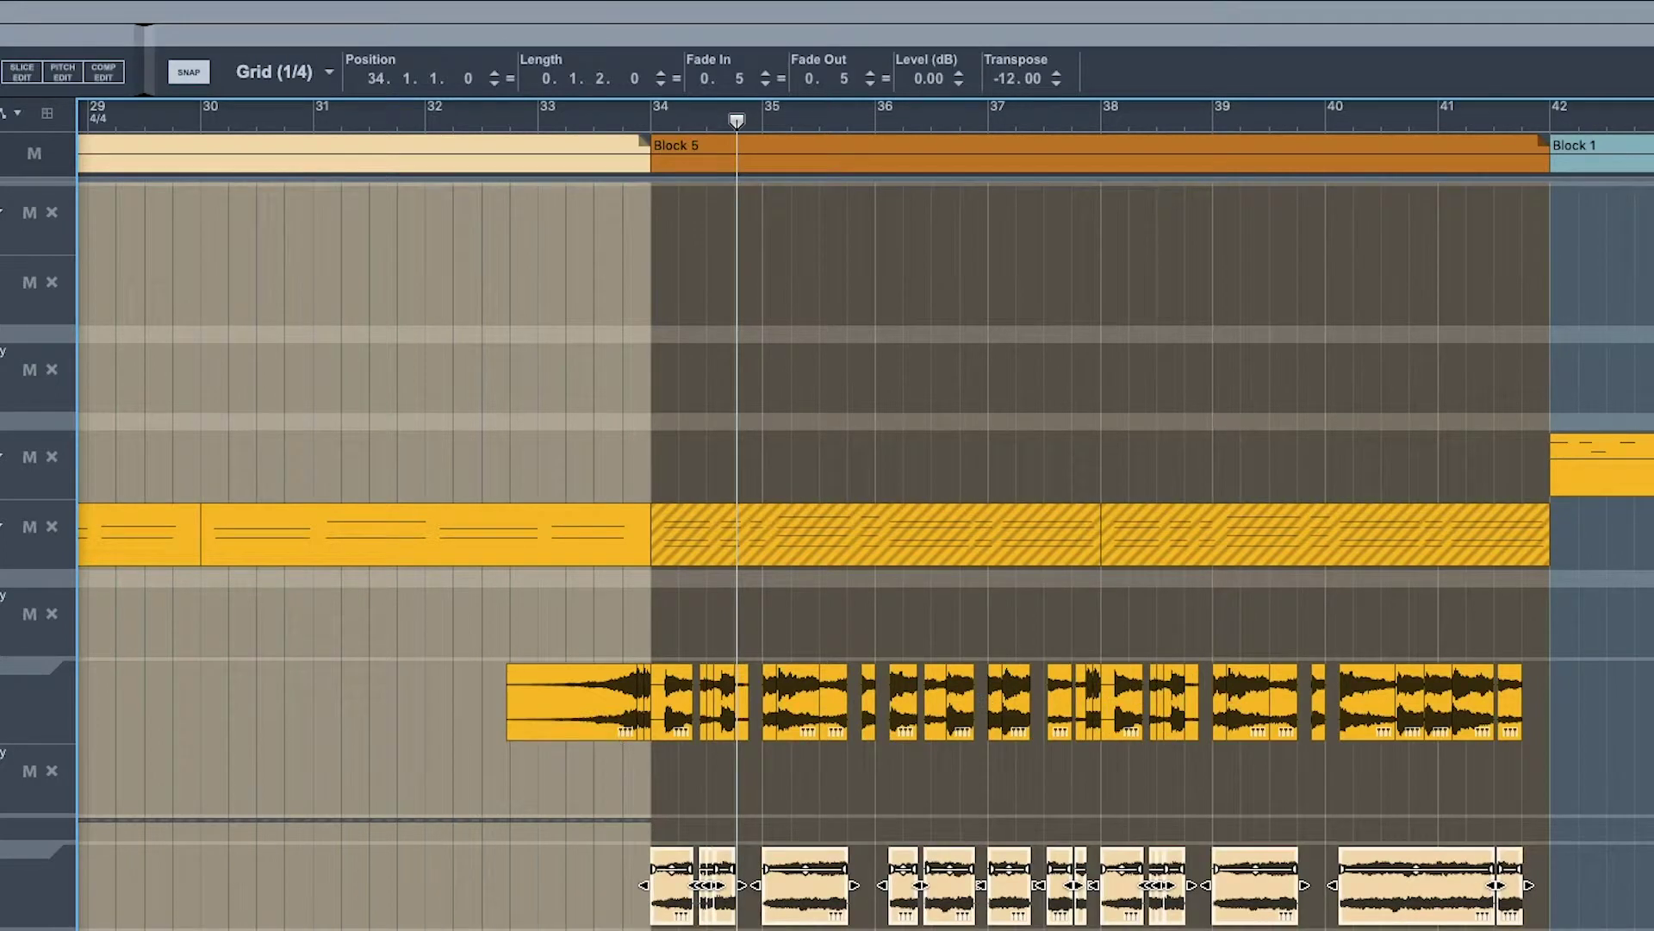
{"action": "left_click", "coordinate": [886, 80]}
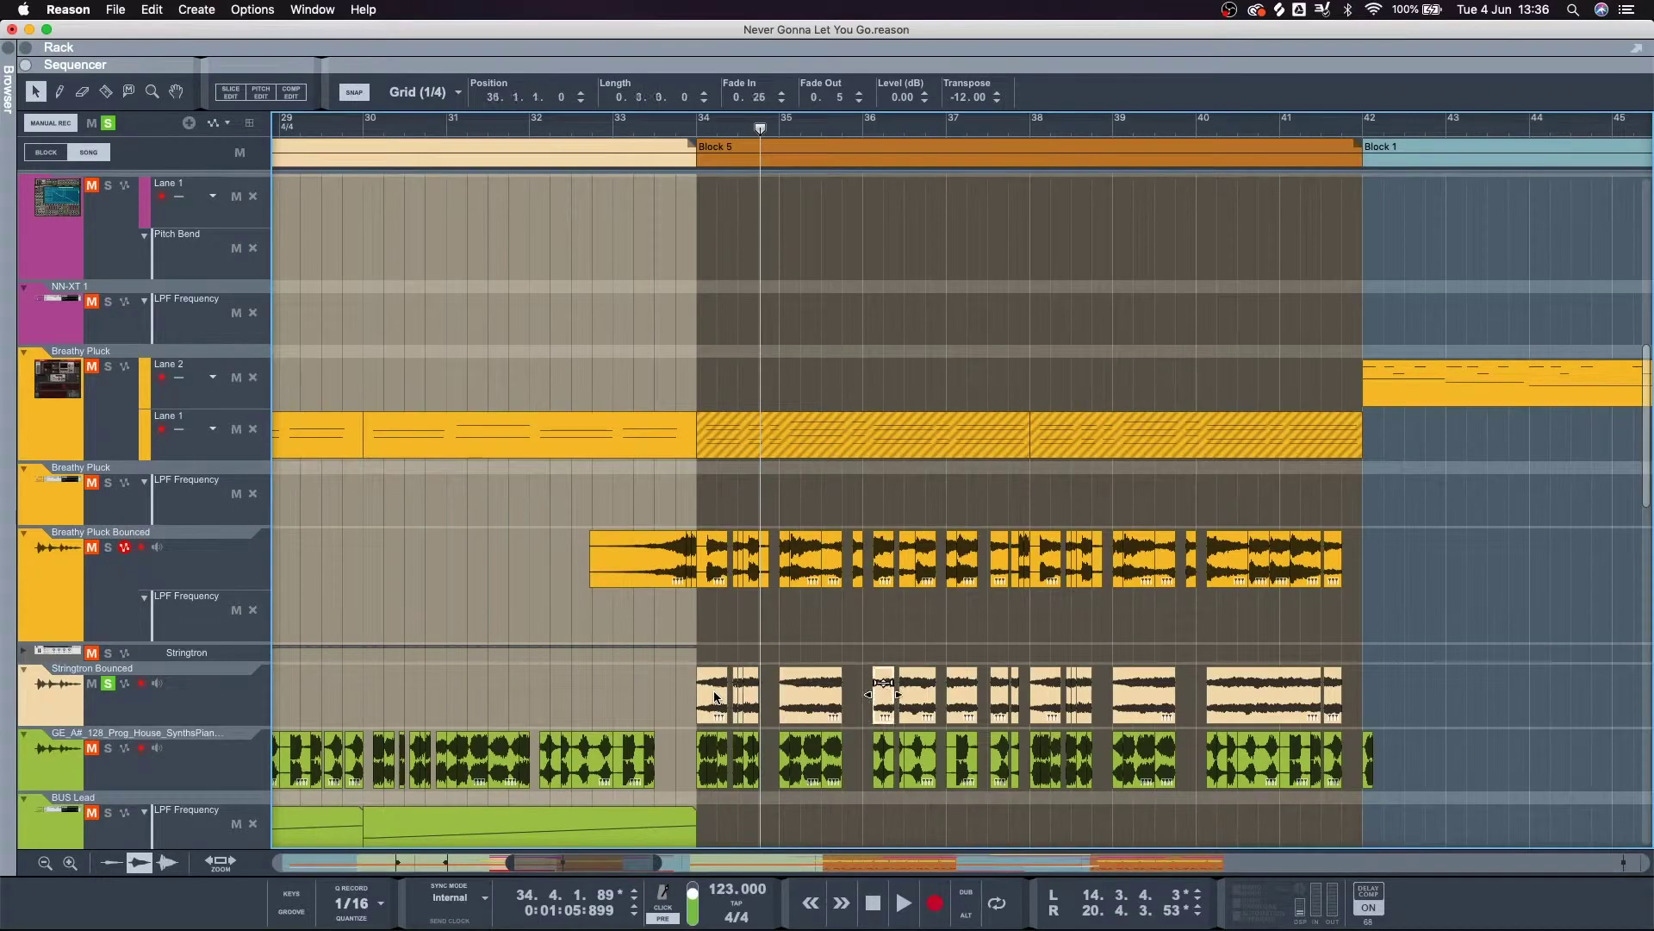
{"action": "key", "text": "Right"}
{"action": "key", "text": "Right"}
{"action": "key", "text": "Right"}
{"action": "key", "text": "Right"}
{"action": "key", "text": "Right"}
{"action": "key", "text": "Right"}
{"action": "key", "text": "Right"}
{"action": "key", "text": "Right"}
{"action": "key", "text": "Right"}
{"action": "key", "text": "Right"}
{"action": "key", "text": "Right"}
{"action": "key", "text": "Right"}
{"action": "key", "text": "Right"}
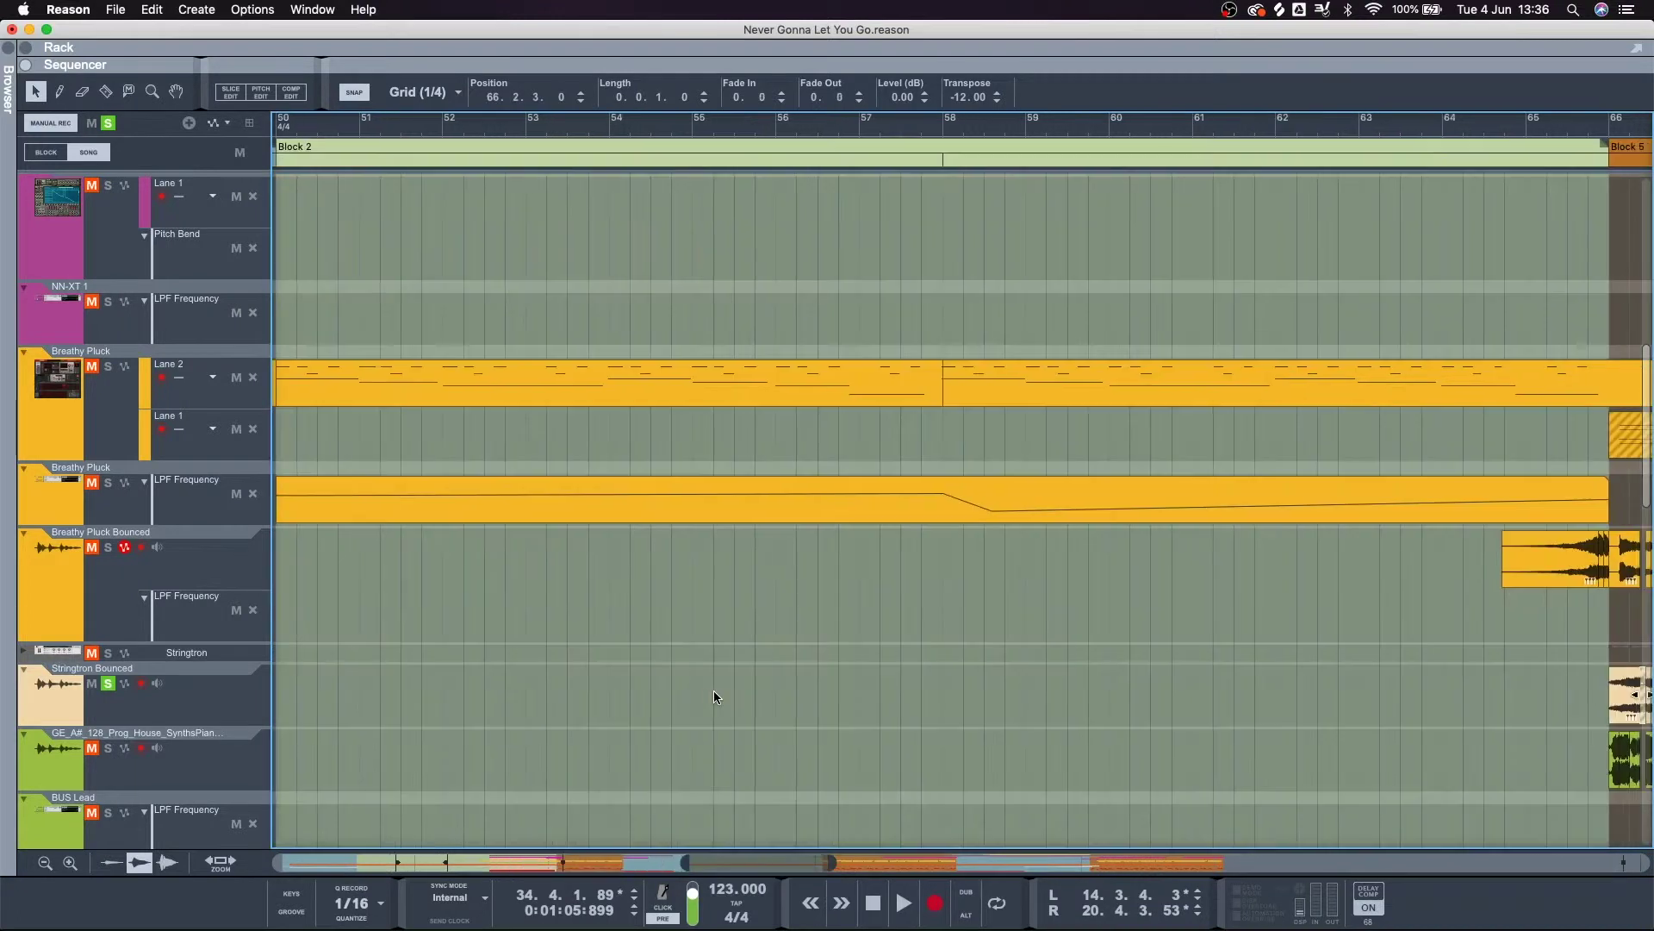
Return to bar 34, reselect the Stringtron Bounced clips, and step through them individually to check their fade values.
{"action": "left_click_drag", "start_coordinate": [626, 865], "coordinate": [576, 868]}
{"action": "left_click_drag", "start_coordinate": [720, 689], "coordinate": [1531, 689]}
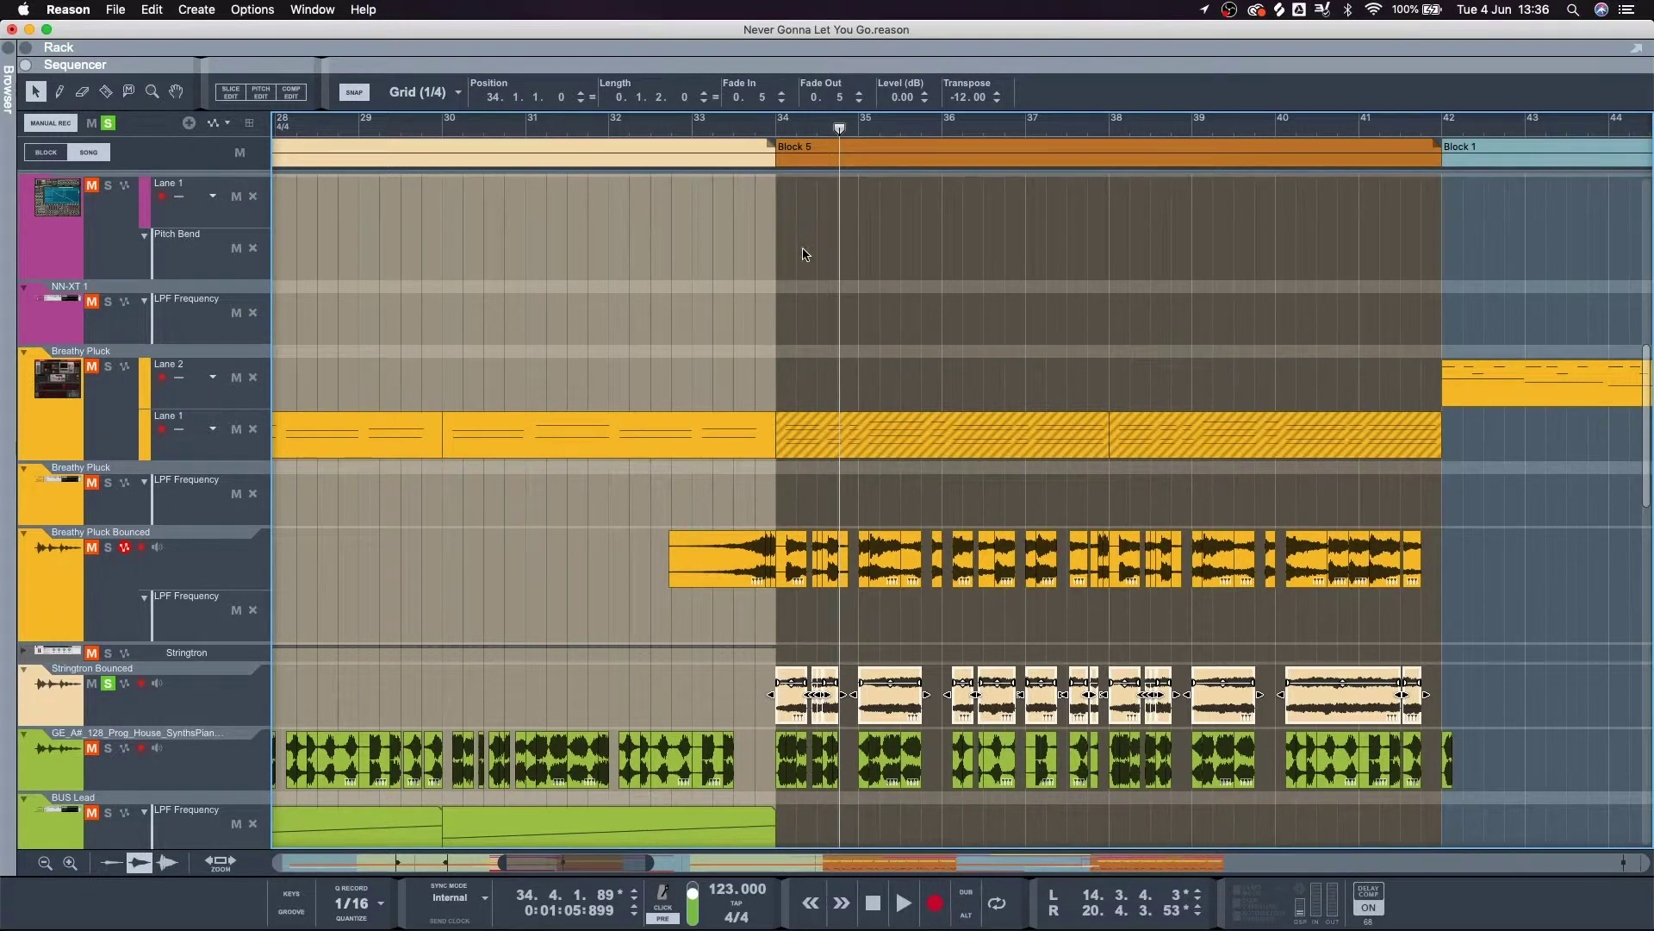
{"action": "left_click", "coordinate": [801, 694]}
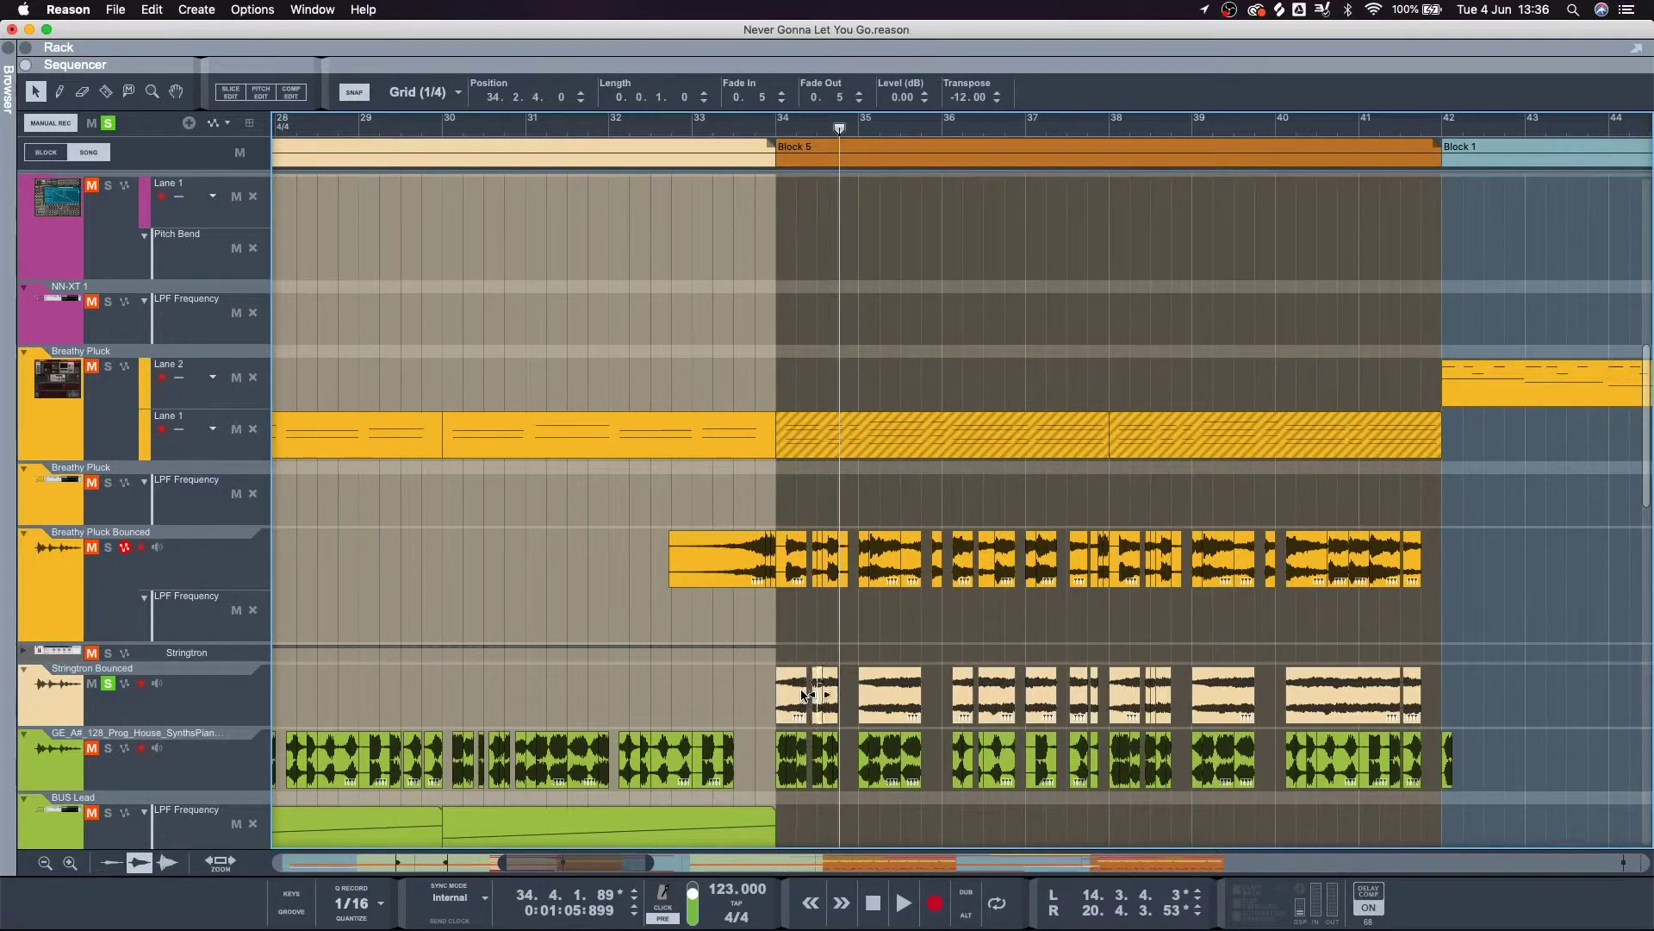
{"action": "key", "text": "Right"}
{"action": "key", "text": "Right"}
{"action": "key", "text": "Right"}
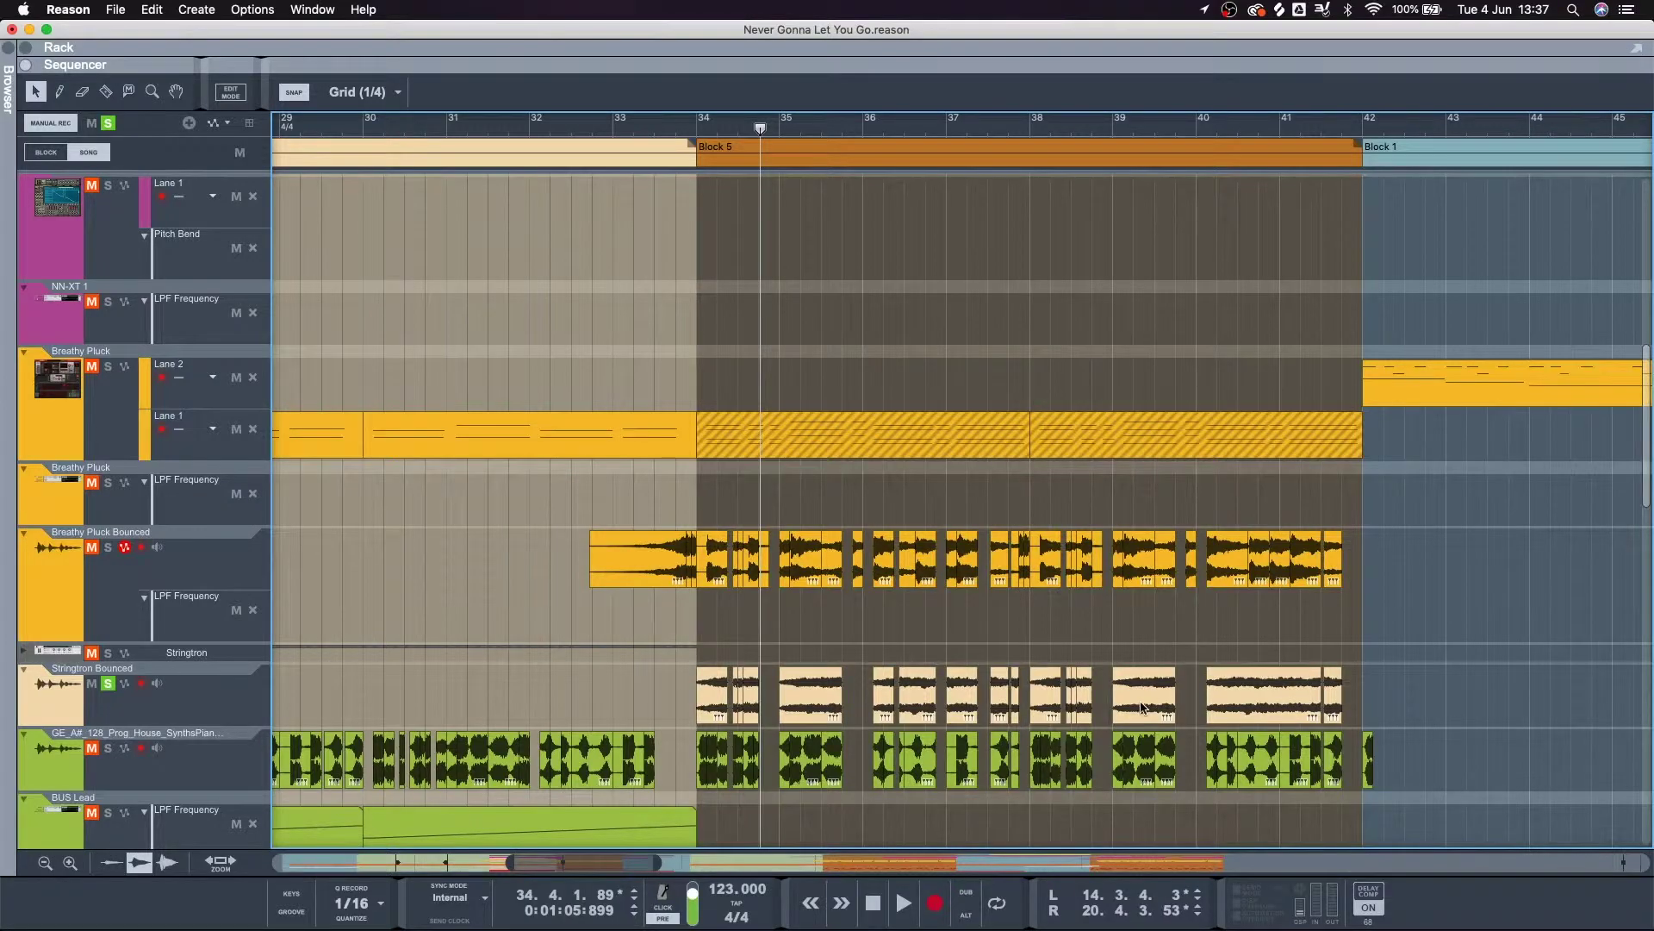
Select the Stringtron Bounced clip at bar 39 and step forward and back through the neighbouring clips to check their fades.
{"action": "left_click", "coordinate": [1143, 707]}
{"action": "key", "text": "Right"}
{"action": "key", "text": "Right"}
{"action": "key", "text": "Left"}
{"action": "key", "text": "Left"}
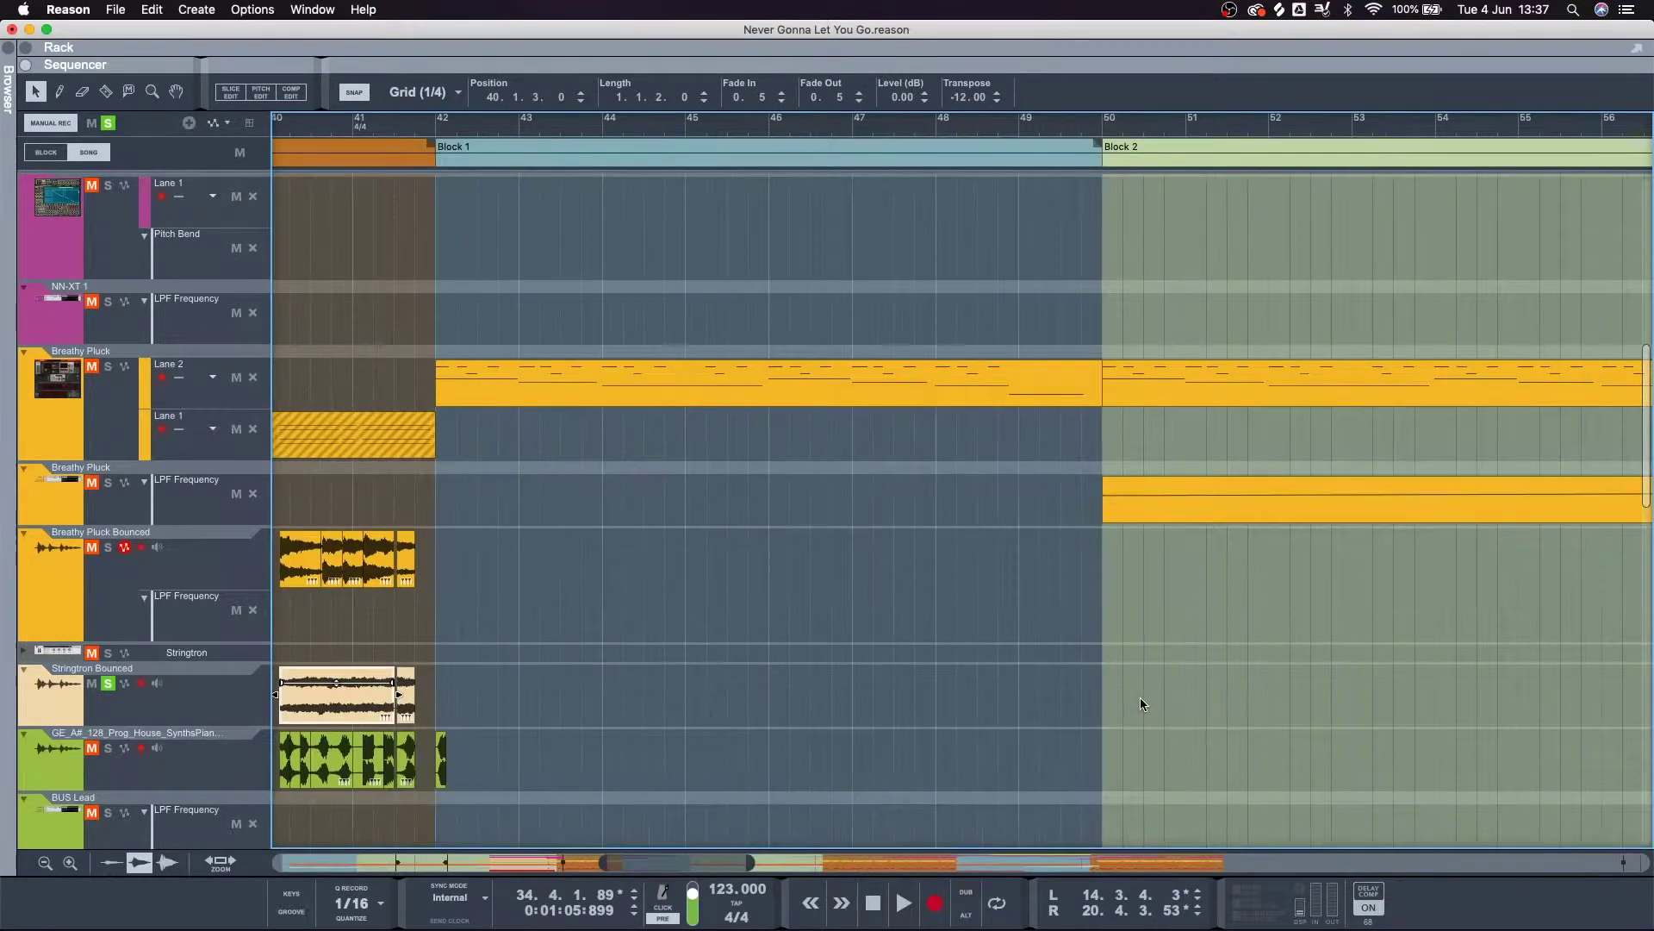
{"action": "scroll", "coordinate": [1002, 618], "scroll_direction": "left", "scroll_amount": 5}
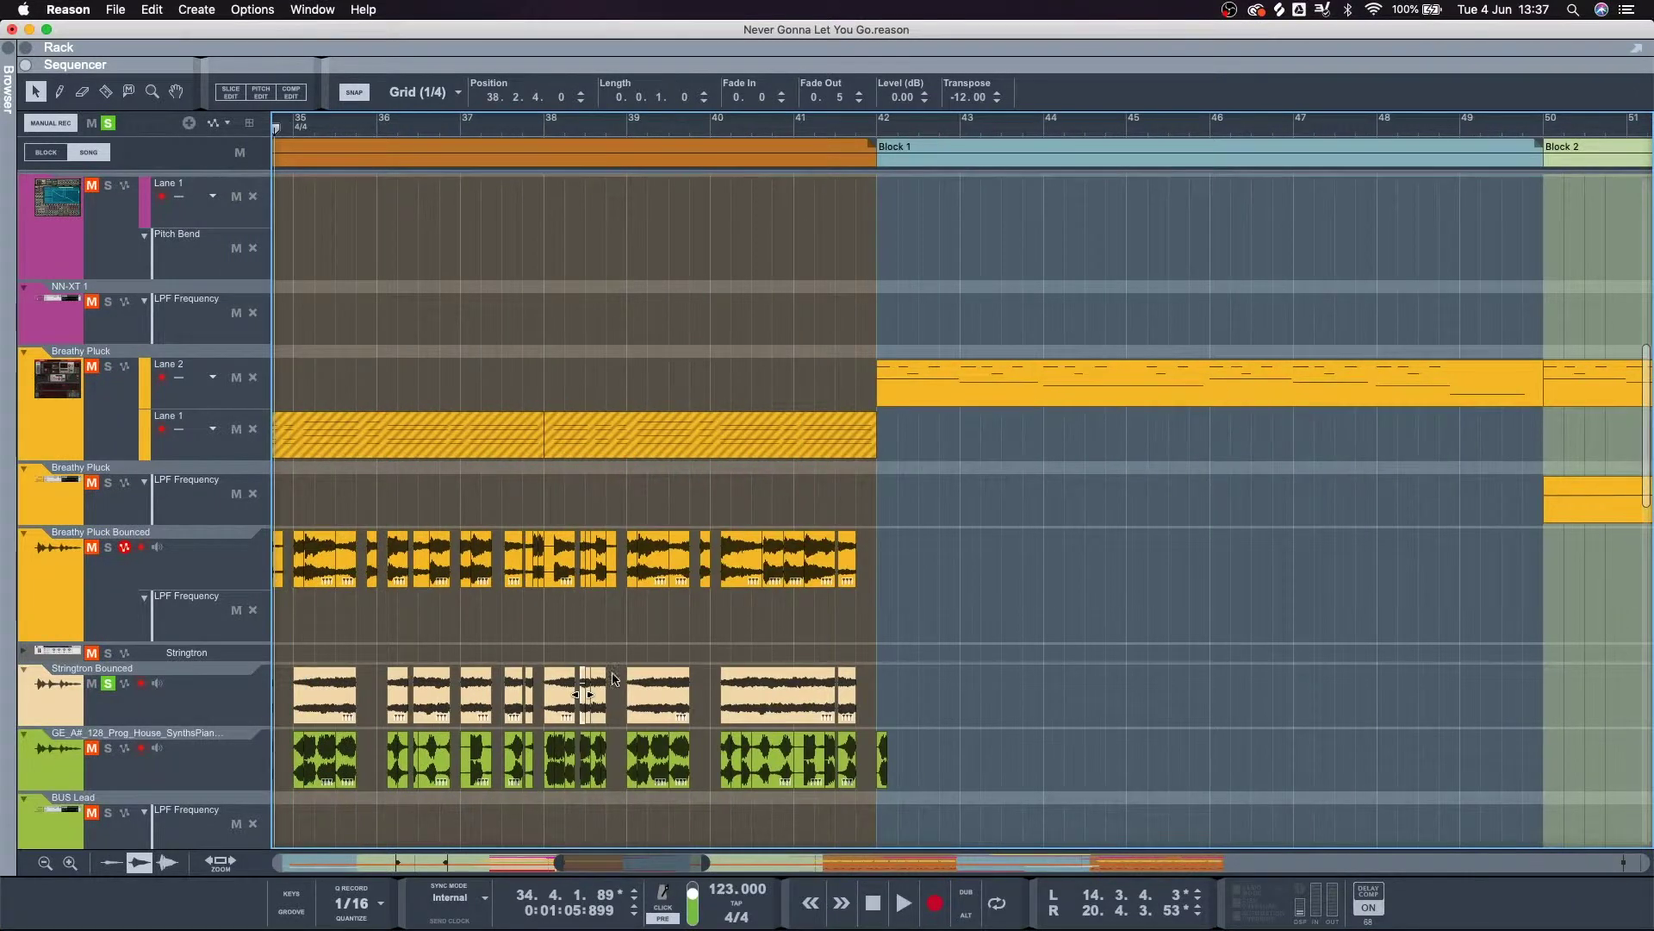
Try matching the fade-in of the Stringtron Bounced clips from bar 39 onward to 26 ticks, checking each clip individually.
{"action": "left_click_drag", "start_coordinate": [668, 590], "coordinate": [899, 724]}
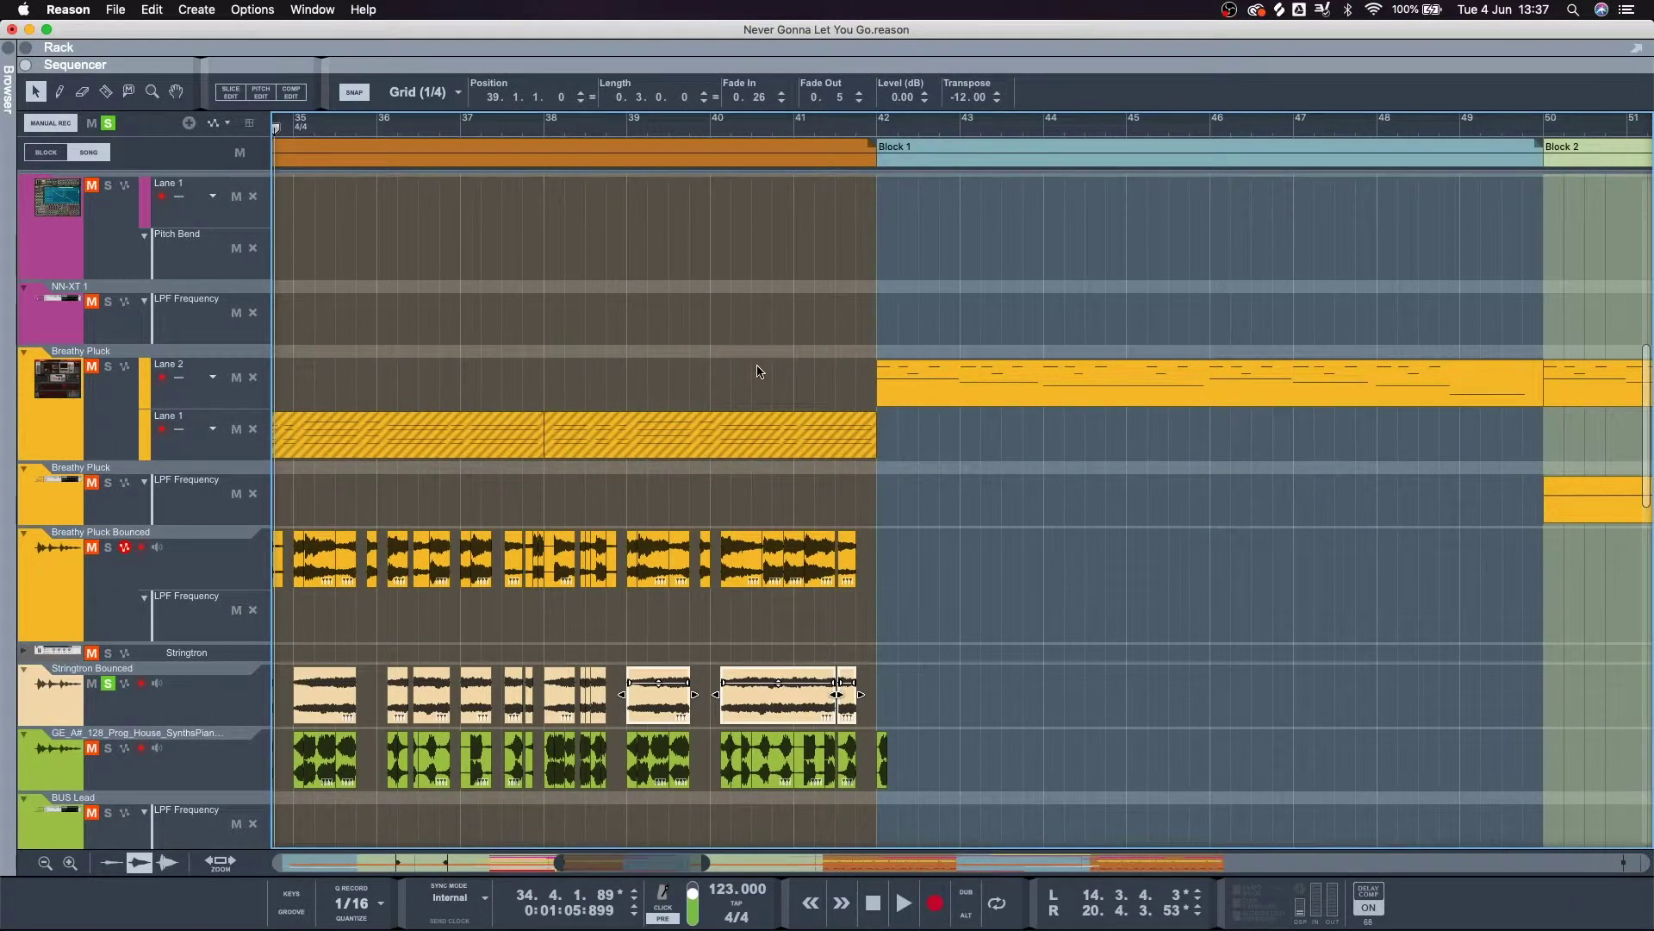
{"action": "left_click", "coordinate": [676, 689]}
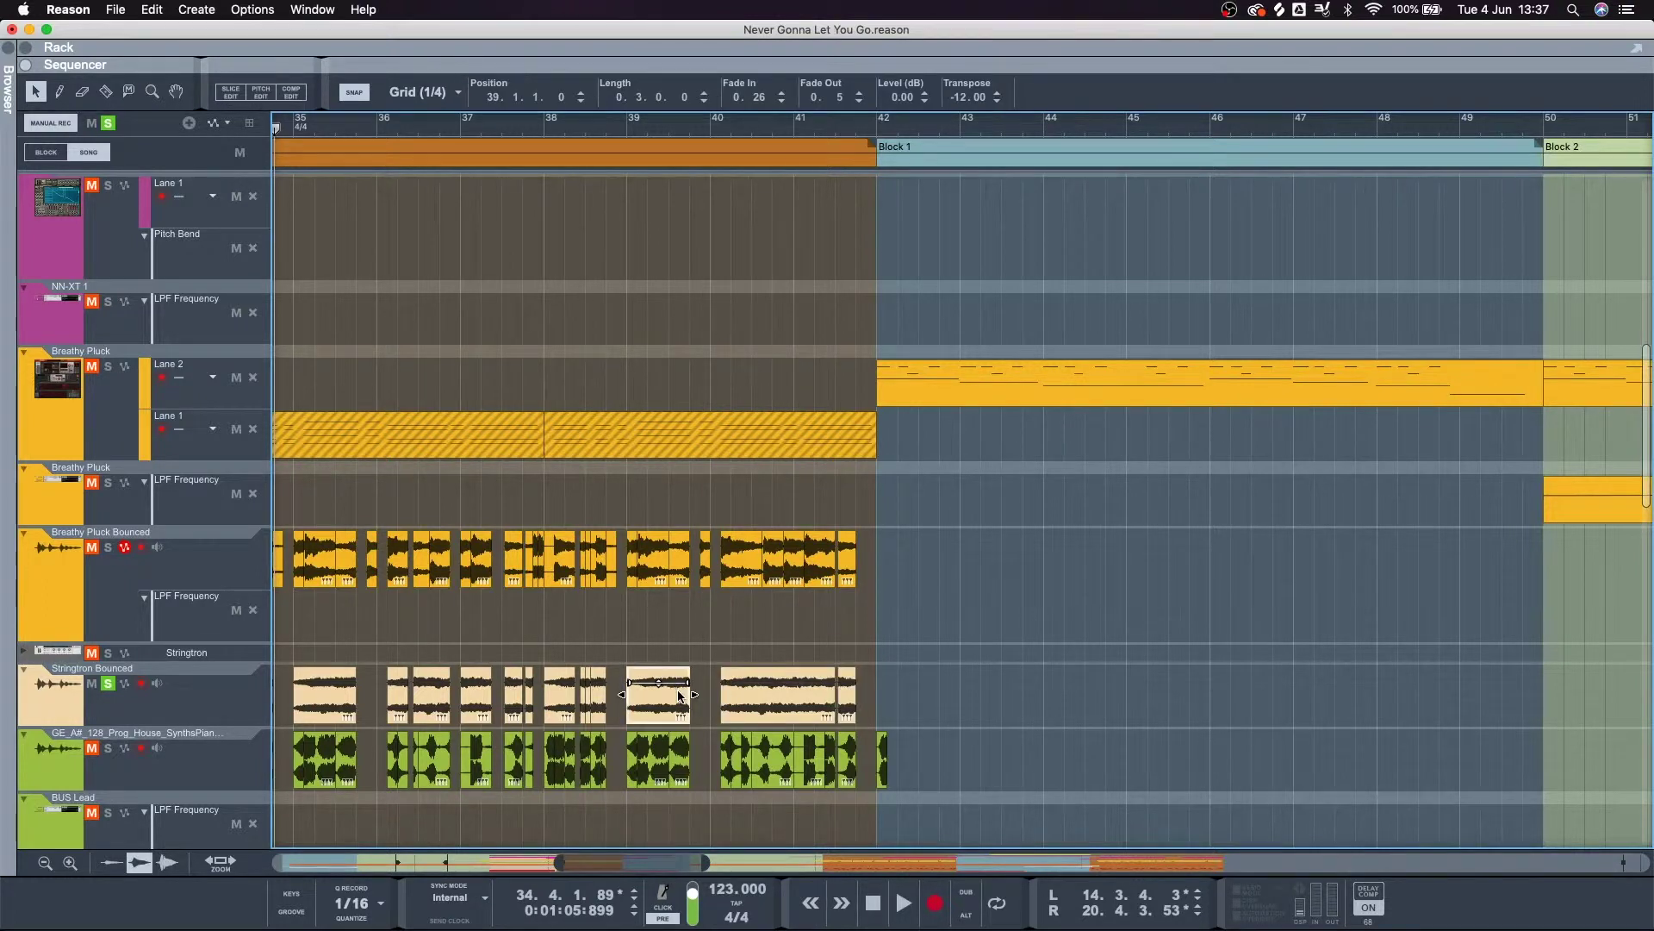
{"action": "key", "text": "Right"}
{"action": "key", "text": "Right"}
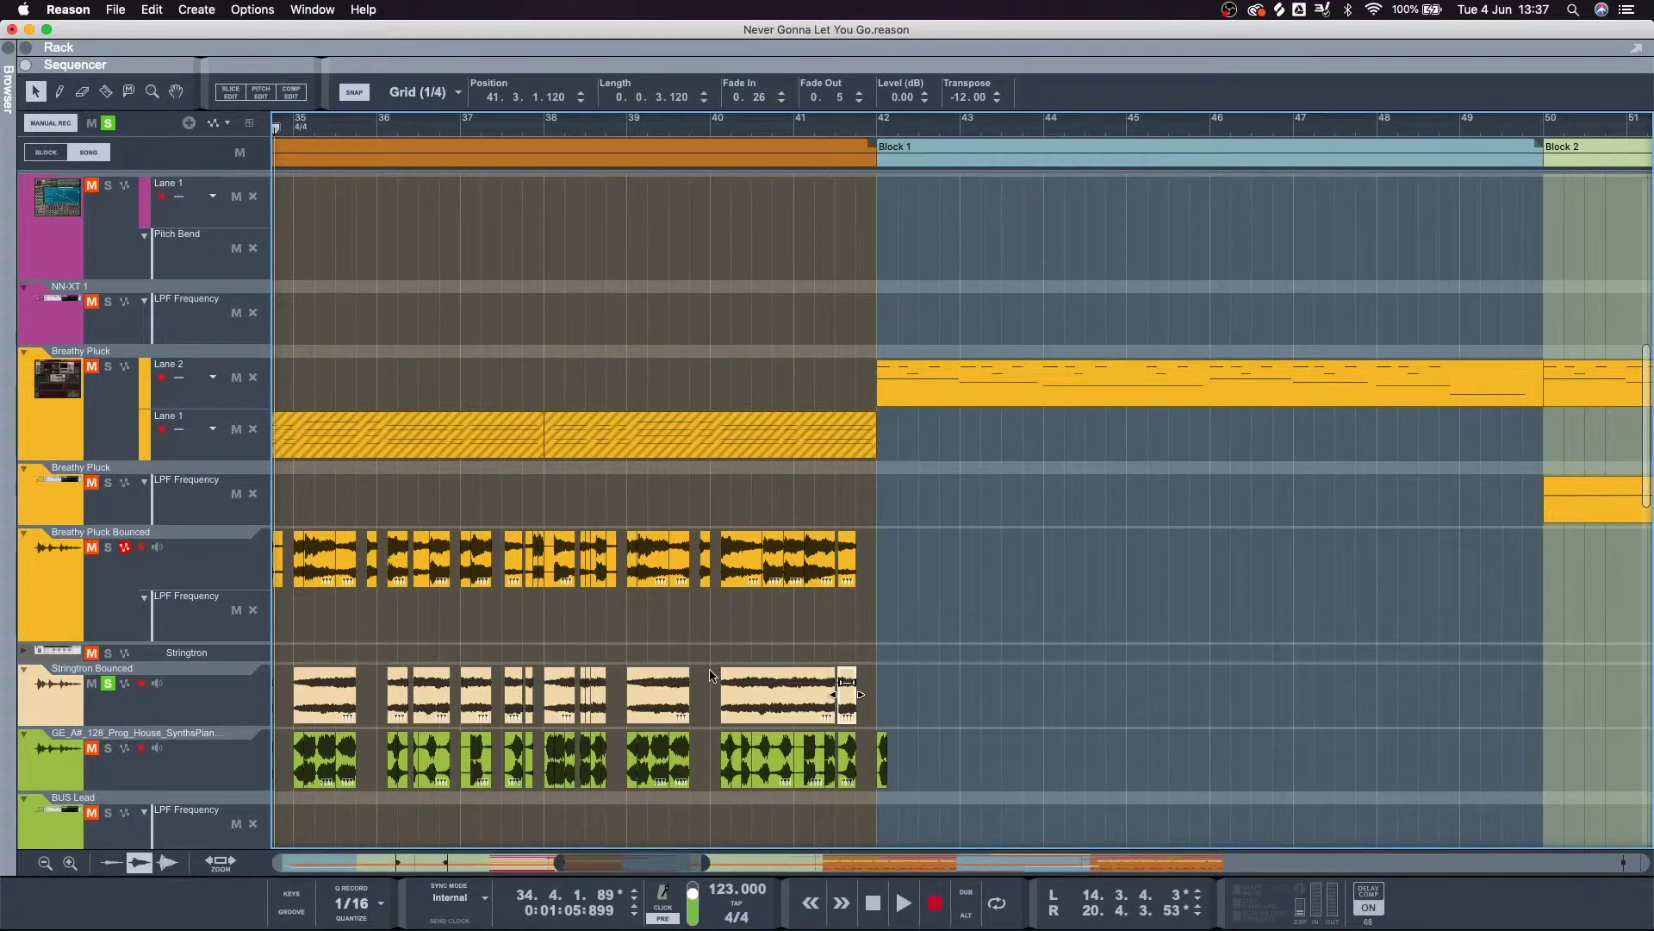
{"action": "key", "text": "Left"}
{"action": "key", "text": "Left"}
{"action": "key", "text": "super+z"}
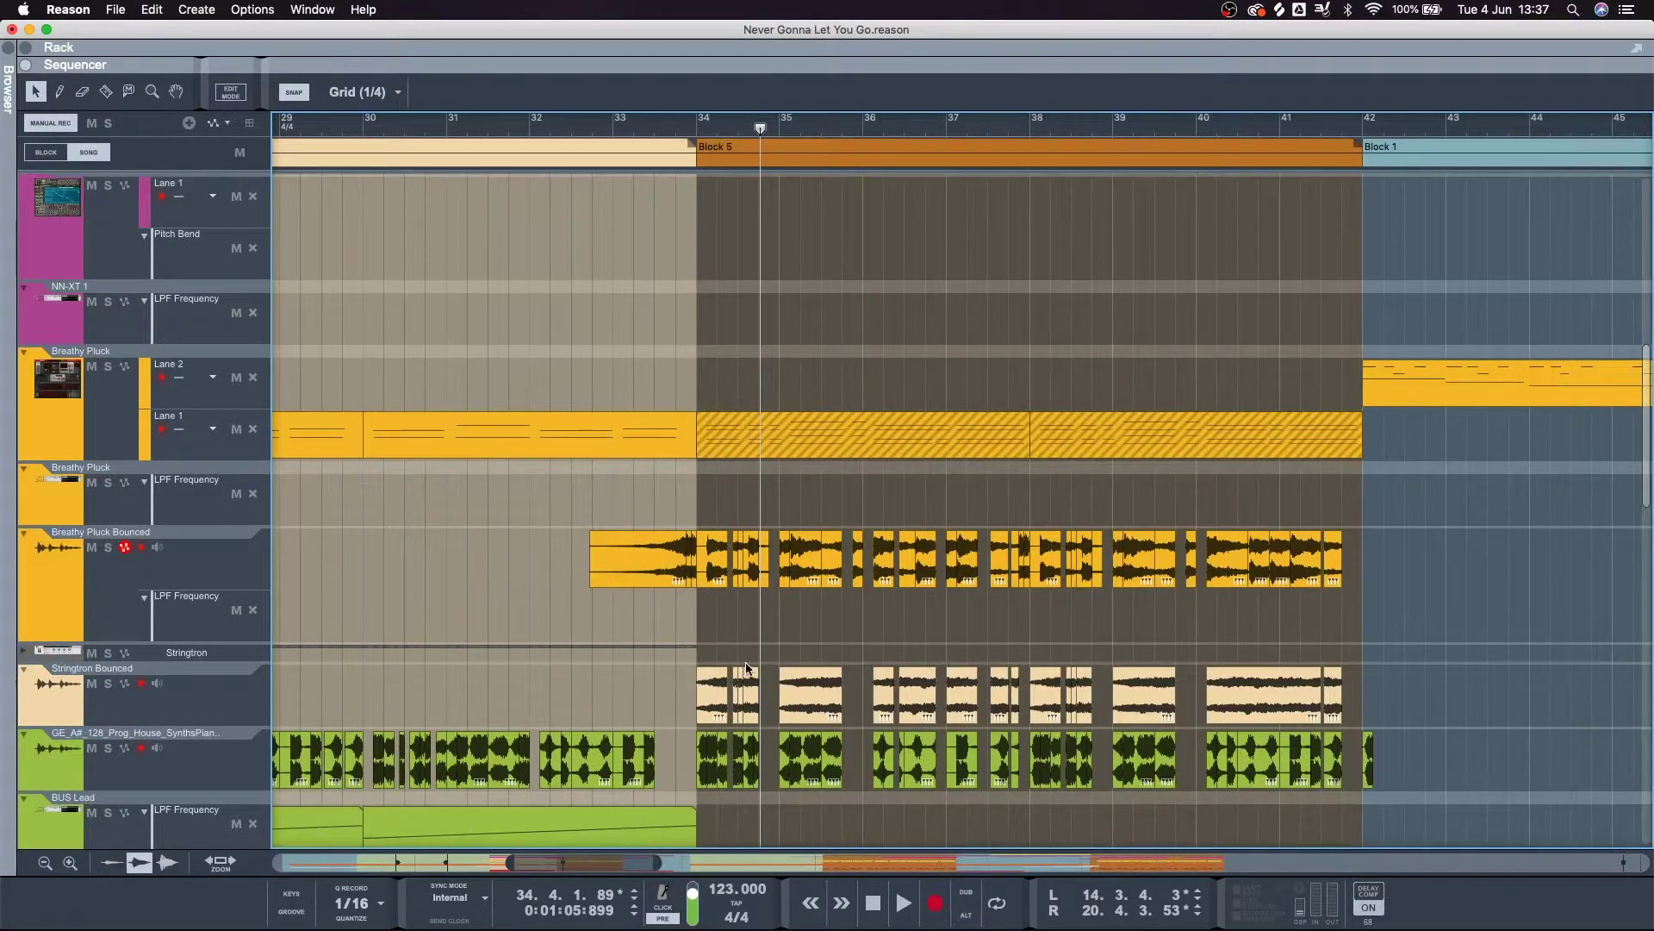
Select the Stringtron Bounced clip at bar 35 and step through the clips that follow it.
{"action": "left_click", "coordinate": [808, 701]}
{"action": "key", "text": "Right"}
{"action": "key", "text": "Right"}
{"action": "key", "text": "Right"}
{"action": "key", "text": "Right"}
{"action": "key", "text": "Right"}
{"action": "key", "text": "Right"}
{"action": "key", "text": "Right"}
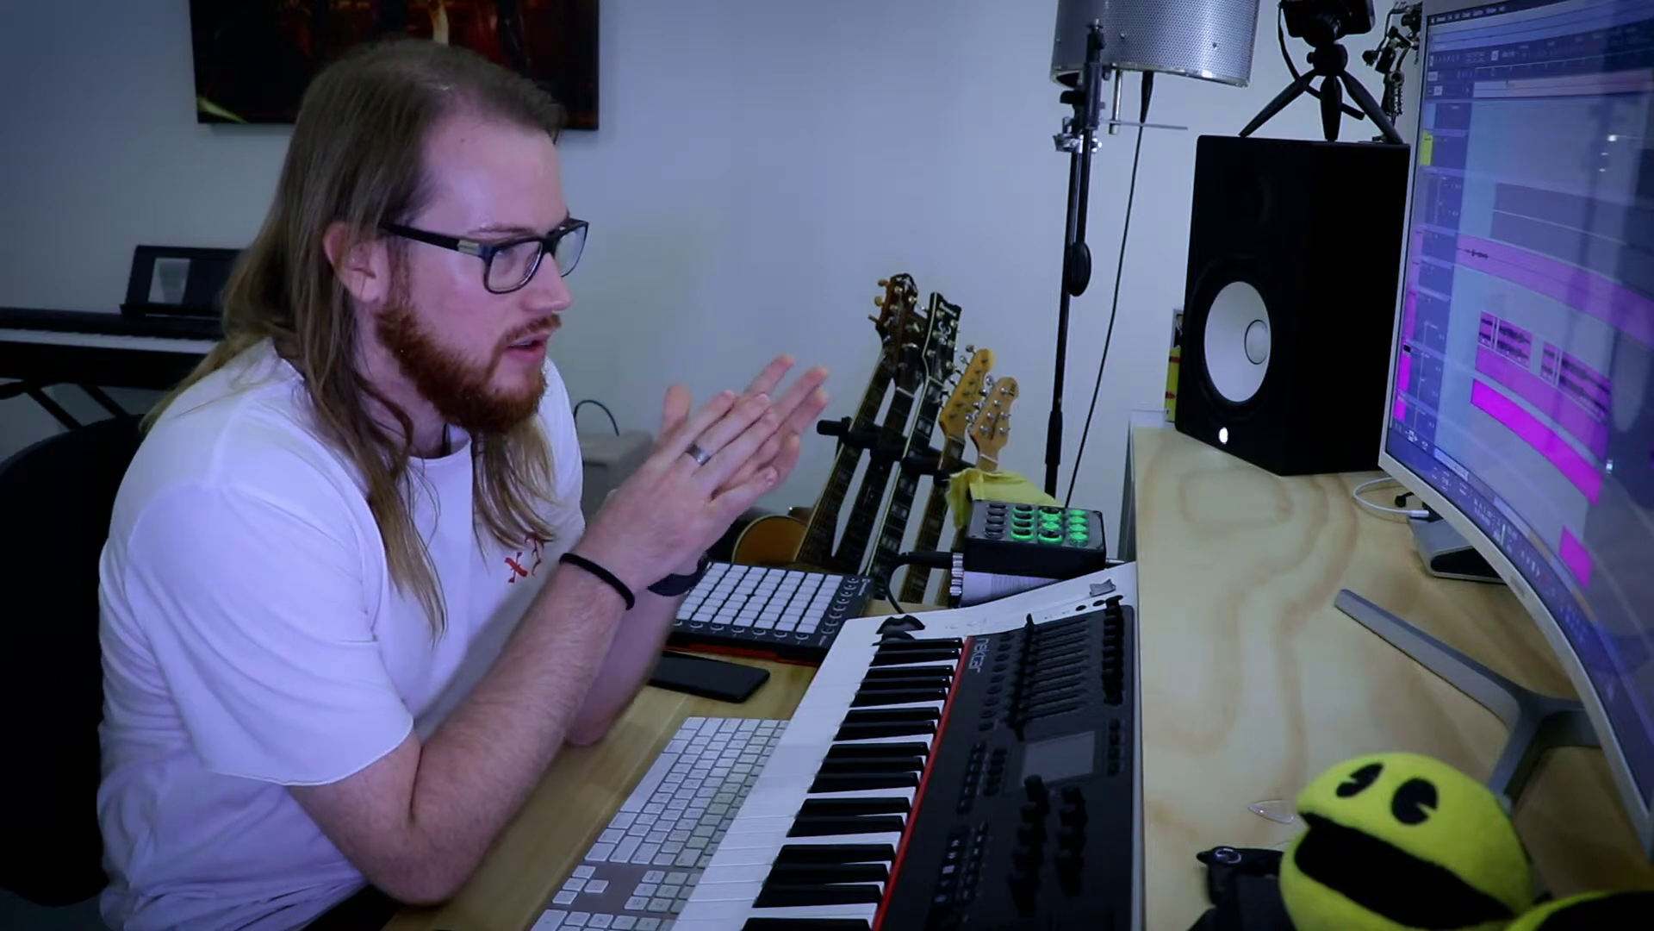
{"action": "scroll", "coordinate": [1543, 362], "scroll_direction": "left", "scroll_amount": 3}
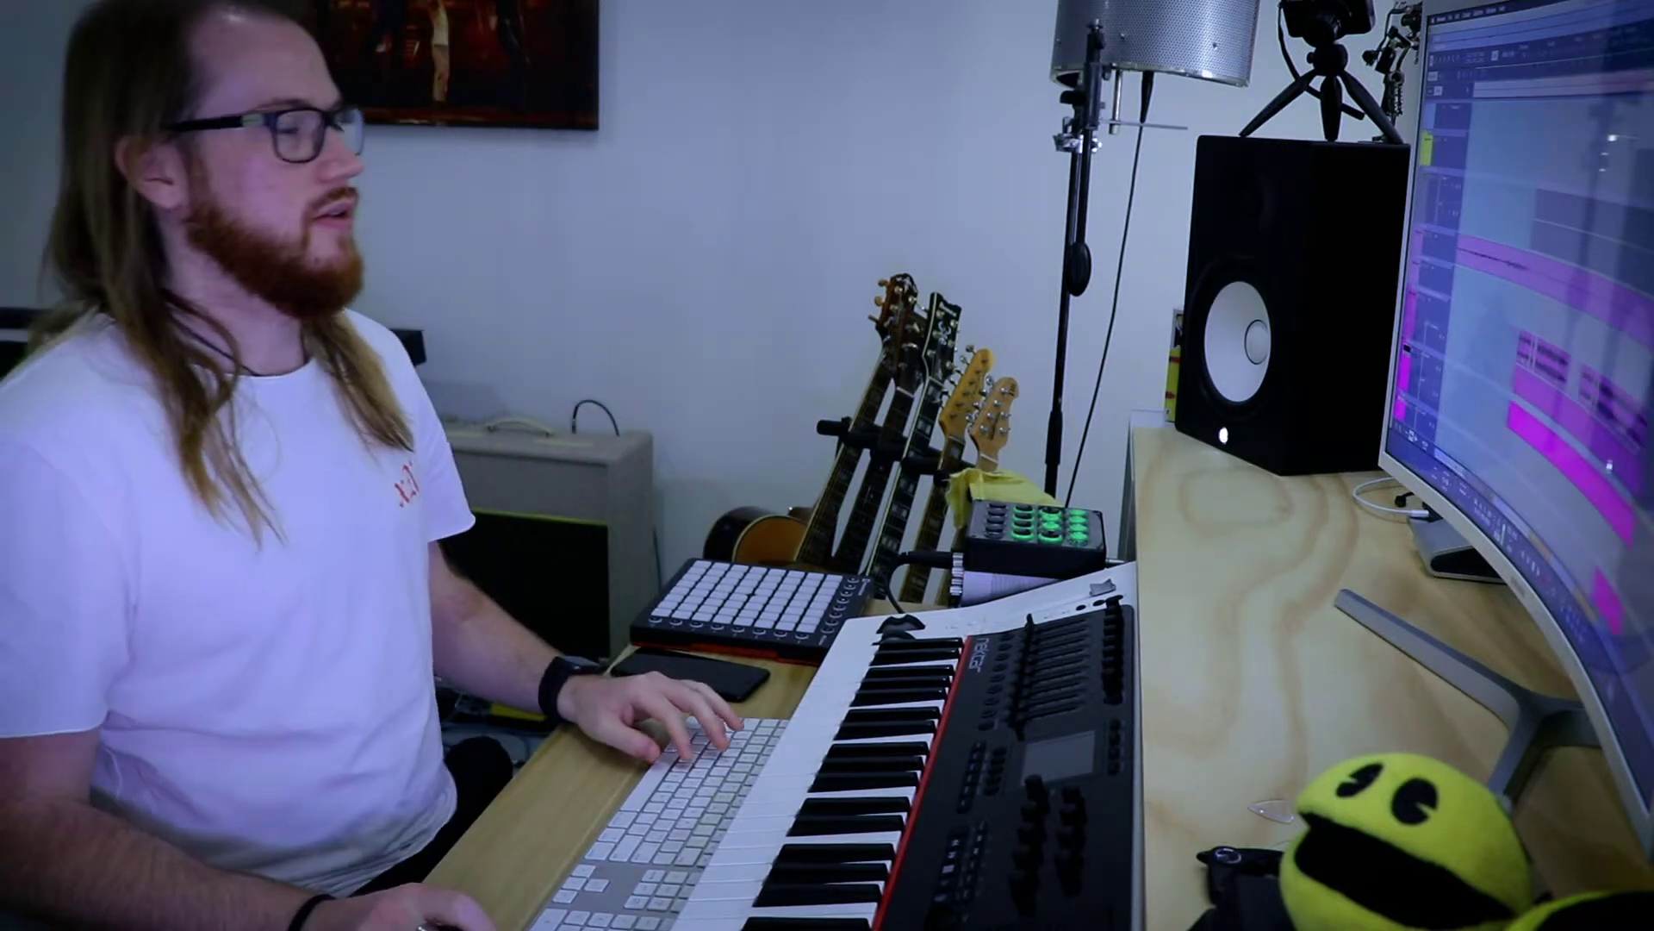
{"action": "scroll", "coordinate": [1534, 327], "scroll_direction": "left", "scroll_amount": 3}
{"action": "scroll", "coordinate": [1534, 327], "scroll_direction": "right", "scroll_amount": 2}
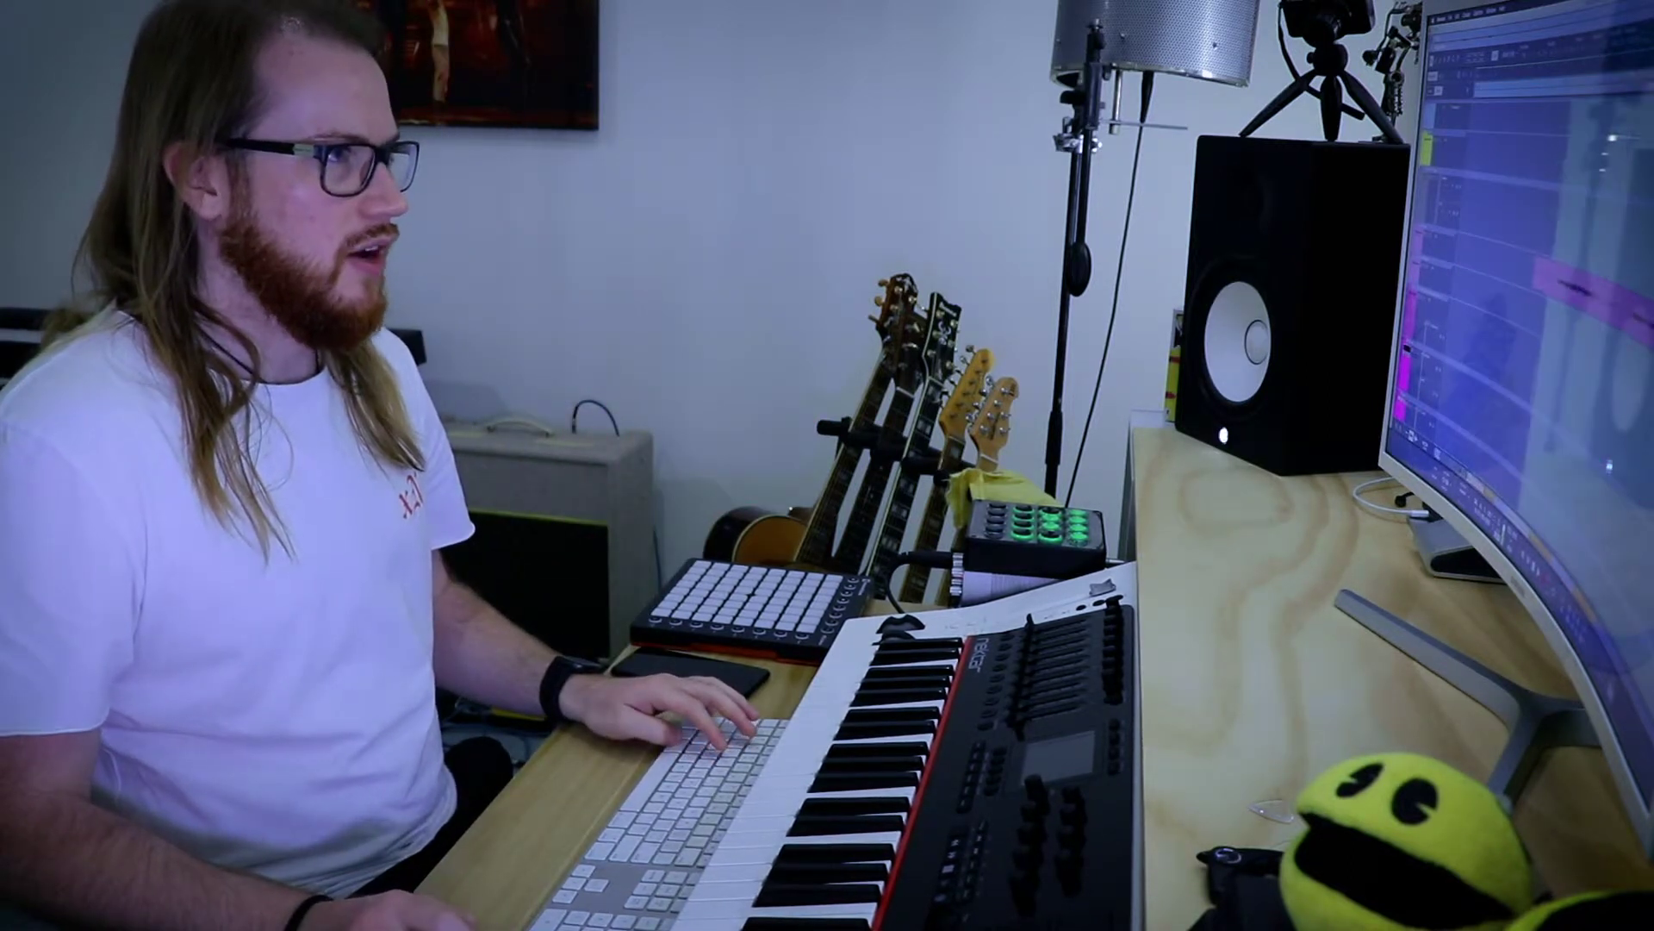
{"action": "scroll", "coordinate": [1534, 327], "scroll_direction": "right", "scroll_amount": 1}
{"action": "scroll", "coordinate": [1534, 328], "scroll_direction": "right", "scroll_amount": 3}
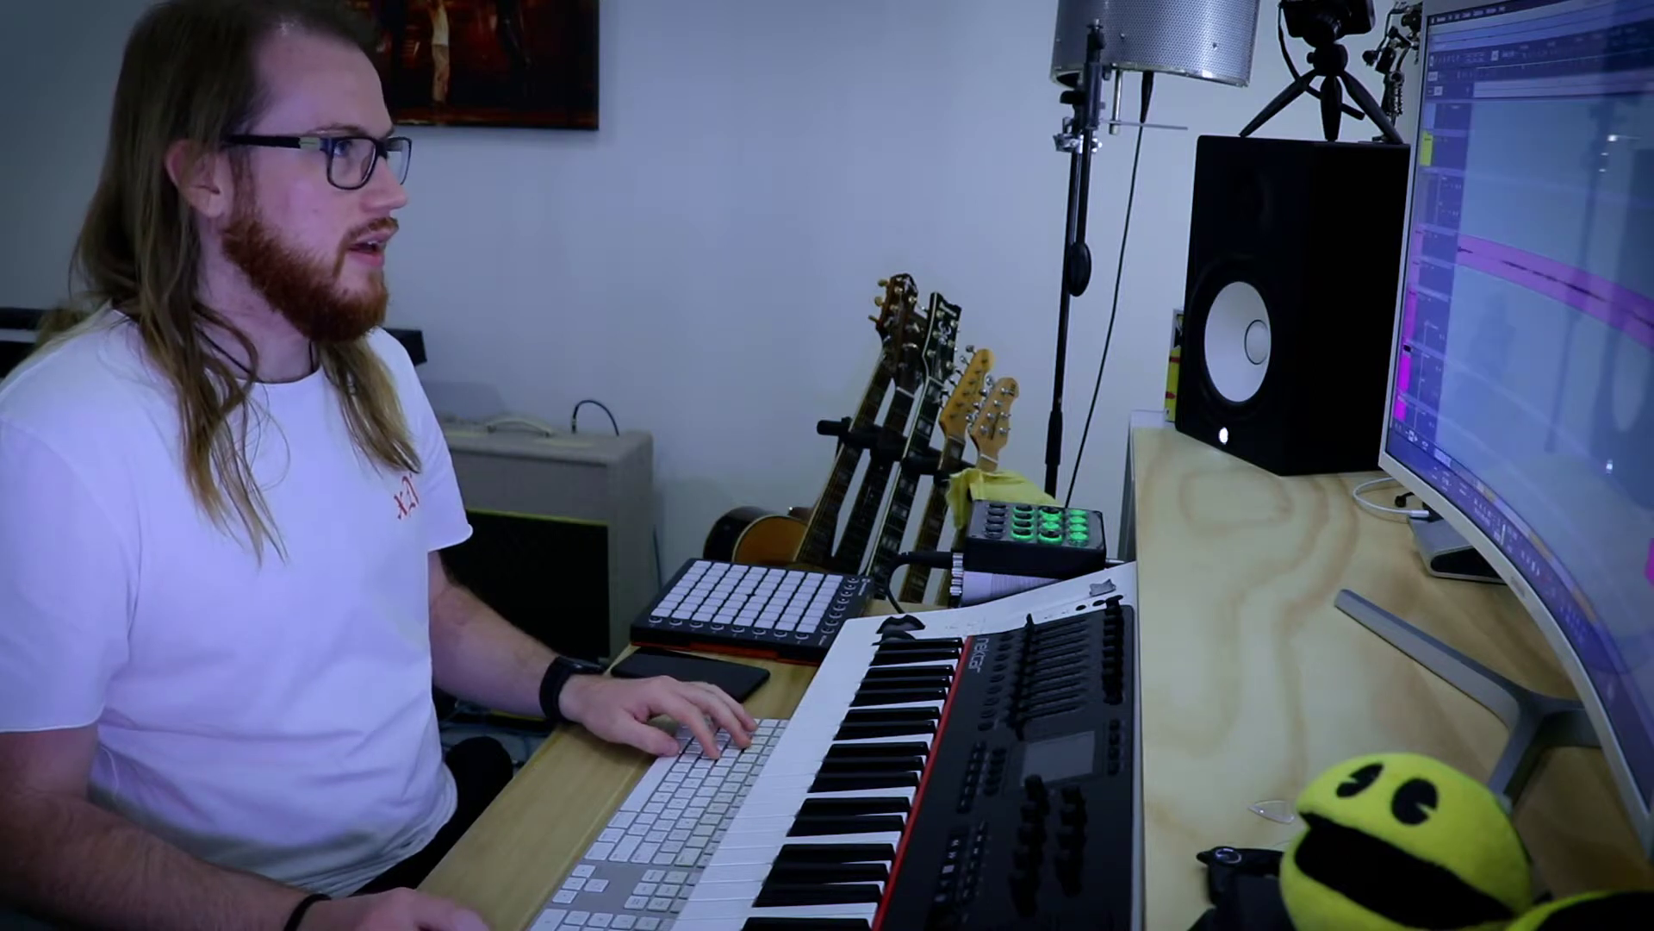
{"action": "scroll", "coordinate": [1534, 327], "scroll_direction": "left", "scroll_amount": 2}
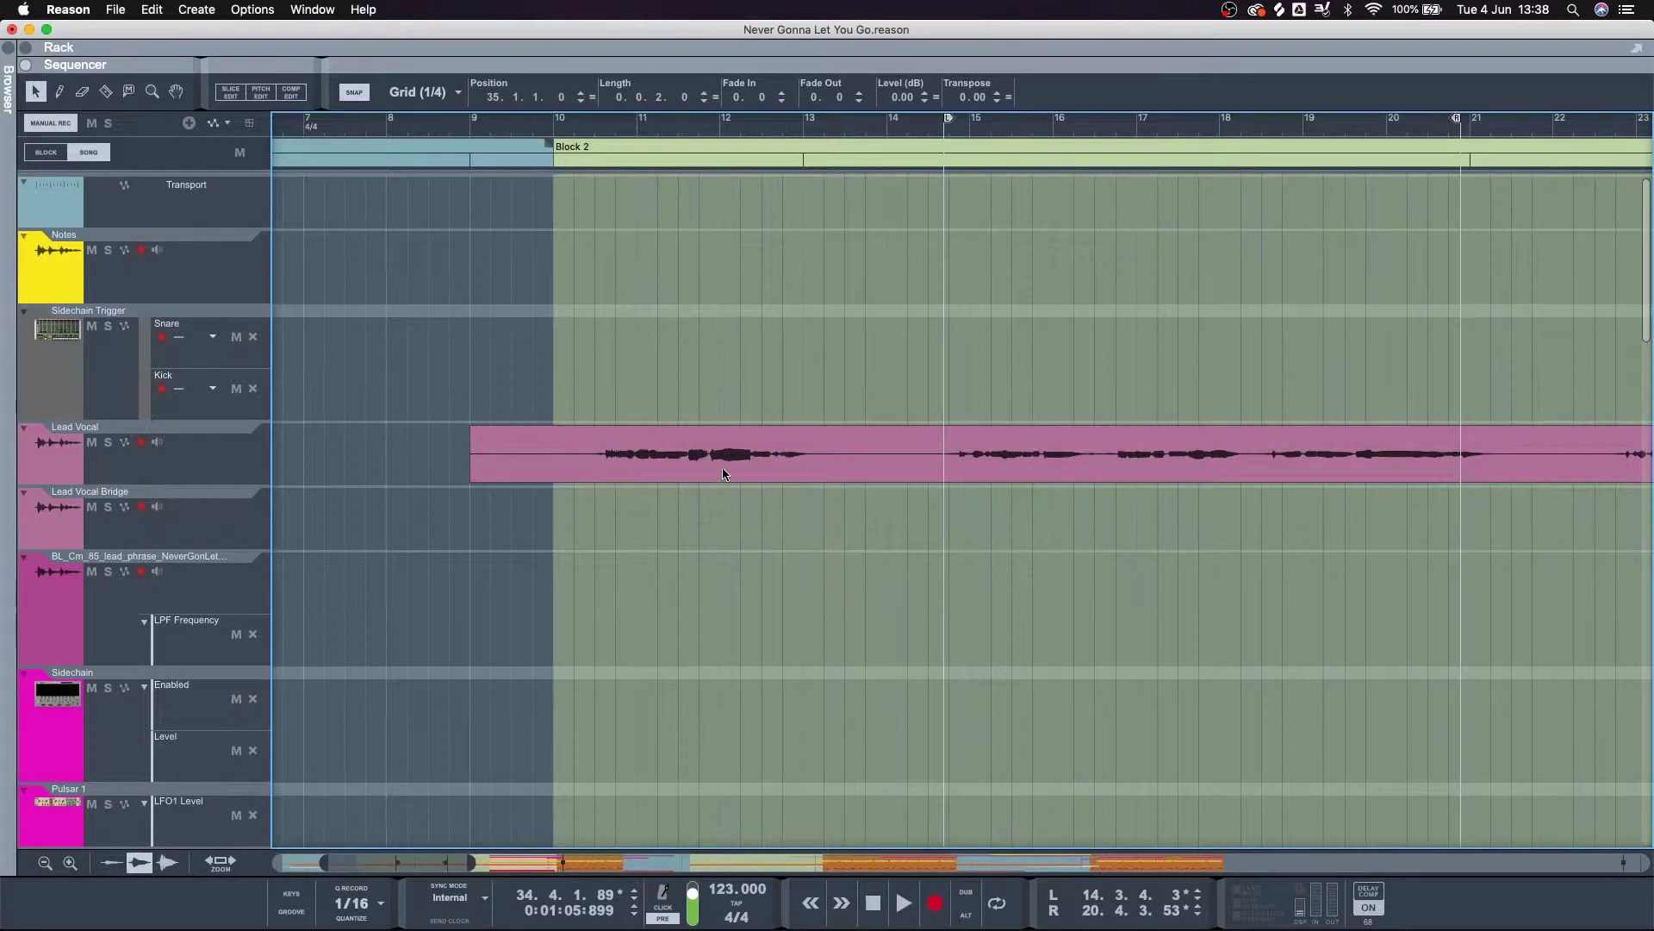
Open the Lead Vocal clip for pitch editing and examine its detected notes across Block 2.
{"action": "double_click", "coordinate": [722, 473]}
{"action": "scroll", "coordinate": [722, 421], "scroll_direction": "left", "scroll_amount": 10}
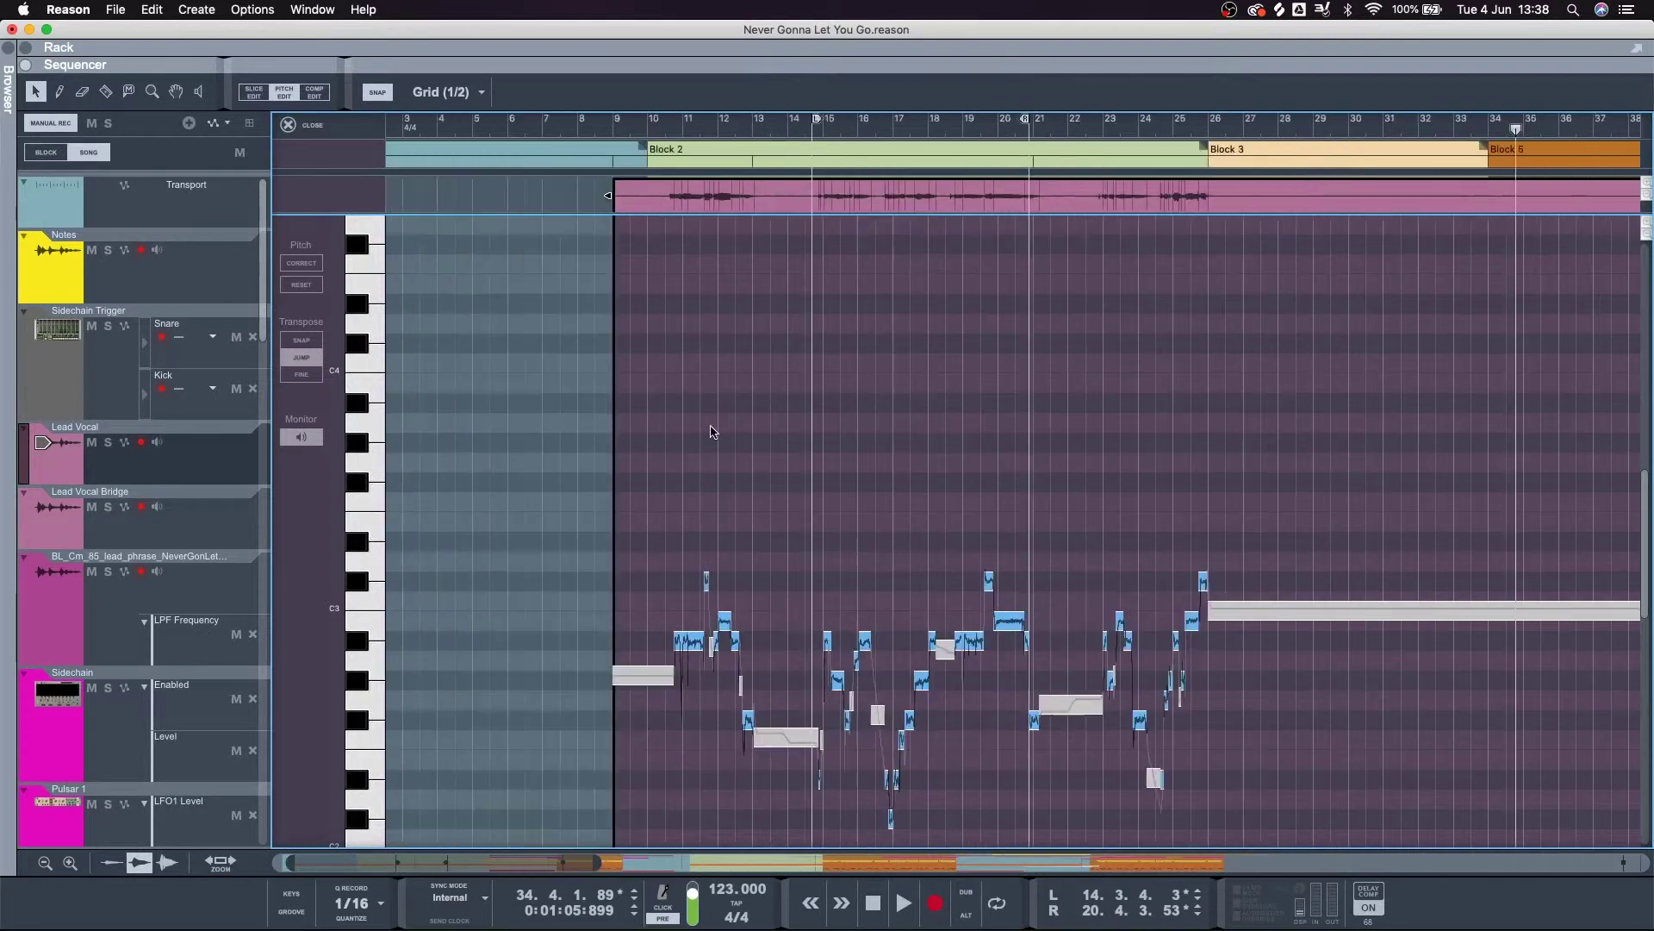
{"action": "scroll", "coordinate": [724, 434], "scroll_direction": "down", "scroll_amount": 3}
{"action": "scroll", "coordinate": [723, 427], "scroll_direction": "right", "scroll_amount": 6}
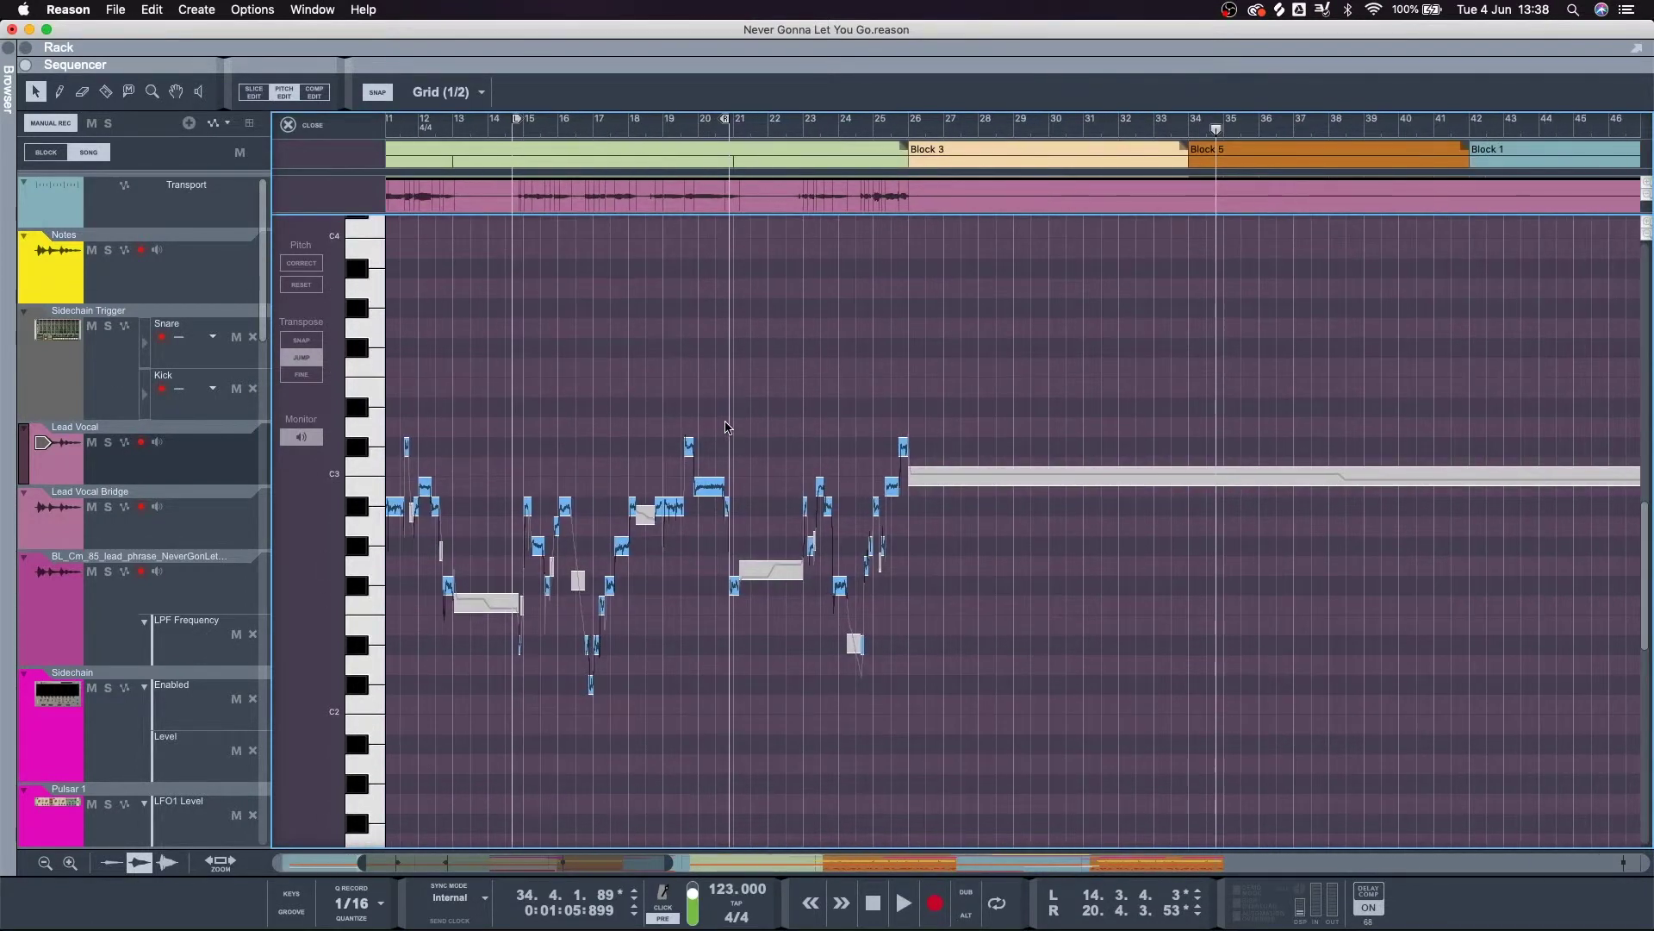
{"action": "scroll", "coordinate": [723, 428], "scroll_direction": "up", "scroll_amount": 1}
{"action": "scroll", "coordinate": [723, 428], "scroll_direction": "left", "scroll_amount": 6}
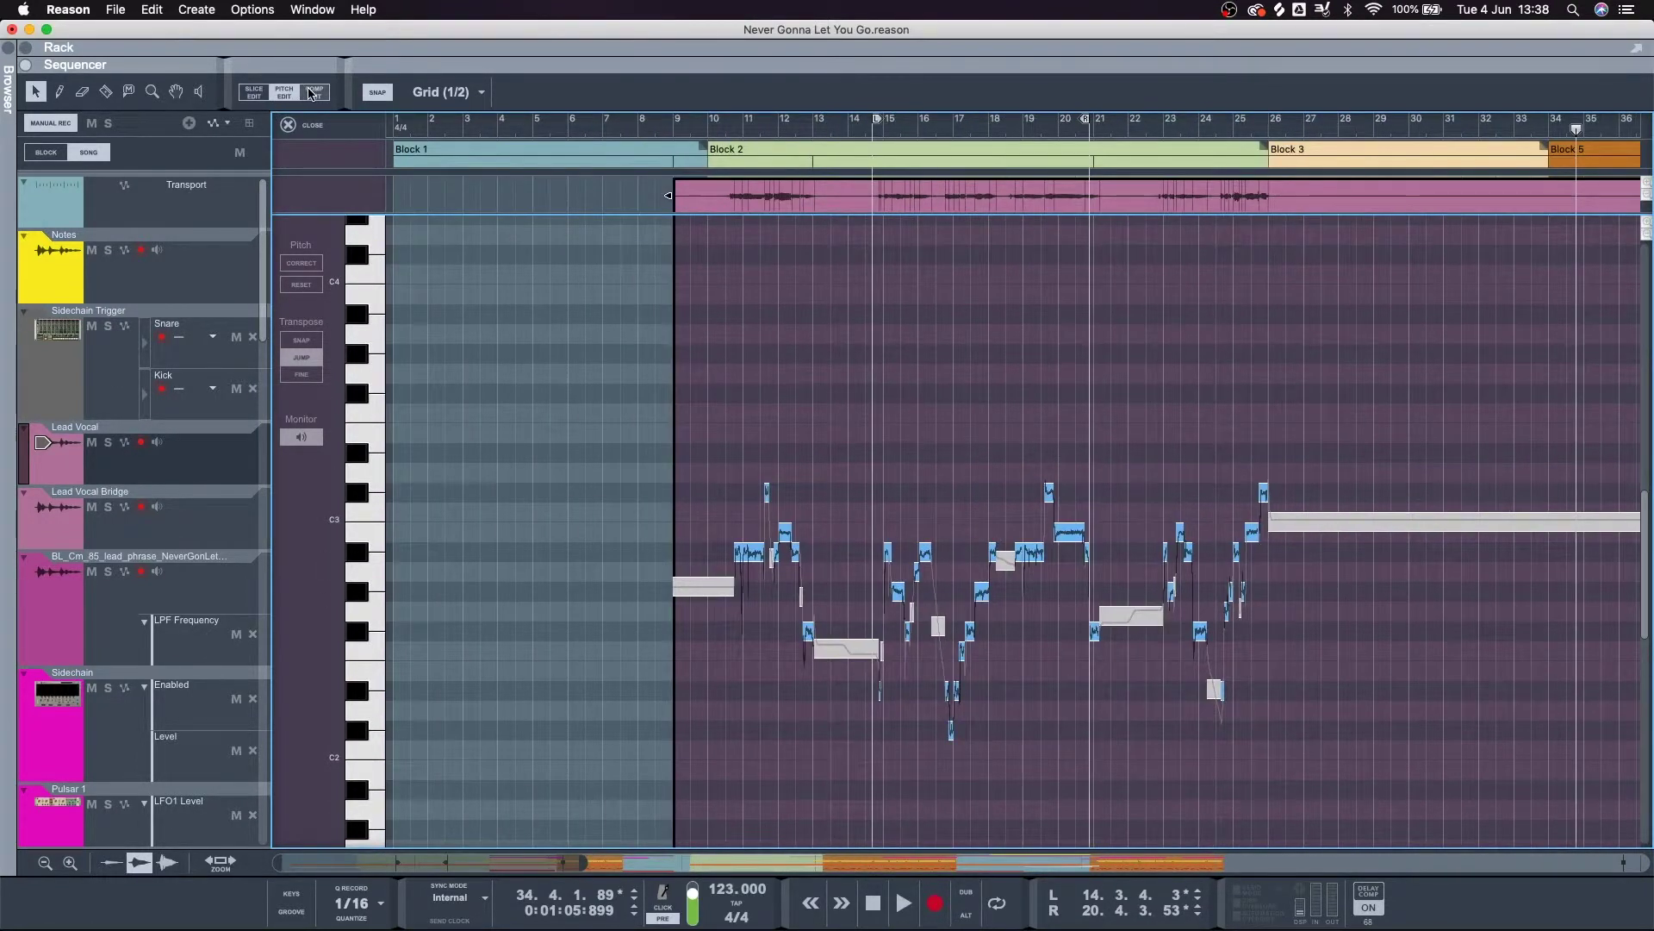
Switch the Lead Vocal clip to Comp Edit and select the Take 4 row.
{"action": "left_click", "coordinate": [313, 92]}
{"action": "scroll", "coordinate": [634, 500], "scroll_direction": "left", "scroll_amount": 8}
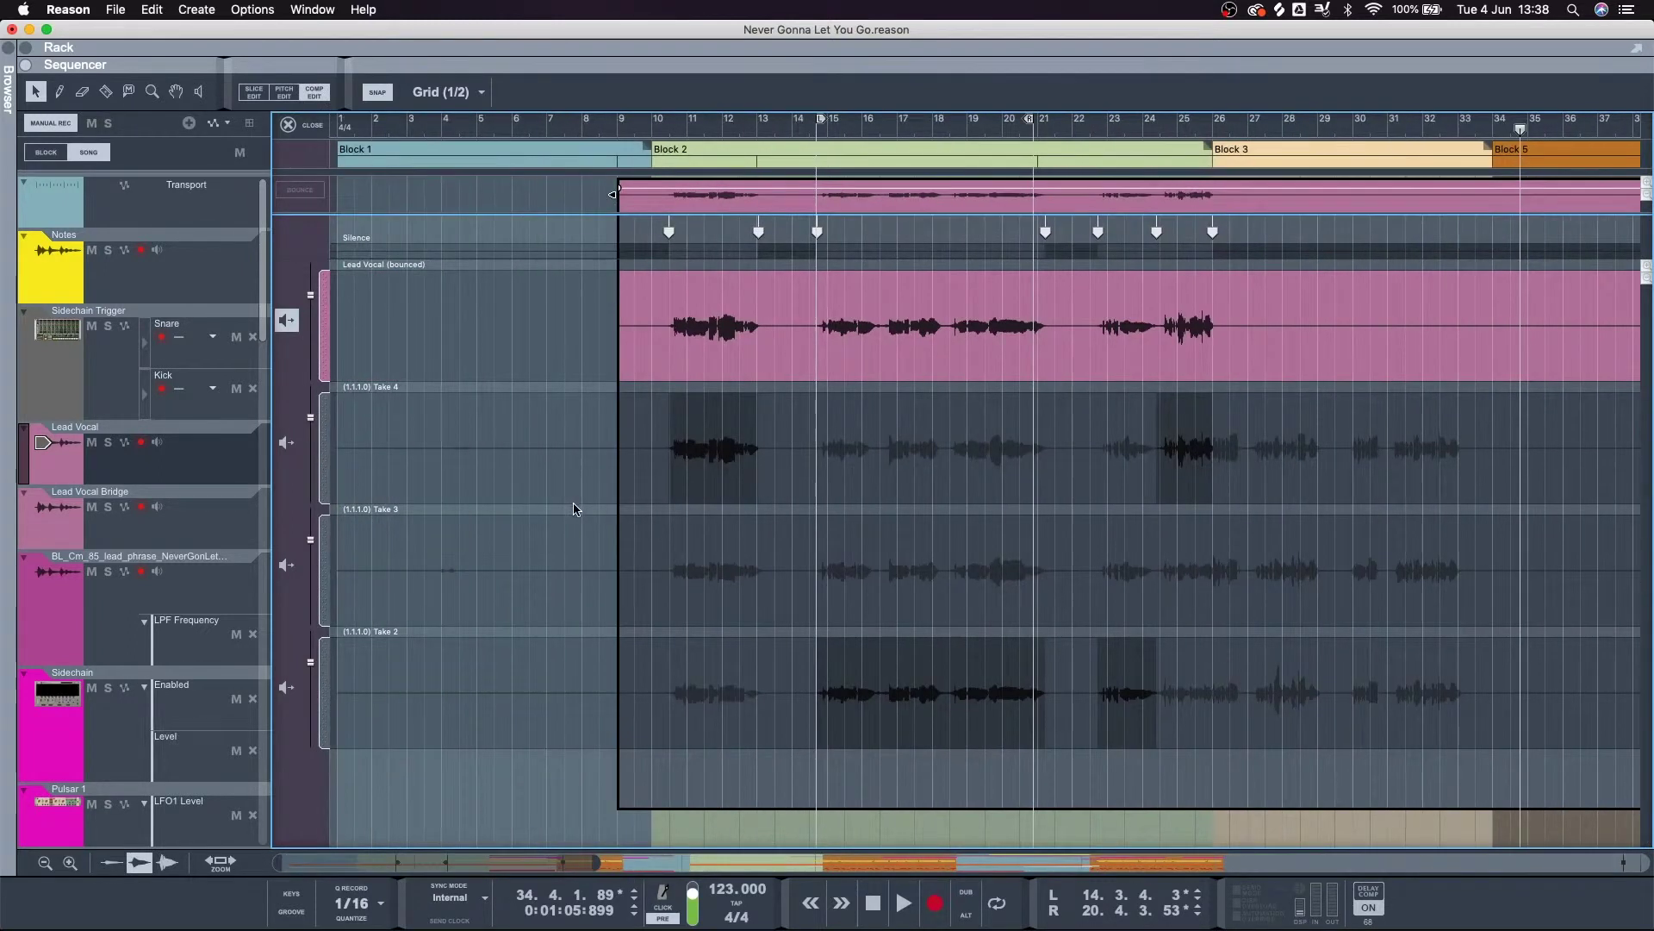
{"action": "scroll", "coordinate": [575, 509], "scroll_direction": "right", "scroll_amount": 2}
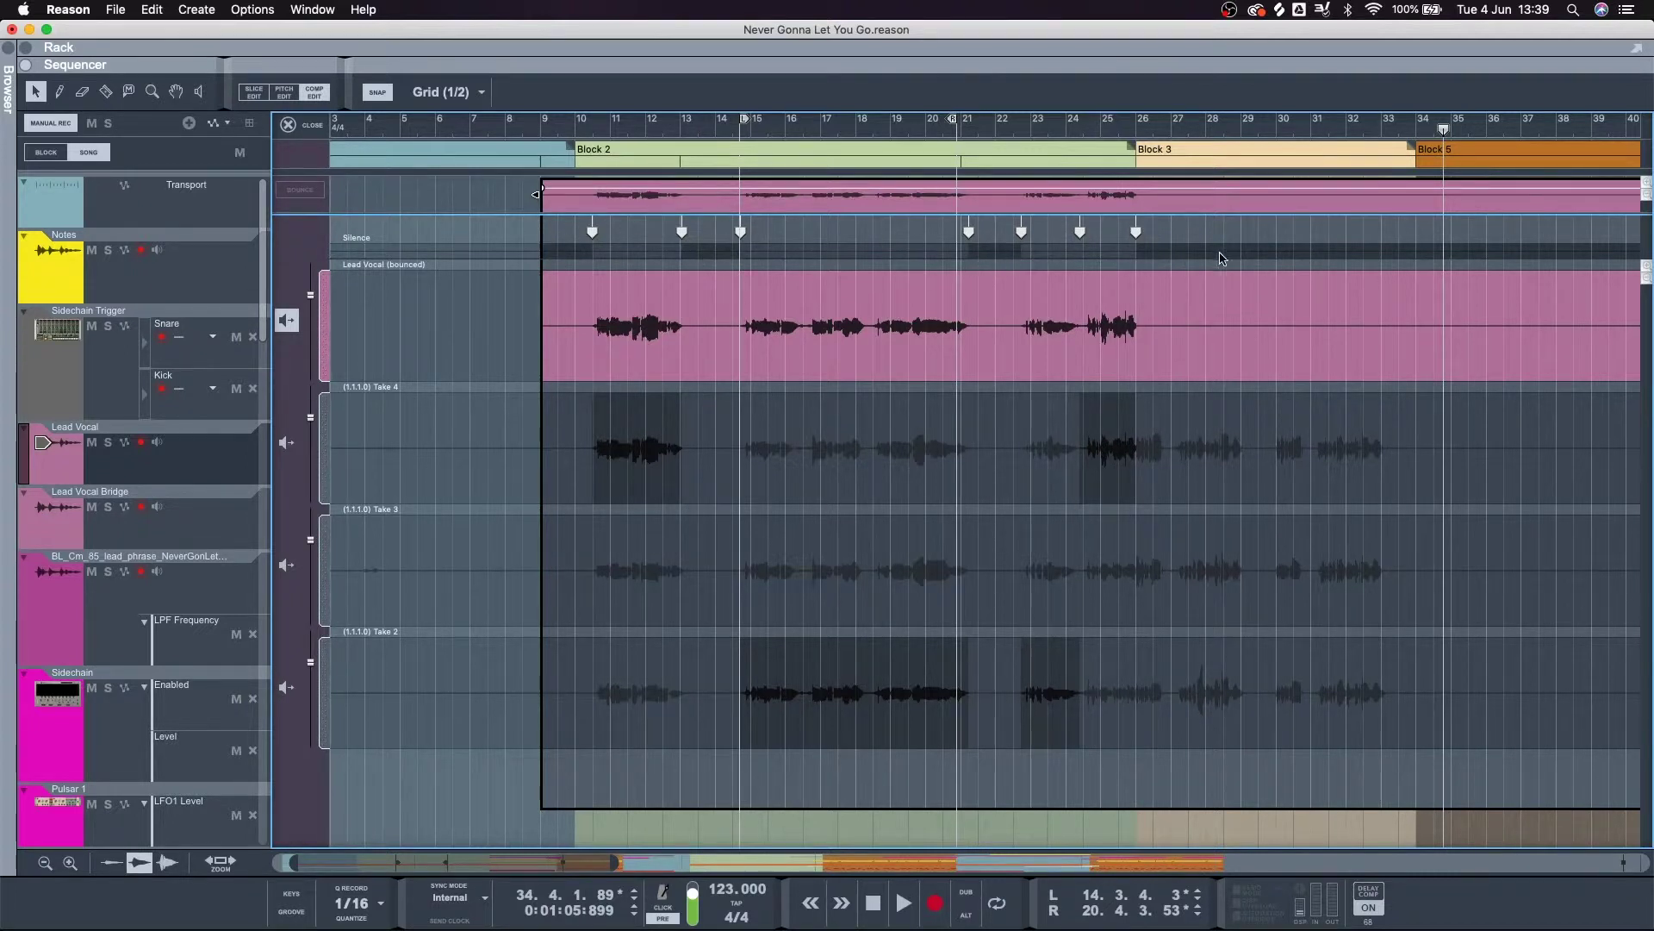
{"action": "left_click", "coordinate": [629, 489]}
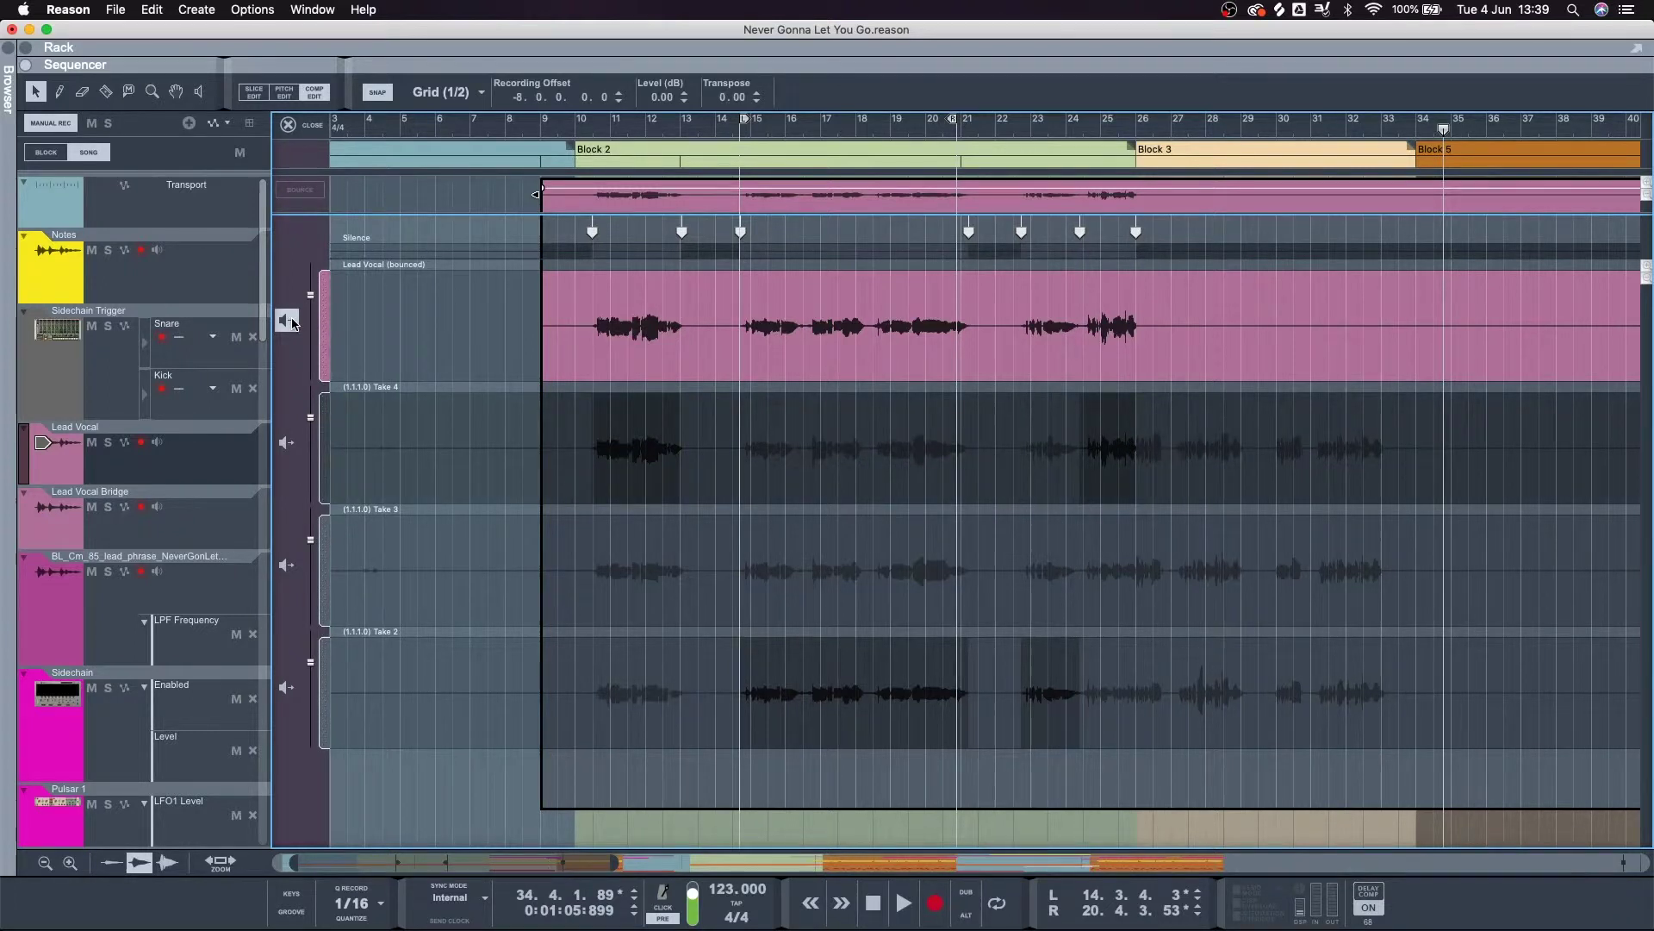
Activate Takes 4, 3 and 2 one at a time as the monitored take, ending back on the Lead Vocal (bounced) row.
{"action": "left_click", "coordinate": [288, 445]}
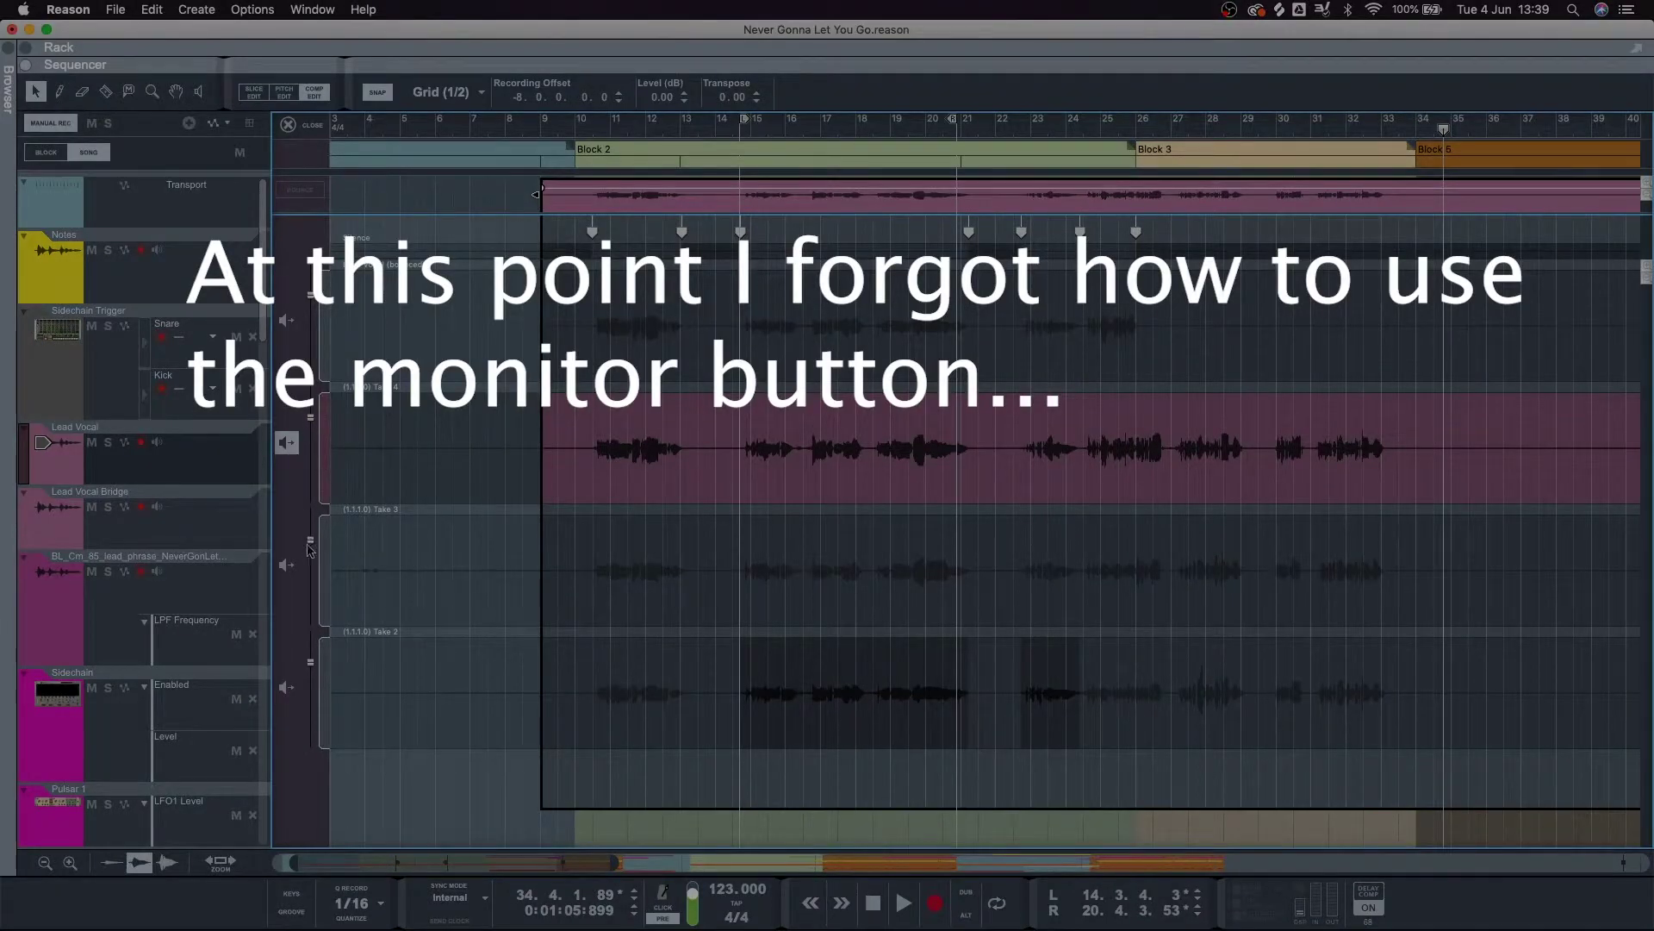
{"action": "left_click", "coordinate": [288, 323]}
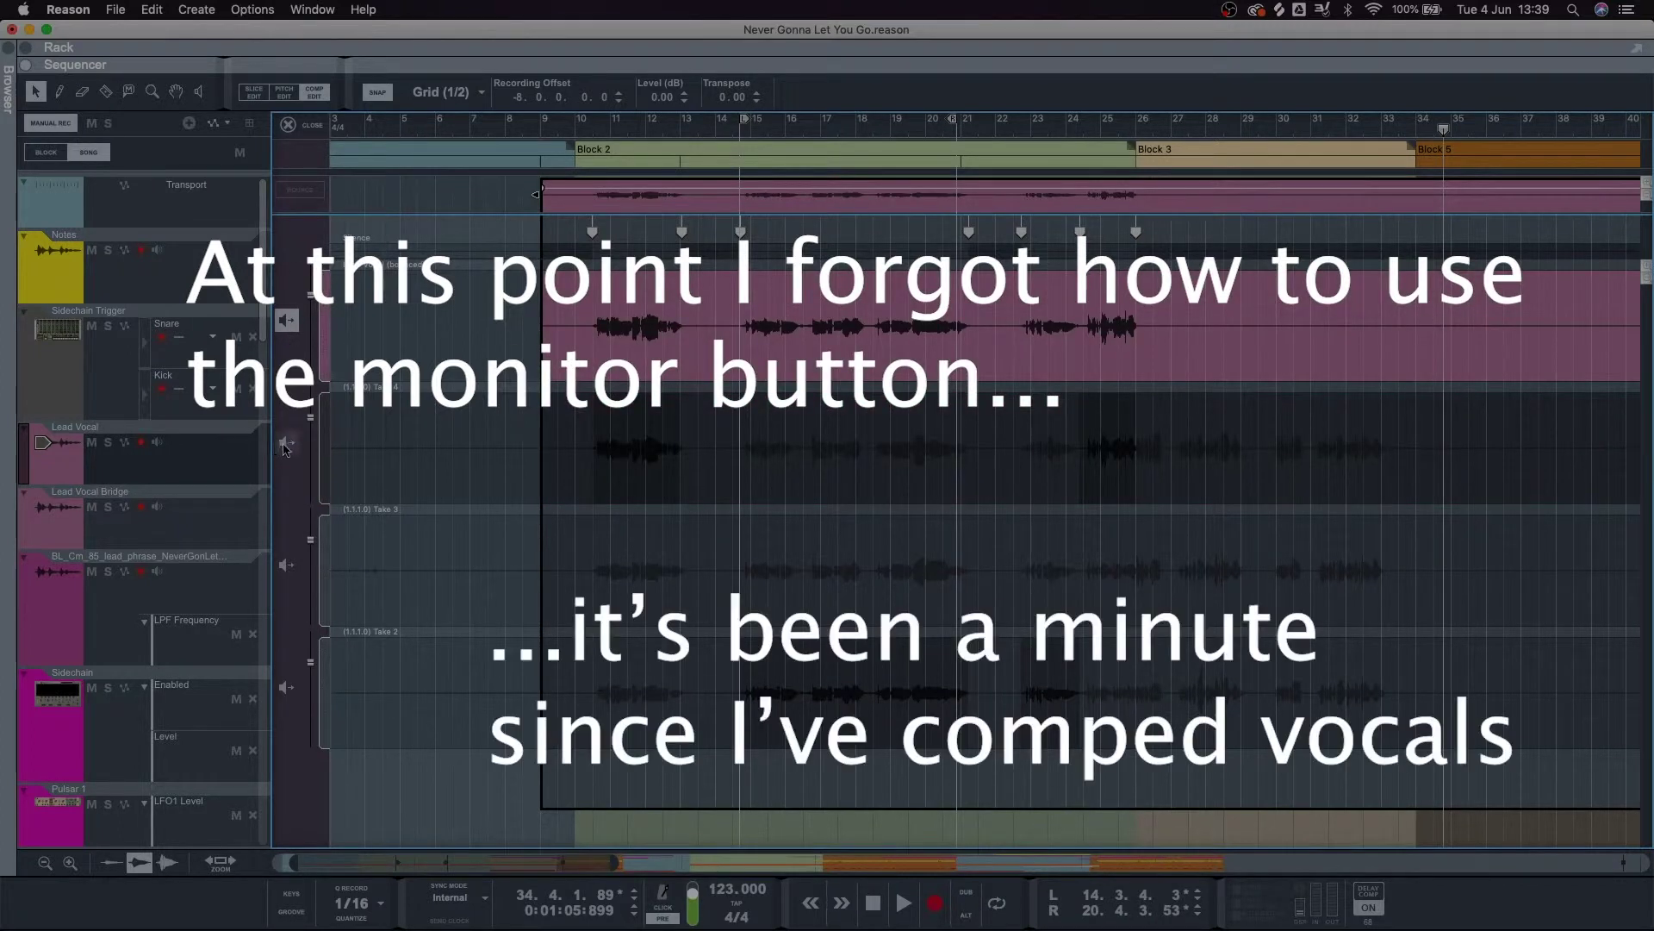
{"action": "left_click", "coordinate": [288, 443]}
{"action": "left_click", "coordinate": [289, 566]}
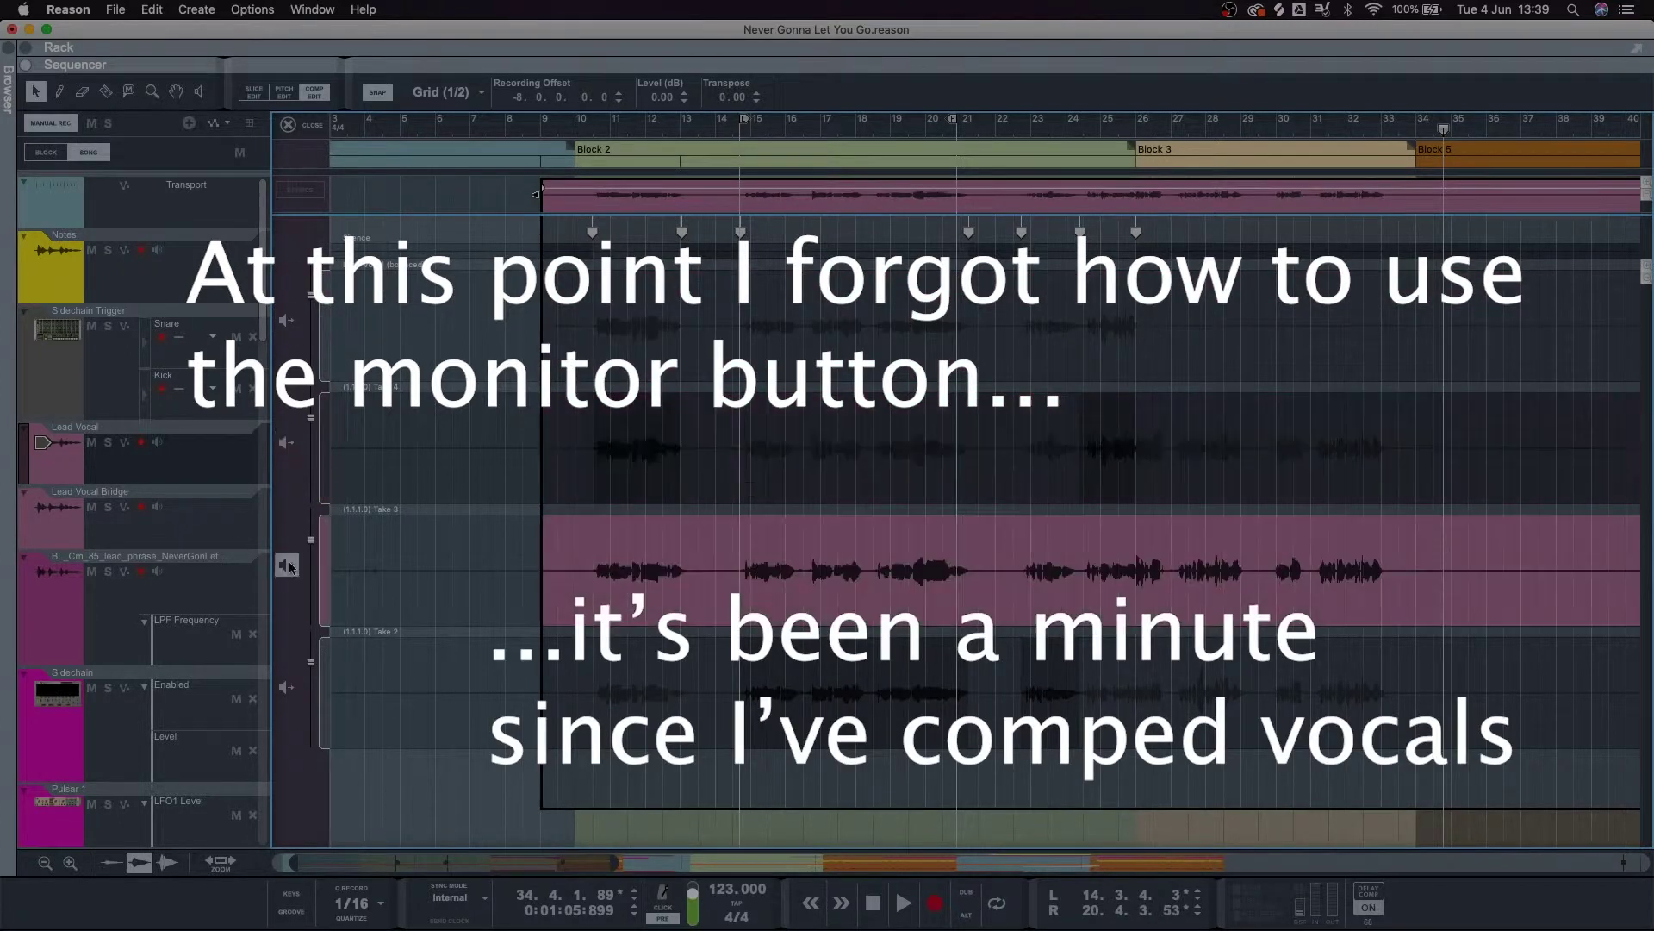
{"action": "left_click", "coordinate": [286, 688]}
{"action": "left_click", "coordinate": [287, 320]}
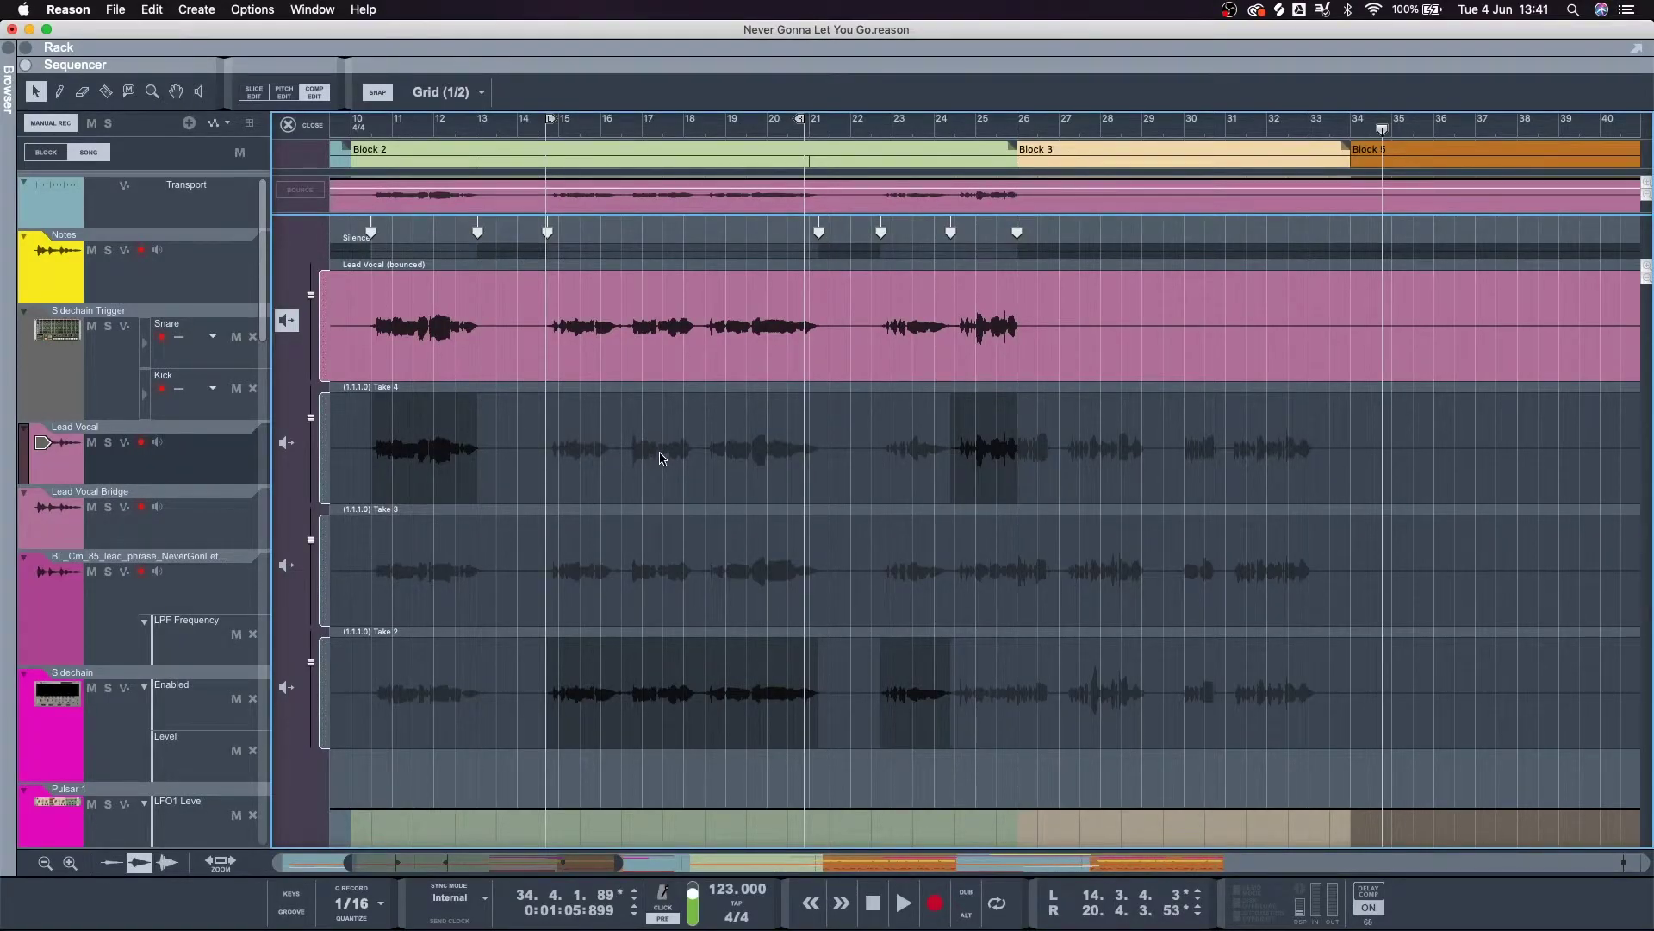
{"action": "scroll", "coordinate": [663, 463], "scroll_direction": "left", "scroll_amount": 8}
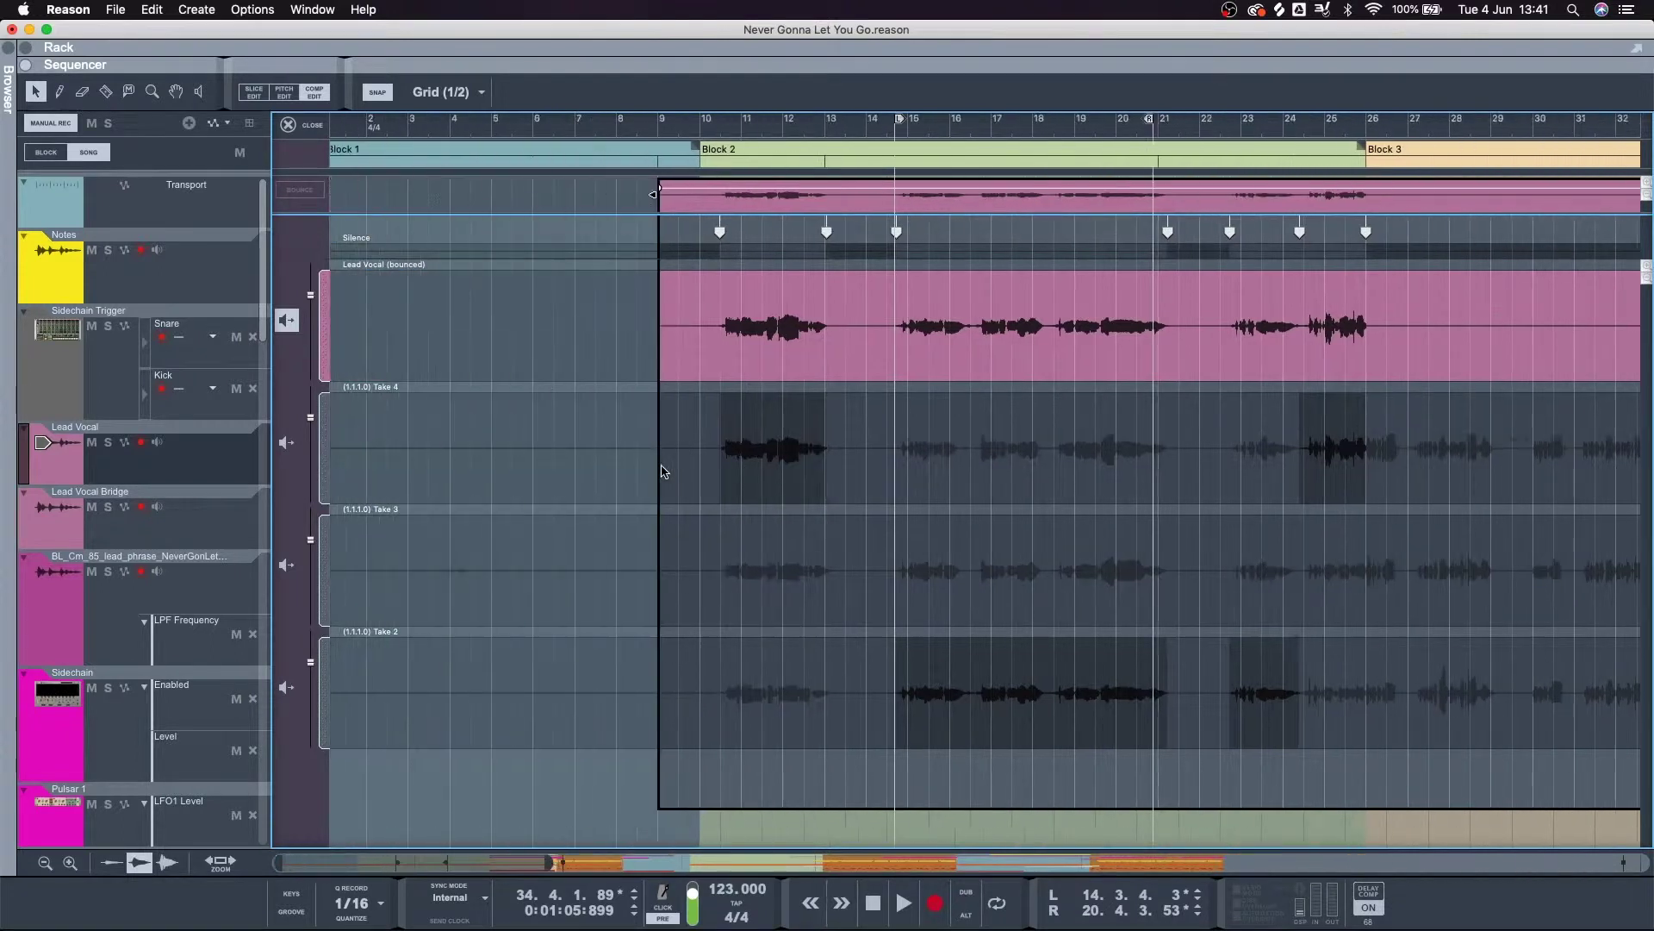
{"action": "scroll", "coordinate": [663, 465], "scroll_direction": "right", "scroll_amount": 8}
{"action": "scroll", "coordinate": [664, 466], "scroll_direction": "left", "scroll_amount": 4}
{"action": "scroll", "coordinate": [663, 468], "scroll_direction": "left", "scroll_amount": 1}
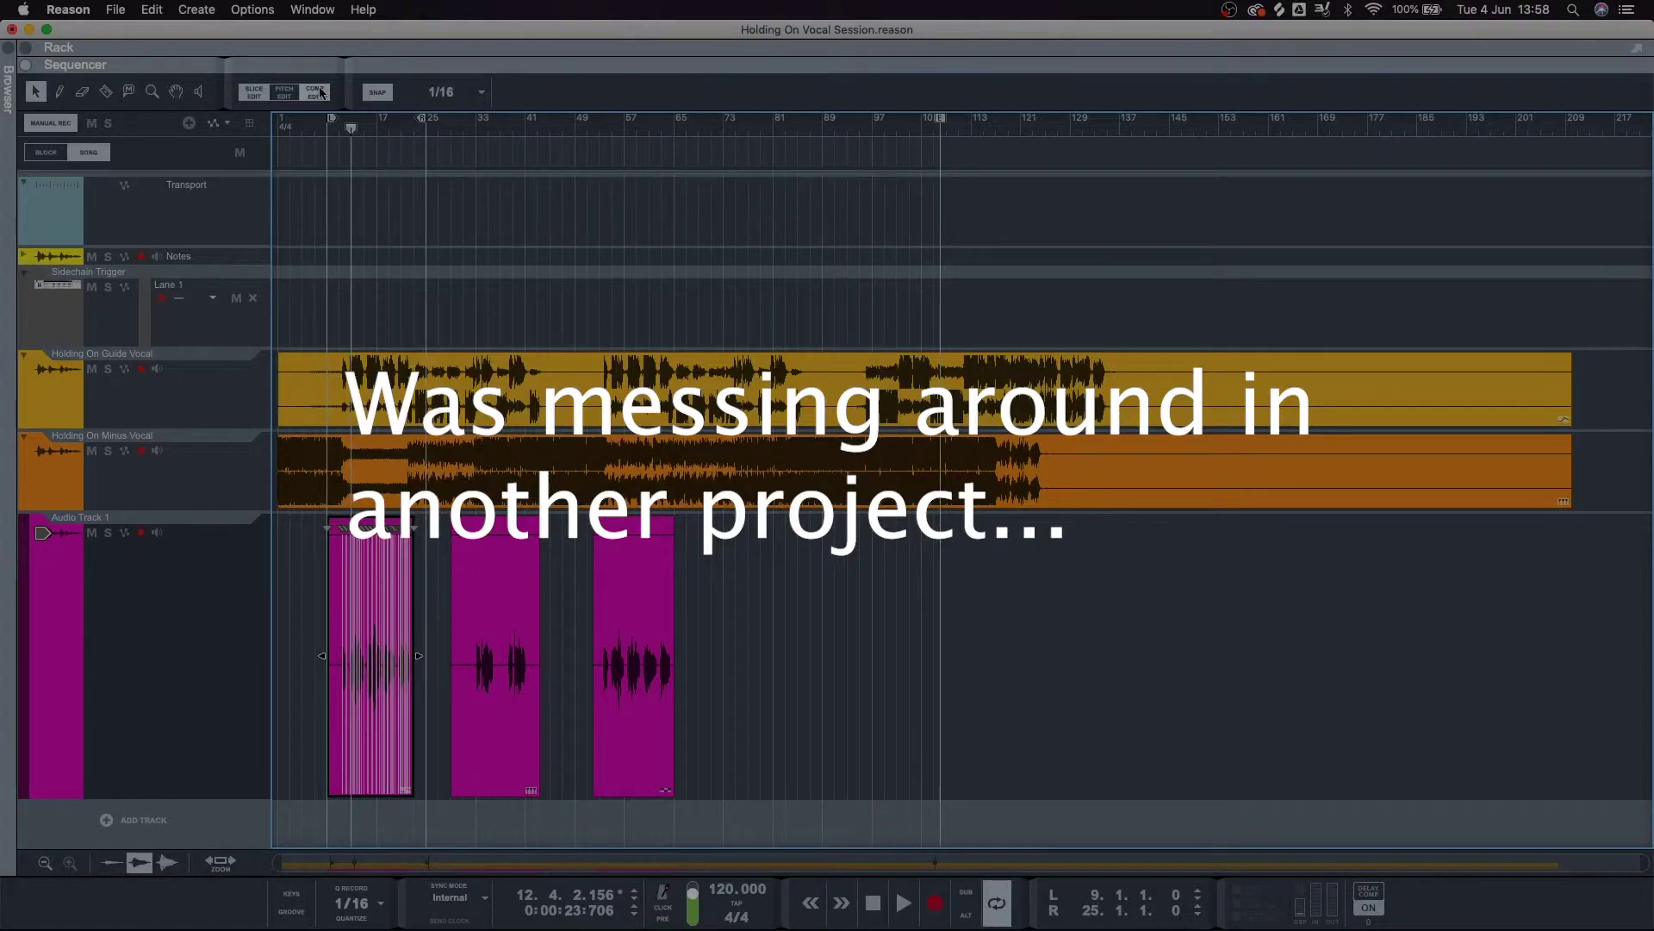
Open Audio Track 1's first clip in Comp Edit in the Holding On Vocal Session and try razor cuts in Take 19 near bars 12 and 14.
{"action": "left_click", "coordinate": [316, 92]}
{"action": "left_click", "coordinate": [284, 339]}
{"action": "key", "text": "r"}
{"action": "left_click", "coordinate": [716, 489]}
{"action": "left_click", "coordinate": [769, 502]}
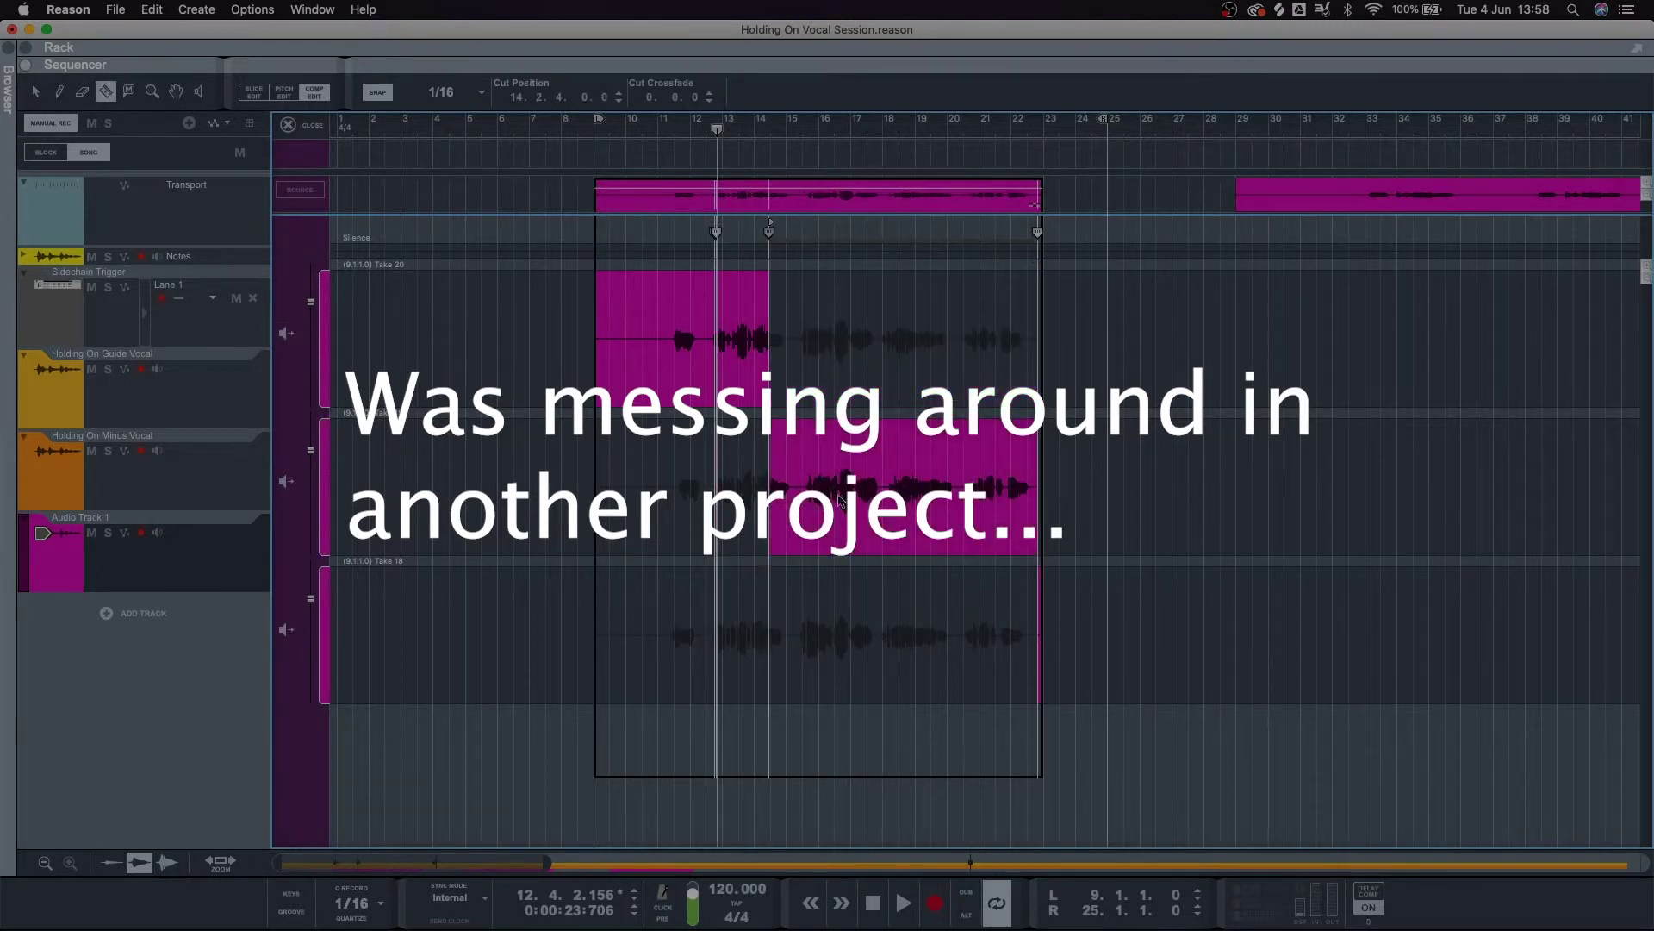
{"action": "key", "text": "super+z"}
{"action": "key", "text": "q"}
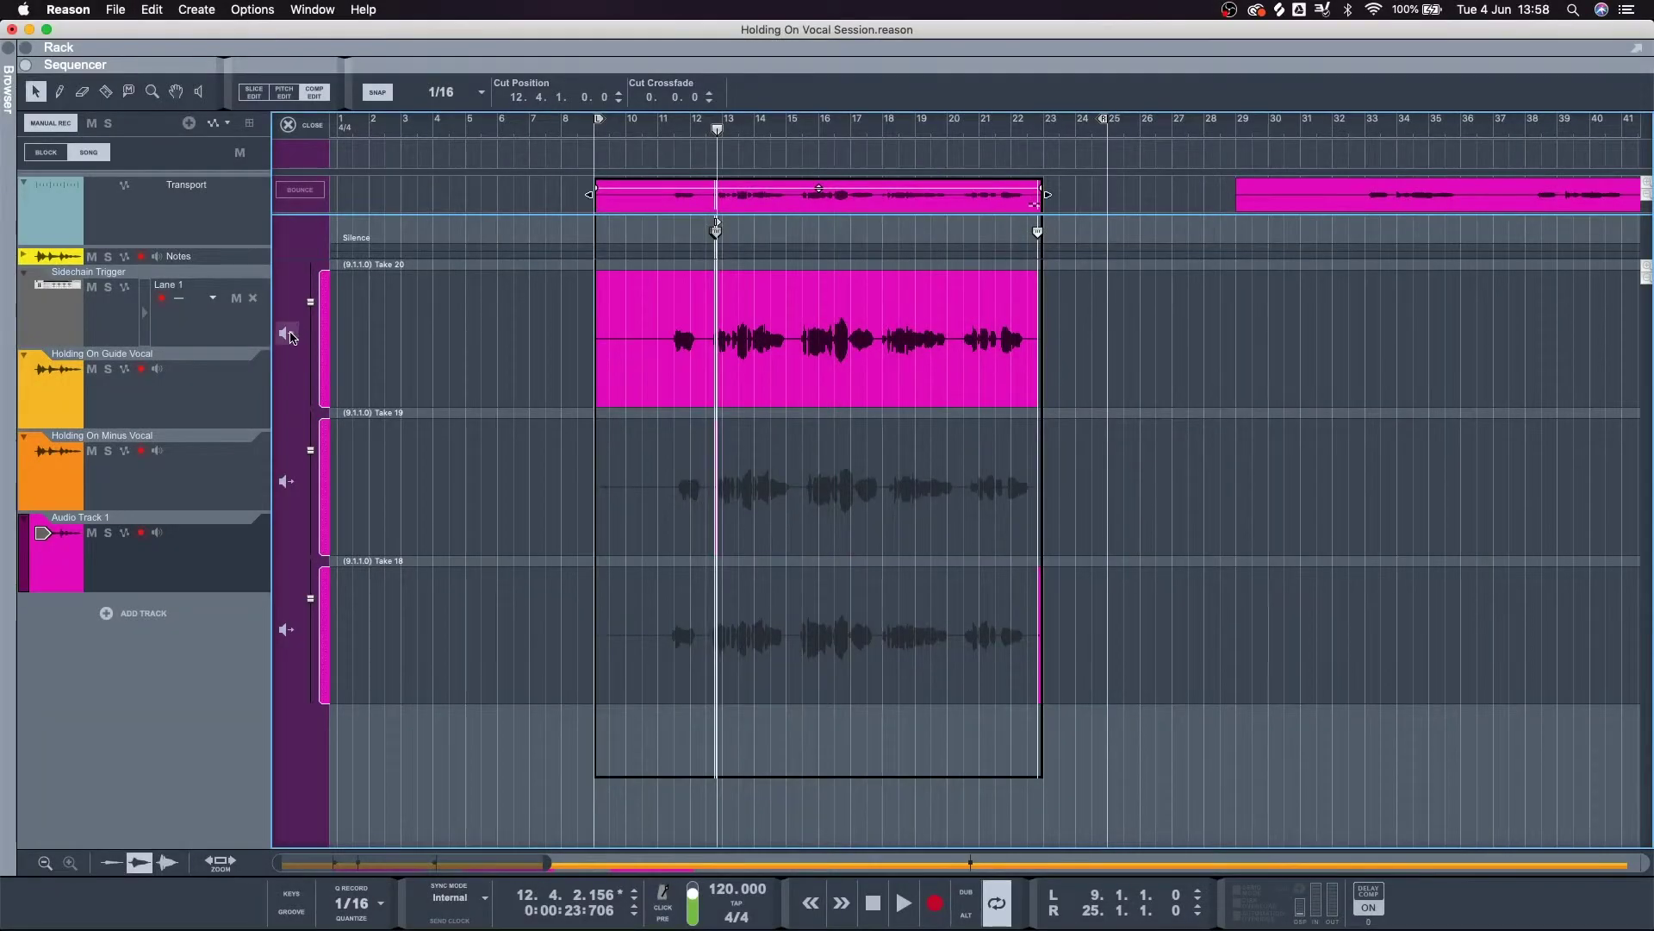
Toggle Take 20's monitoring and try another razor cut in the Take 19 row.
{"action": "left_click", "coordinate": [296, 342]}
{"action": "key", "text": "r"}
{"action": "left_click", "coordinate": [786, 517]}
{"action": "key", "text": "super+z"}
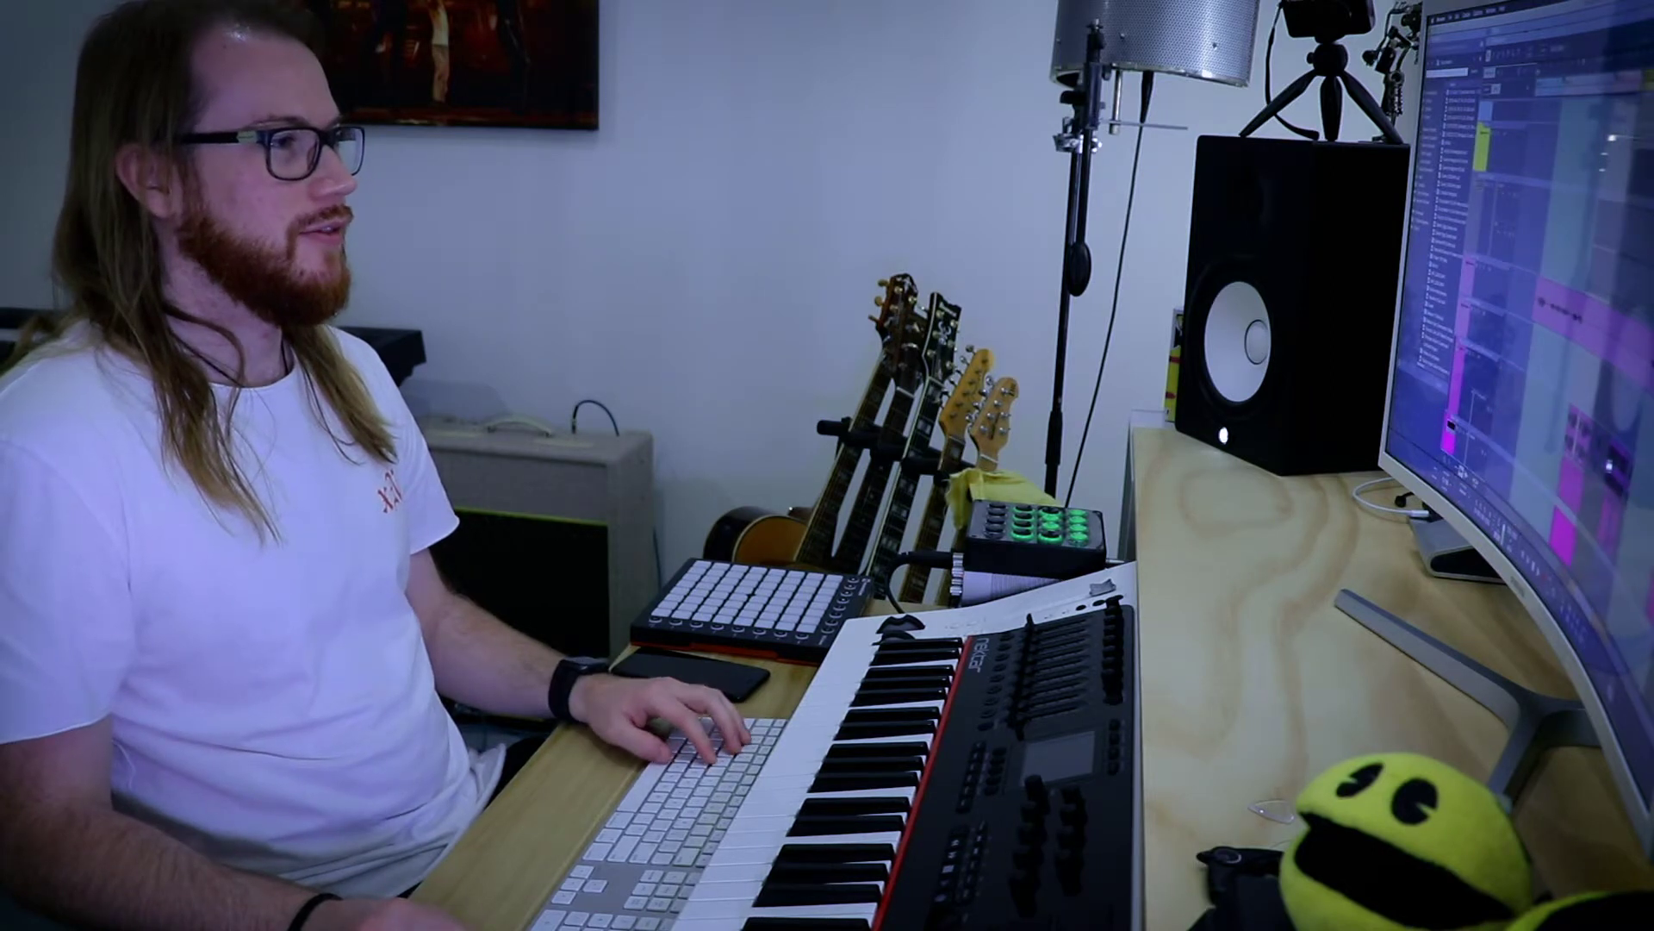
Try the Razor tool on Takes 4 and 3 of the Lead Vocal comp, shifting Take 3's recording offset to -11 bars.
{"action": "key", "text": "Return"}
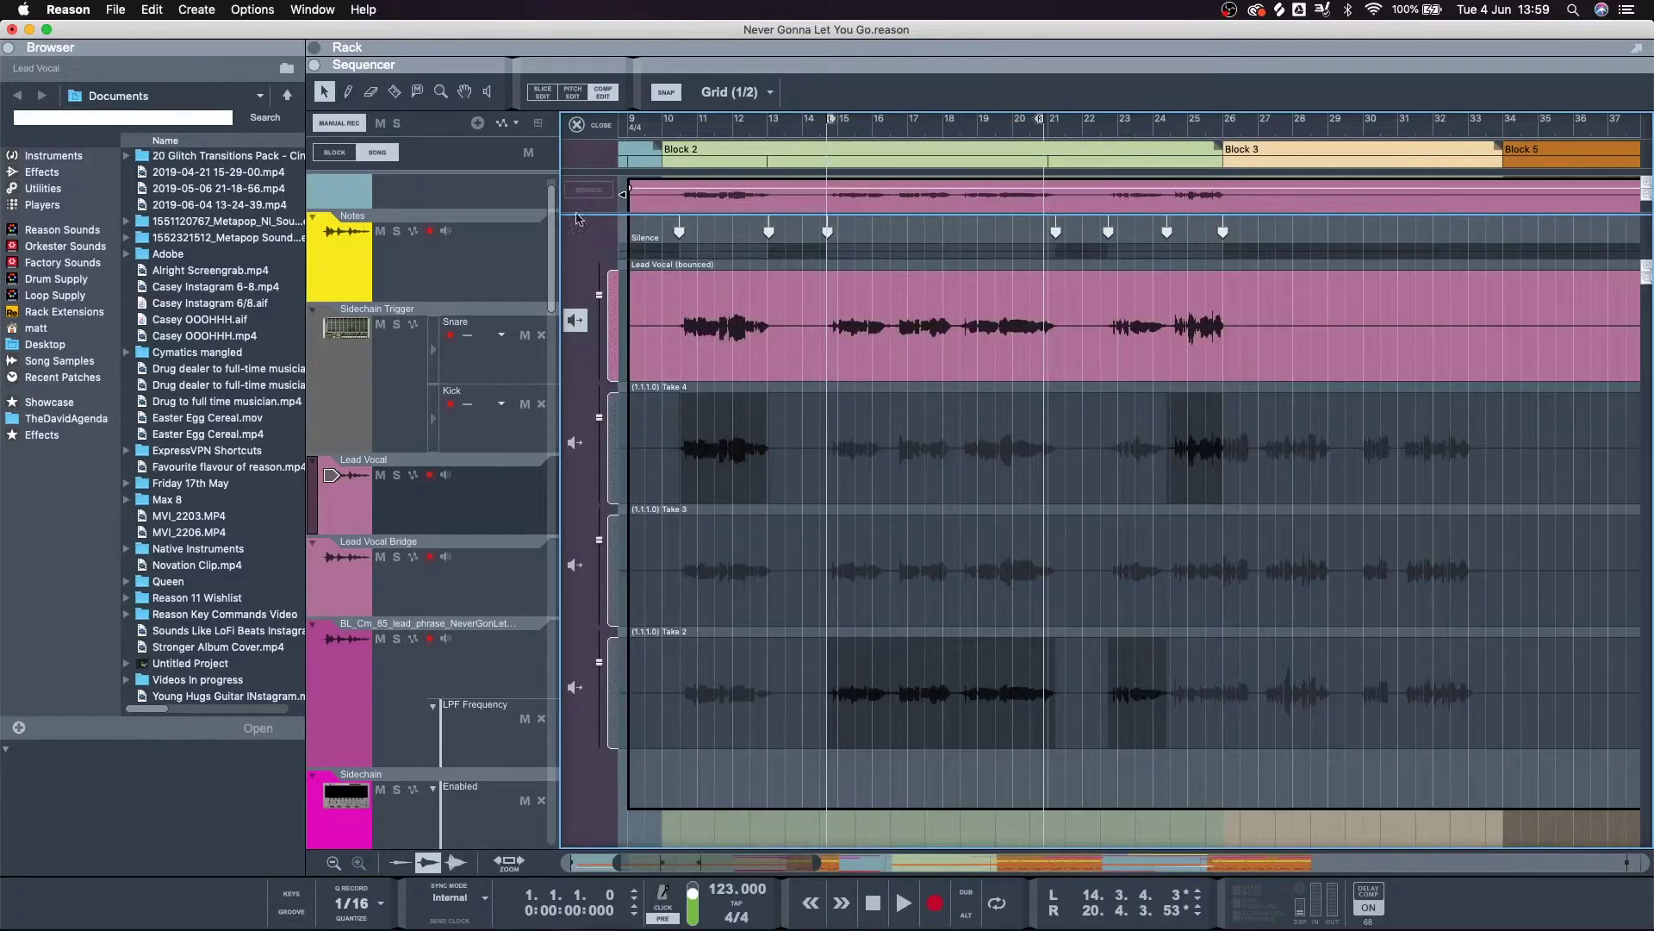
{"action": "key", "text": "r"}
{"action": "left_click", "coordinate": [823, 445]}
{"action": "left_click", "coordinate": [1076, 587]}
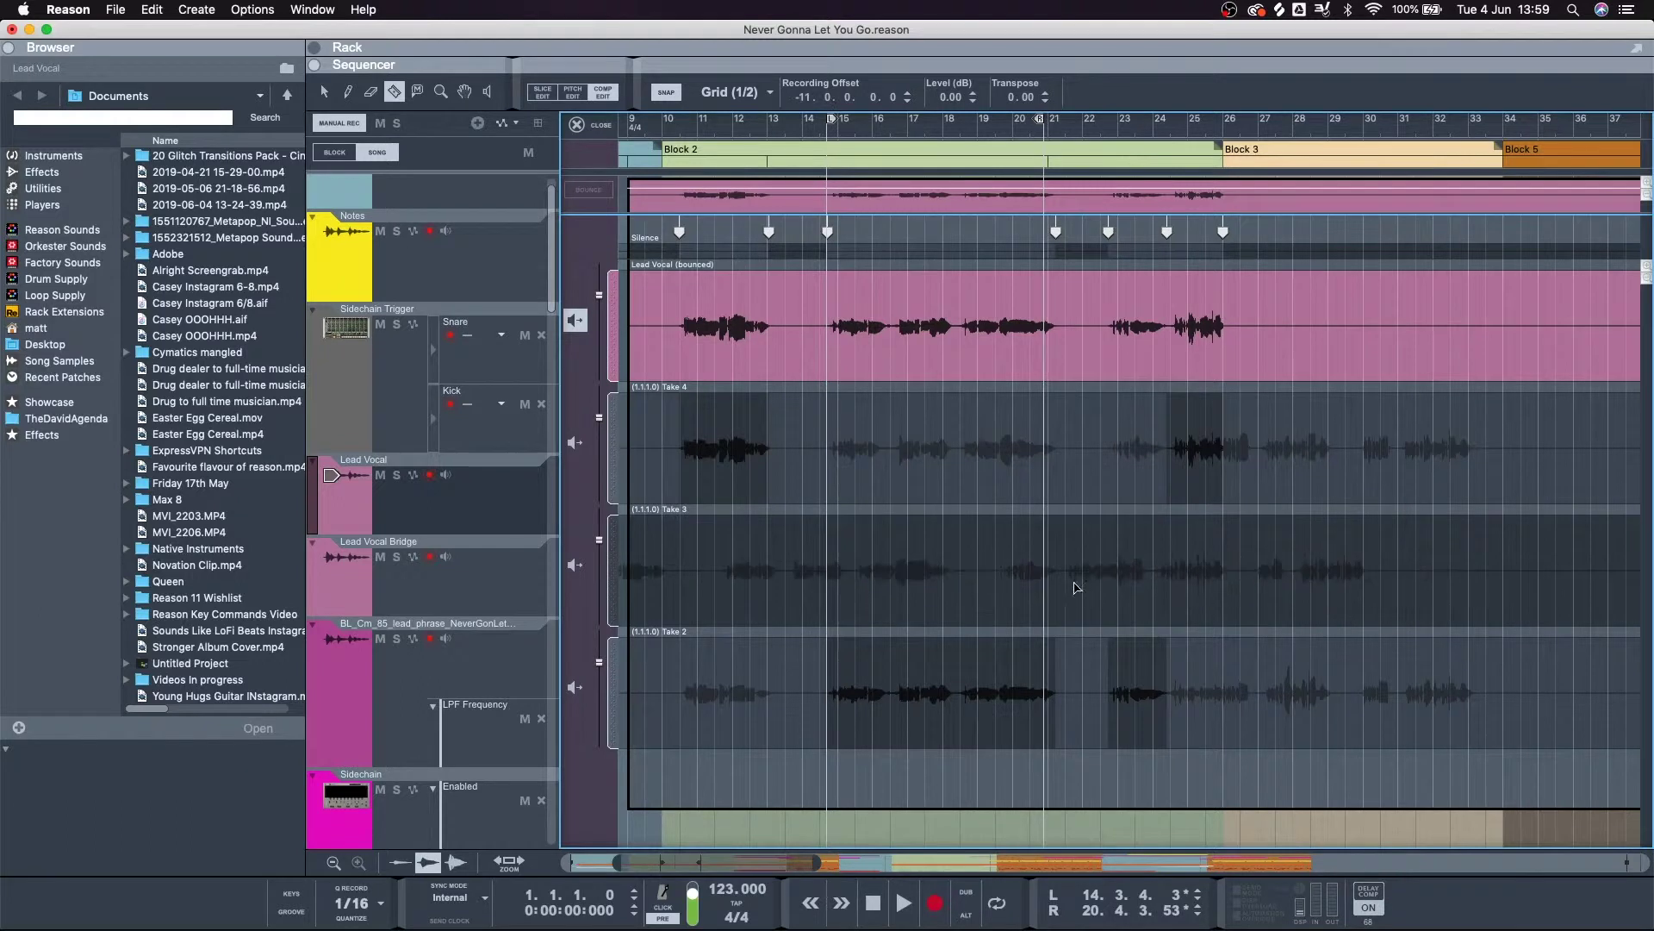
{"action": "left_click", "coordinate": [995, 480]}
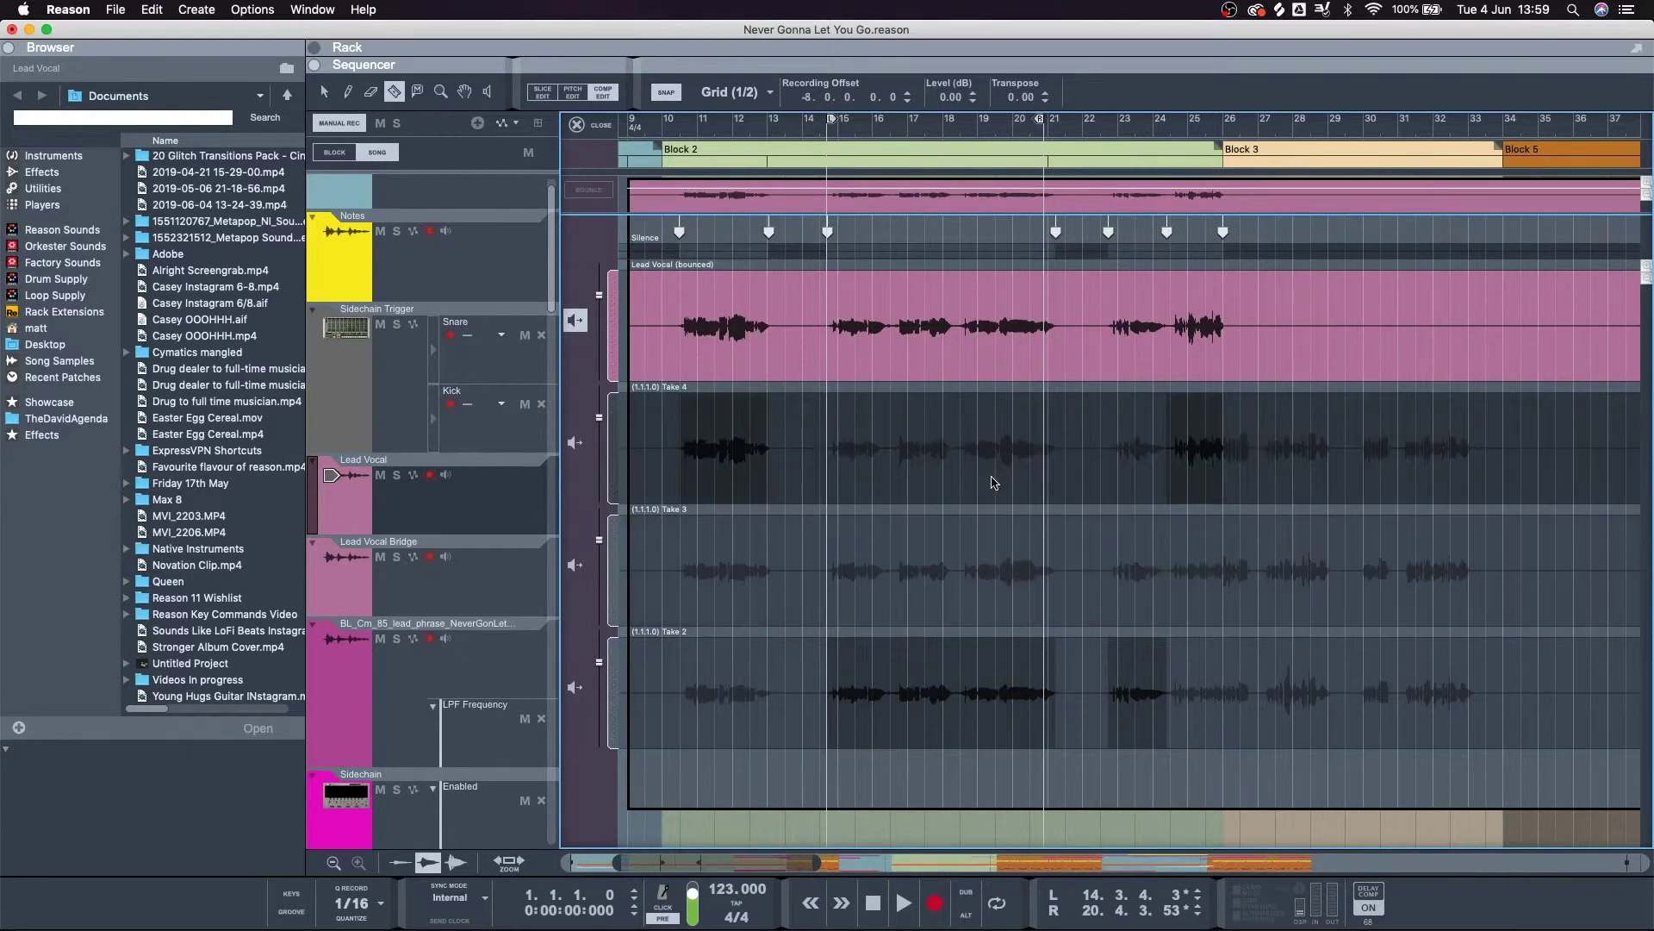
Hide the browser and toggle monitoring of the Lead Vocal (bounced) row to compare it with the comped take segments.
{"action": "key", "text": "F3"}
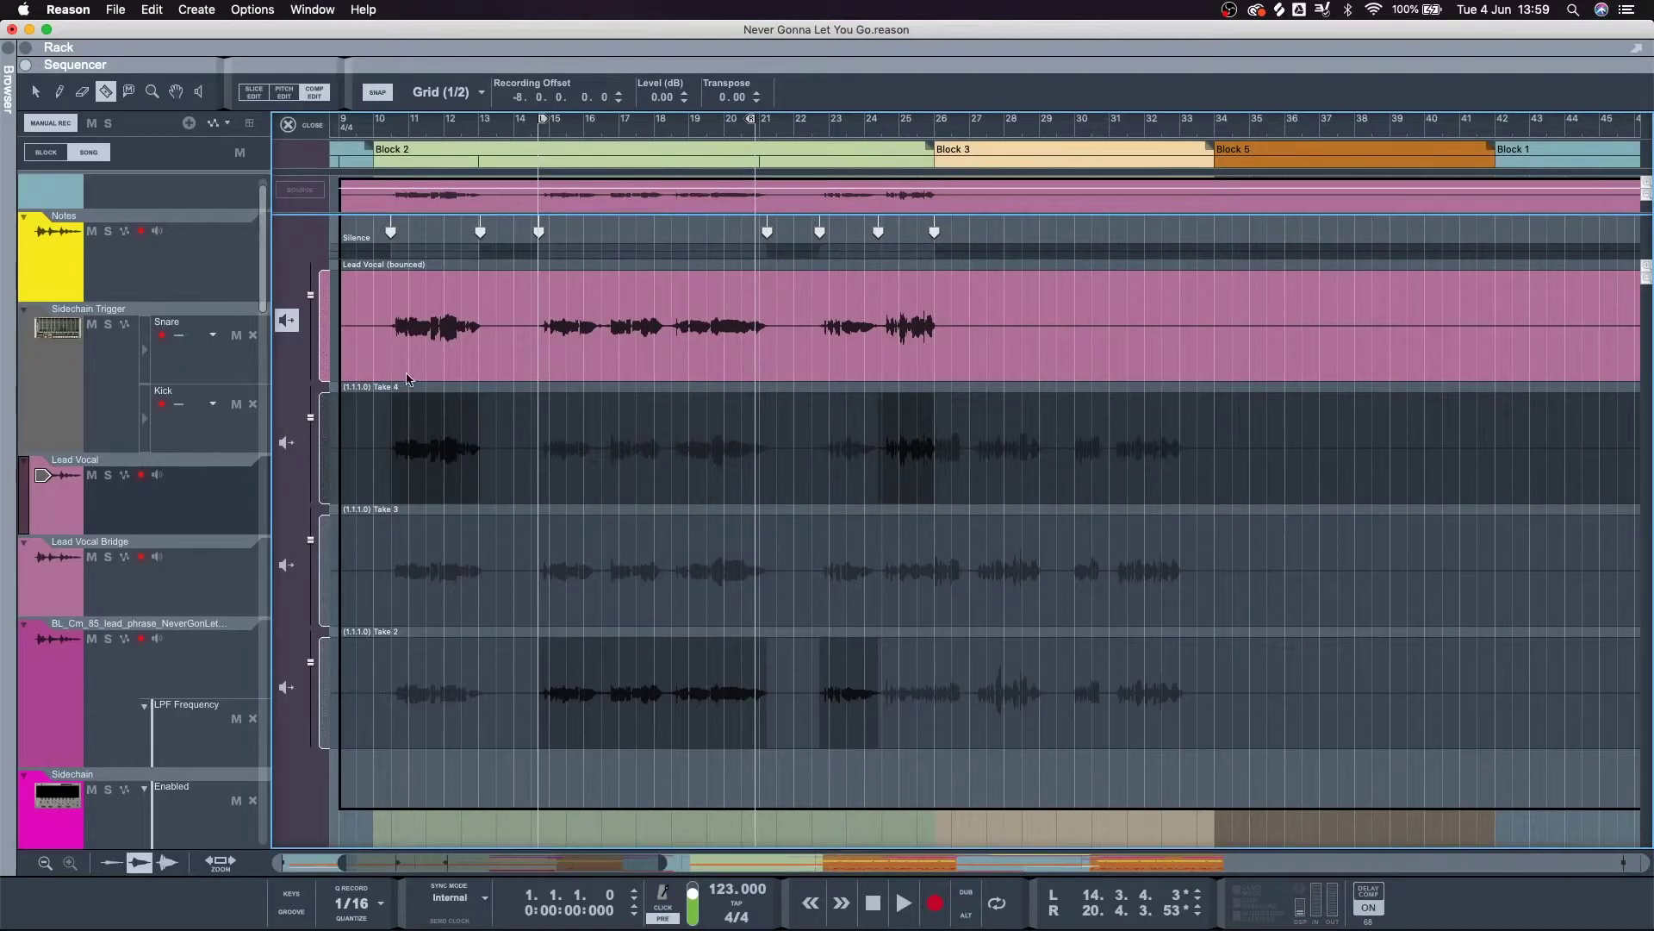
{"action": "left_click", "coordinate": [290, 321]}
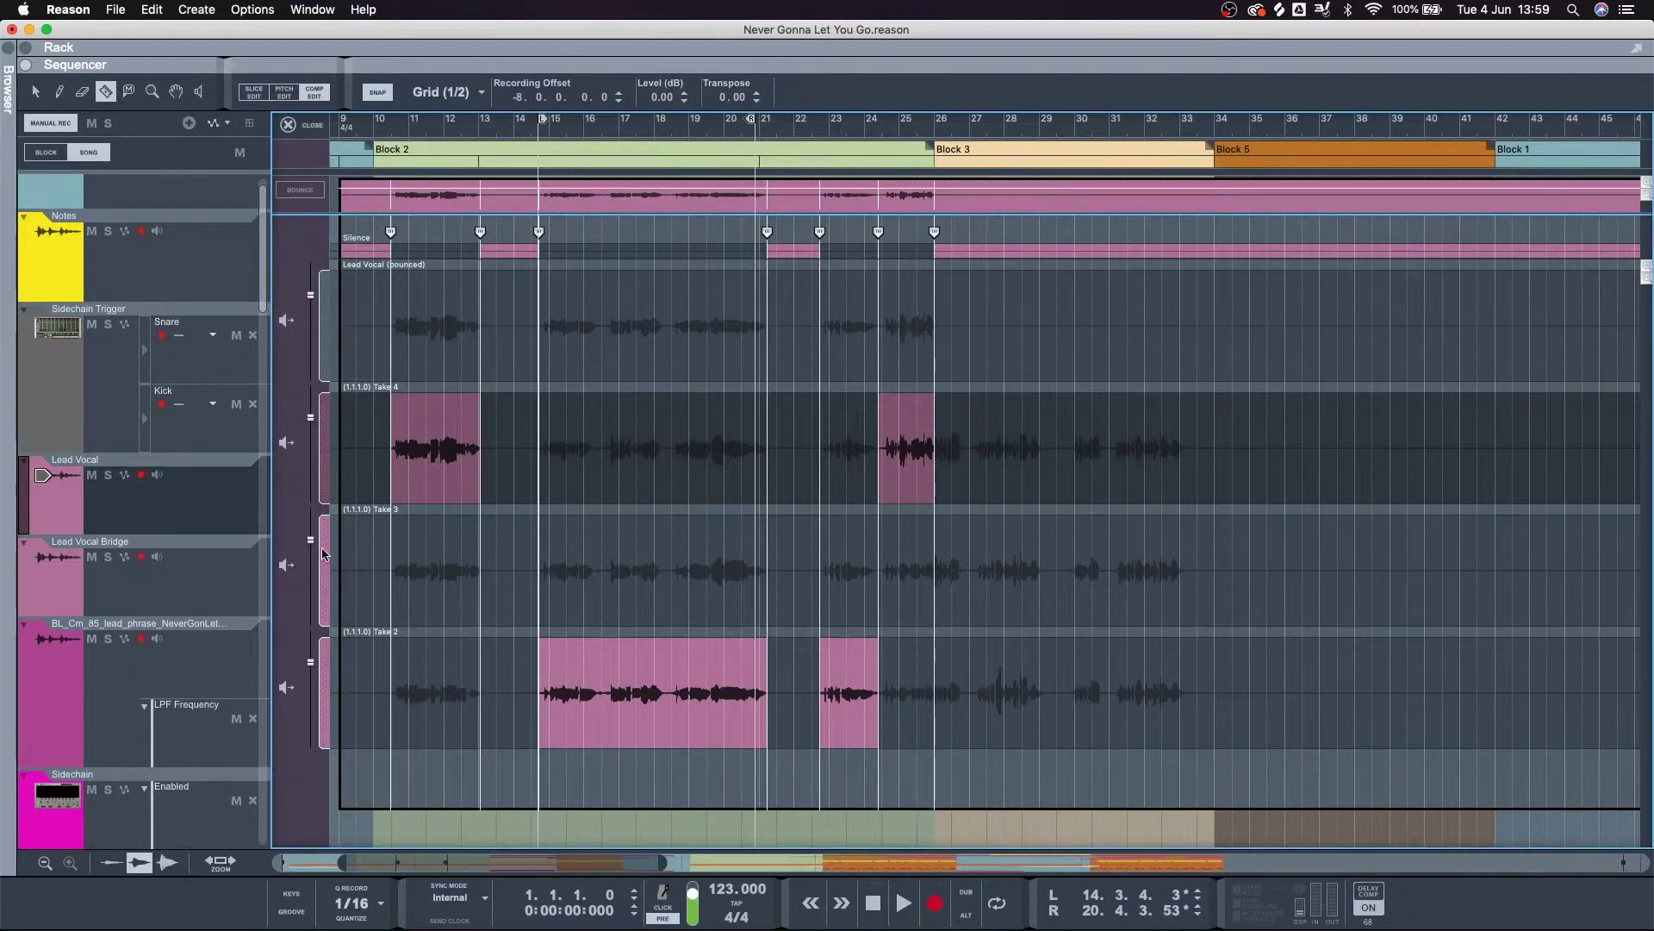
{"action": "left_click", "coordinate": [293, 342]}
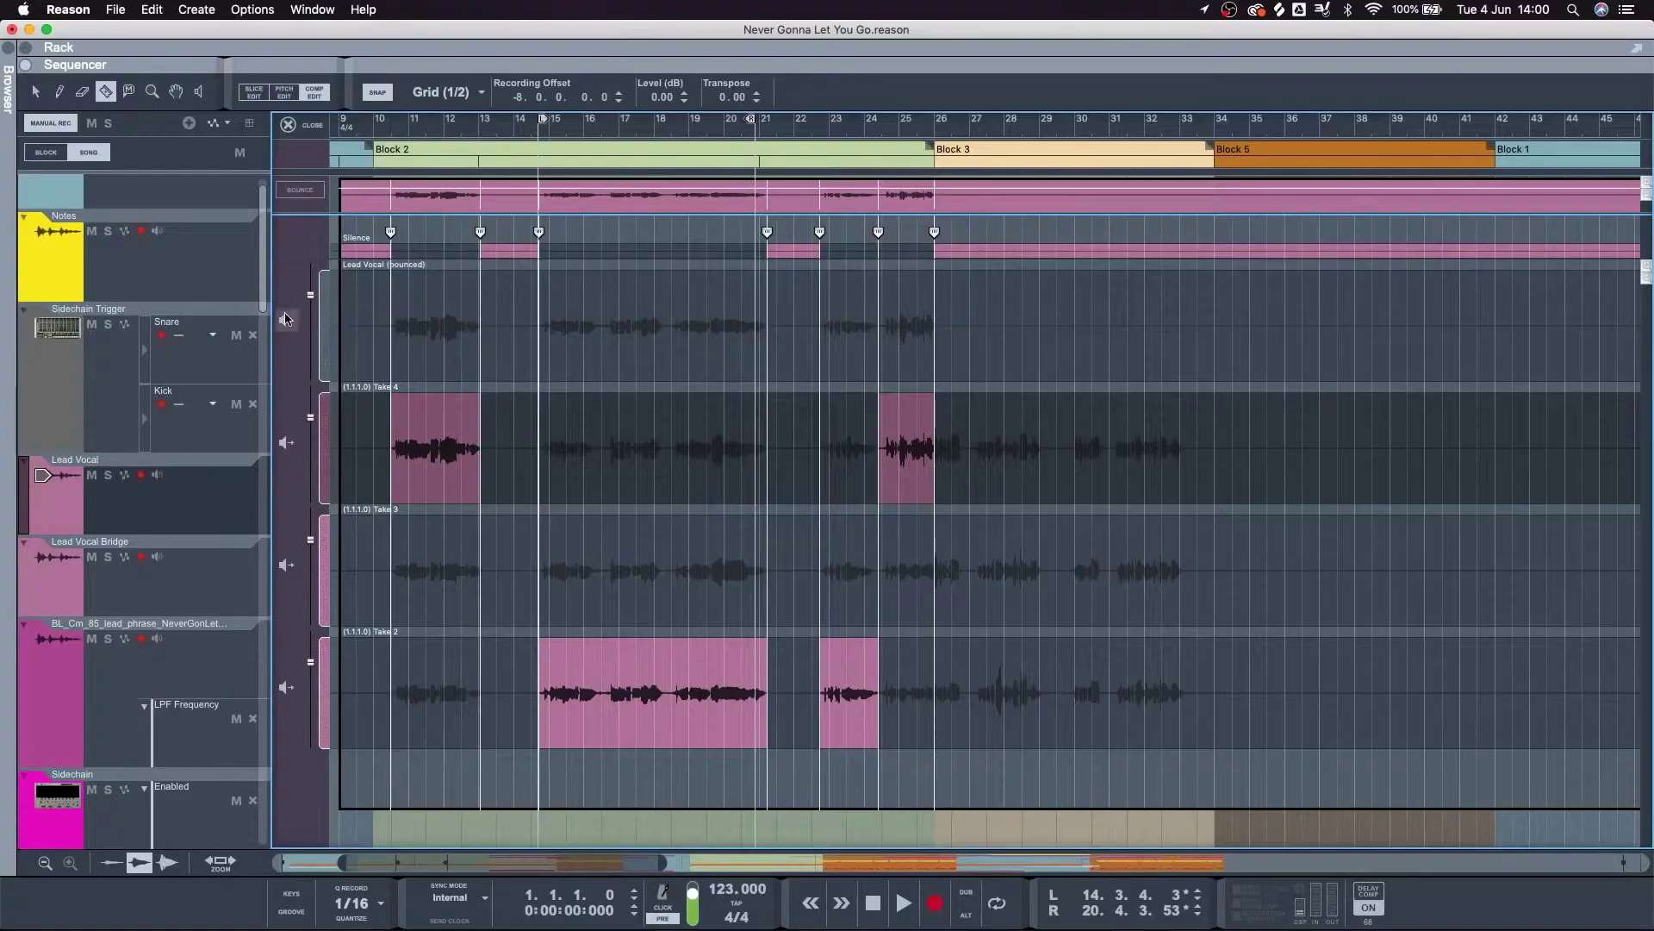
{"action": "left_click", "coordinate": [287, 320]}
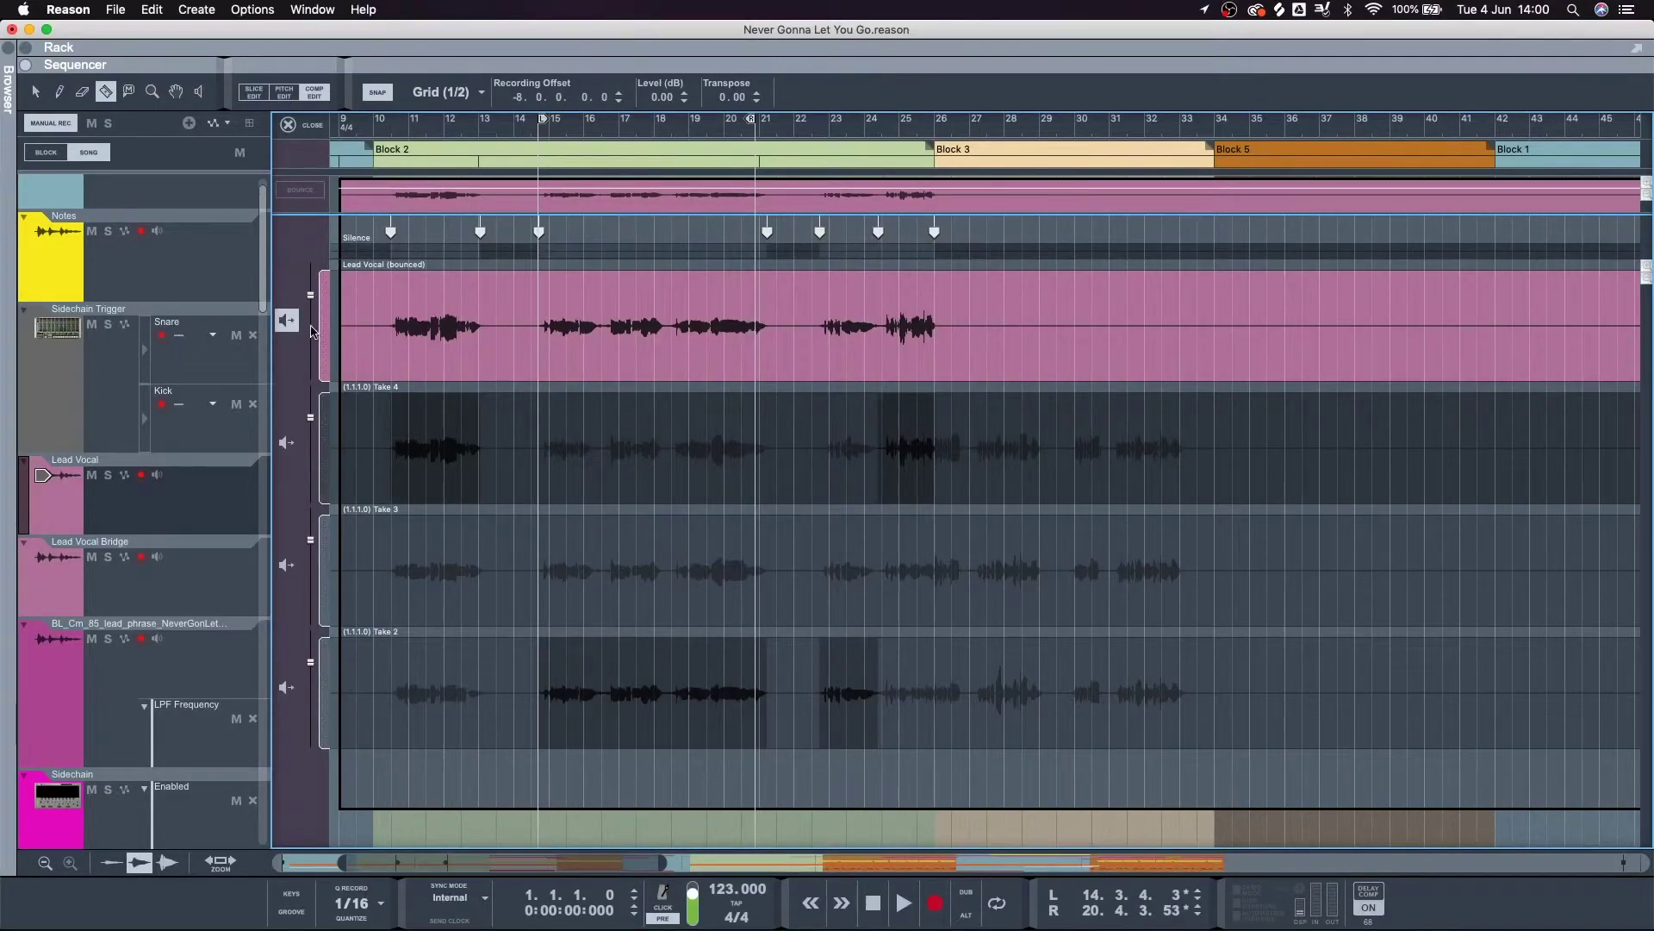
Turn off monitoring of the Lead Vocal (bounced) row during playback so the comped segments of Takes 4 and 2 are heard.
{"action": "scroll", "coordinate": [986, 348], "scroll_direction": "left", "scroll_amount": 5}
{"action": "scroll", "coordinate": [974, 351], "scroll_direction": "right", "scroll_amount": 3}
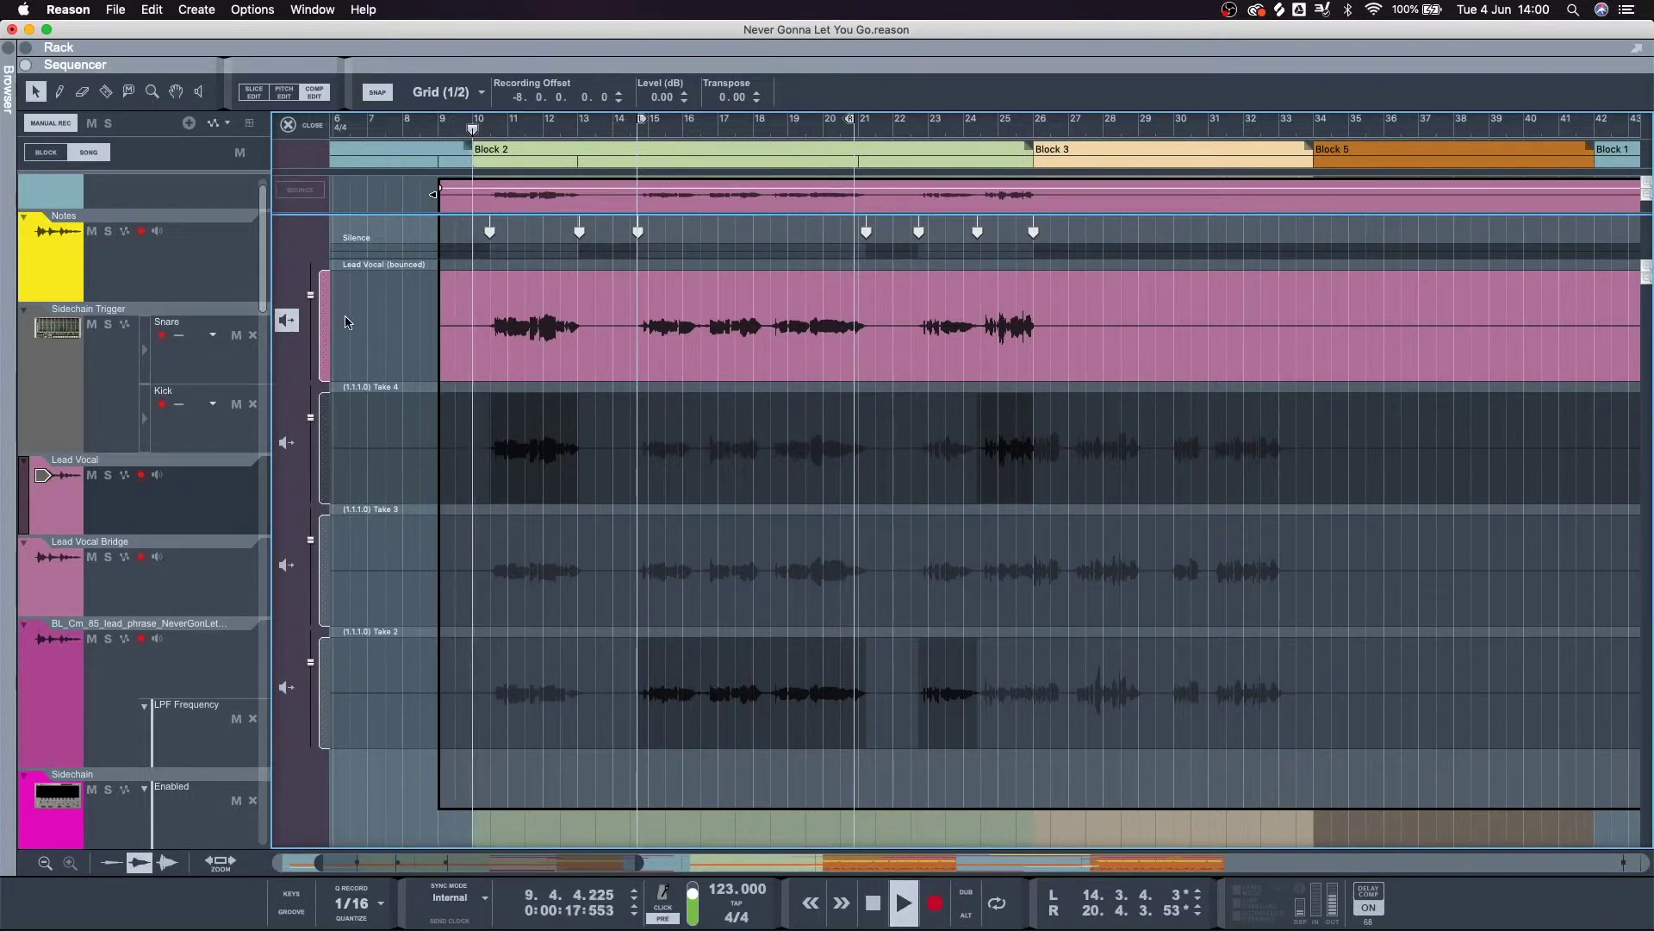
{"action": "left_click", "coordinate": [287, 321]}
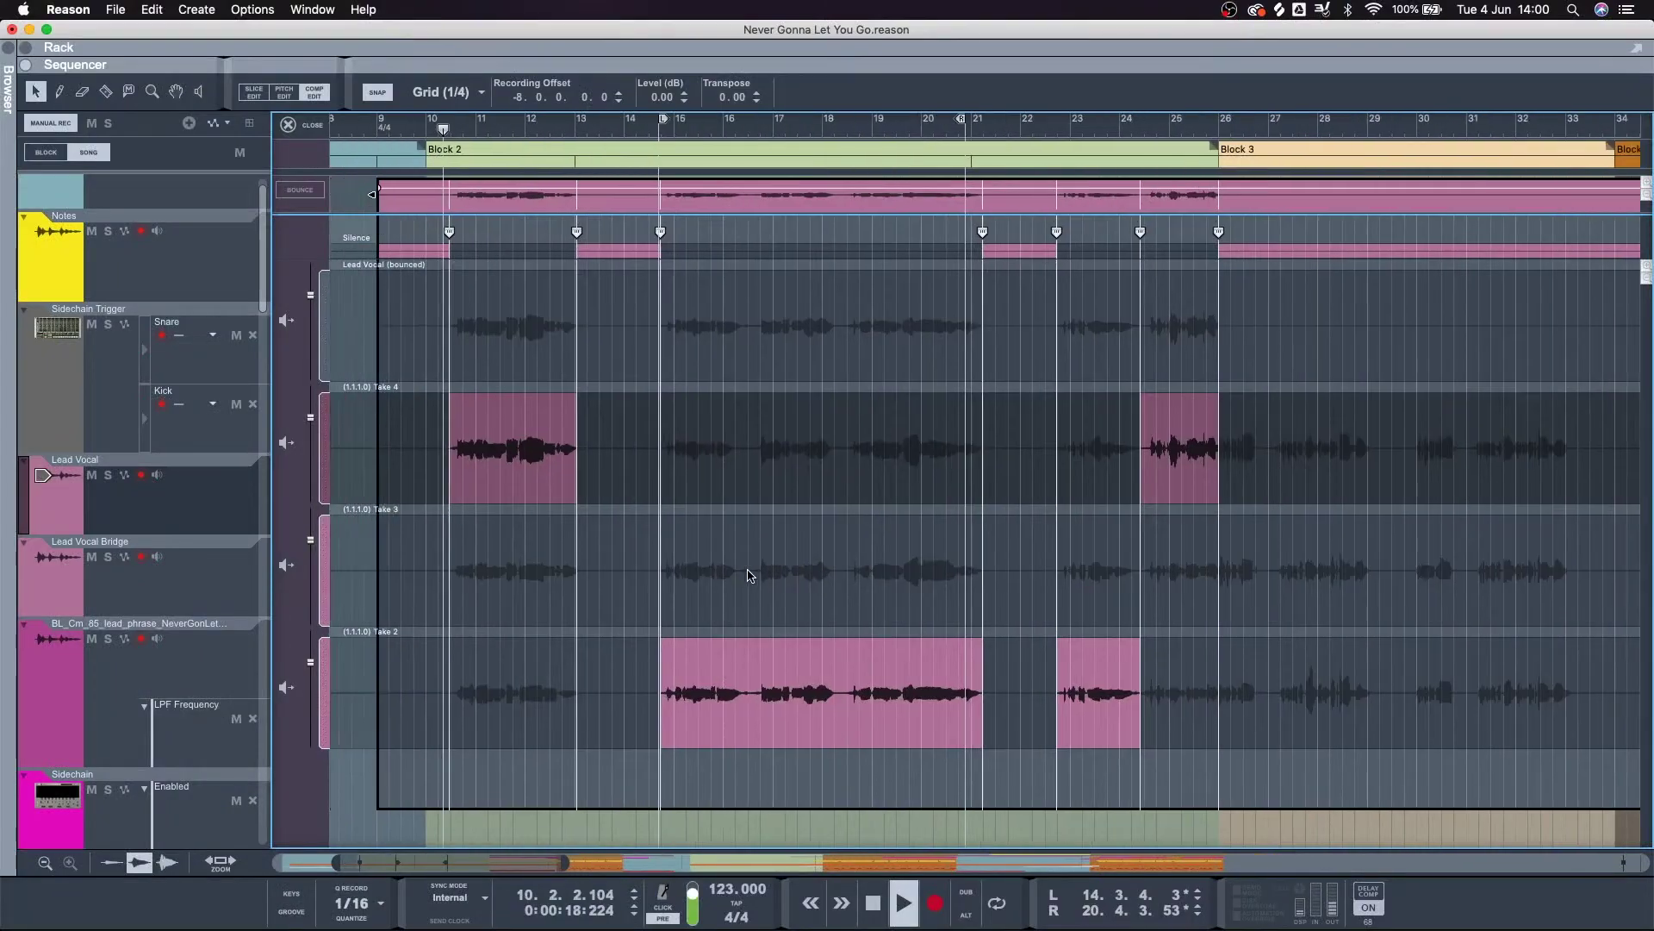
Stop playback and return from the Lead Vocal (bounced) row to the comped take segments.
{"action": "scroll", "coordinate": [748, 576], "scroll_direction": "left", "scroll_amount": 2}
{"action": "scroll", "coordinate": [742, 557], "scroll_direction": "up", "scroll_amount": 2}
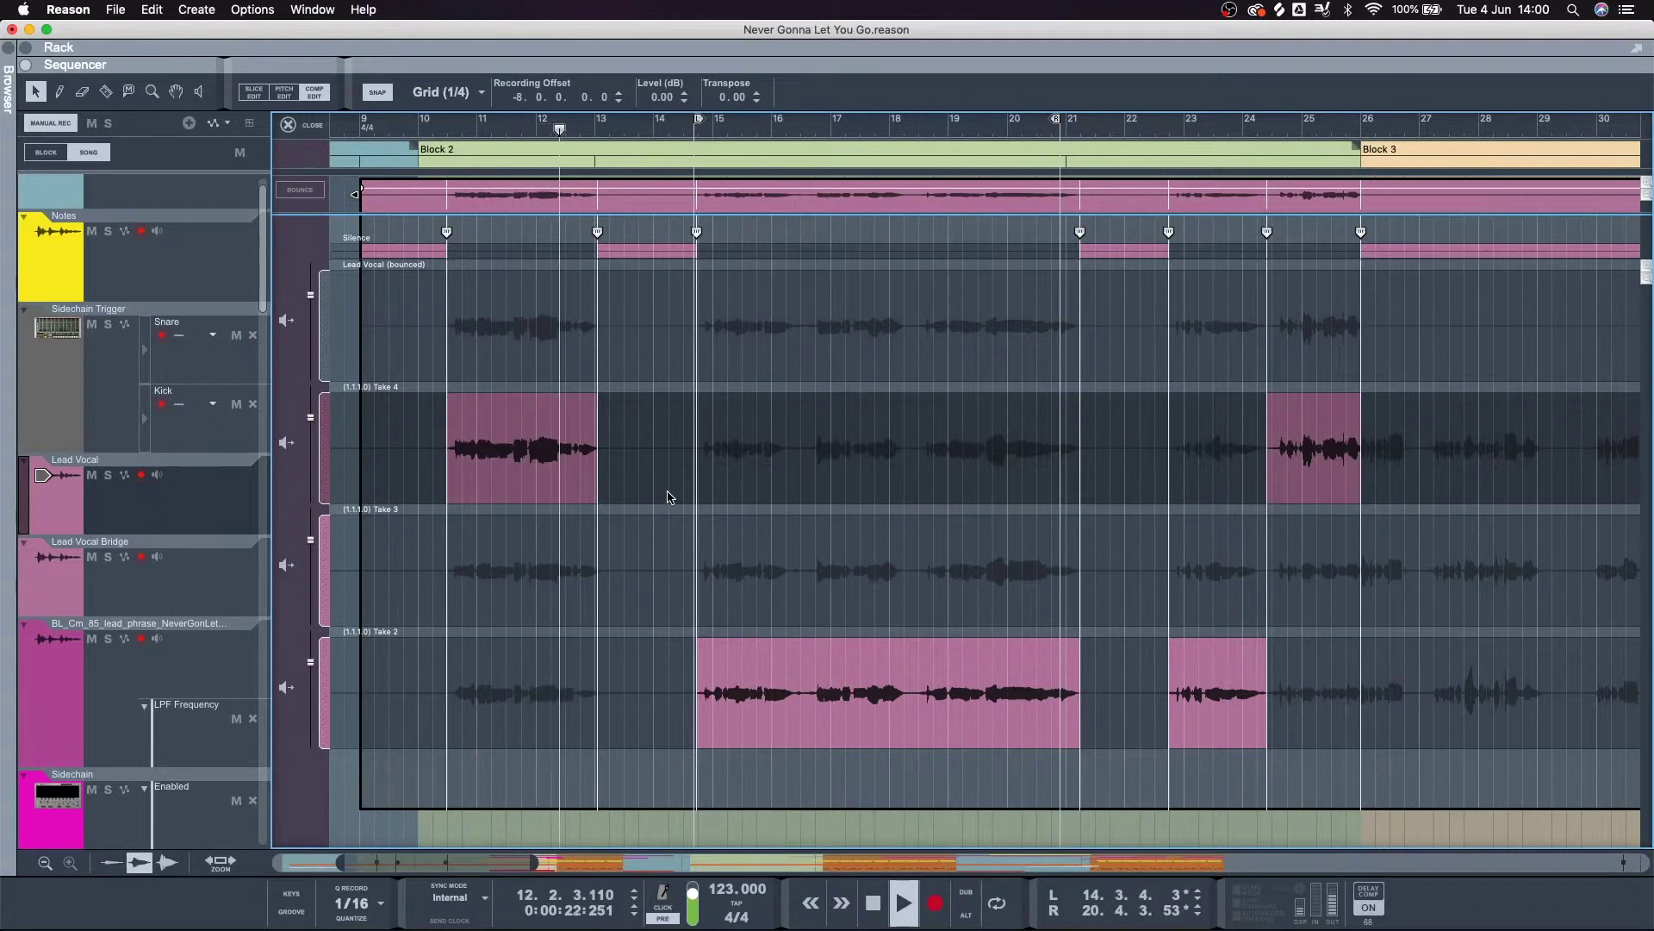
{"action": "key", "text": "space"}
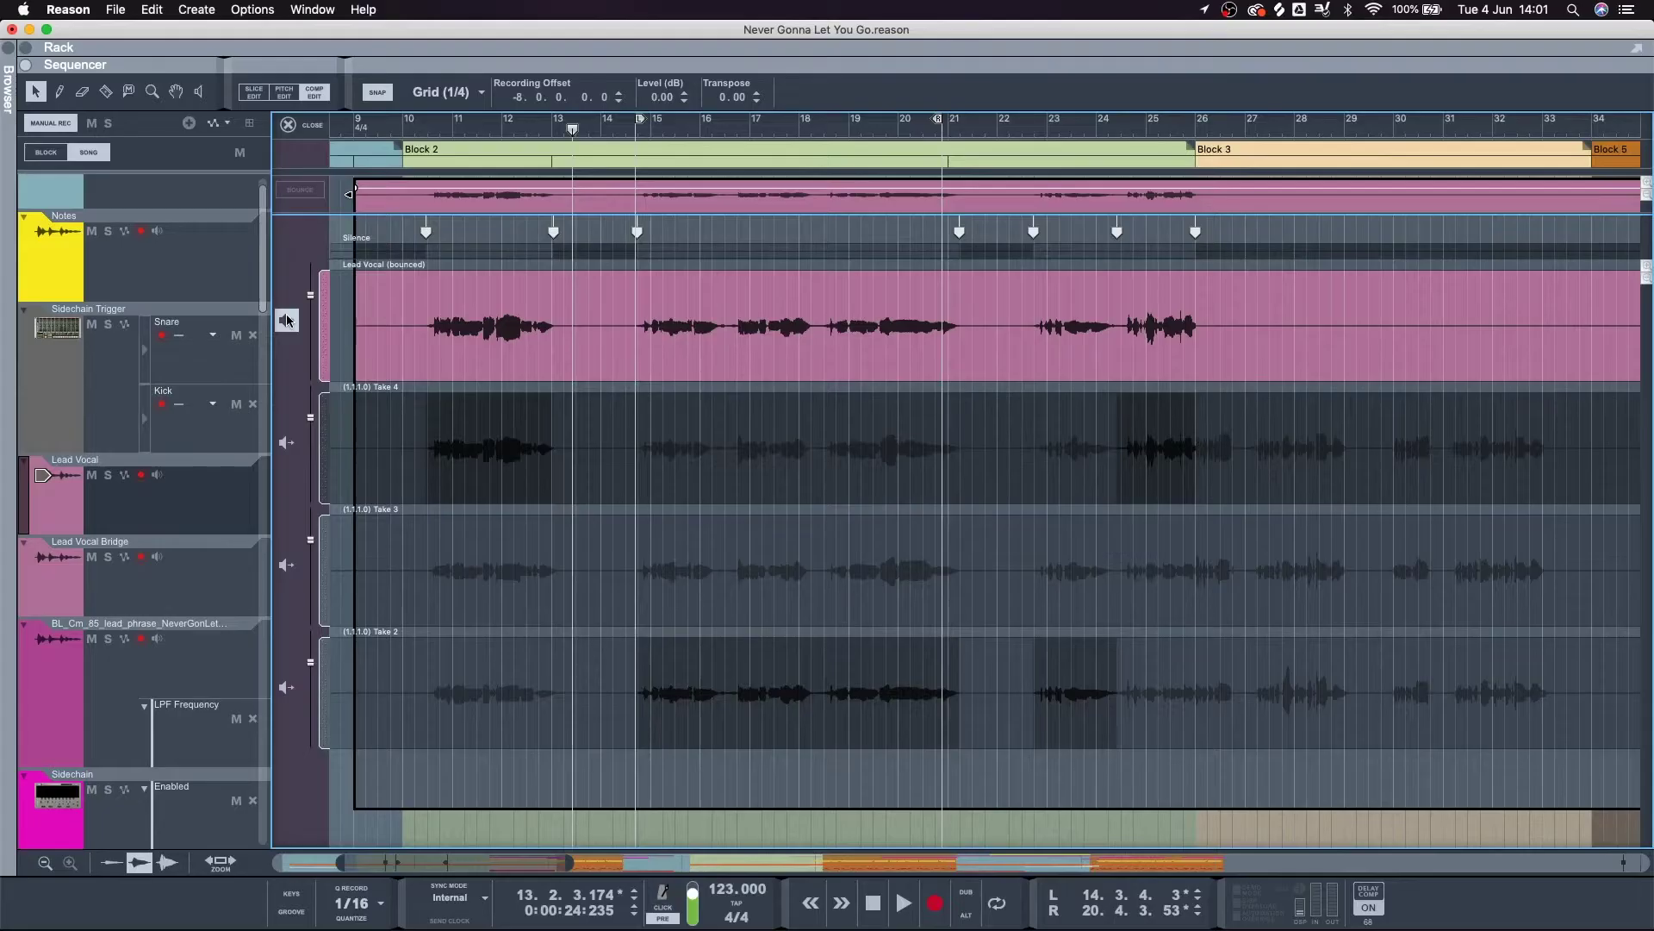
{"action": "left_click", "coordinate": [287, 320]}
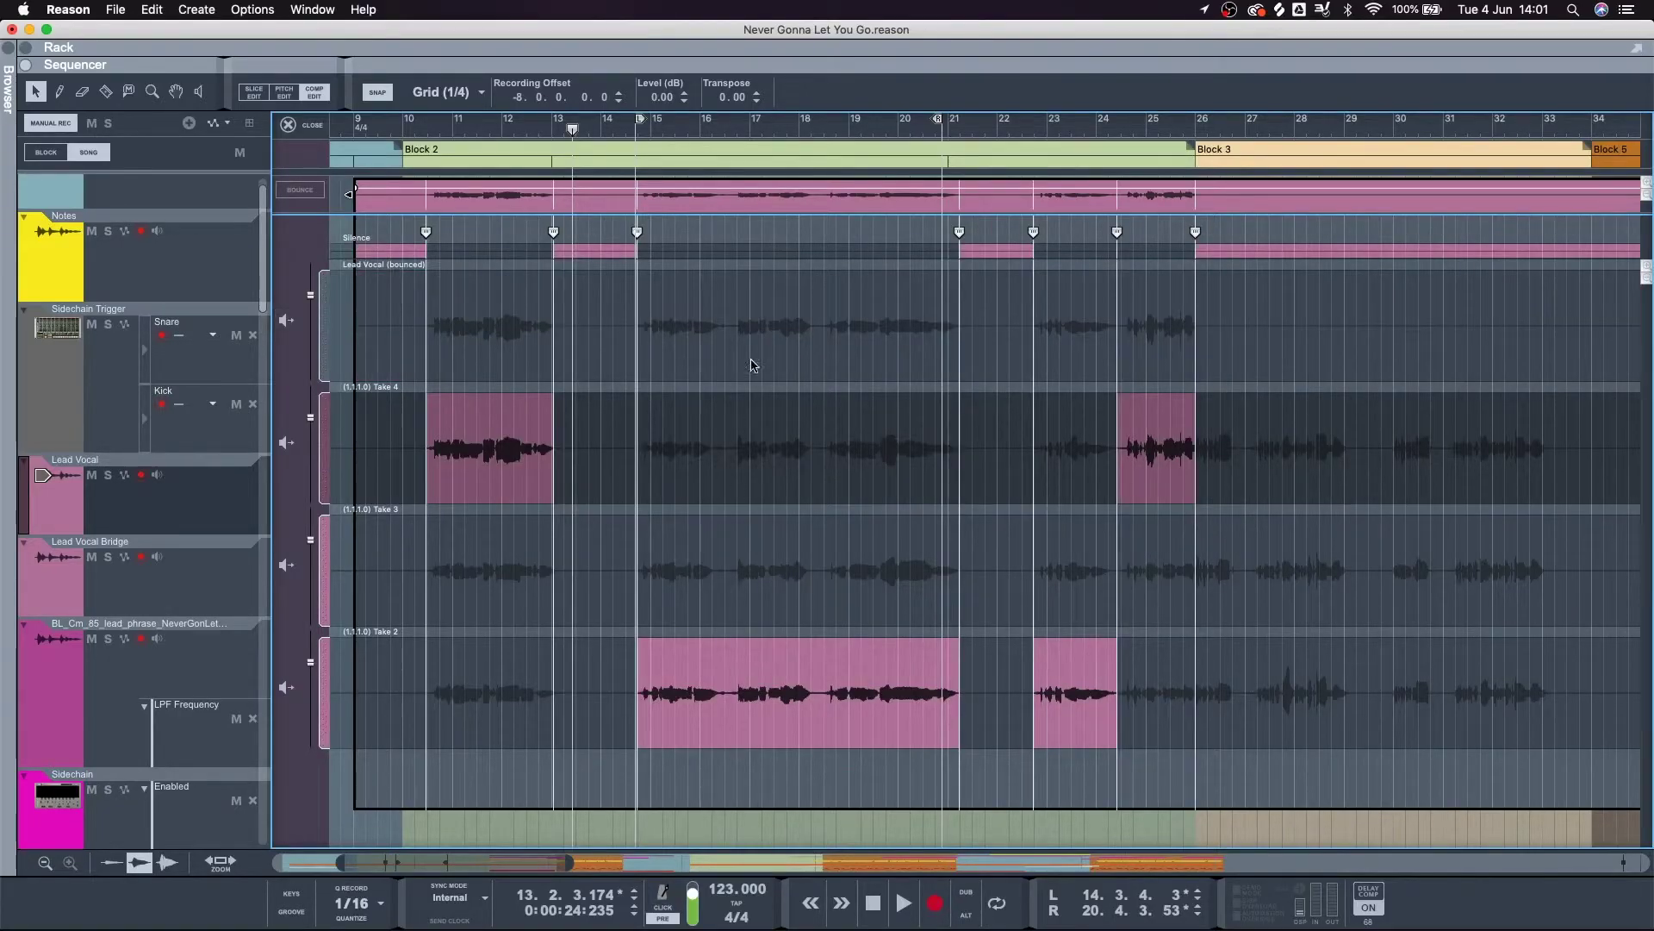
Solo the Lead Vocal track and audition the start of the first Take 4 segment from just after bar 10.
{"action": "scroll", "coordinate": [556, 529], "scroll_direction": "up", "scroll_amount": 3}
{"action": "scroll", "coordinate": [558, 483], "scroll_direction": "left", "scroll_amount": 2}
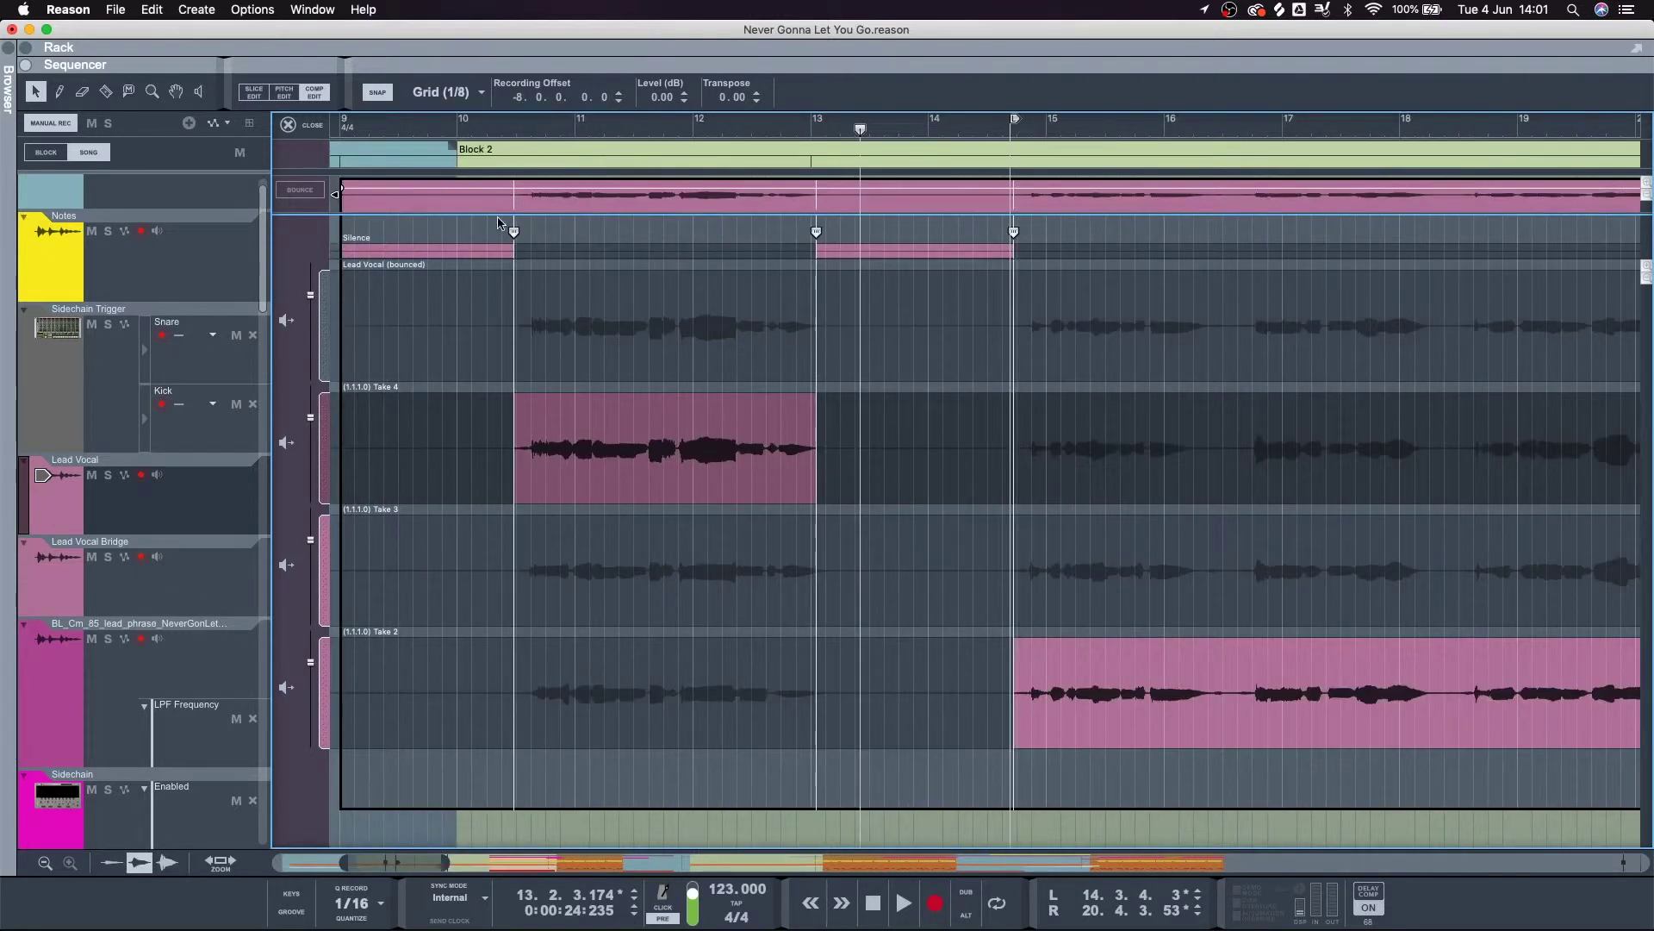
{"action": "left_click", "coordinate": [517, 237]}
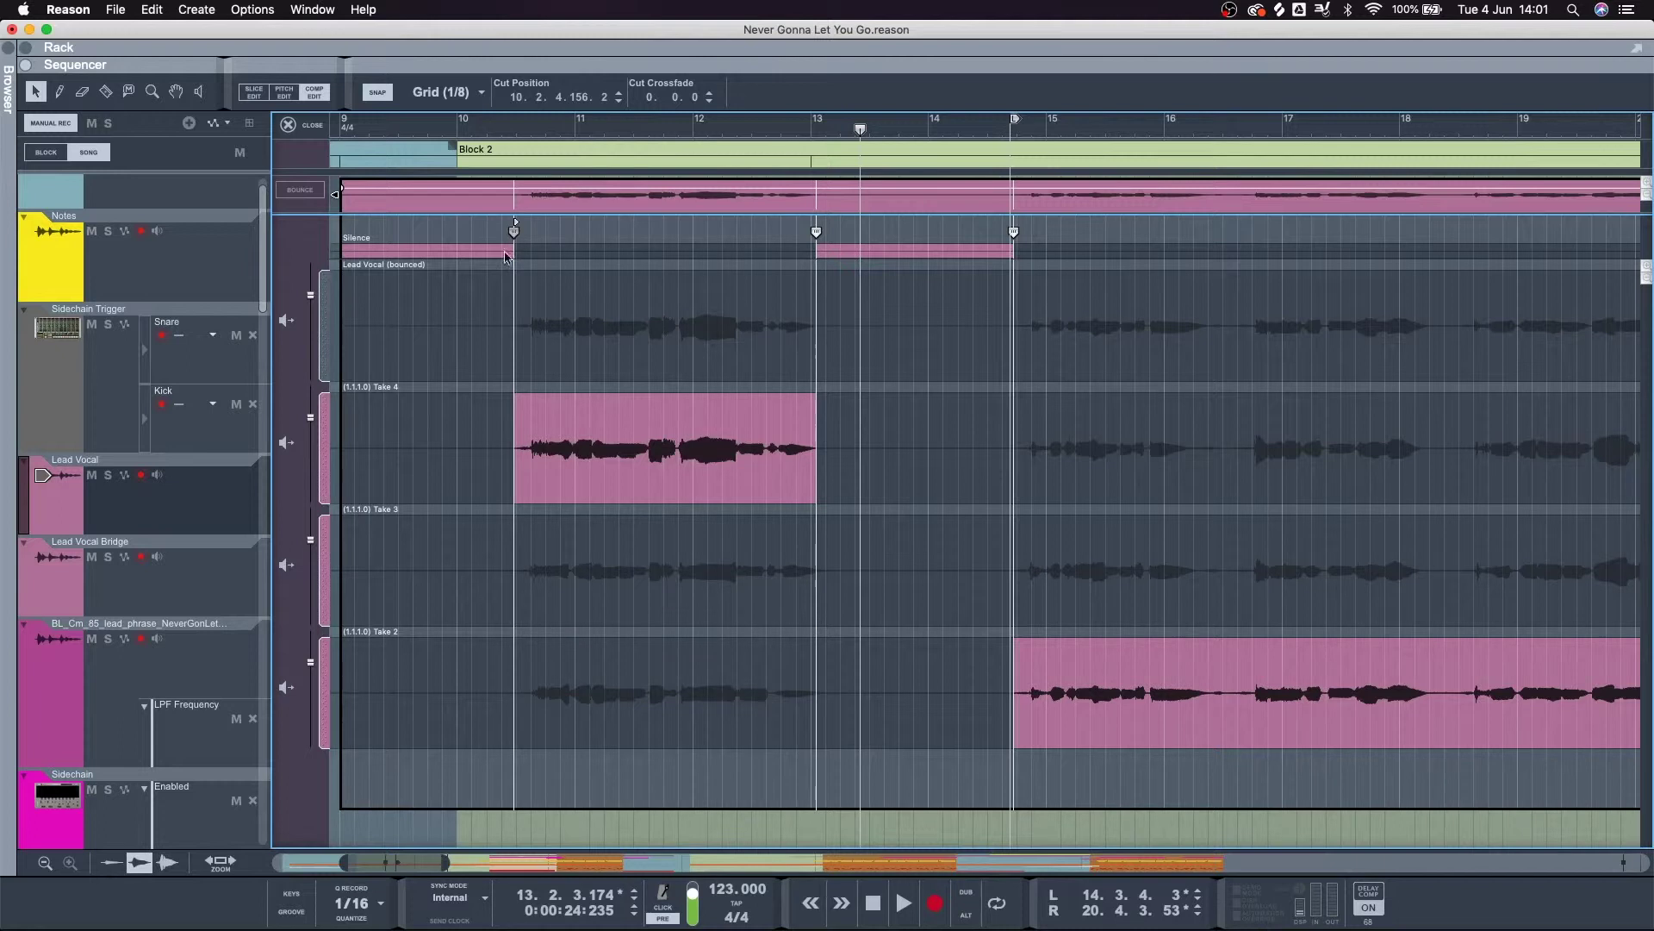
{"action": "left_click", "coordinate": [174, 506]}
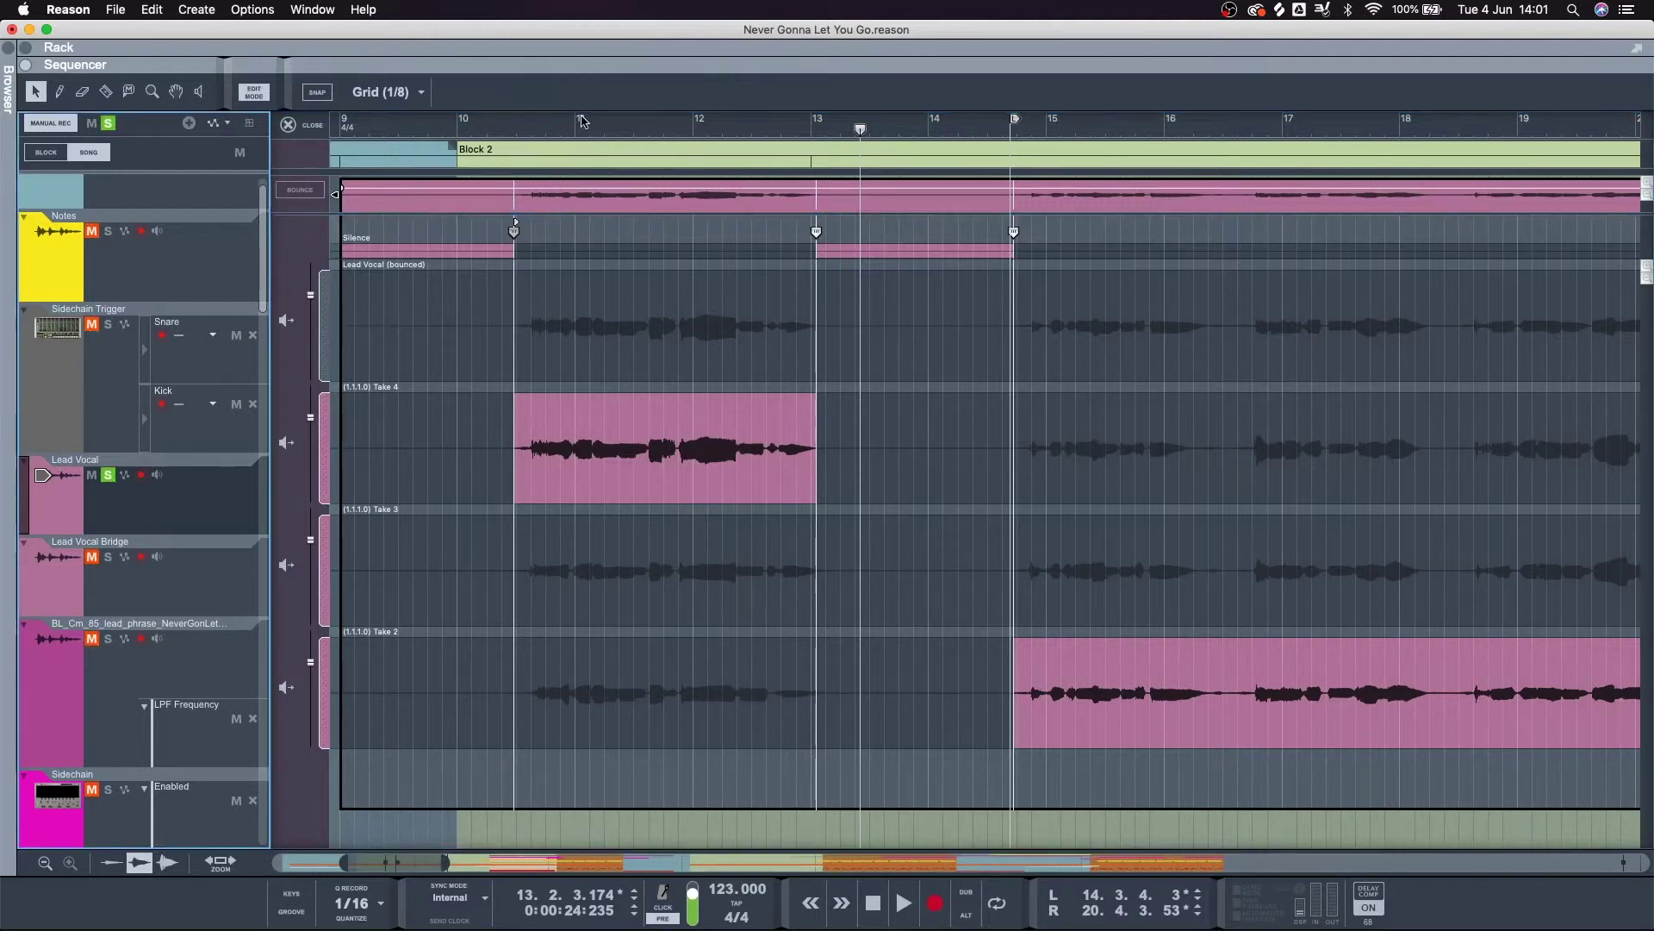
{"action": "left_click", "coordinate": [473, 135]}
{"action": "key", "text": "space"}
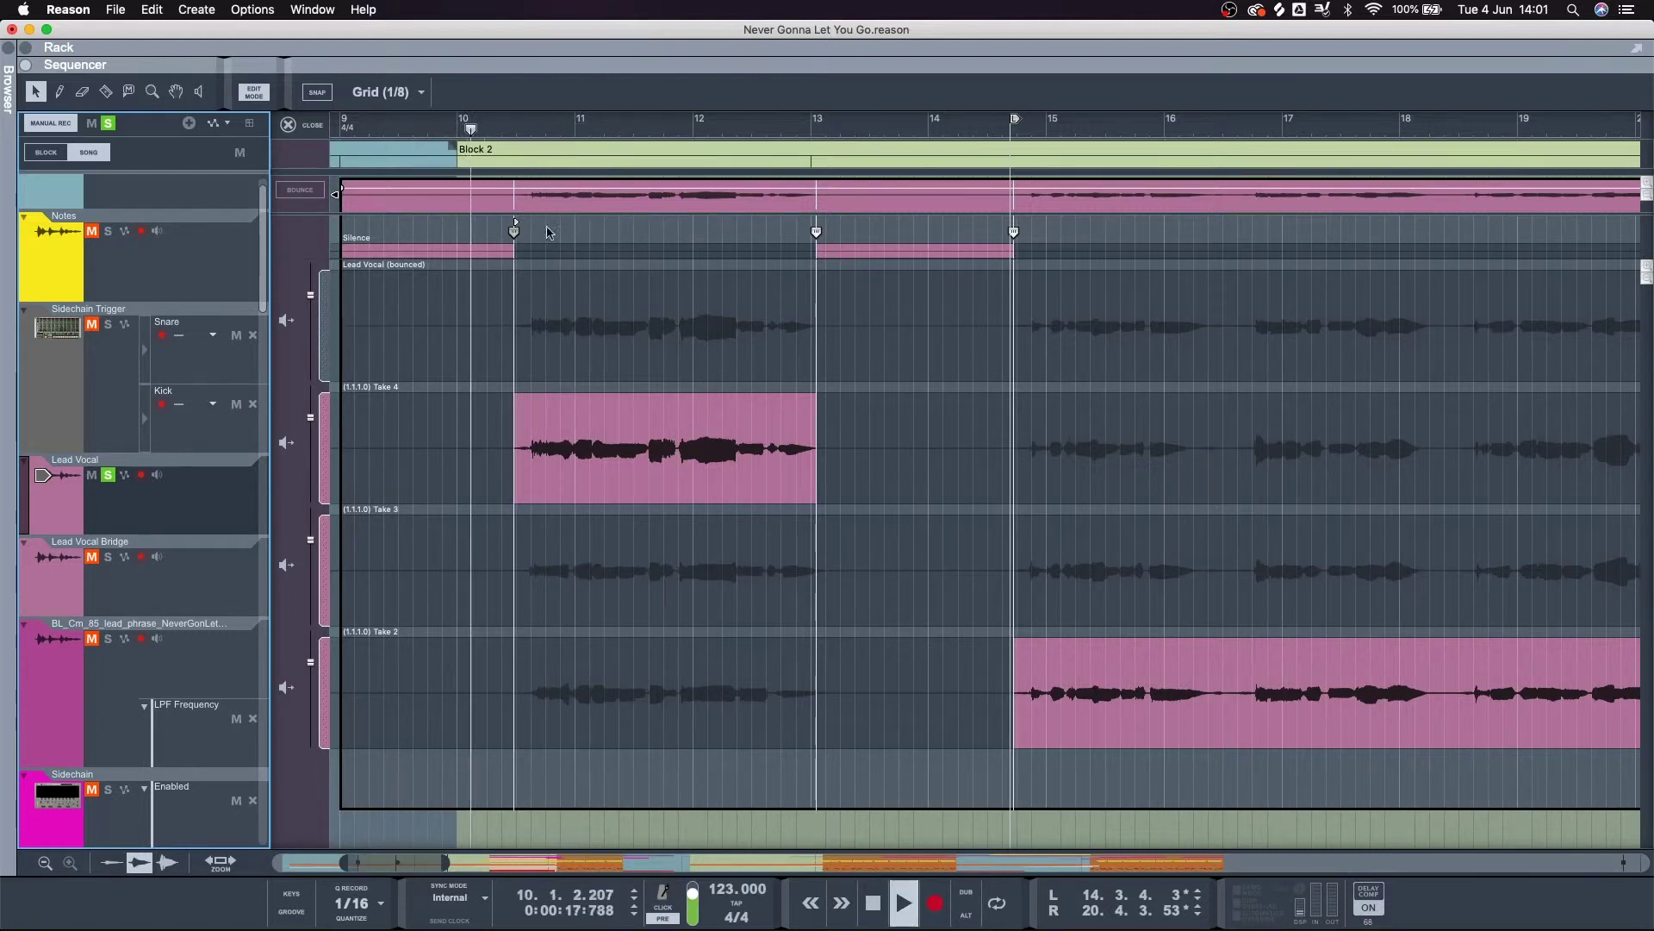
{"action": "scroll", "coordinate": [606, 298], "scroll_direction": "up", "scroll_amount": 2}
{"action": "key", "text": "space"}
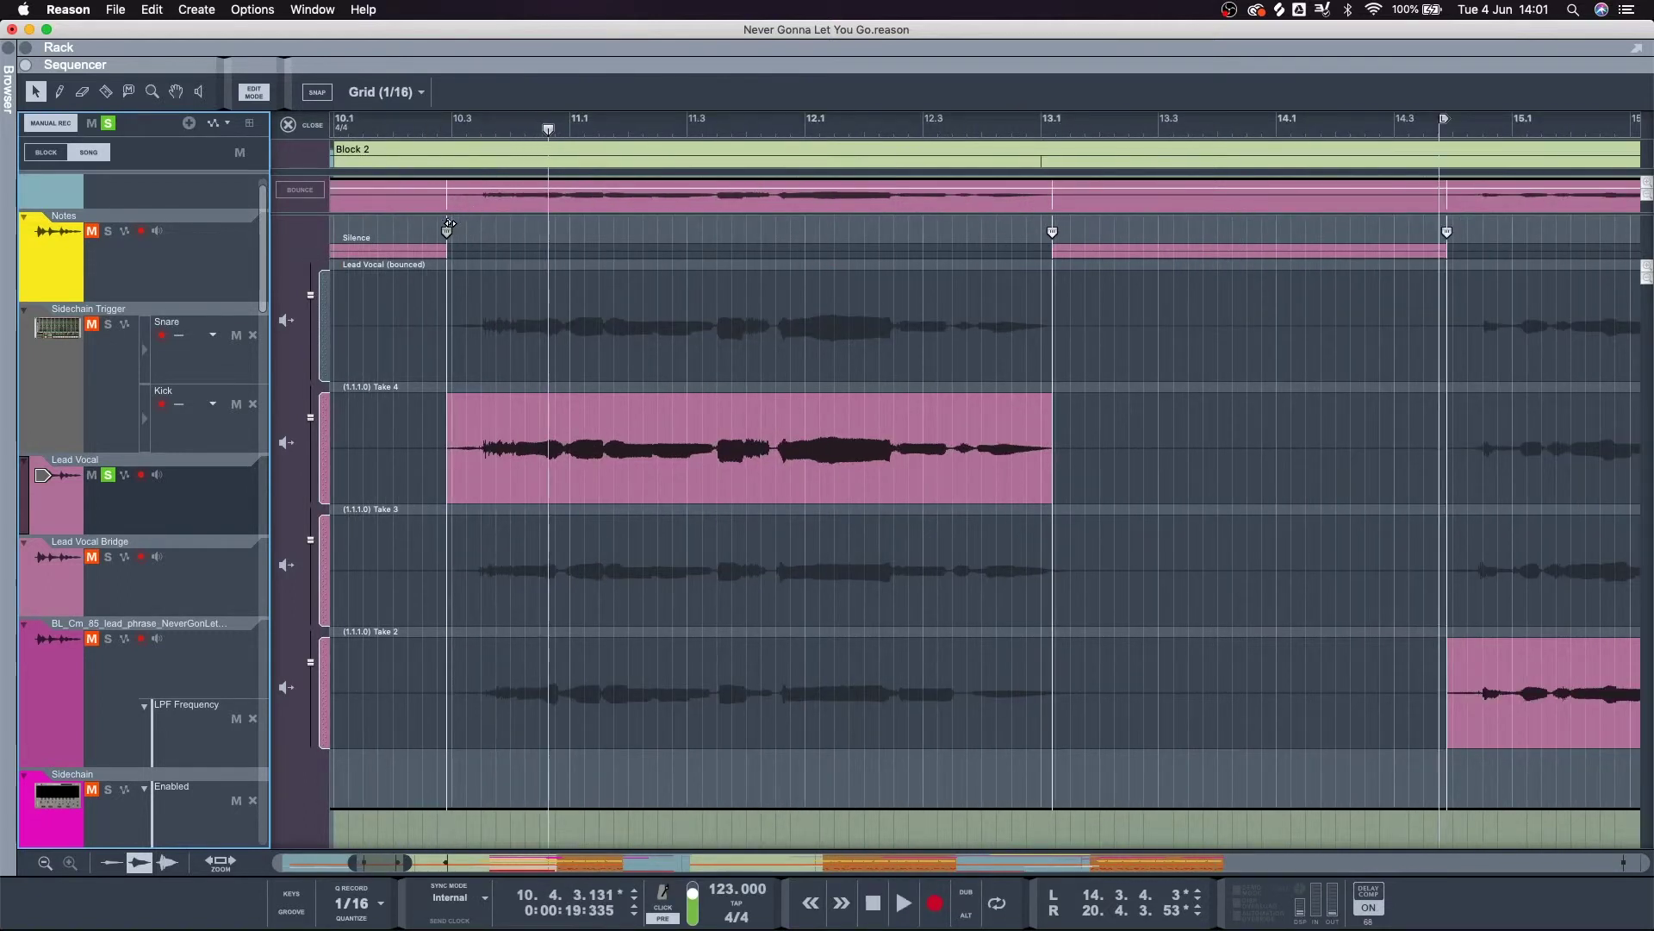
Try a crossfade of about 1.68.14 at the cut where the first Take 4 segment begins, and play over it.
{"action": "left_click", "coordinate": [448, 221]}
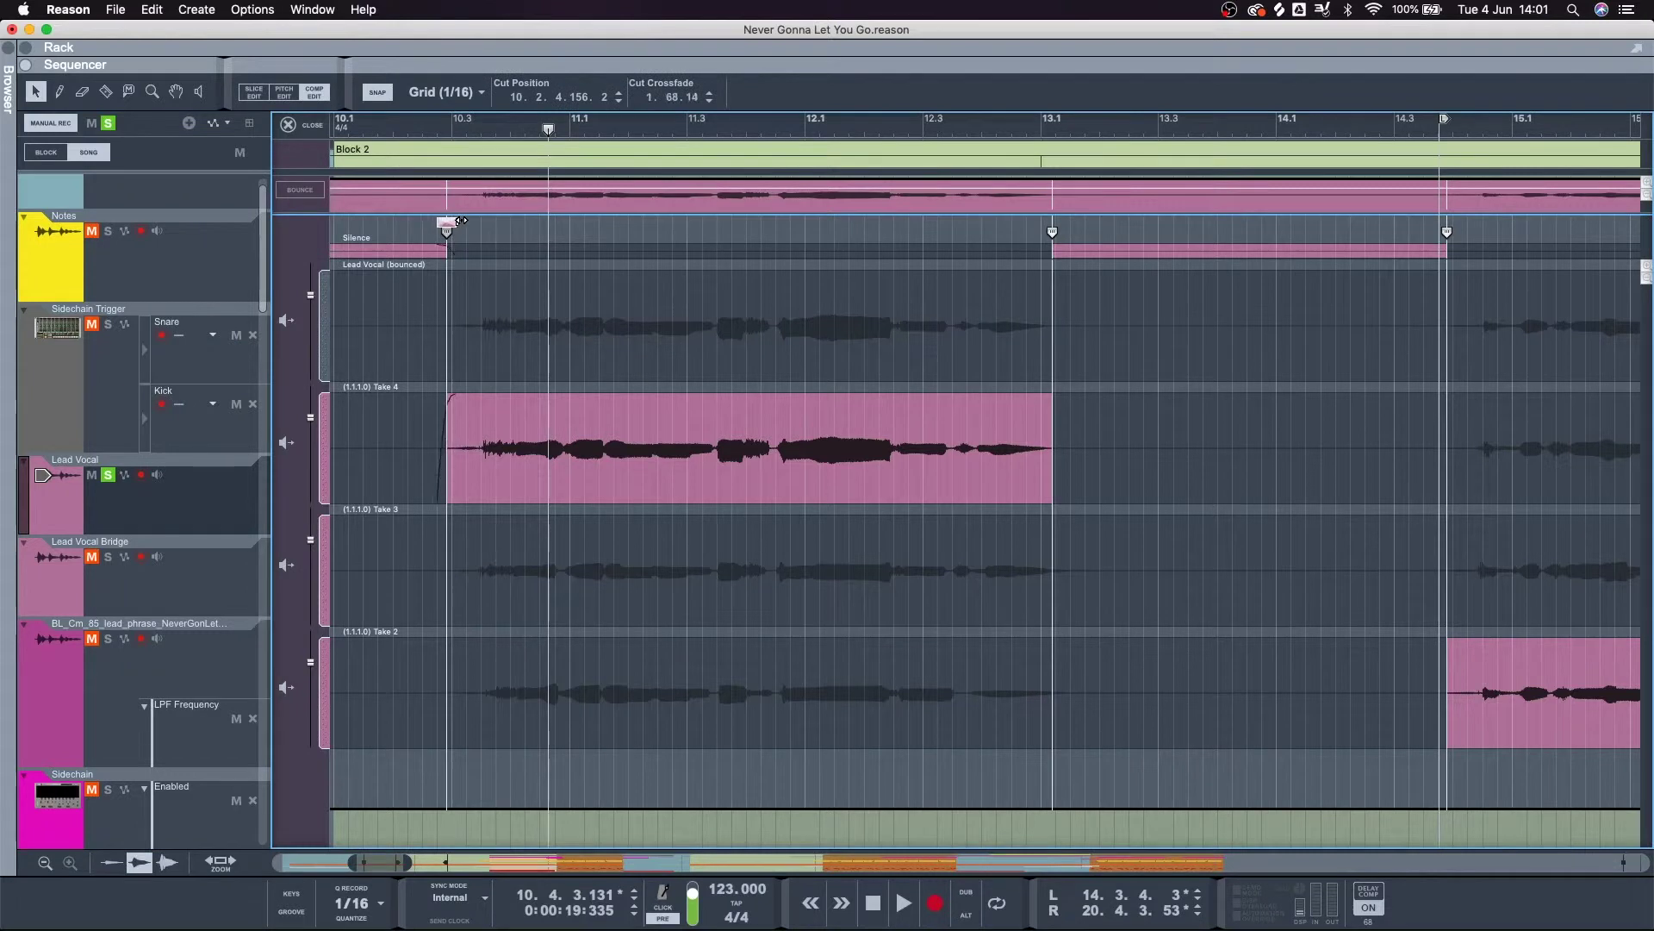
{"action": "key", "text": "space"}
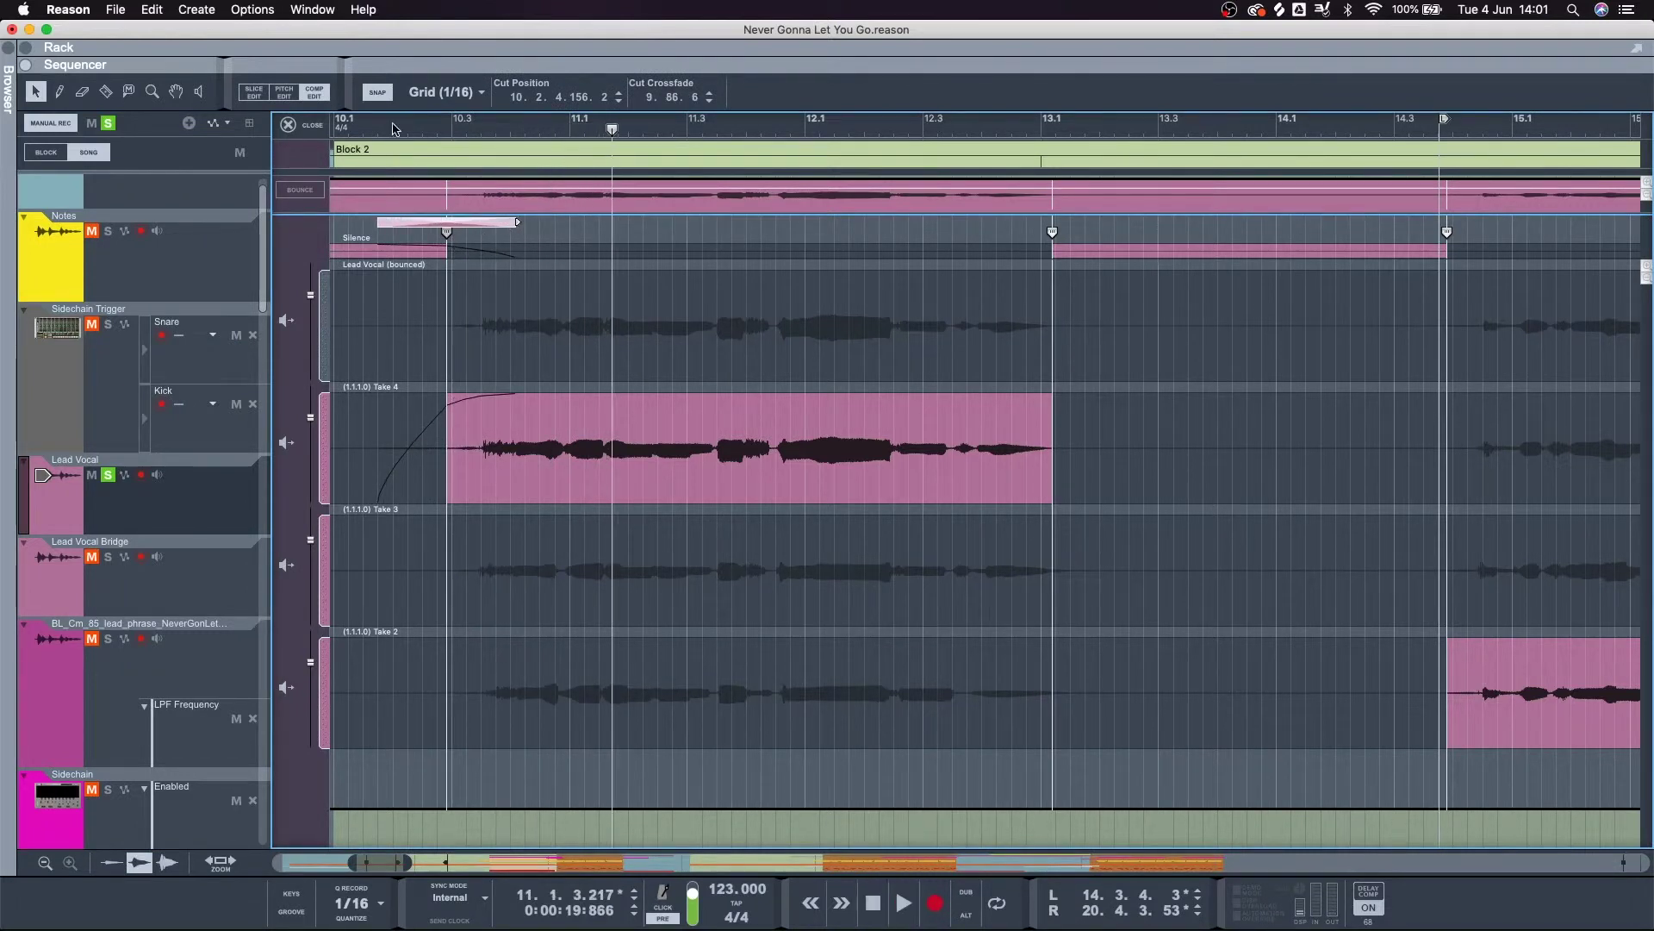
{"action": "left_click", "coordinate": [393, 129]}
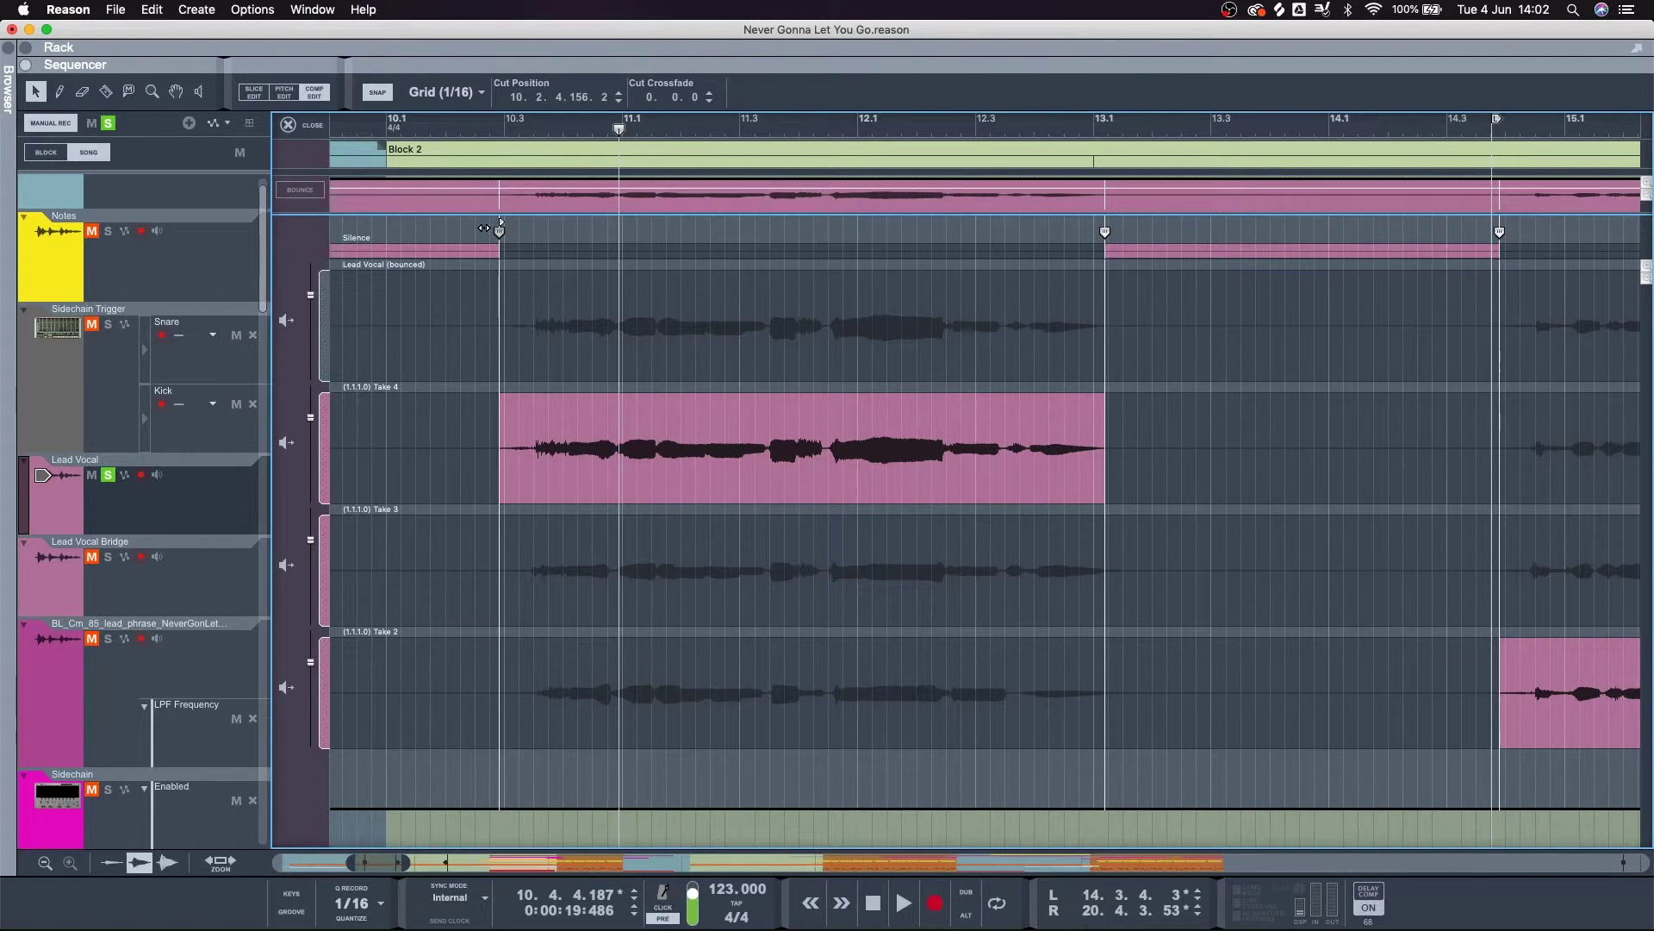
Cut the first Take 4 segment with the Razor at 11.2.1.0 and assign the part after the cut to Take 3.
{"action": "left_click", "coordinate": [542, 130]}
{"action": "key", "text": "space"}
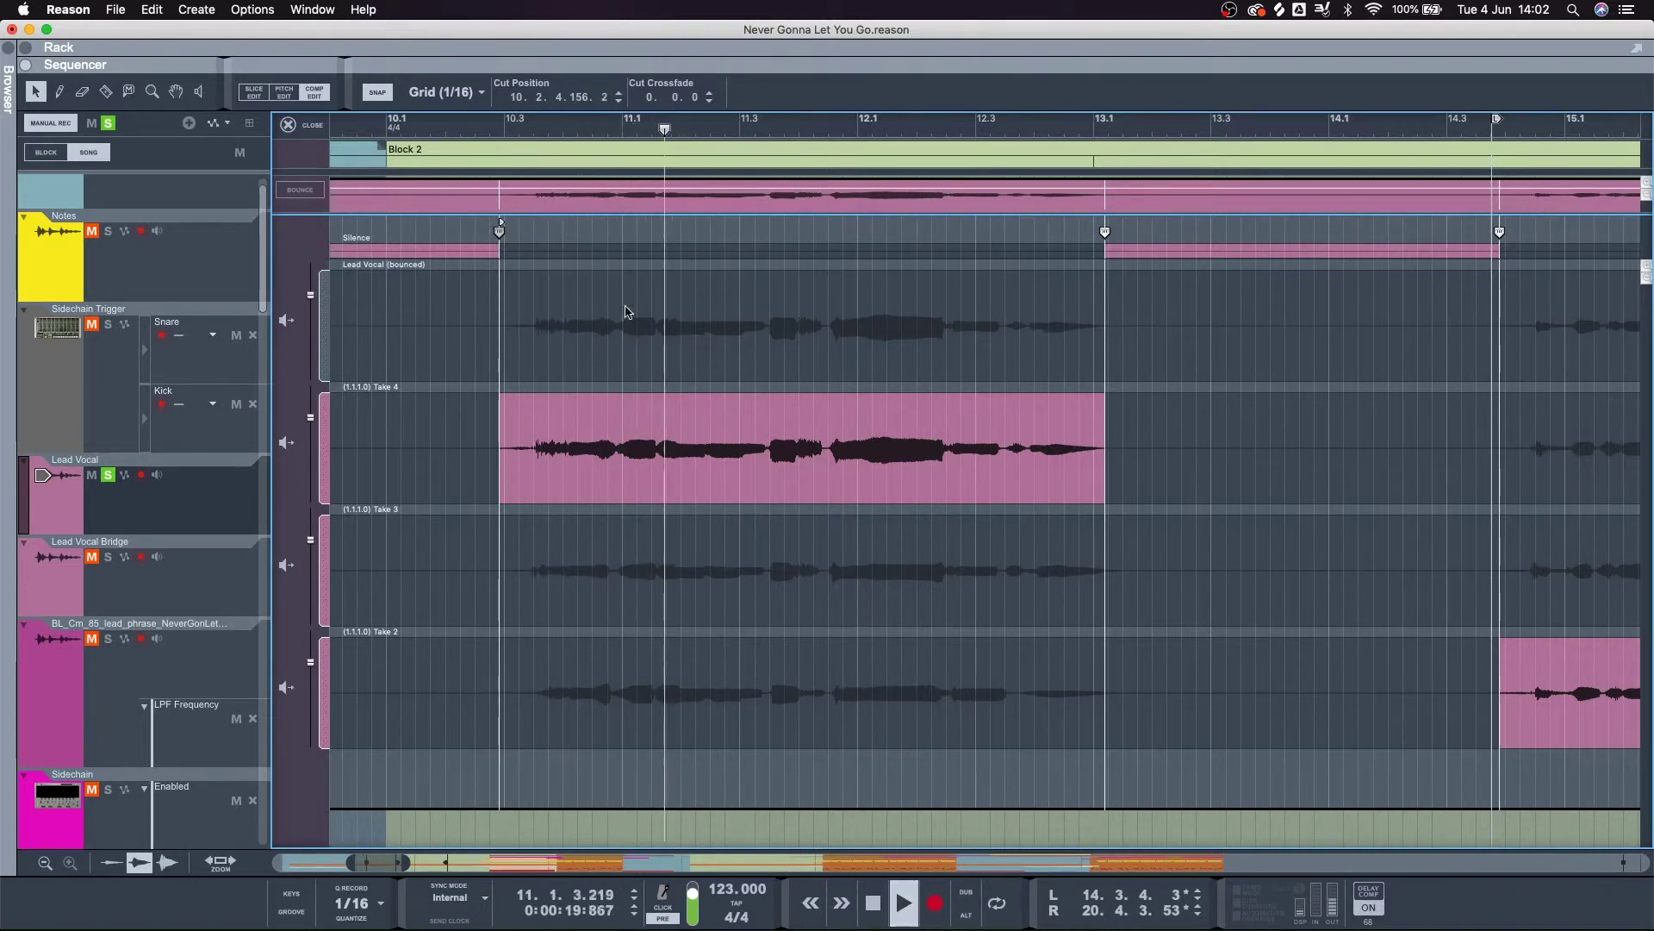
{"action": "key", "text": "space"}
{"action": "key", "text": "r"}
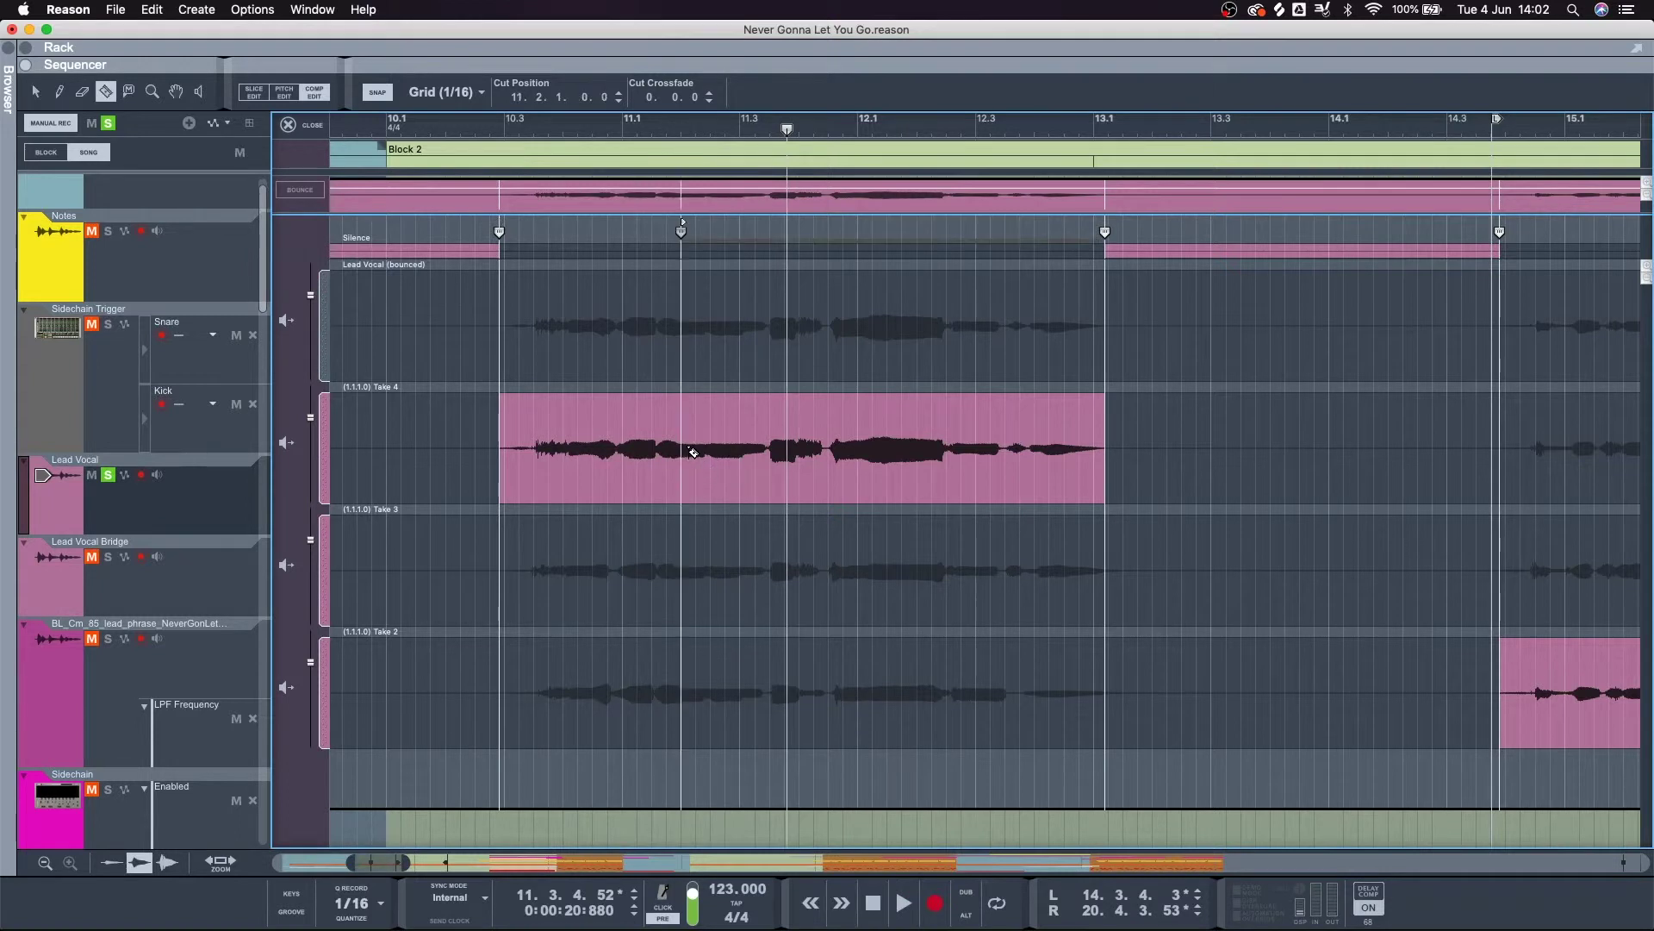
{"action": "left_click", "coordinate": [719, 556]}
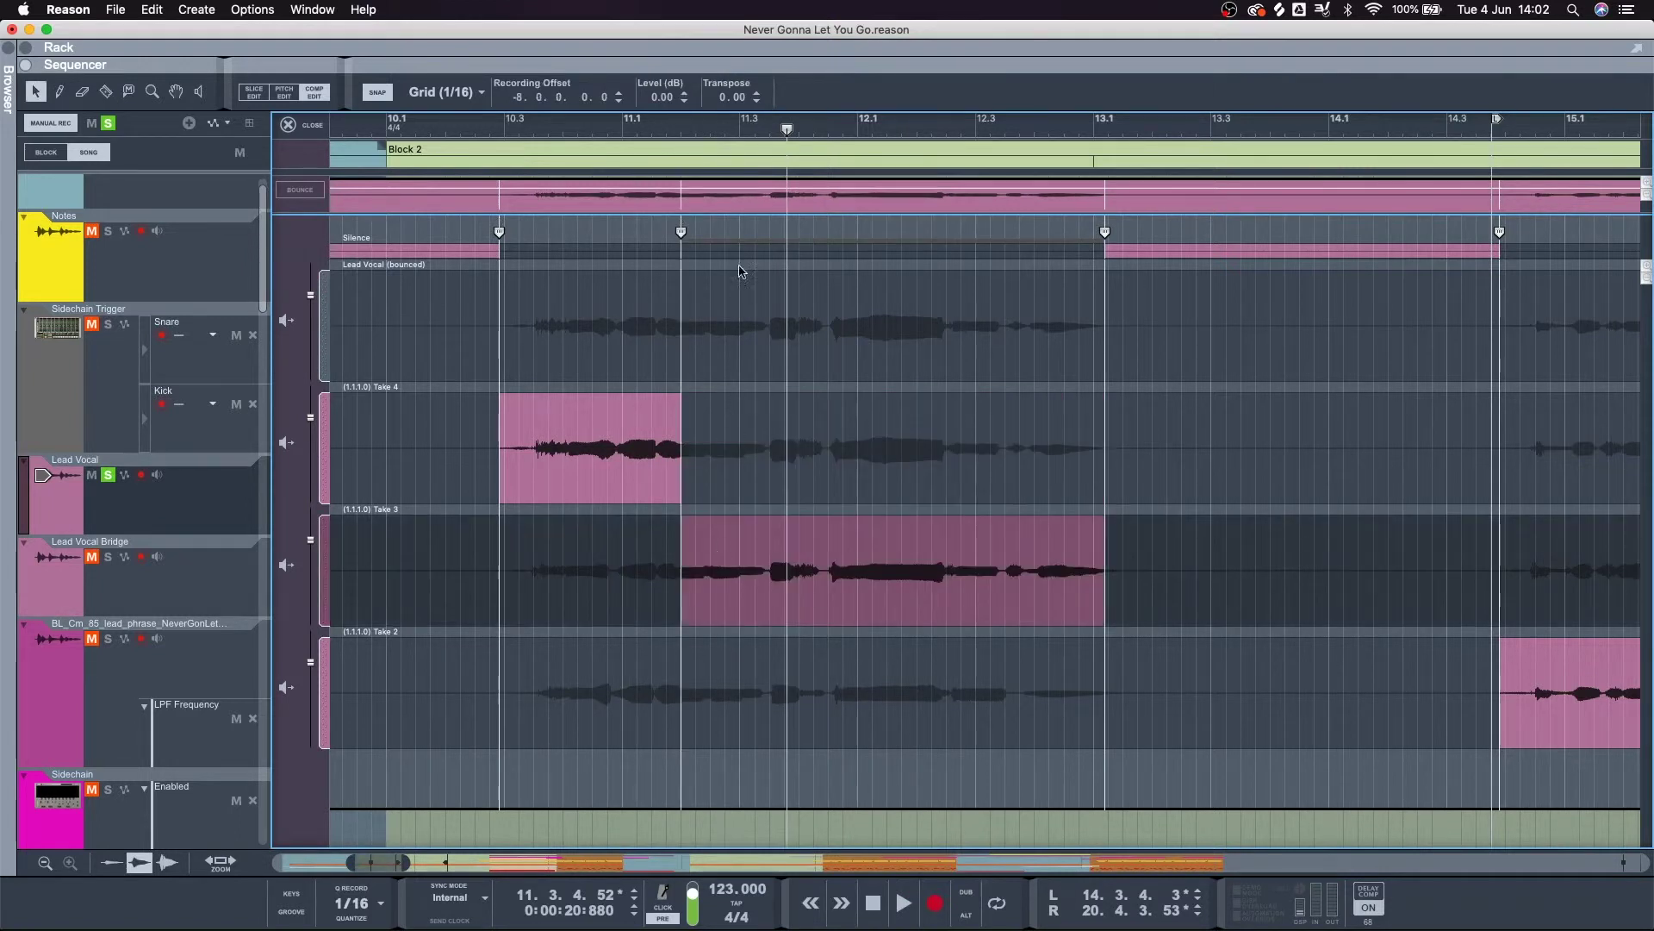
Audition the transition from Take 4 to Take 3 at the new cut several times.
{"action": "left_click", "coordinate": [609, 134]}
{"action": "key", "text": "space"}
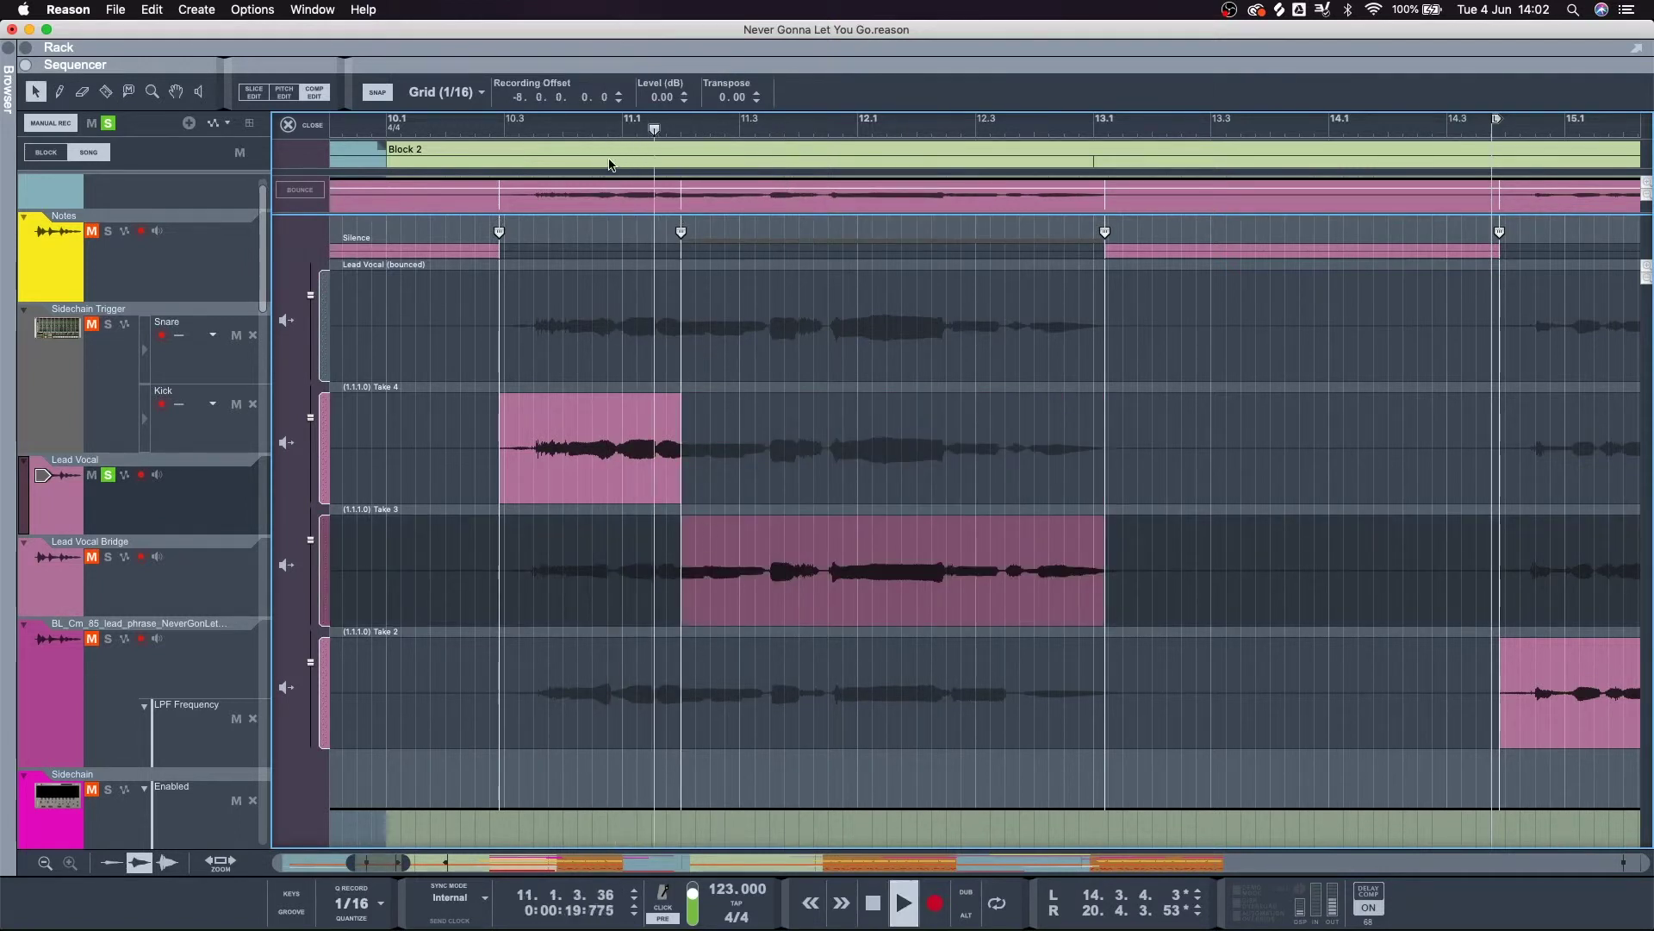
{"action": "key", "text": "space"}
{"action": "left_click", "coordinate": [626, 136]}
{"action": "key", "text": "space"}
{"action": "scroll", "coordinate": [722, 333], "scroll_direction": "up", "scroll_amount": 3}
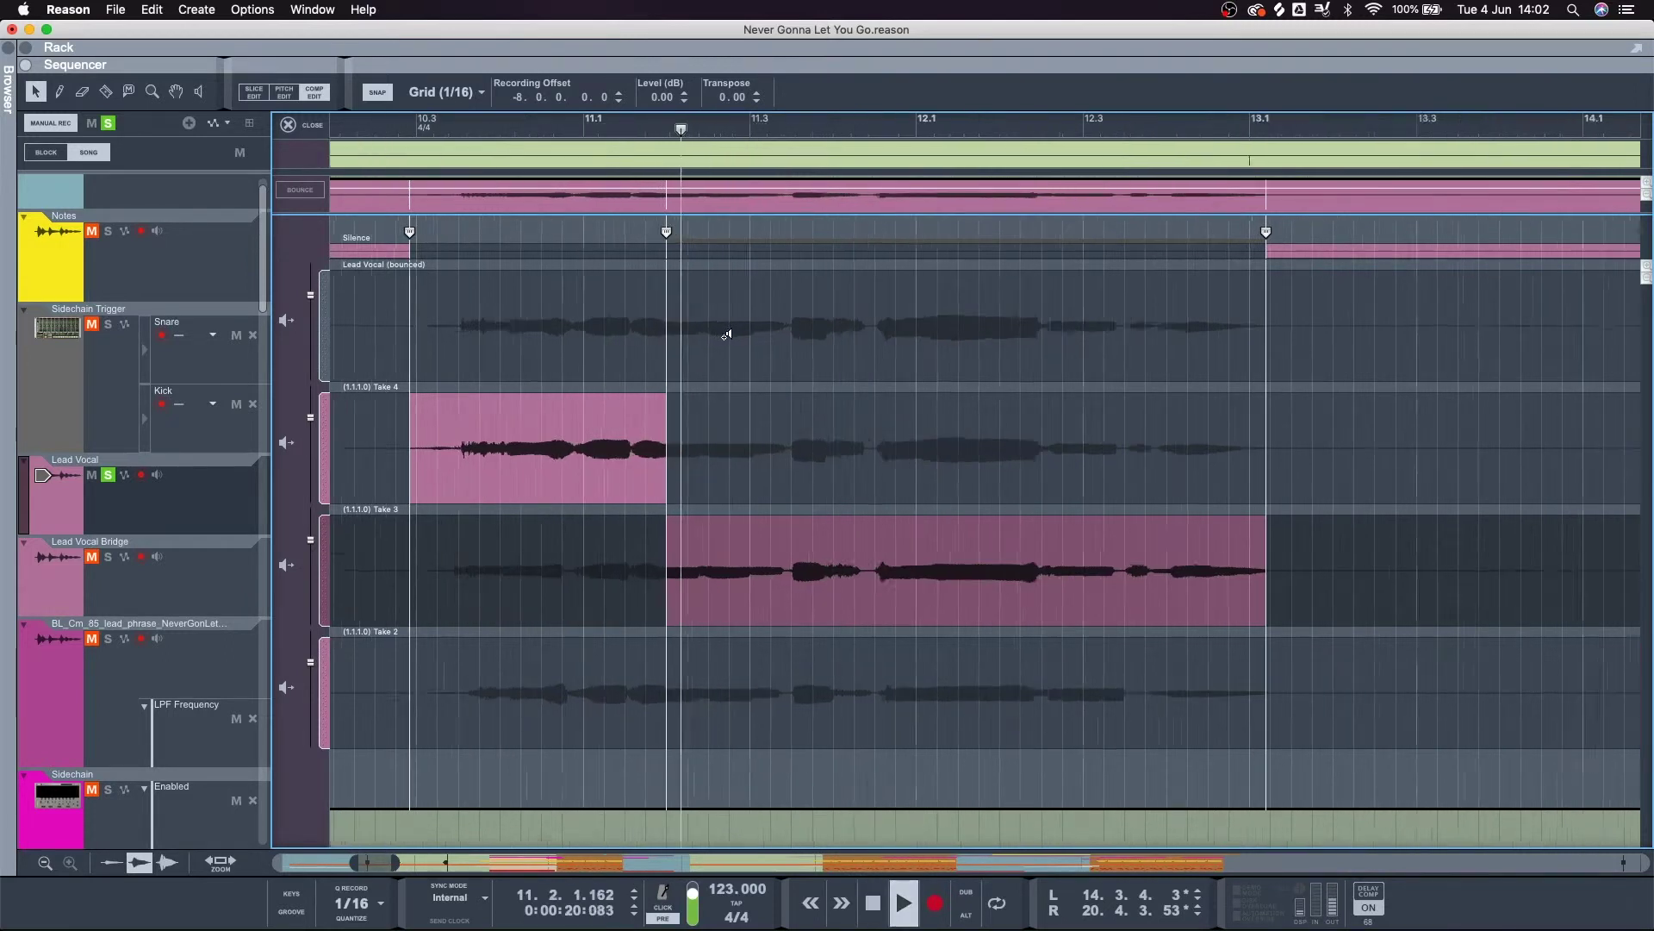
{"action": "key", "text": "space"}
{"action": "scroll", "coordinate": [740, 354], "scroll_direction": "left", "scroll_amount": 3}
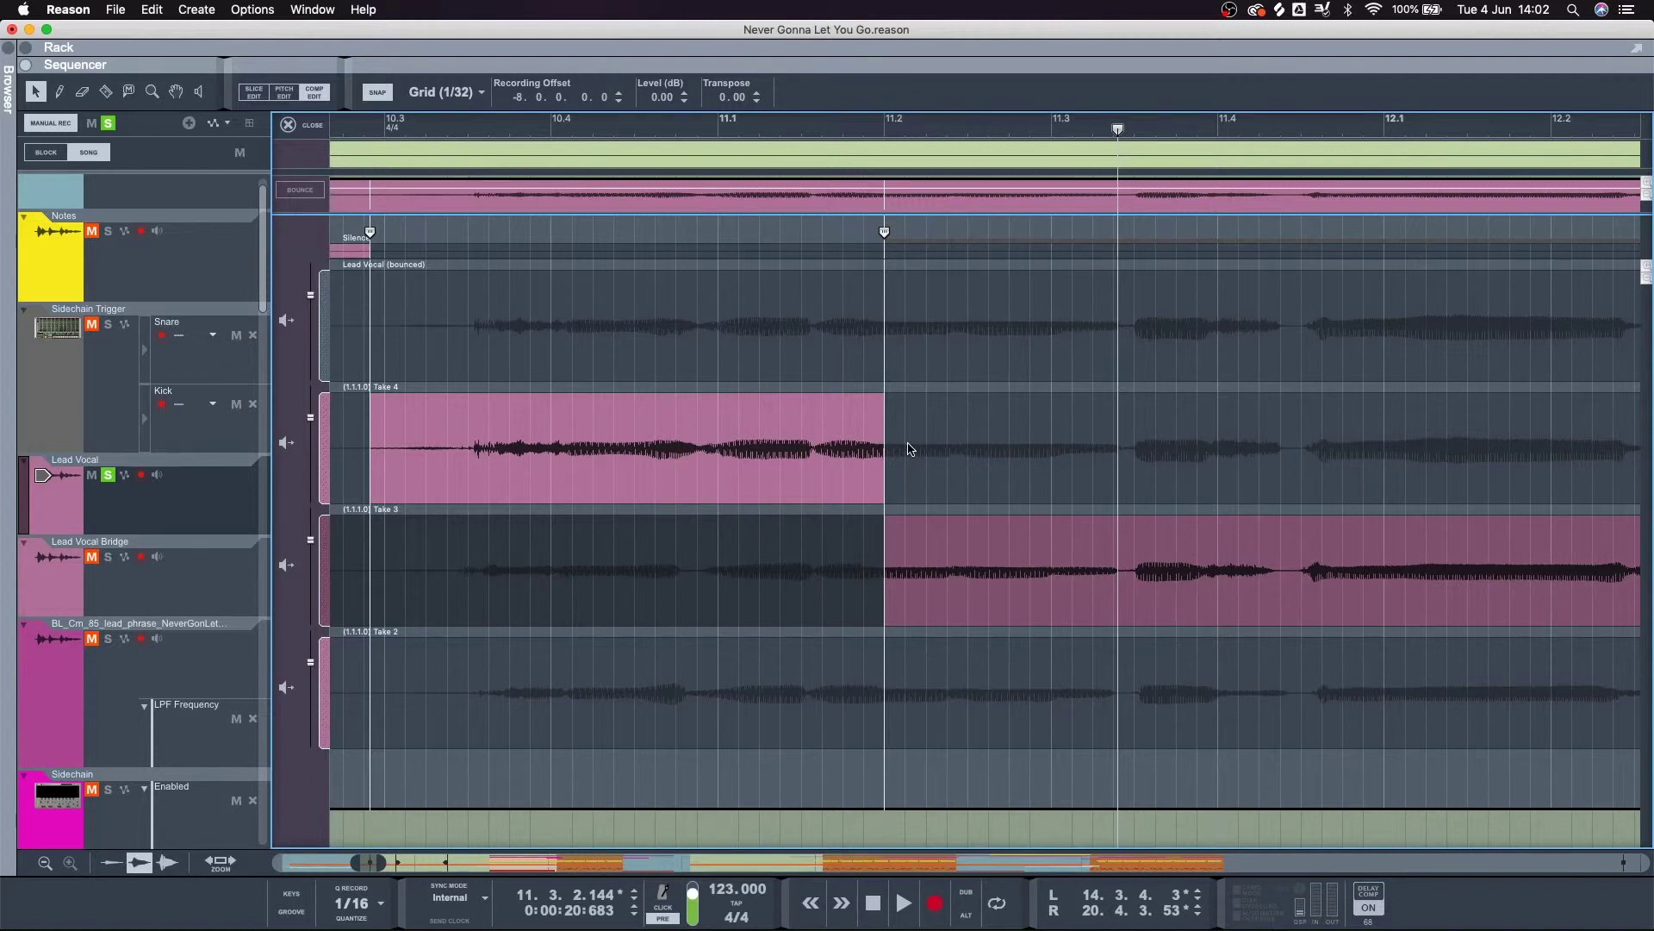
{"action": "left_click", "coordinate": [657, 137]}
{"action": "key", "text": "space"}
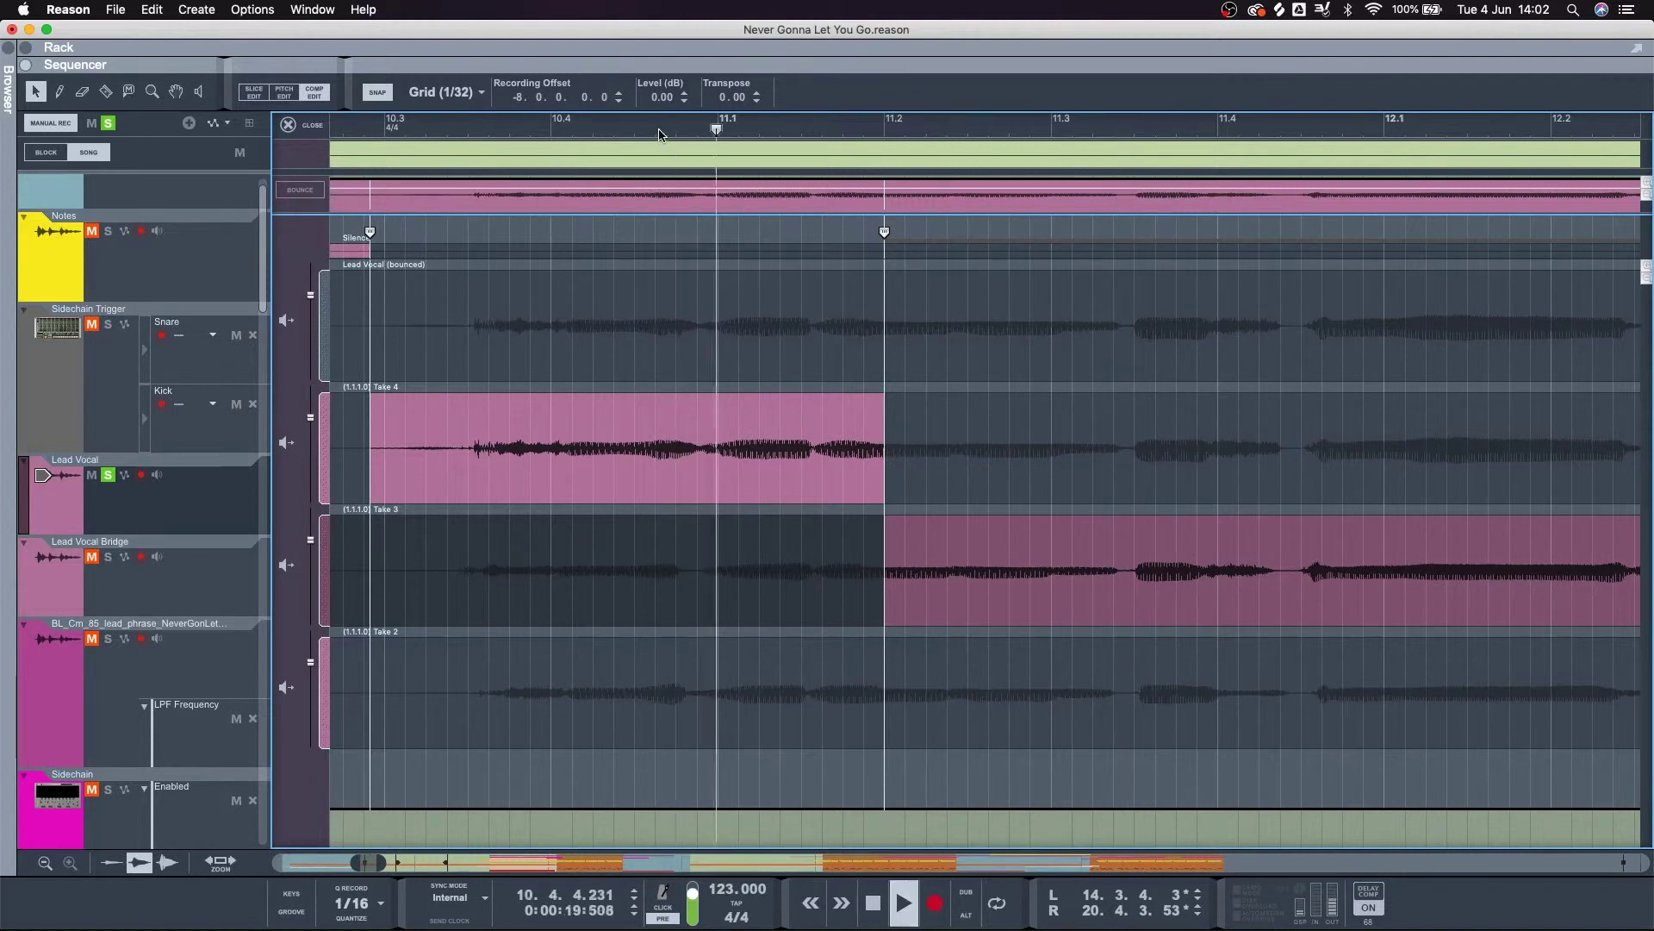
{"action": "key", "text": "space"}
Try a crossfade of about 0.218.6 at the Take 4 to Take 3 cut and listen to the result.
{"action": "left_click", "coordinate": [886, 232]}
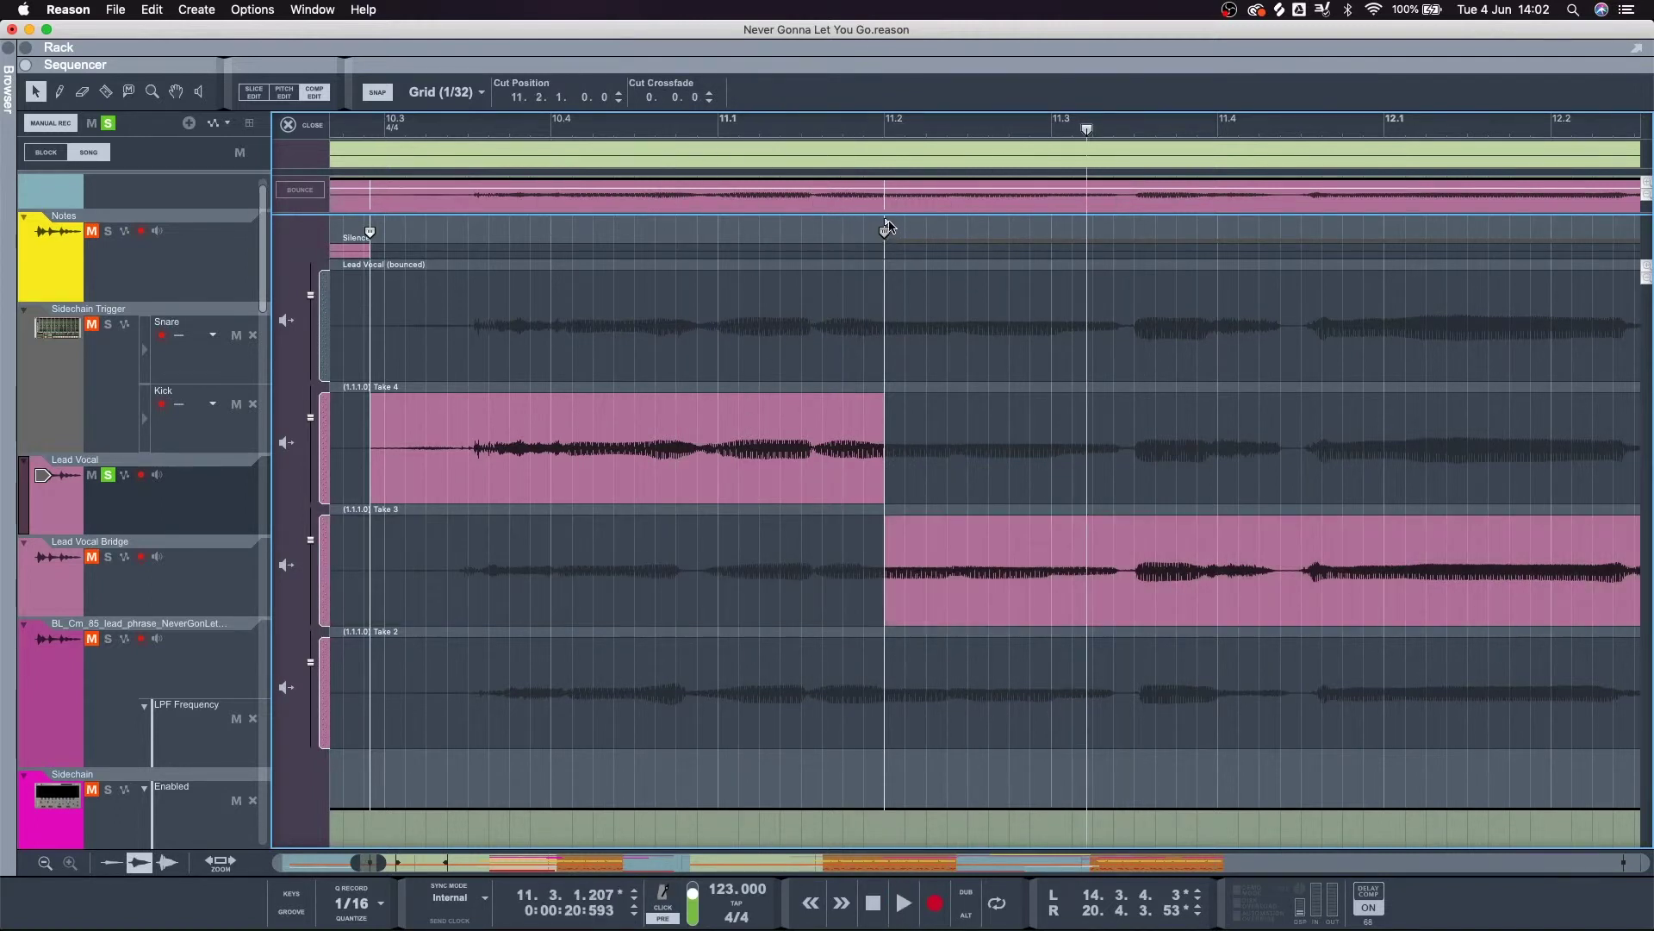
{"action": "left_click", "coordinate": [738, 125]}
{"action": "key", "text": "space"}
{"action": "left_click", "coordinate": [635, 129]}
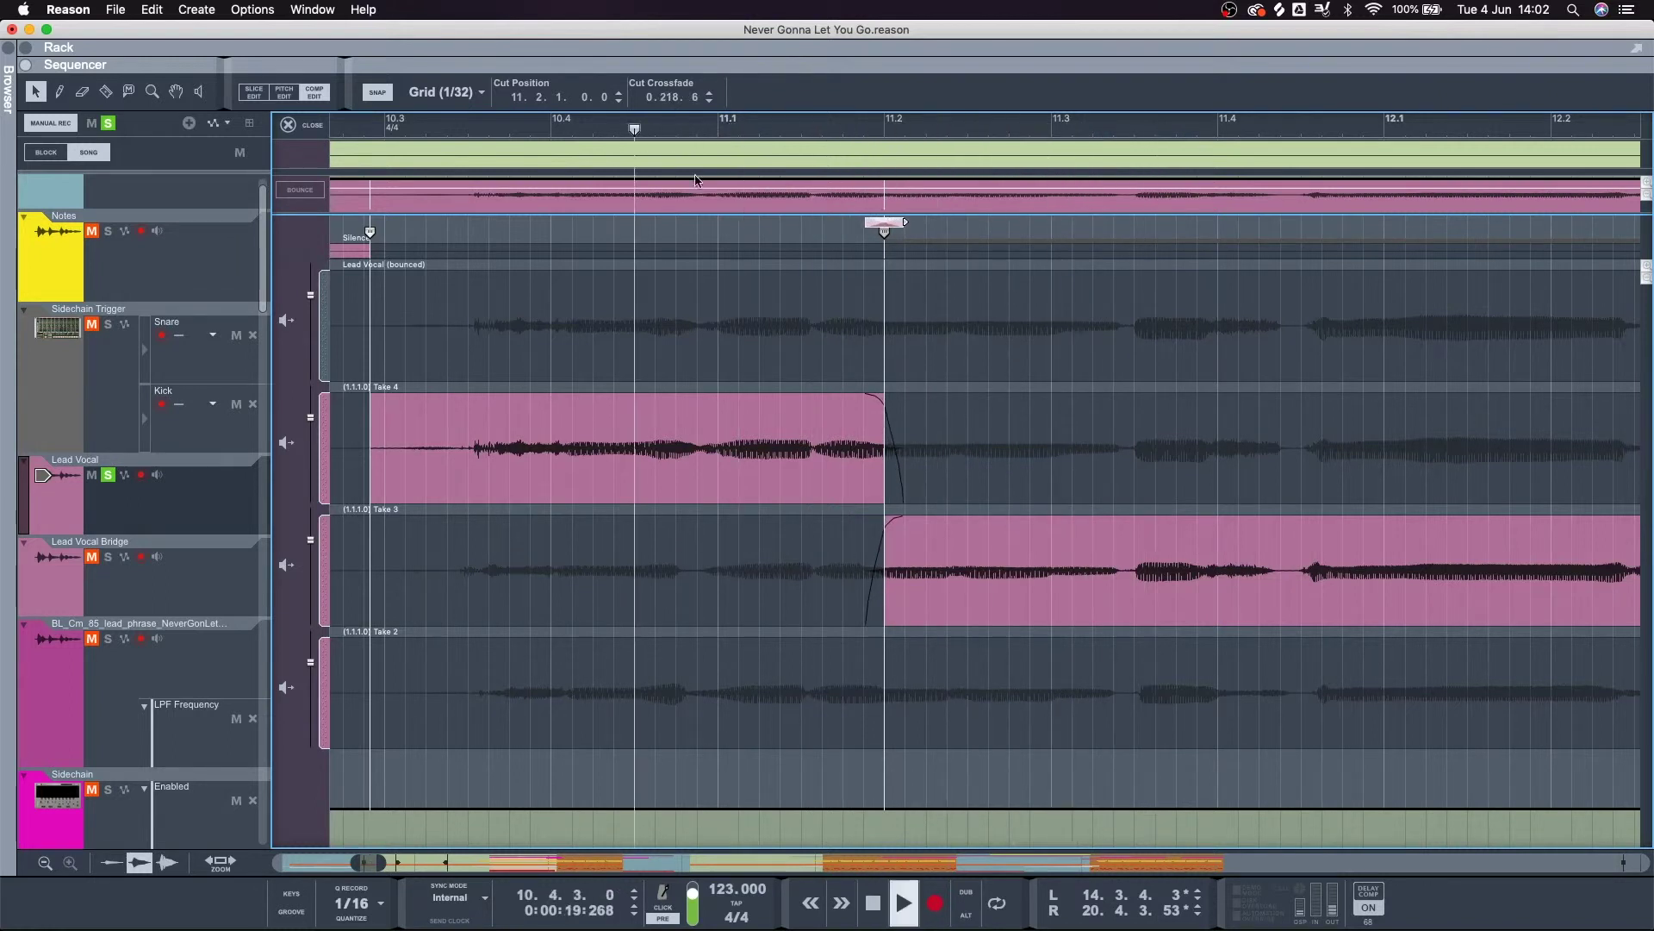
{"action": "key", "text": "space"}
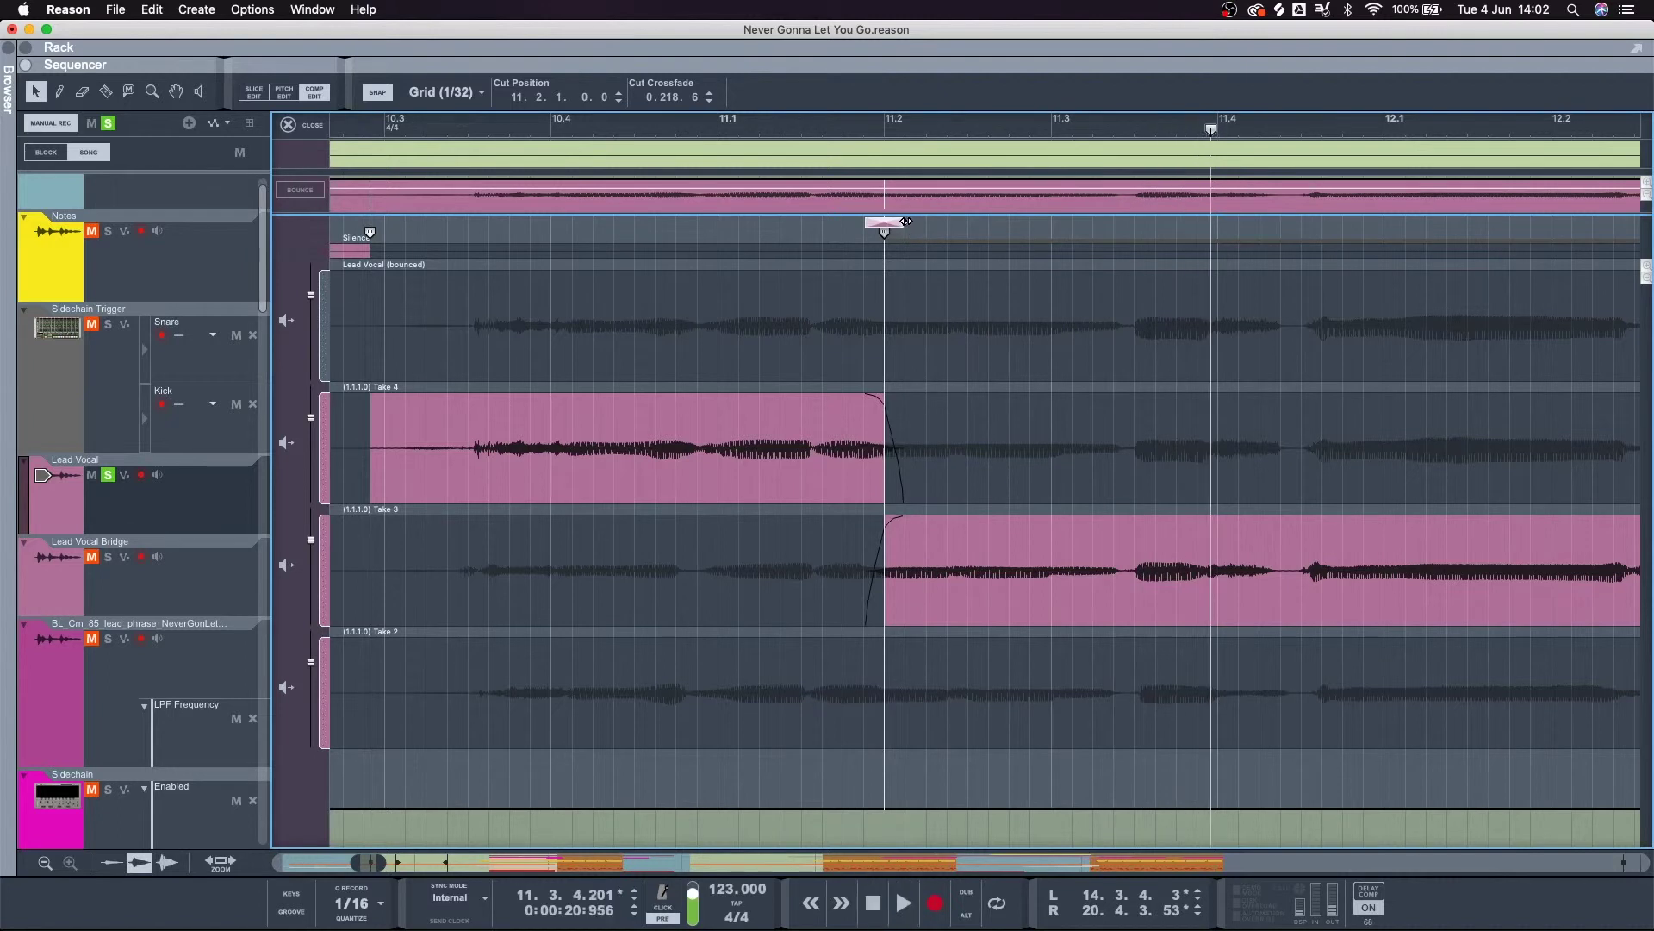
Play the Take 4 to Take 3 transition with its crossfade reduced to zero for comparison.
{"action": "left_click", "coordinate": [741, 129]}
{"action": "key", "text": "space"}
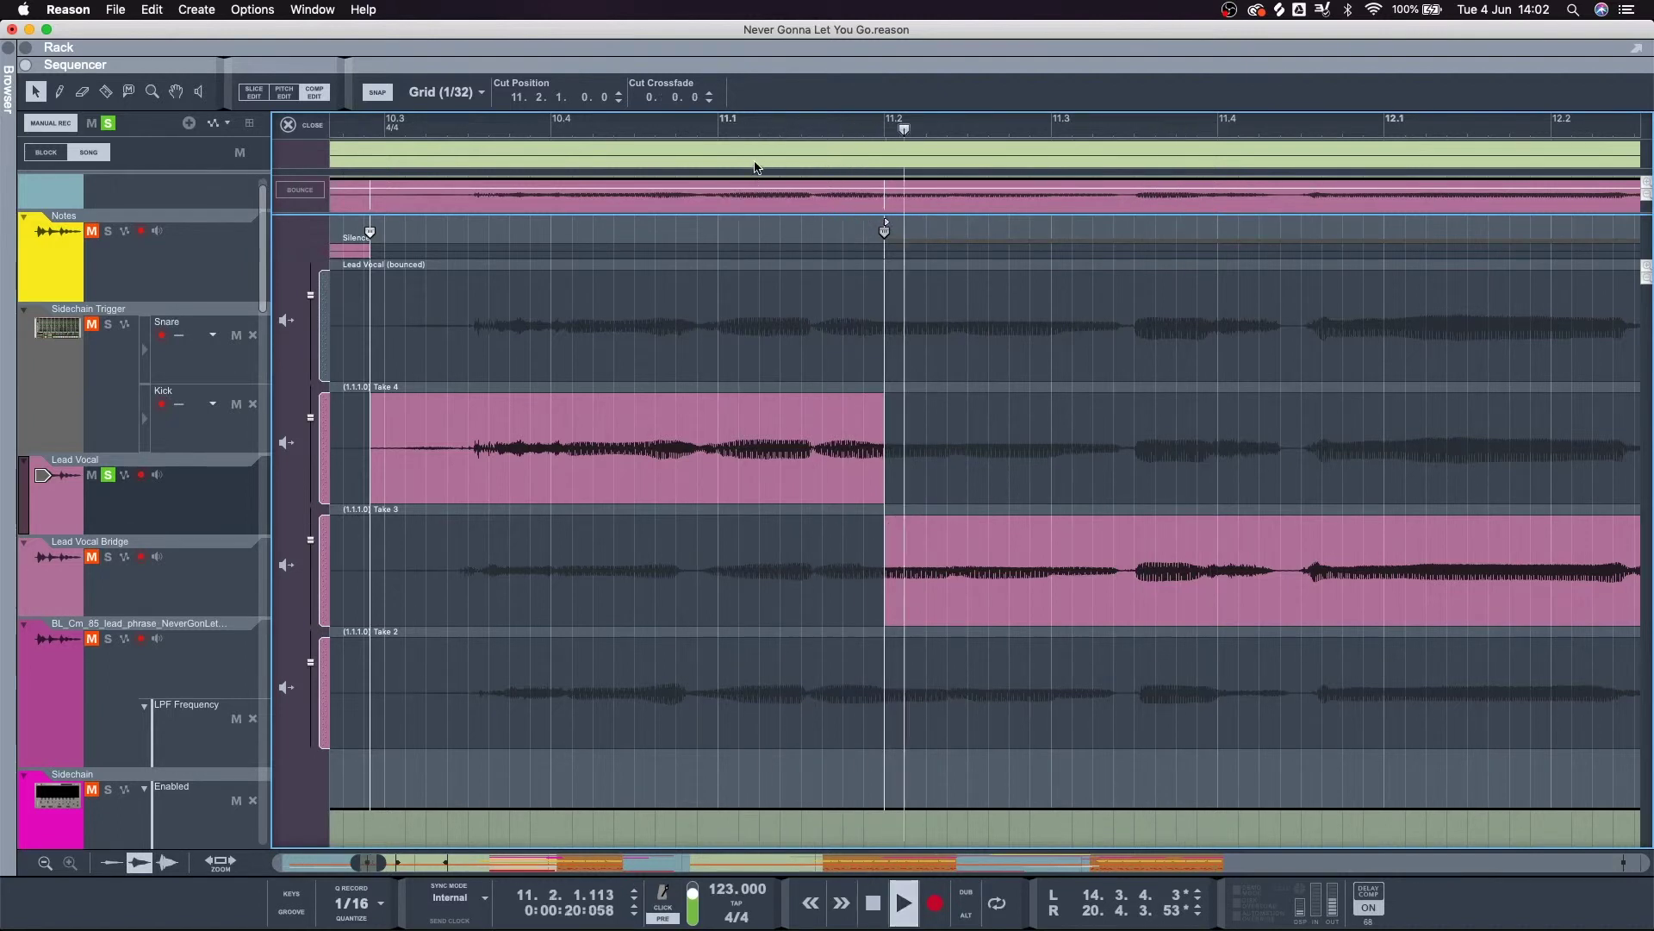
{"action": "key", "text": "space"}
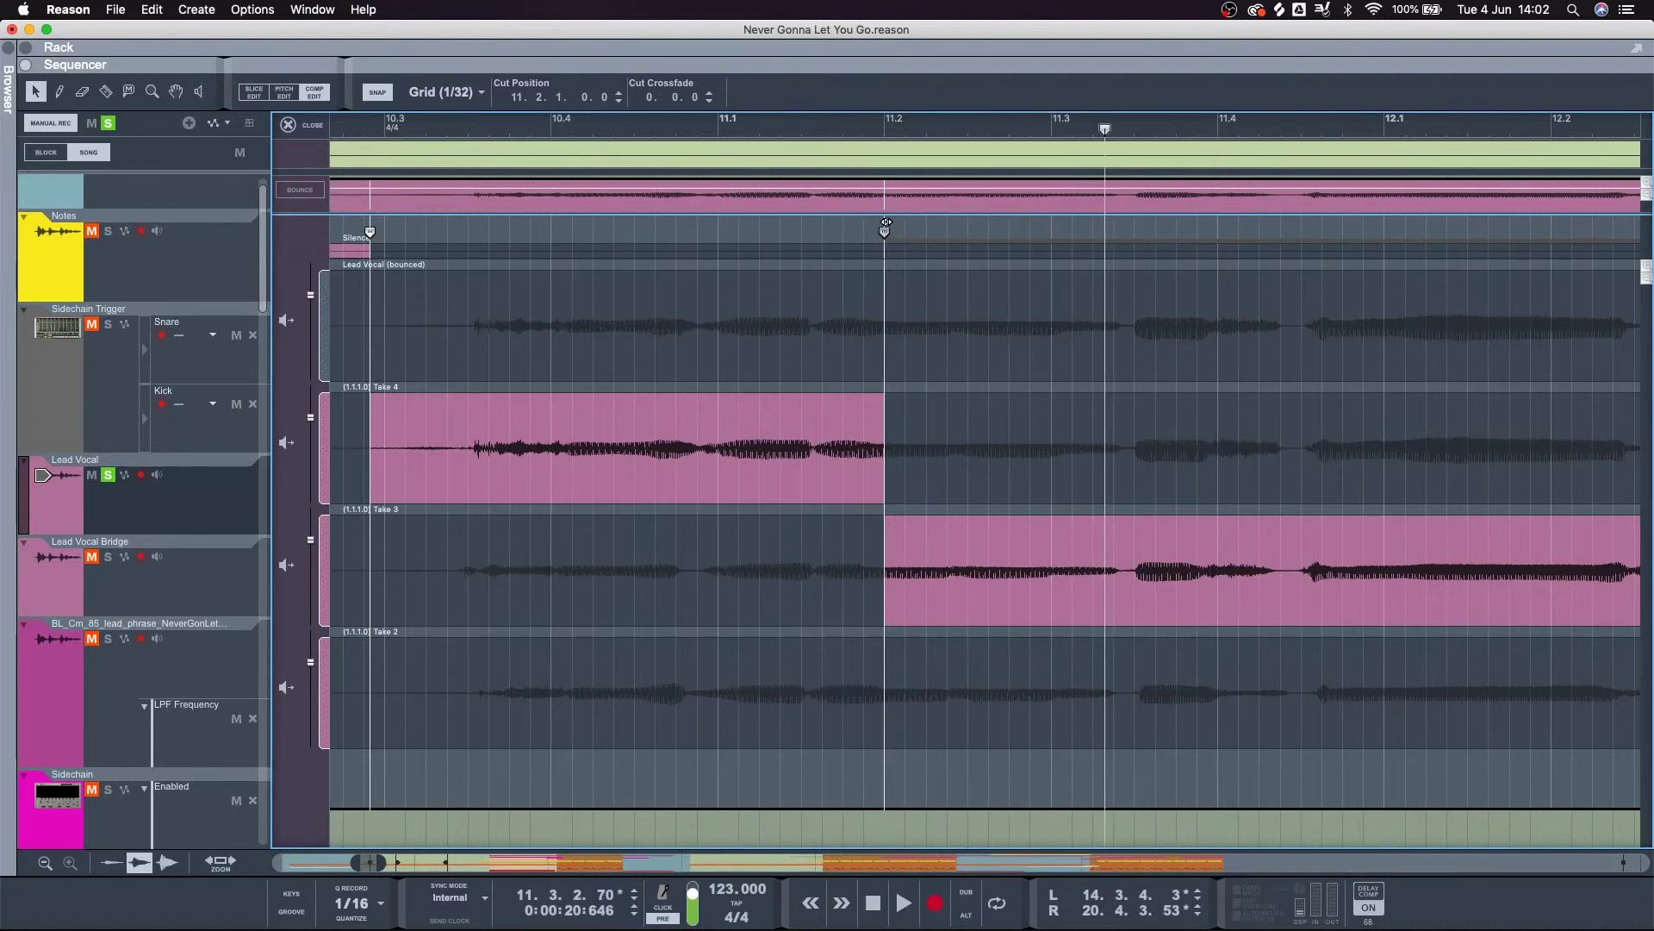
Widen the crossfade between Takes 4 and 3 to about 15.142.10 and audition the overlap from 10.3.
{"action": "left_click_drag", "start_coordinate": [886, 223], "coordinate": [1212, 238]}
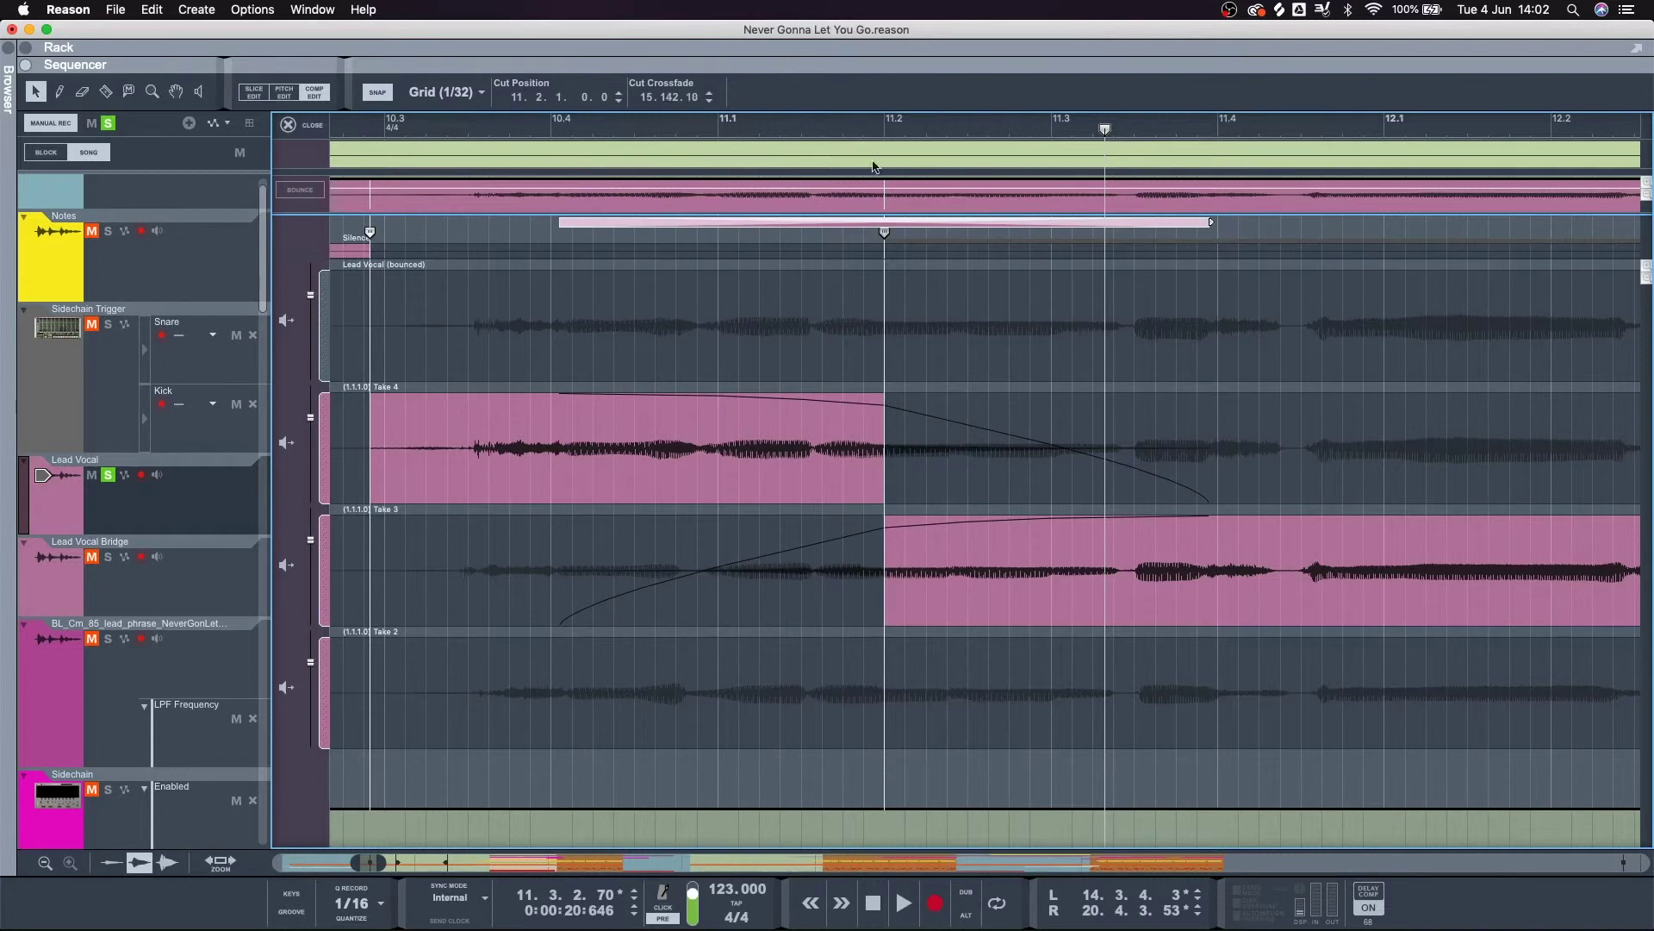
{"action": "left_click", "coordinate": [490, 130]}
{"action": "key", "text": "space"}
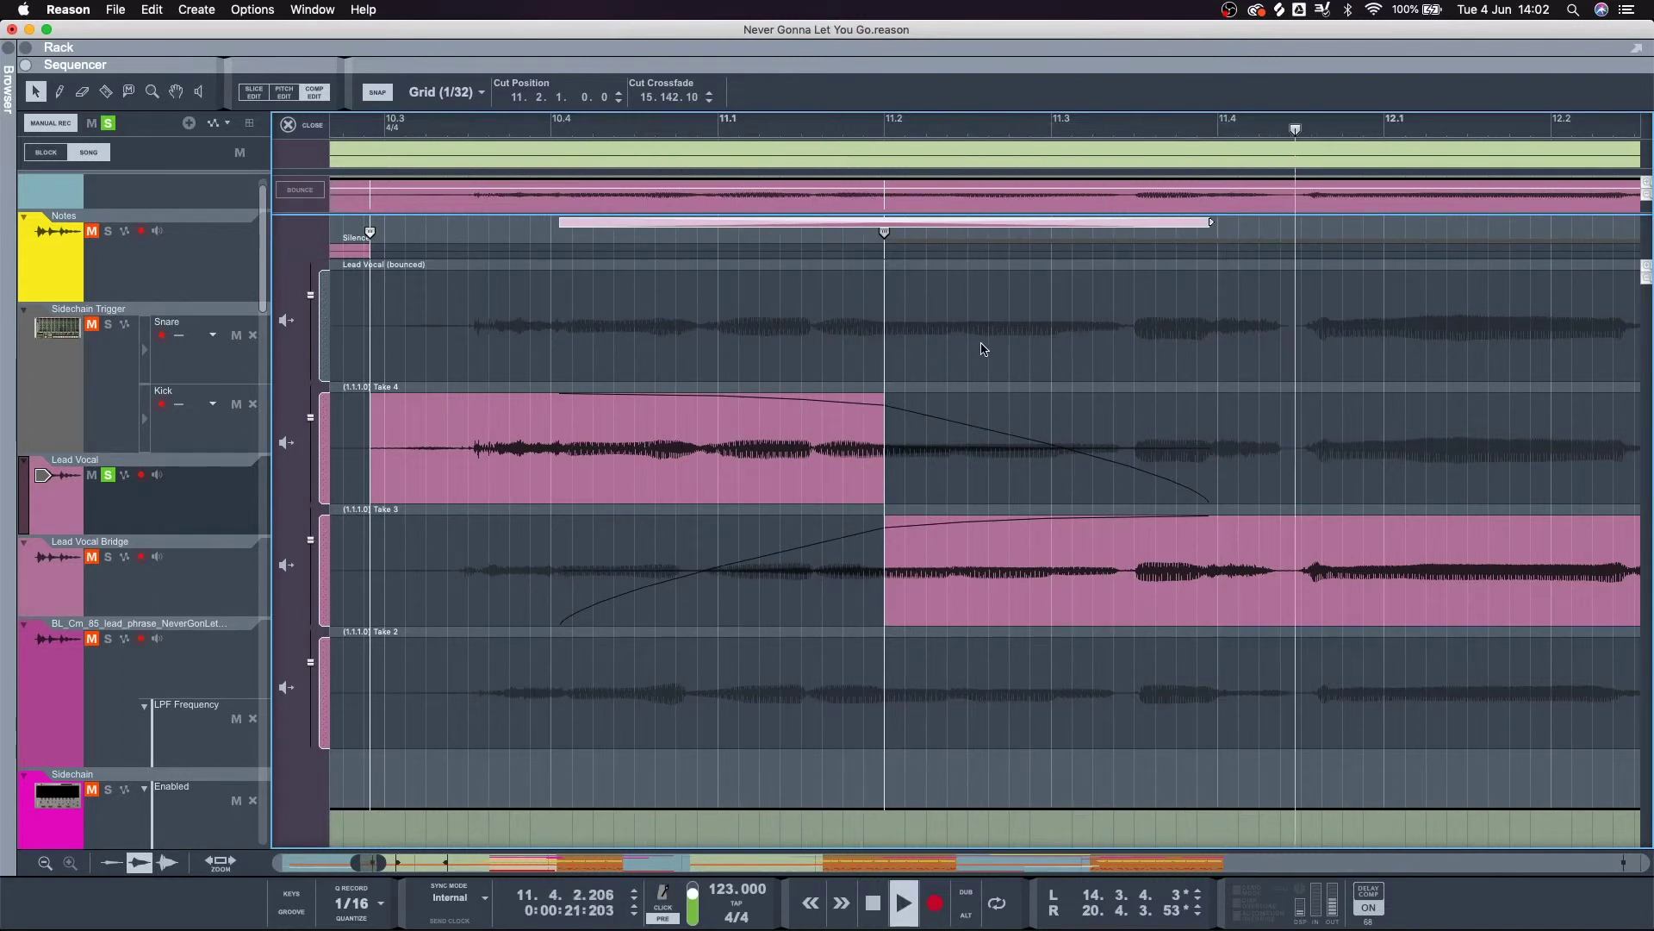
{"action": "key", "text": "space"}
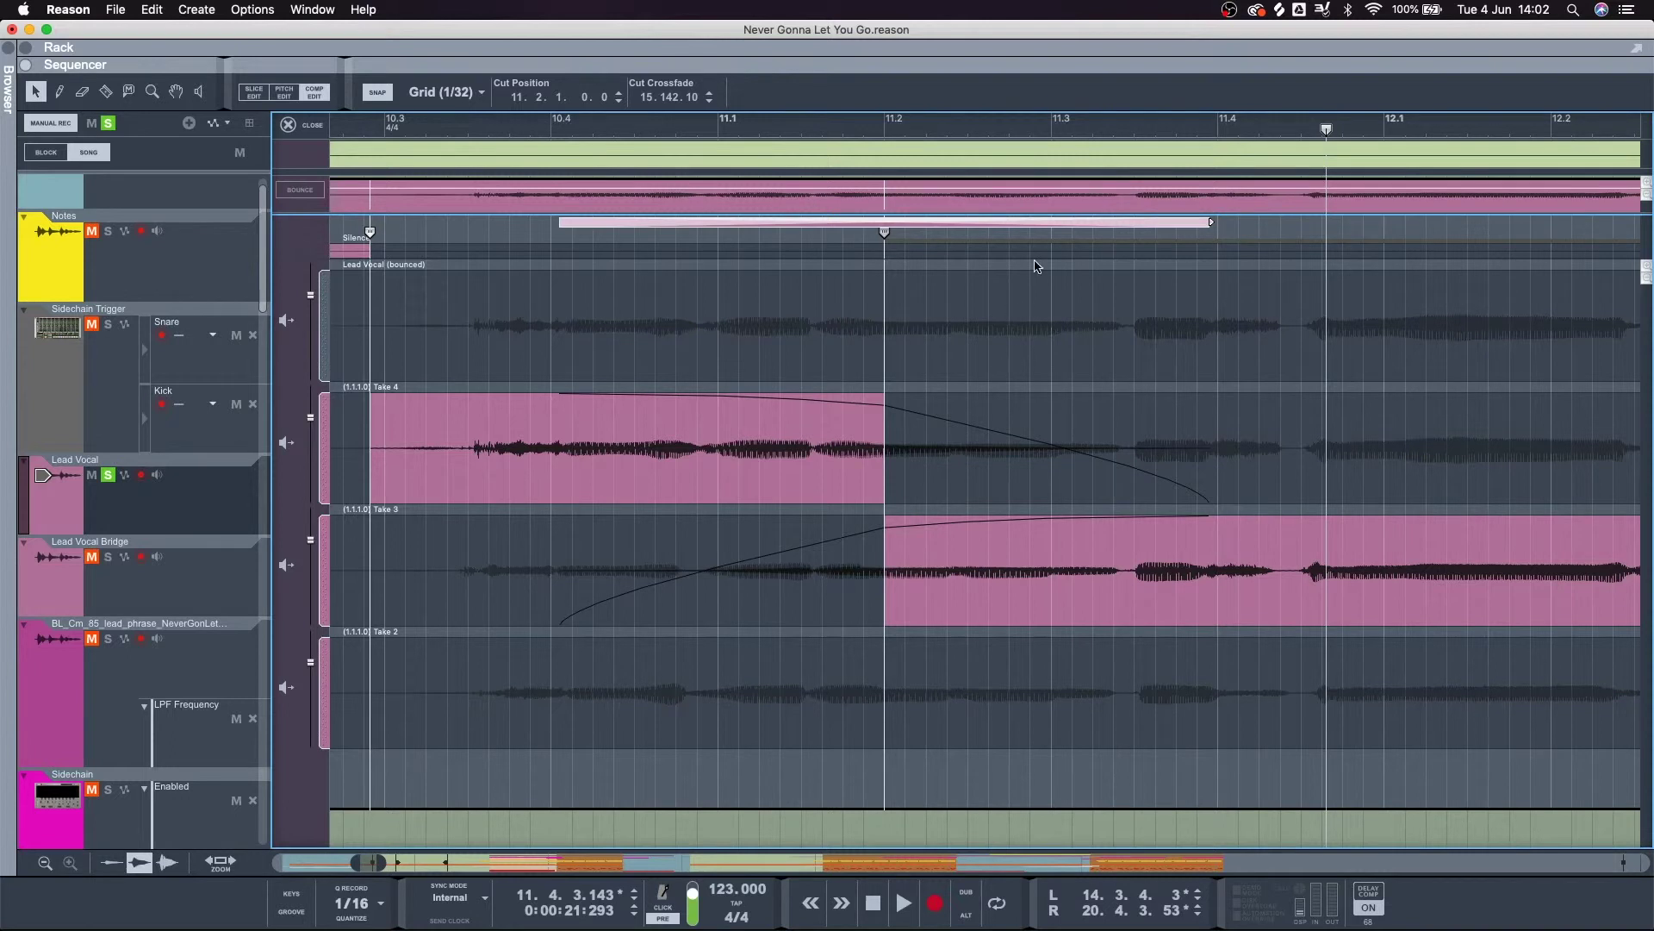
Narrow the wide crossfade between Takes 4 and 3 back to zero and replay the hard cut.
{"action": "left_click_drag", "start_coordinate": [1209, 222], "coordinate": [892, 228]}
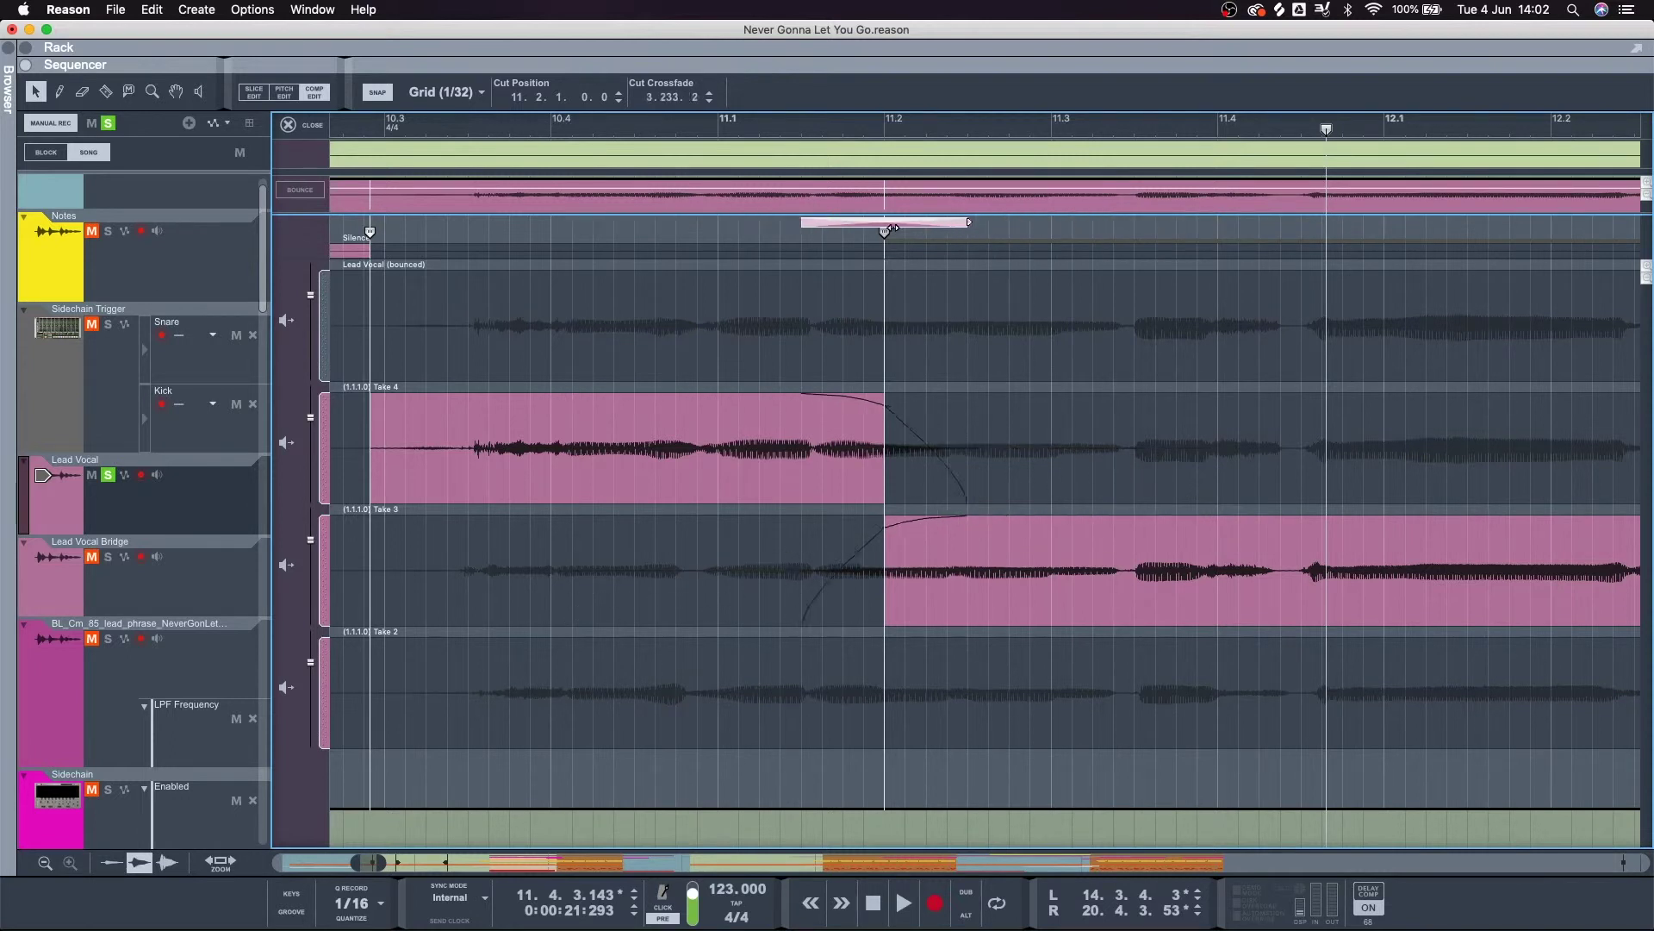
{"action": "left_click", "coordinate": [840, 134]}
{"action": "key", "text": "space"}
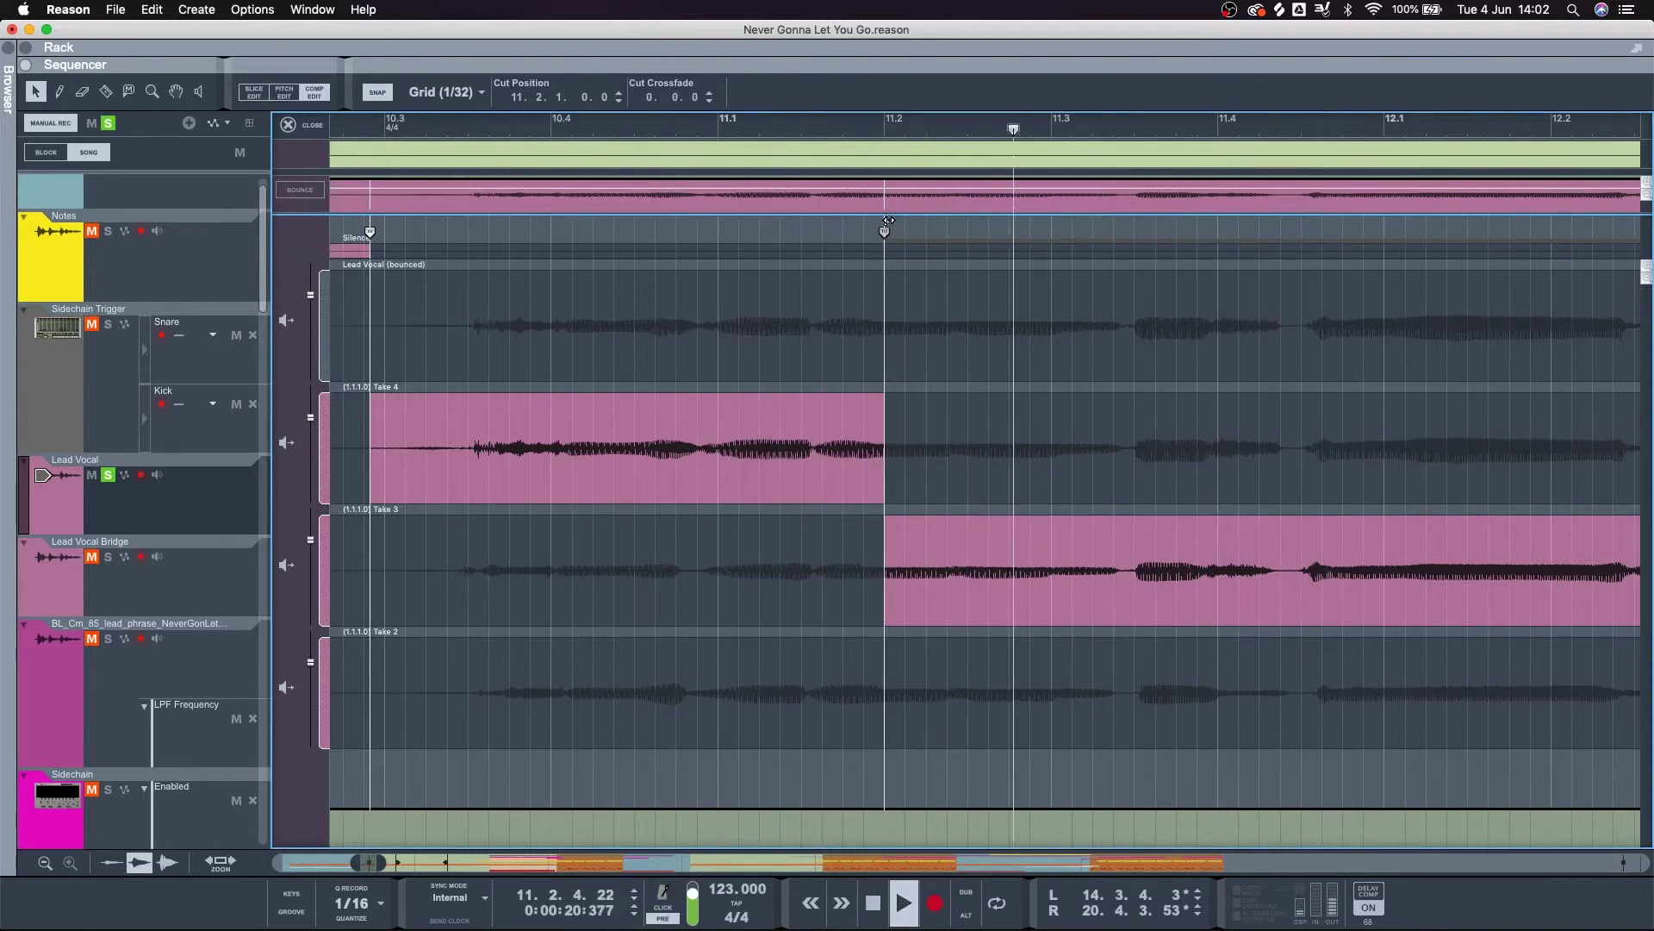
{"action": "key", "text": "space"}
Set a short crossfade of about 0.178.10 at the Take 4 to Take 3 cut and check it in playback.
{"action": "key", "text": "space"}
{"action": "key", "text": "space"}
{"action": "key", "text": "space"}
{"action": "left_click", "coordinate": [755, 132]}
{"action": "left_click_drag", "start_coordinate": [903, 222], "coordinate": [905, 223]}
{"action": "key", "text": "space"}
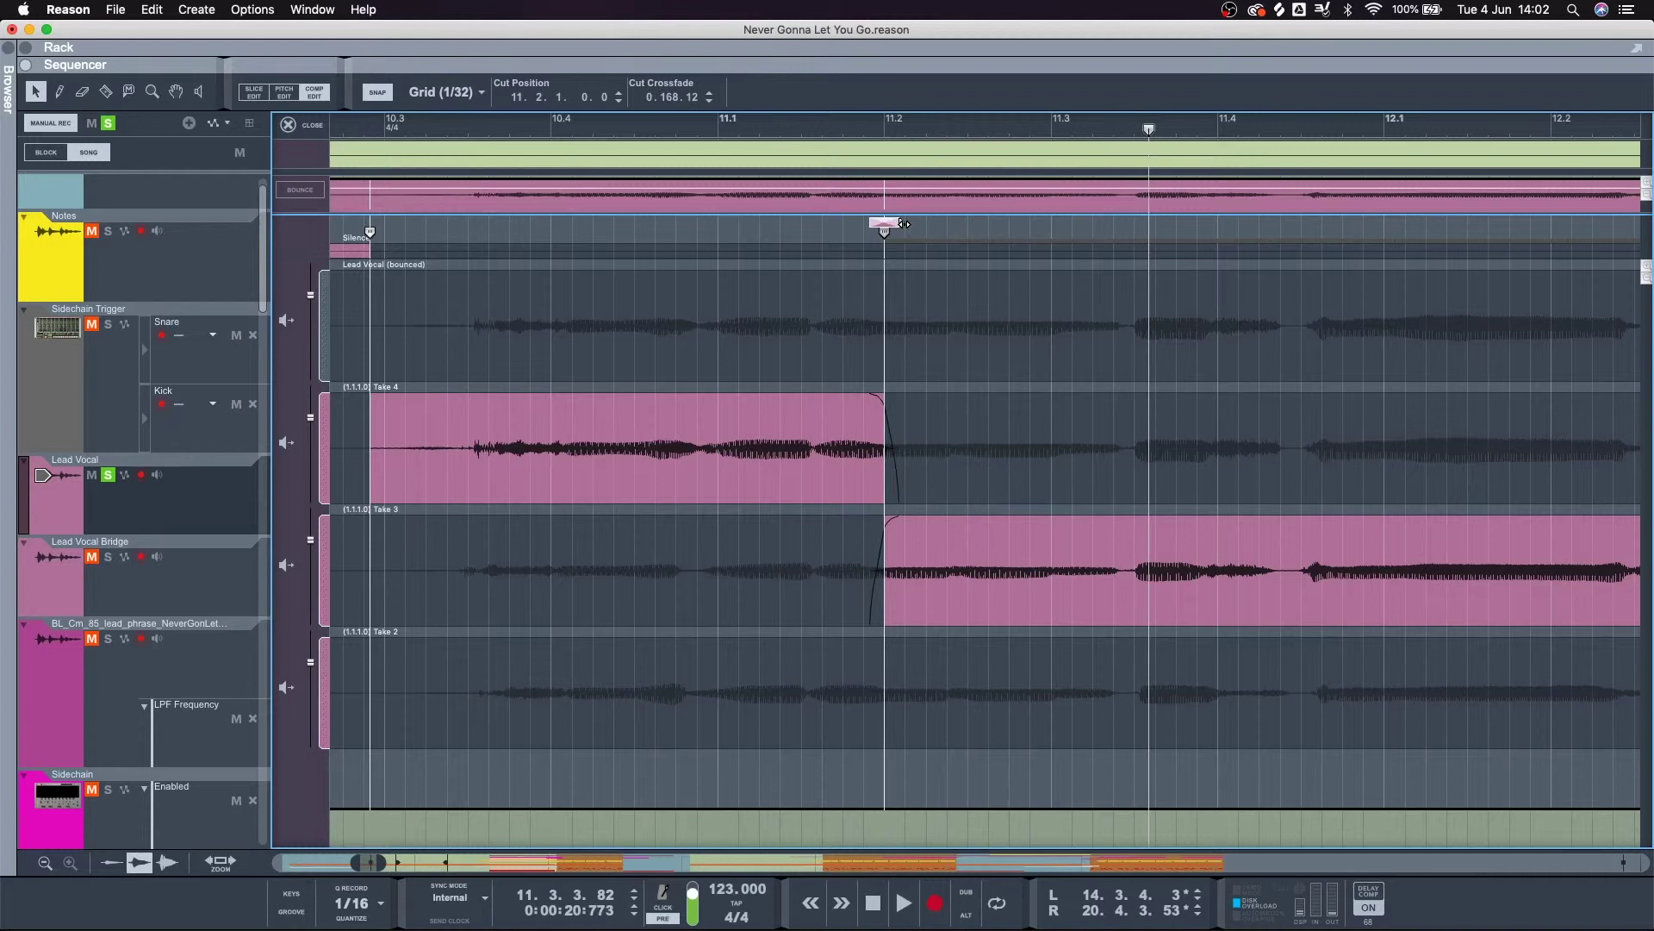
{"action": "key", "text": "shift+Return"}
{"action": "key", "text": "space"}
Play the comped phrase from before the Take 4 segment to hear the crossfaded transition in context.
{"action": "key", "text": "space"}
{"action": "left_click", "coordinate": [575, 130]}
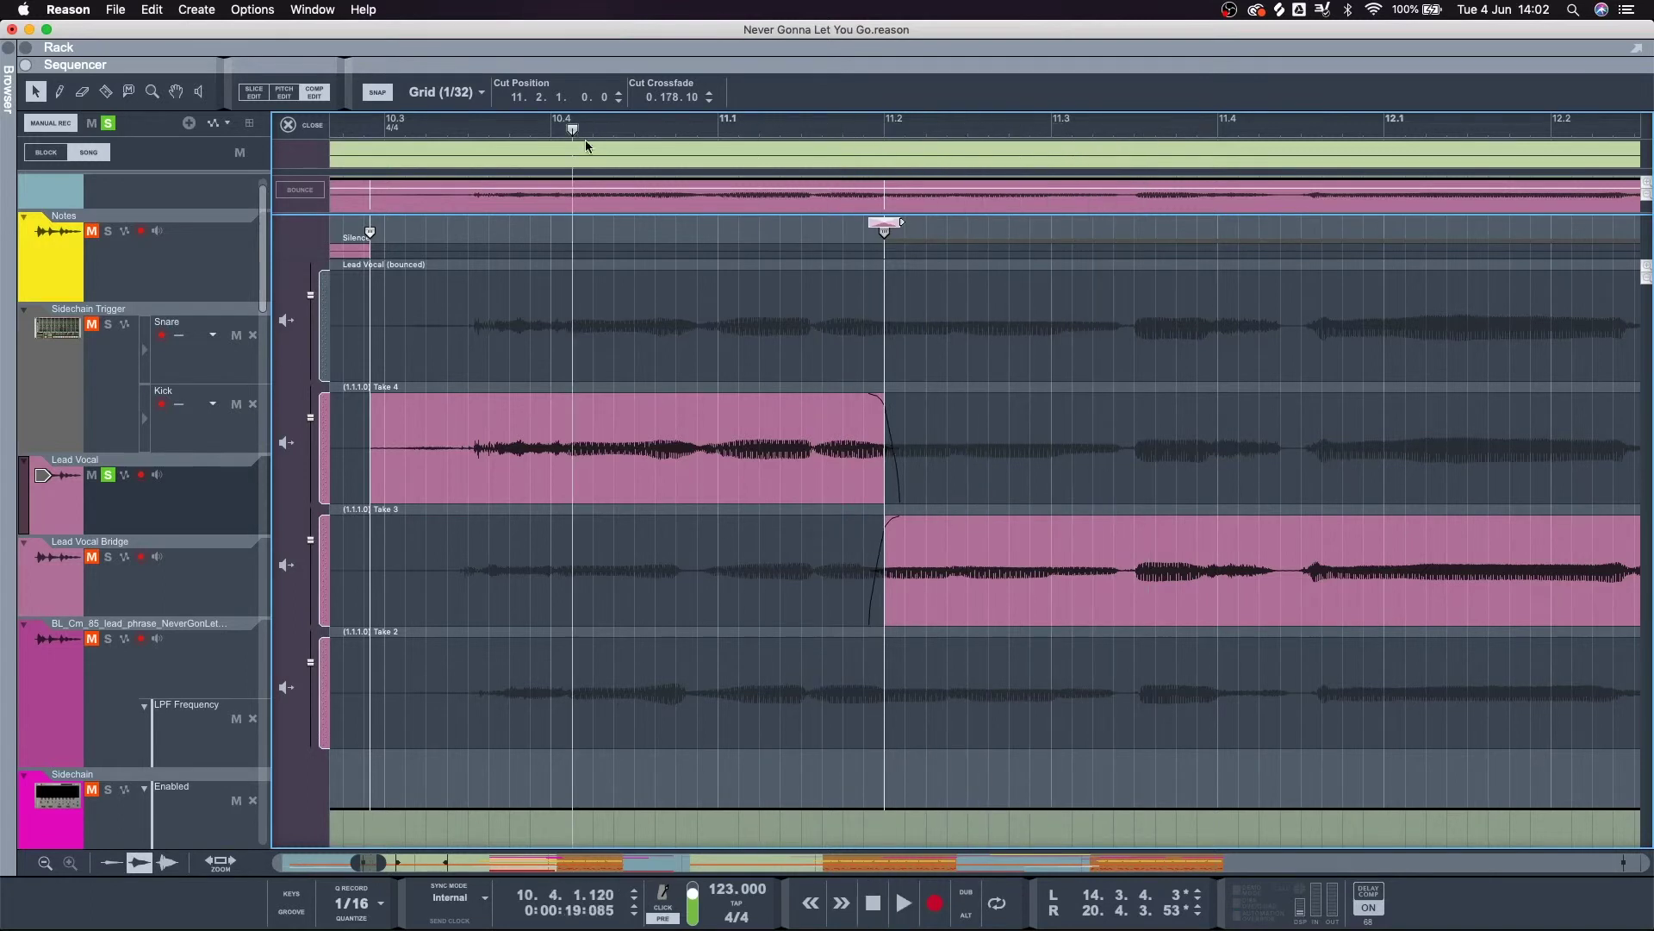
{"action": "scroll", "coordinate": [594, 149], "scroll_direction": "down", "scroll_amount": 3}
{"action": "left_click", "coordinate": [442, 127]}
{"action": "key", "text": "space"}
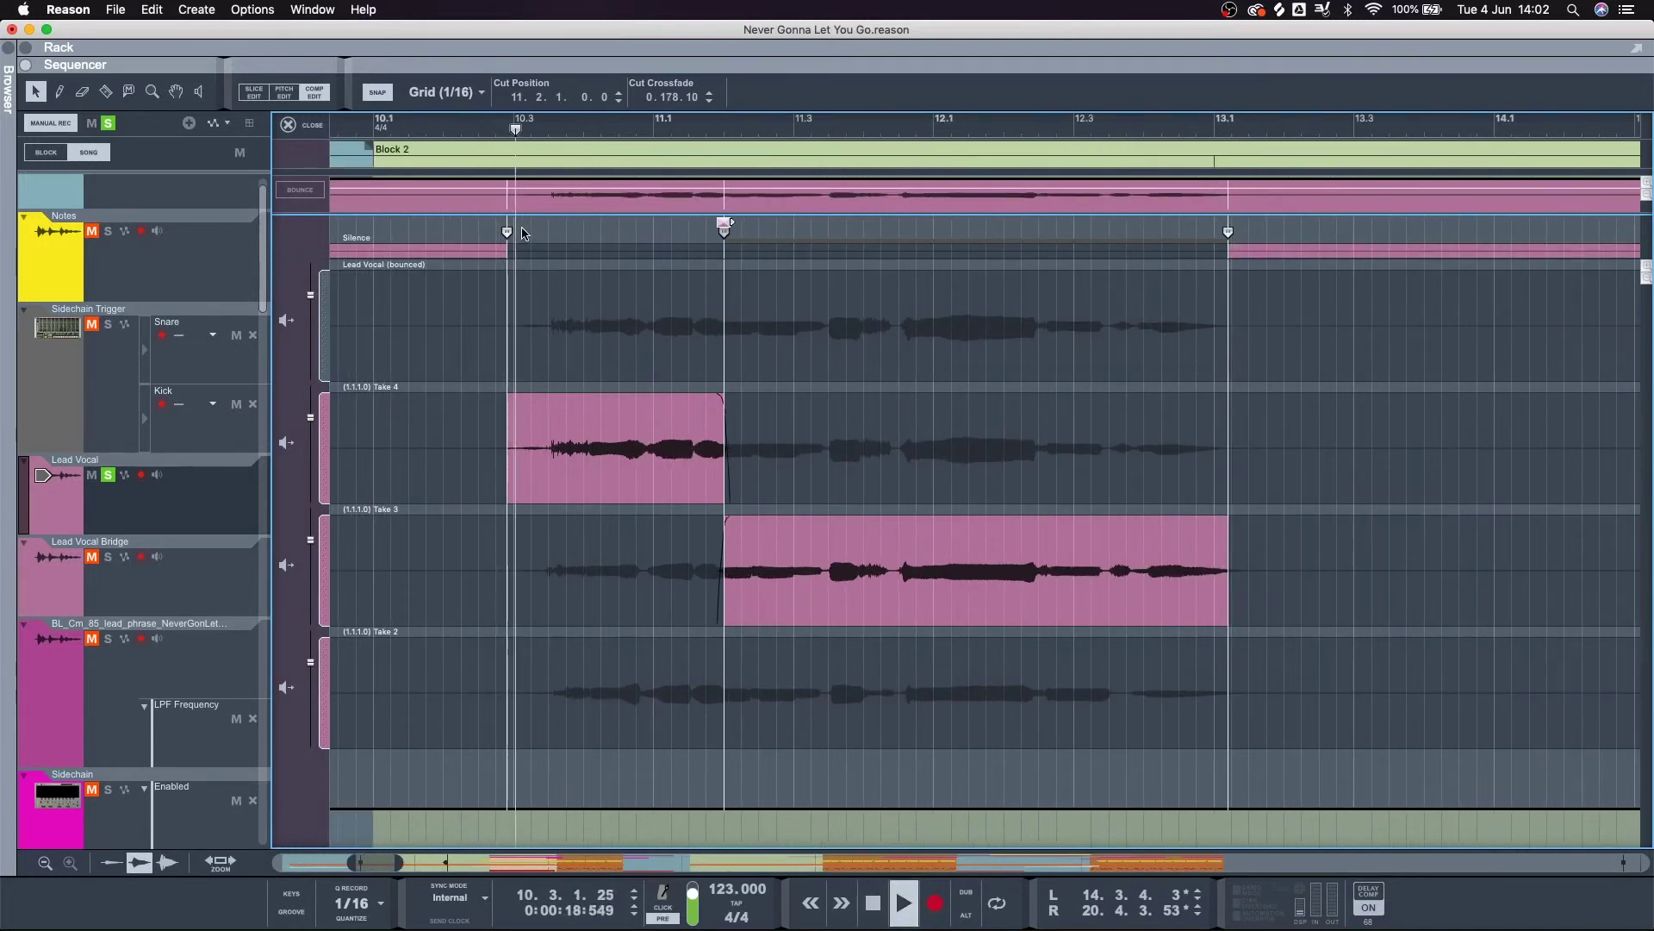